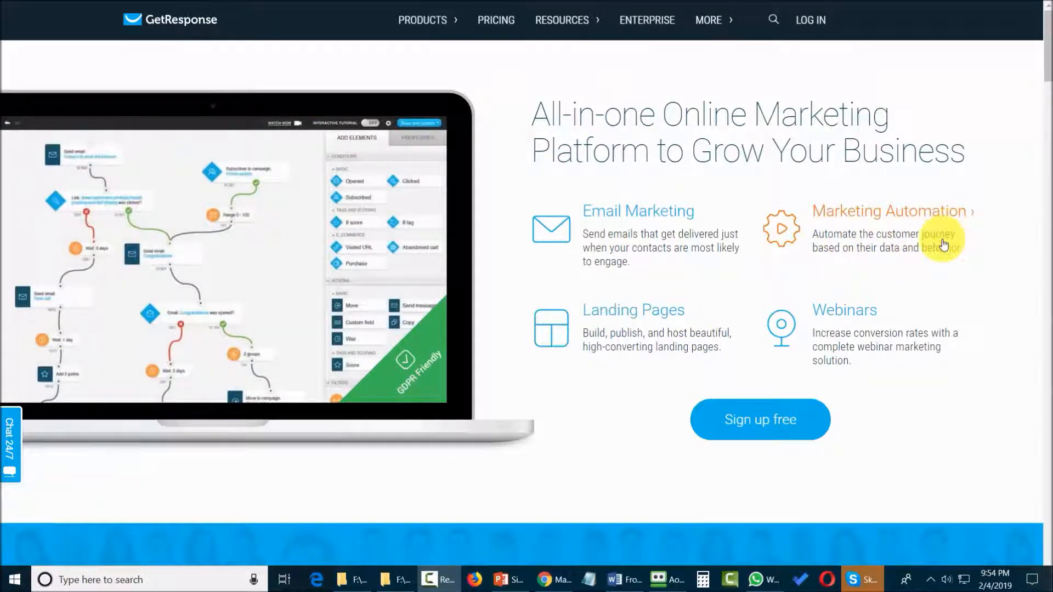
- Review the Email Marketing product page and the integrated marketing features described on the GetResponse website
left_click(656, 221)
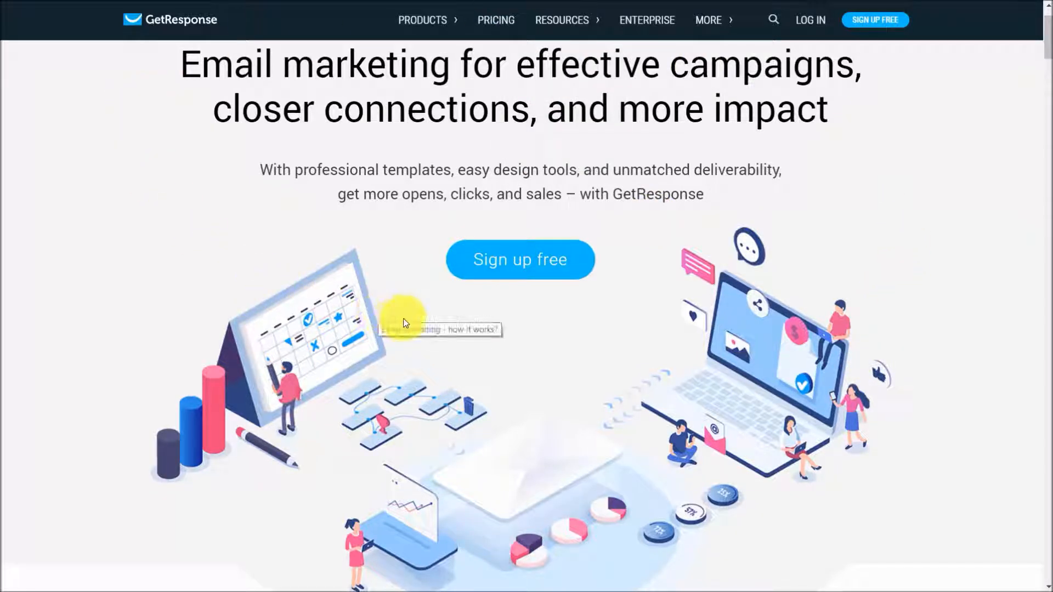
scroll(348, 312, "down", 15)
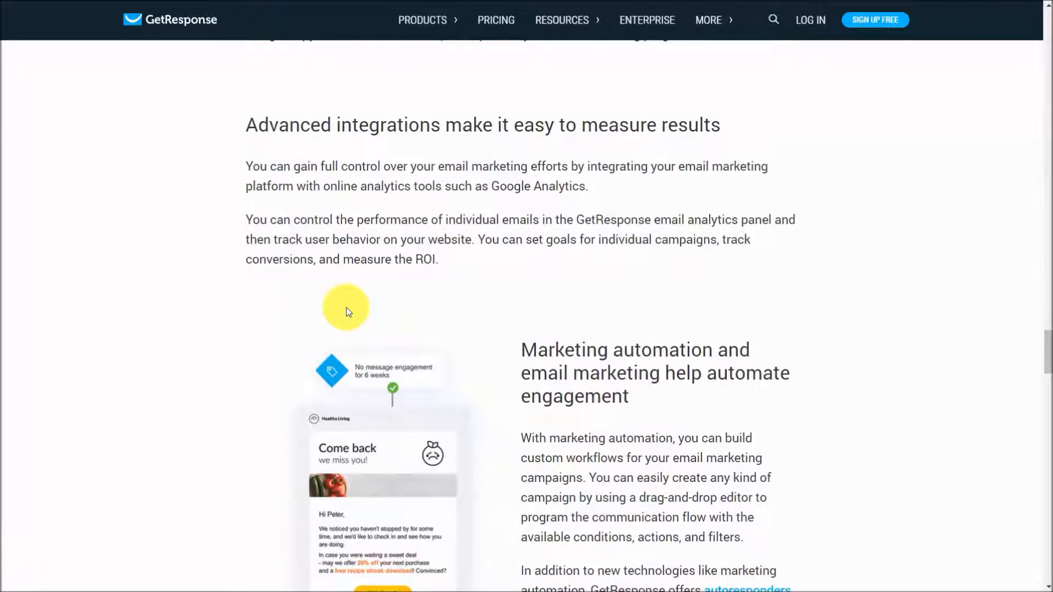
scroll(348, 311, "down", 5)
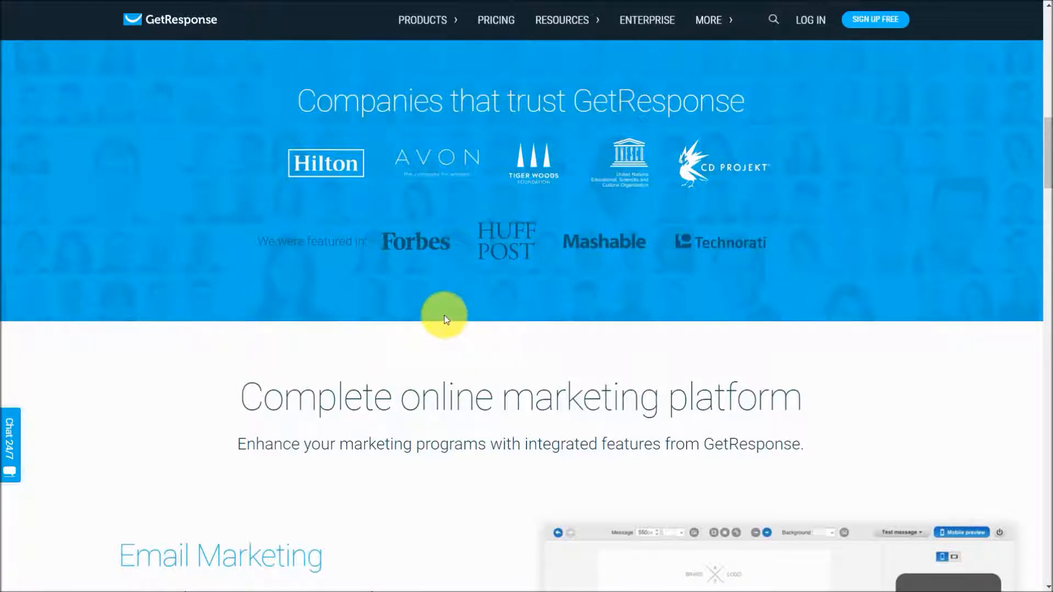
scroll(552, 77, "up", 8)
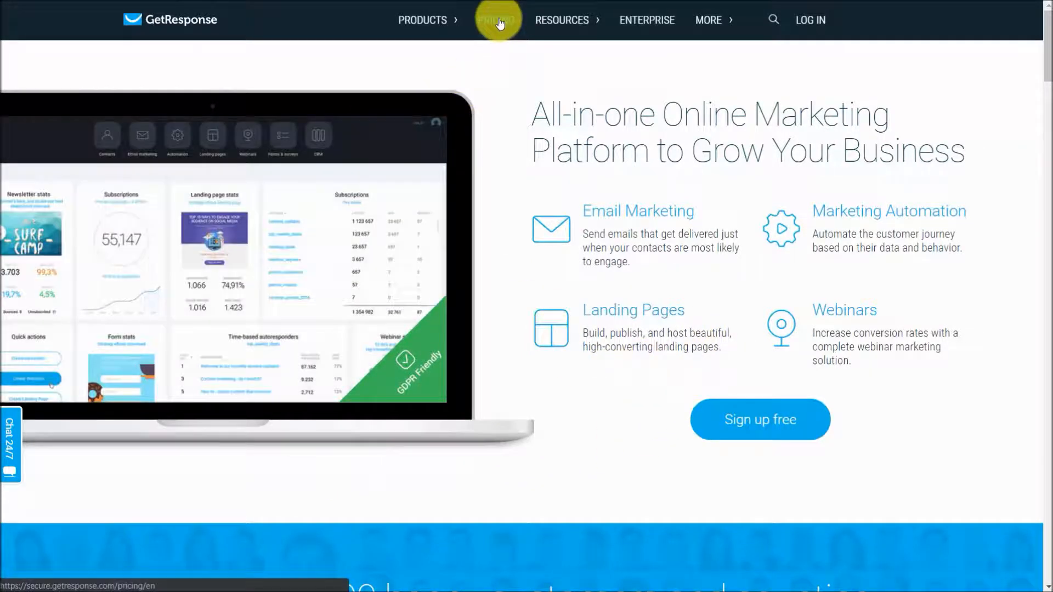
- Open the pricing options and compare the plans' features with the Pro list size set to 10,000
left_click(499, 22)
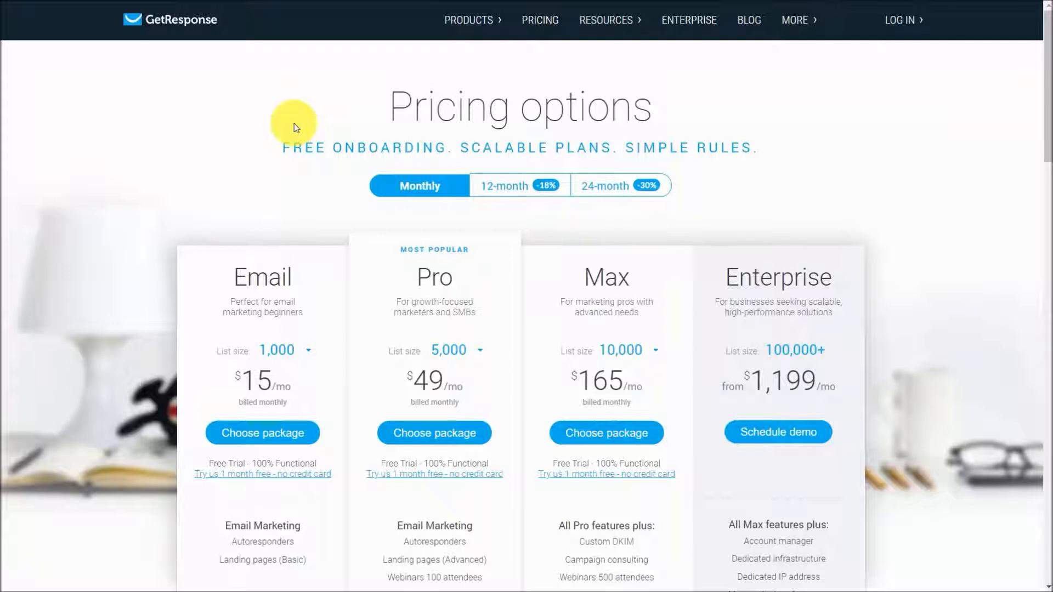
scroll(337, 159, "down", 2)
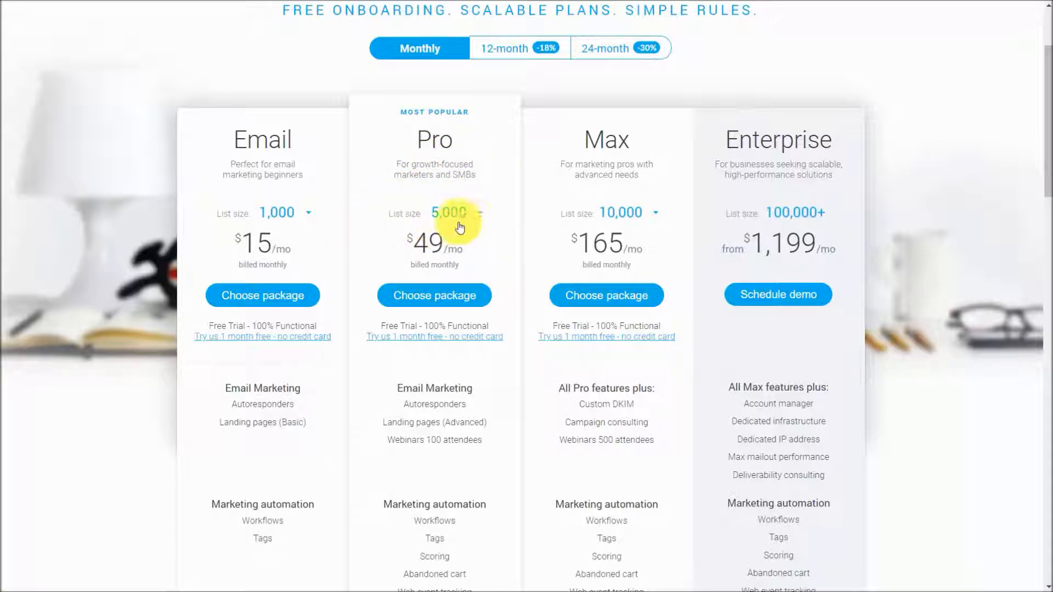
left_click(481, 214)
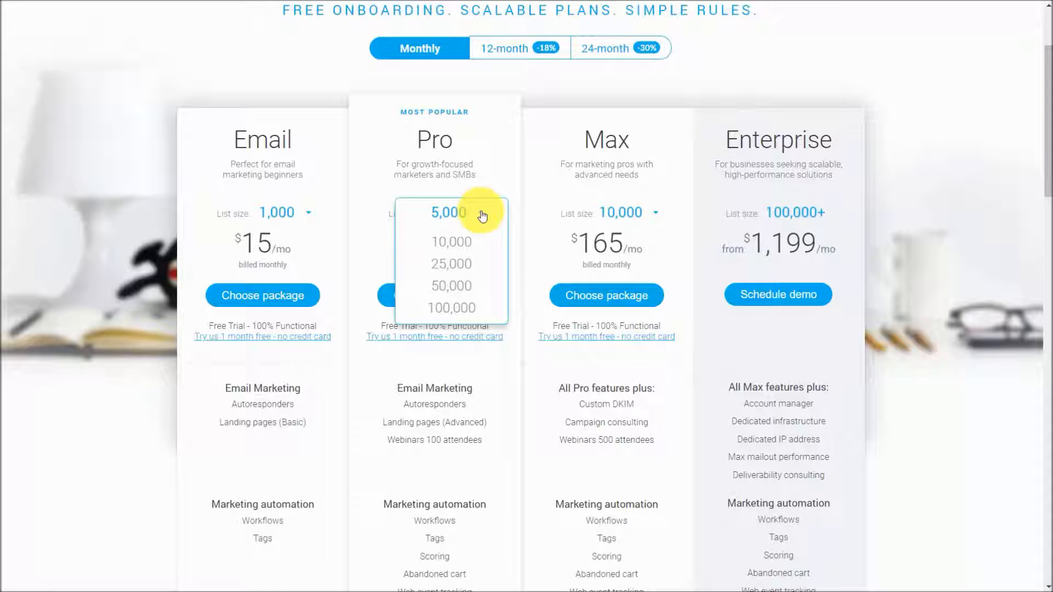
left_click(463, 241)
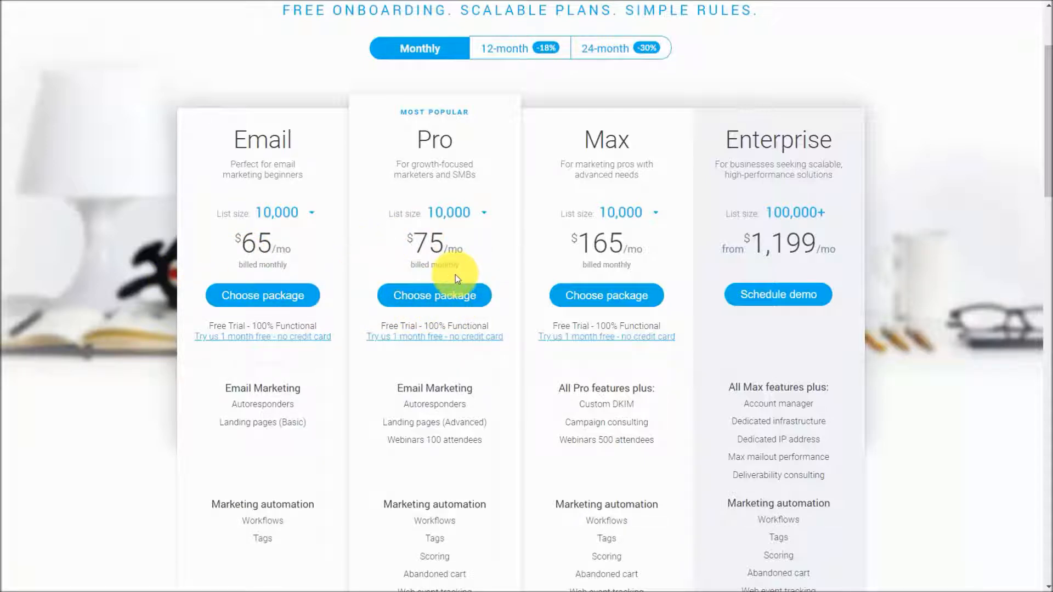
scroll(455, 274, "down", 3)
scroll(448, 269, "down", 1)
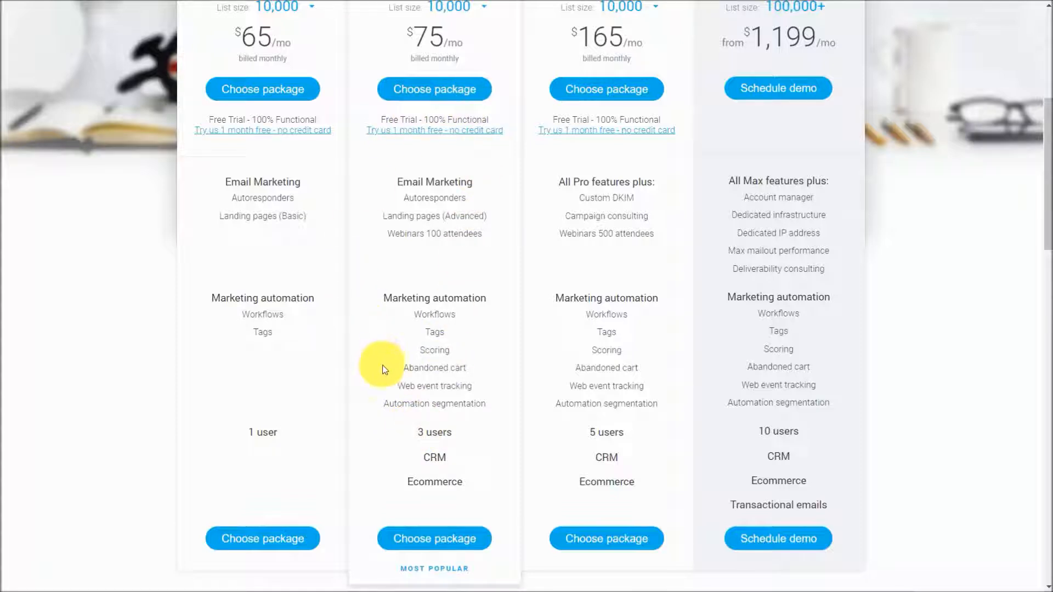
scroll(378, 366, "up", 5)
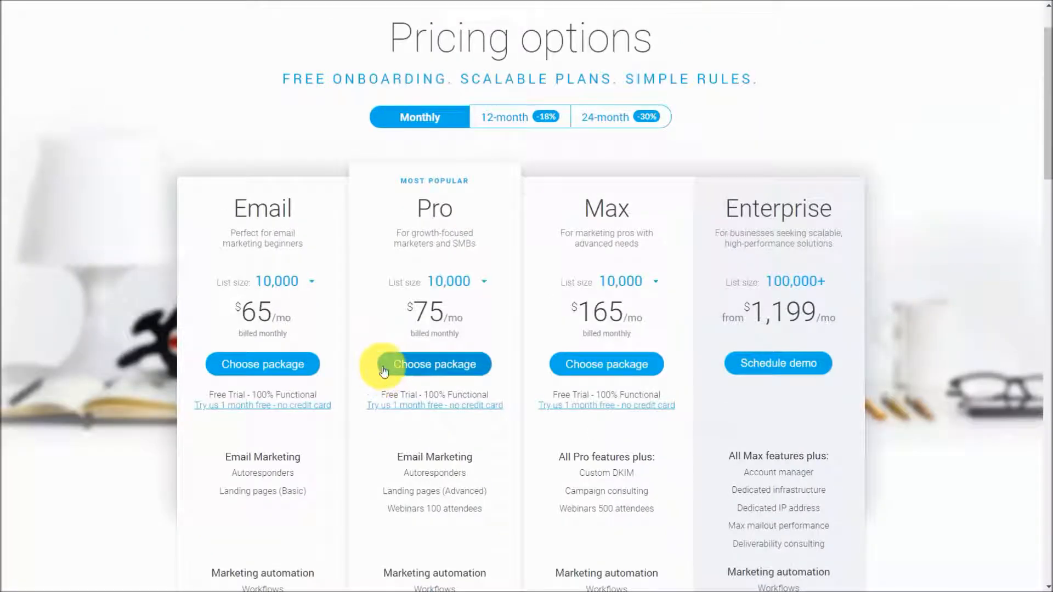
- Compare the plan prices under 12-month and 24-month billing, then return to monthly billing
left_click(504, 122)
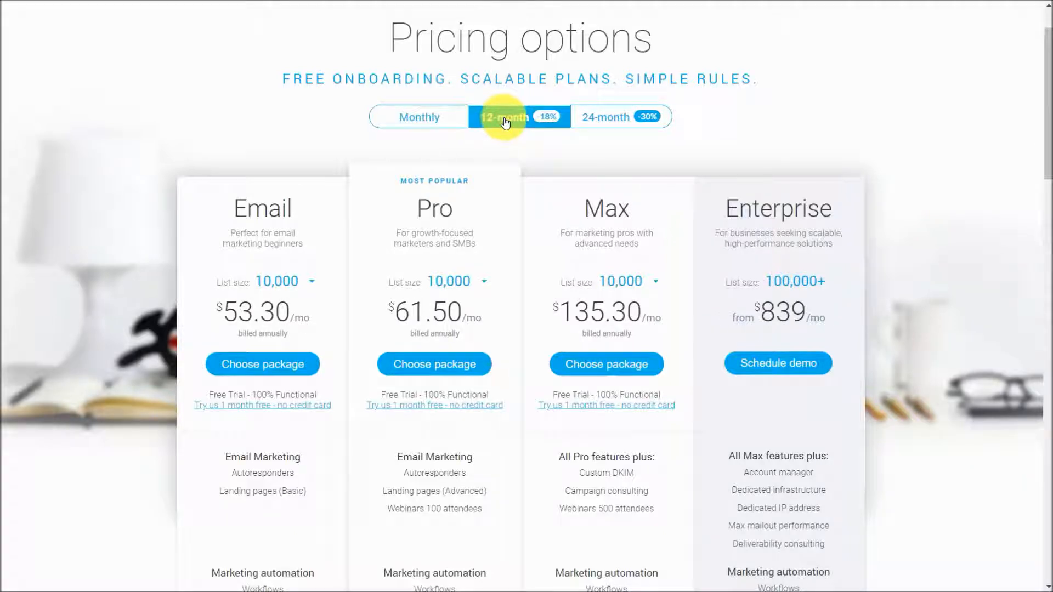
left_click(601, 122)
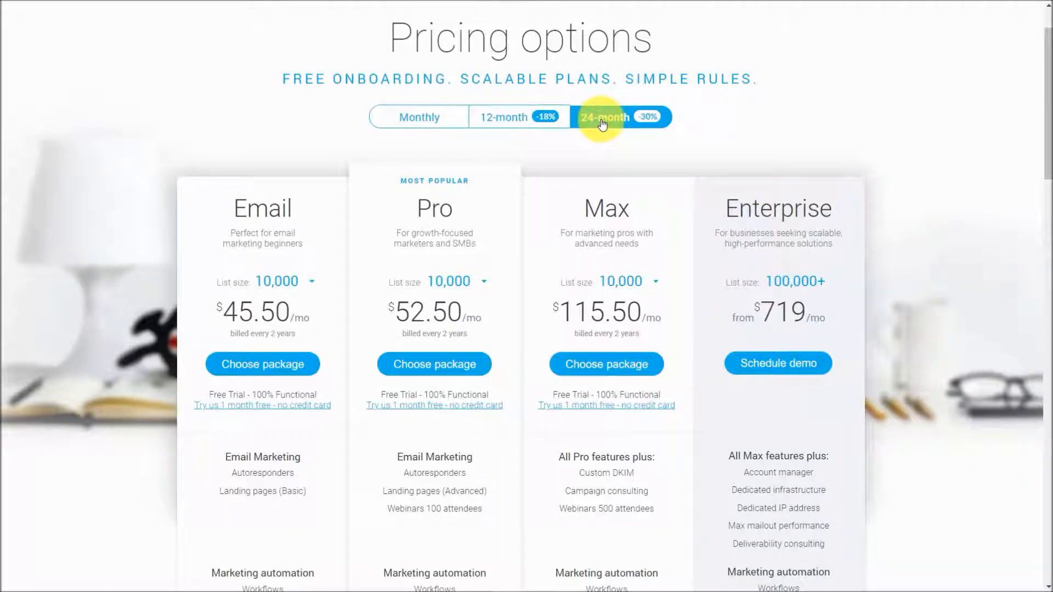
left_click(425, 118)
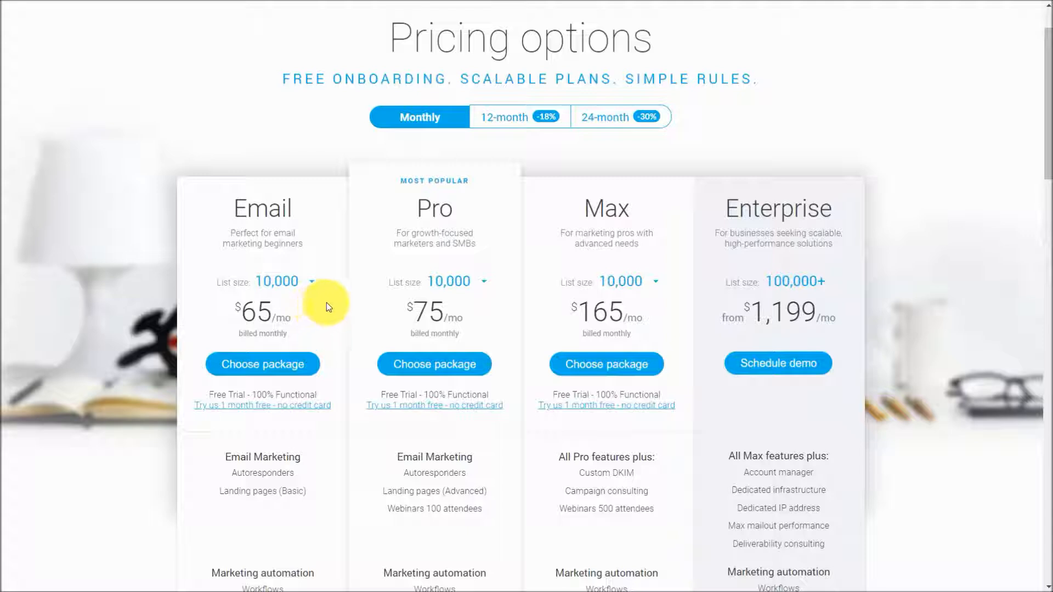
- Set the Pro plan's list size to 5,000 and start its one-month free trial without a credit card
left_click(476, 285)
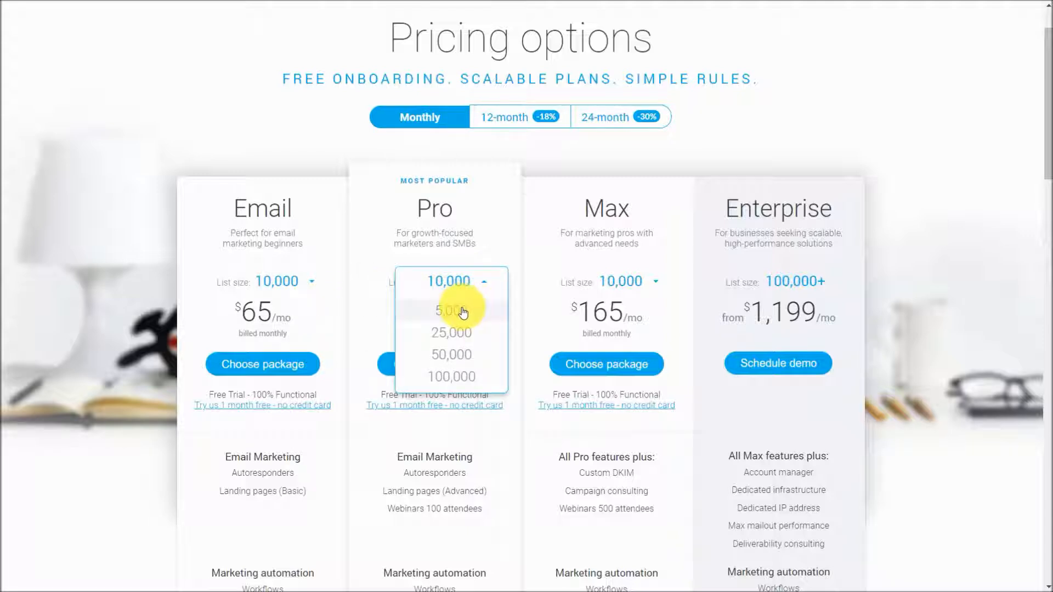
left_click(463, 311)
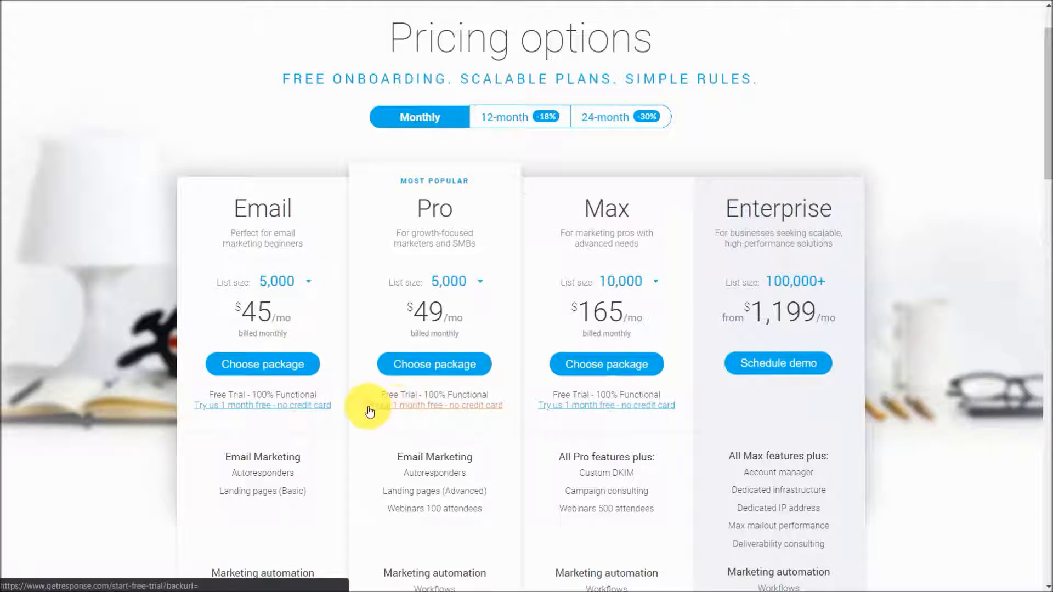
left_click(409, 408)
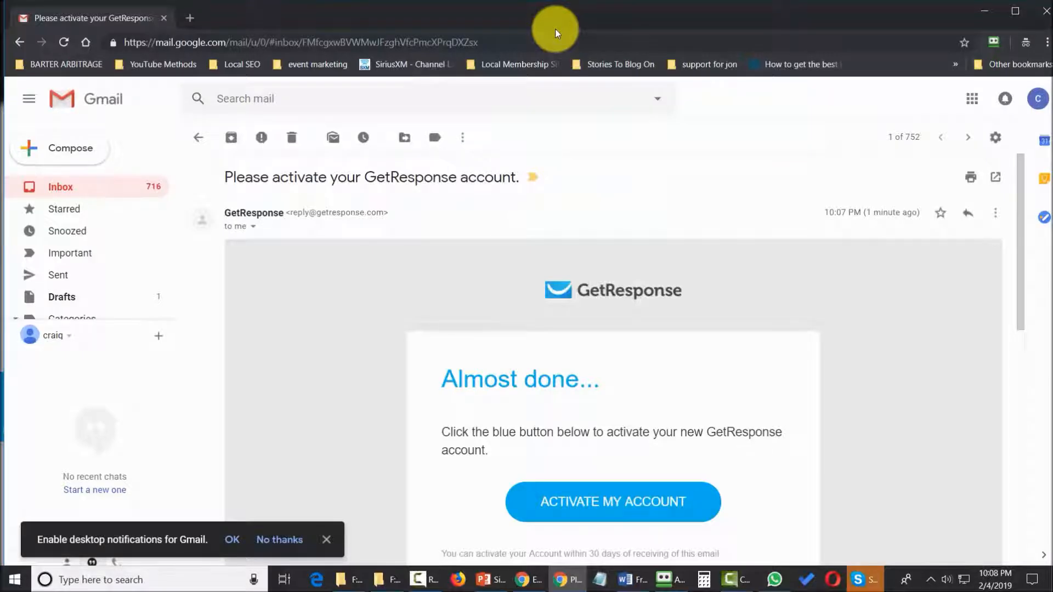
- Activate the new GetResponse account from the activation email in Gmail
scroll(451, 325, "down", 1)
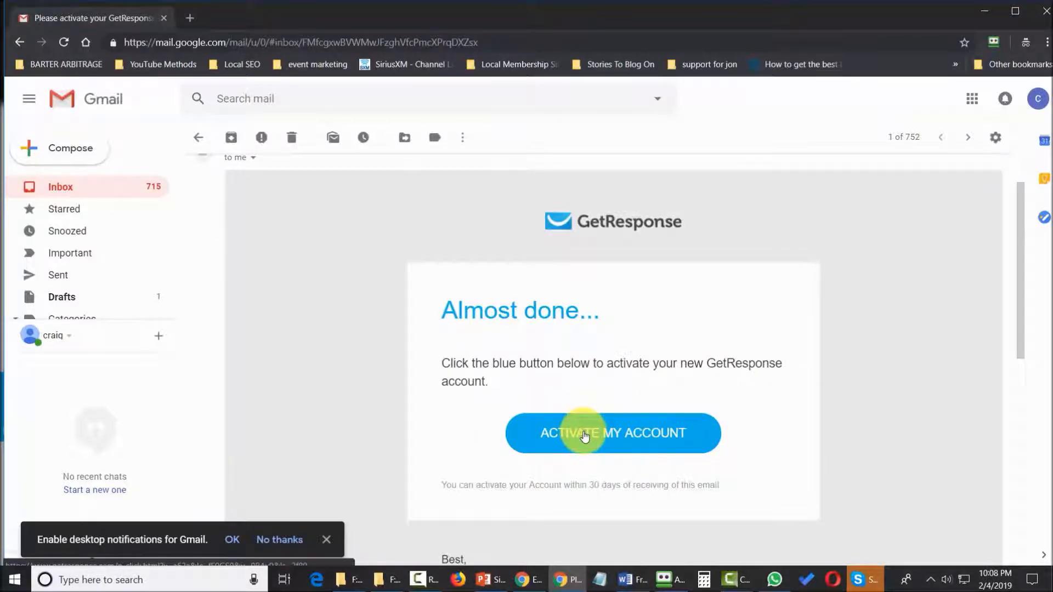
left_click(584, 436)
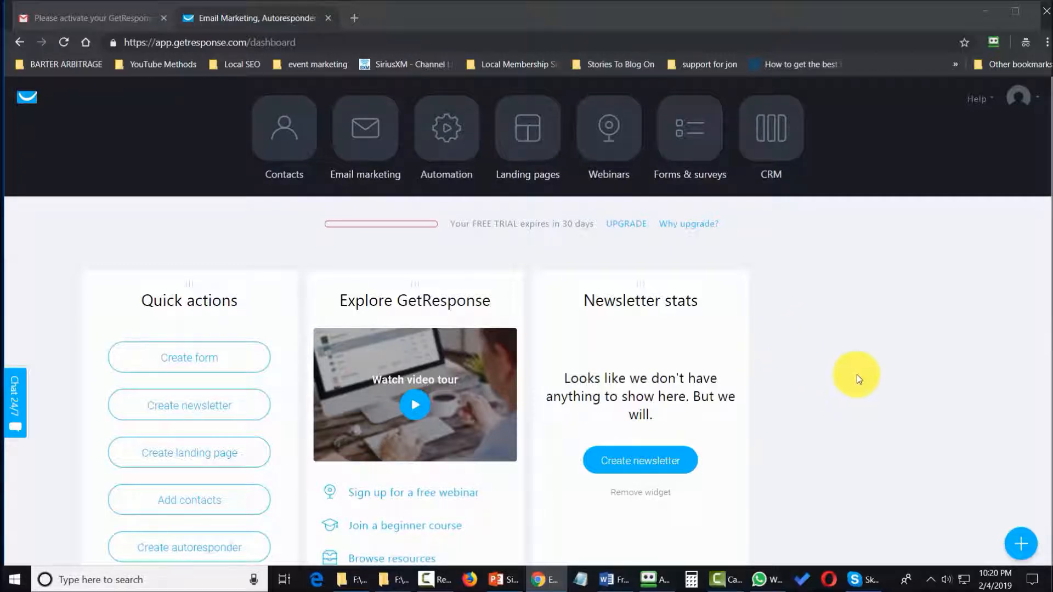
- Open the account management area and examine the GetResponse badge setting and its email footer preview
left_click(1027, 97)
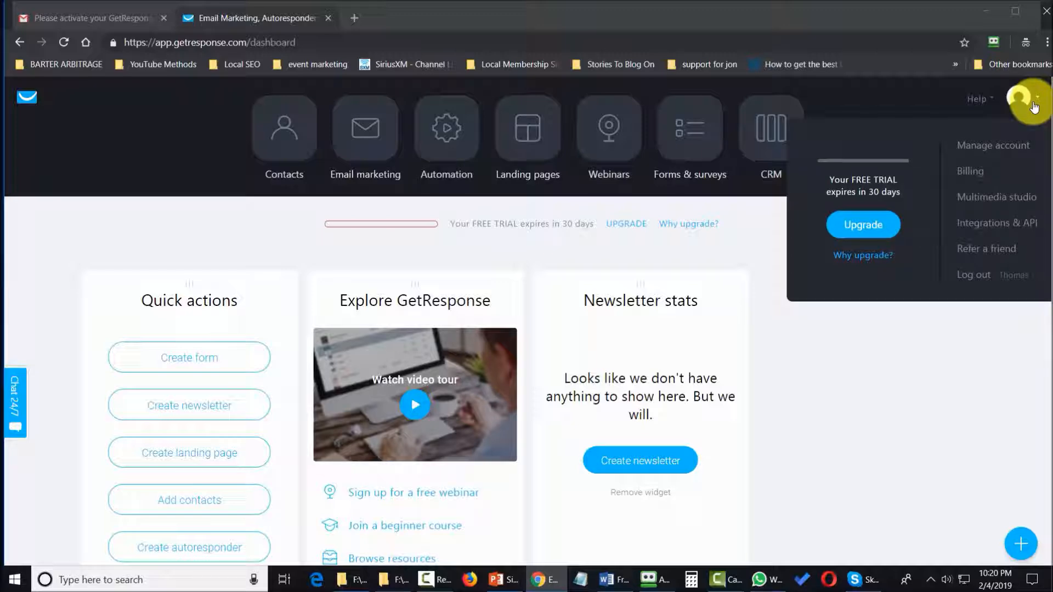
left_click(987, 150)
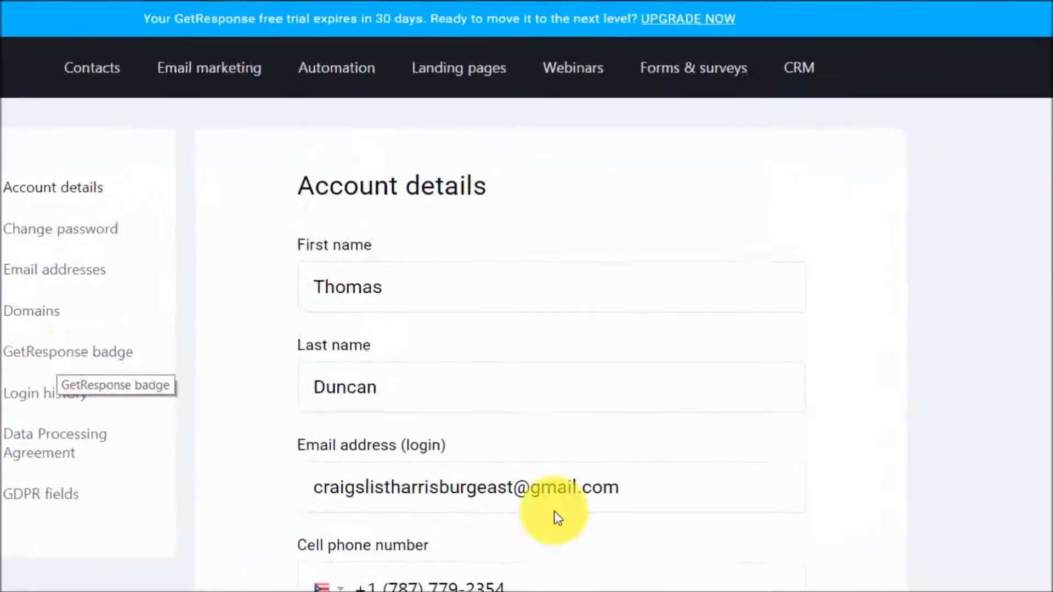
left_click(272, 320)
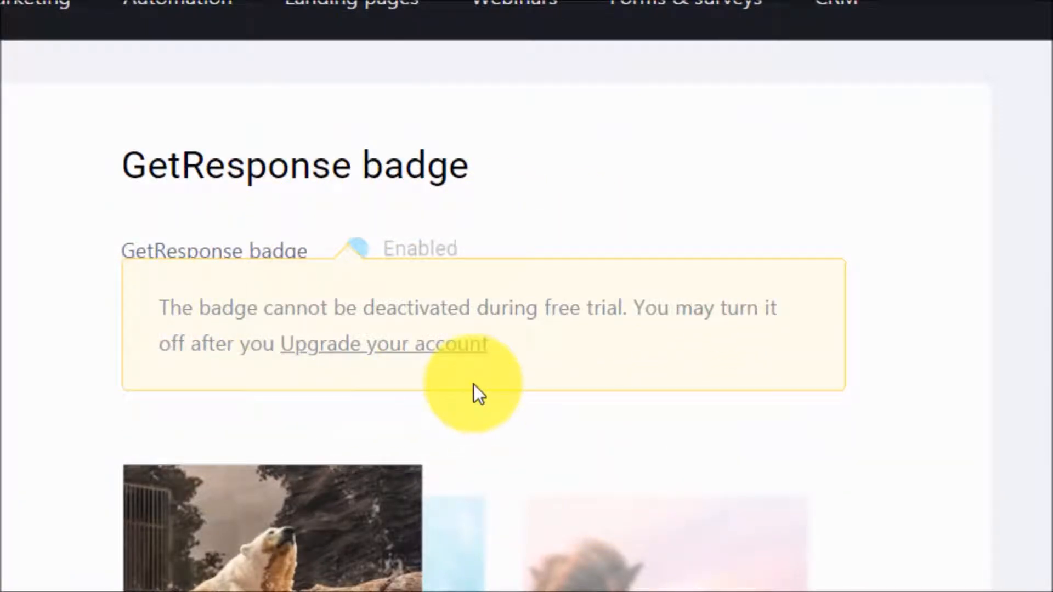
scroll(473, 384, "down", 10)
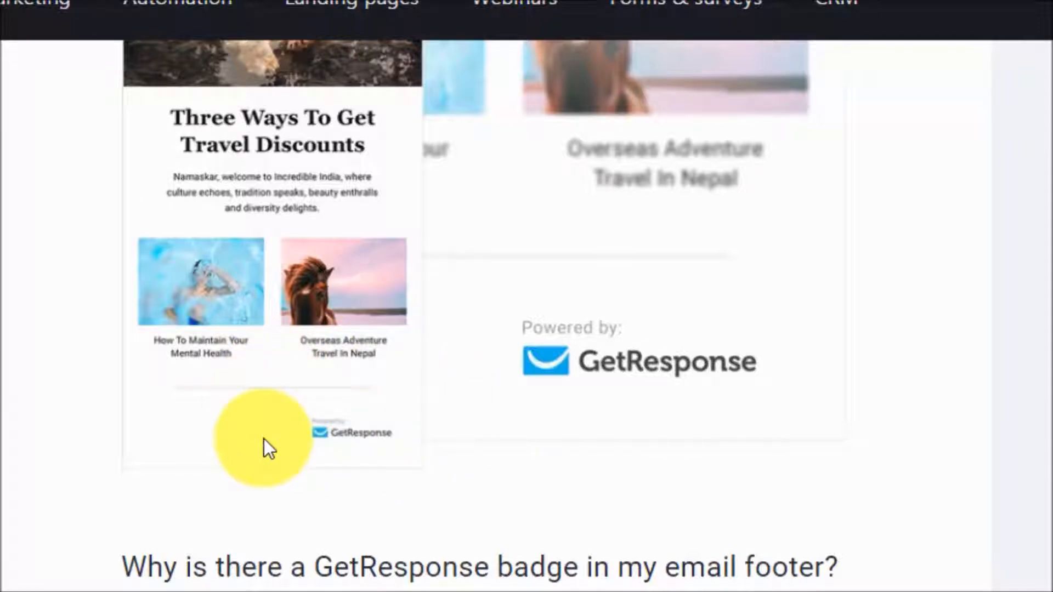
scroll(264, 438, "down", 5)
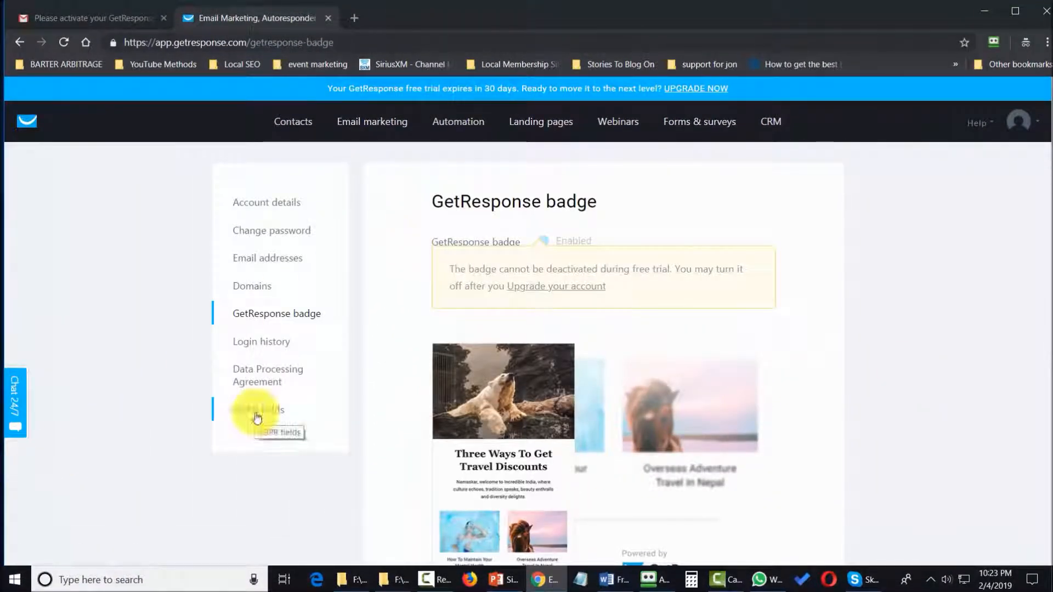
- Start a new GDPR field in the account settings and name it "Privacy Policy"
left_click(254, 417)
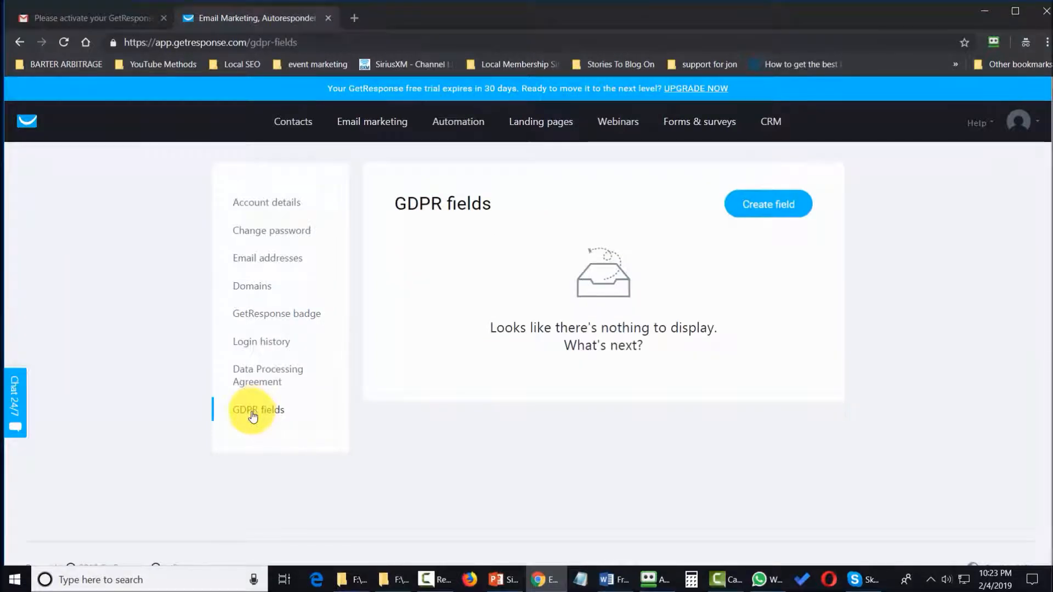
left_click_drag(260, 410, 783, 212)
left_click(773, 209)
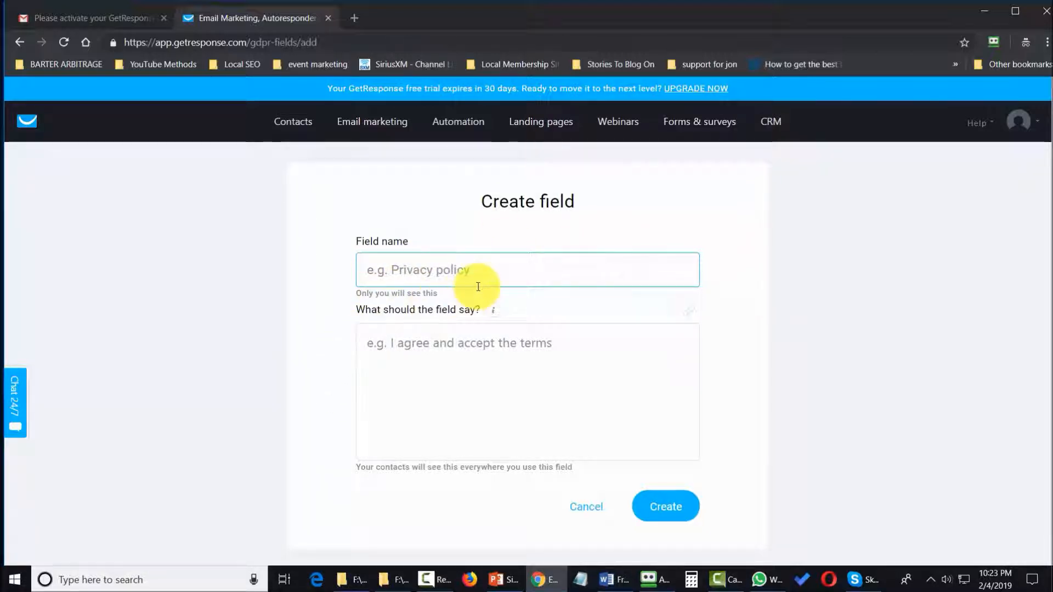
type("Privacy Pr")
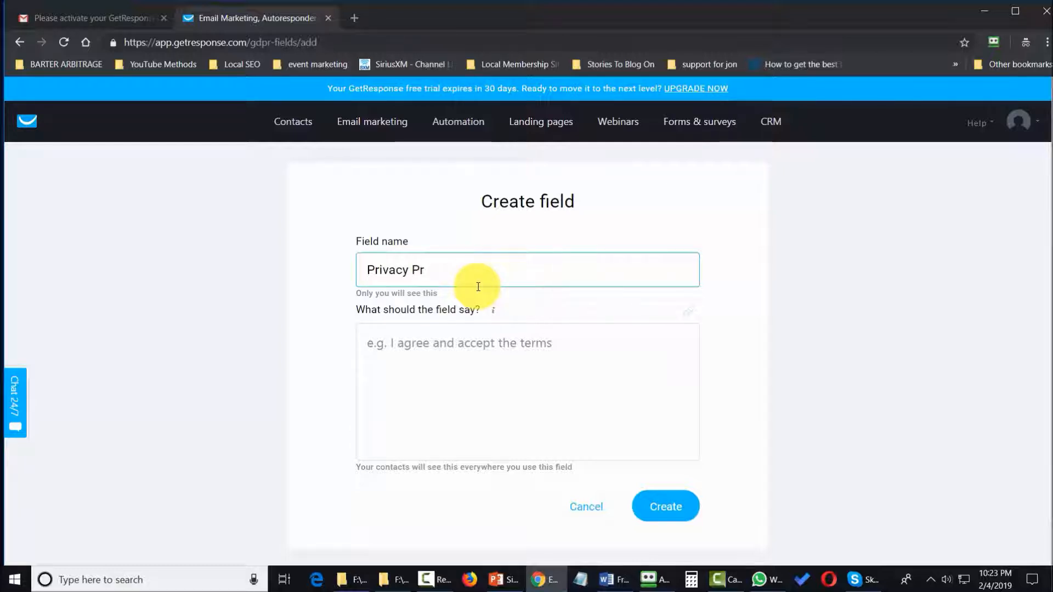
type("olicy")
key("Tab")
mouse_move(499, 314)
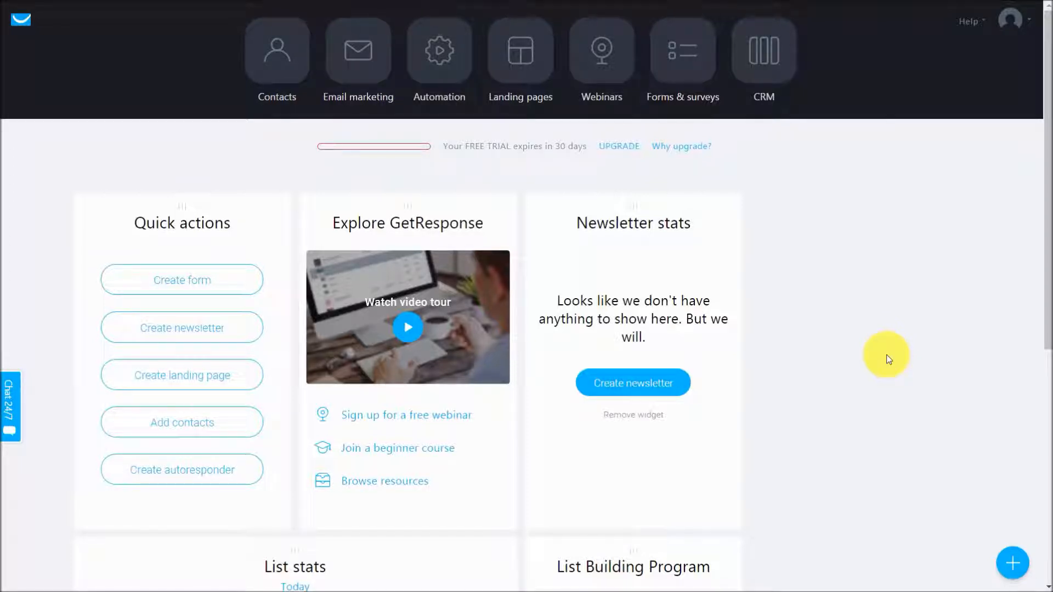
- Create a new contact list named "craiglistharrisburgeast"
left_click(278, 65)
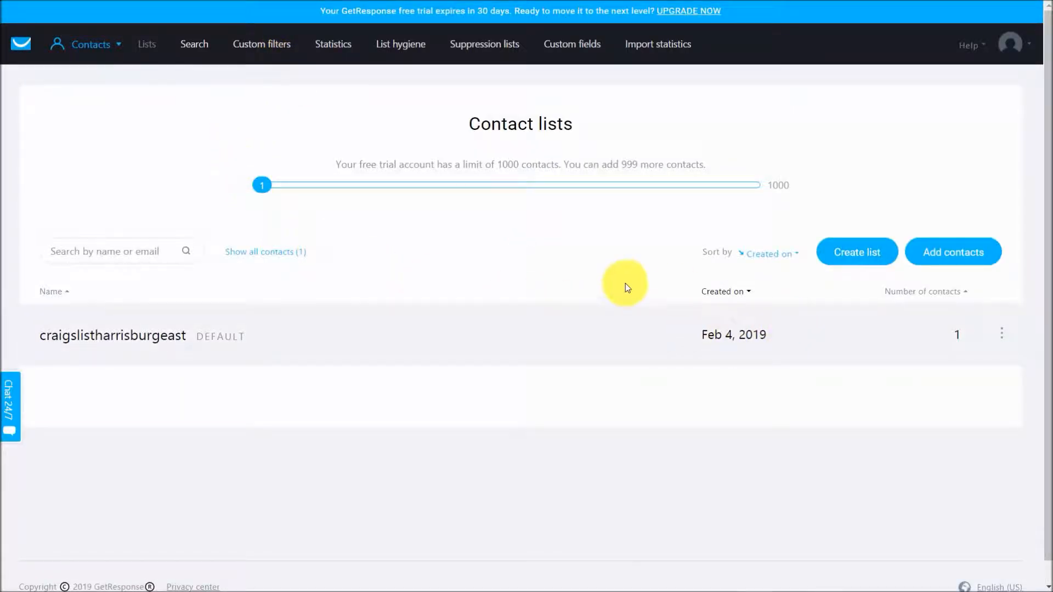
left_click(846, 255)
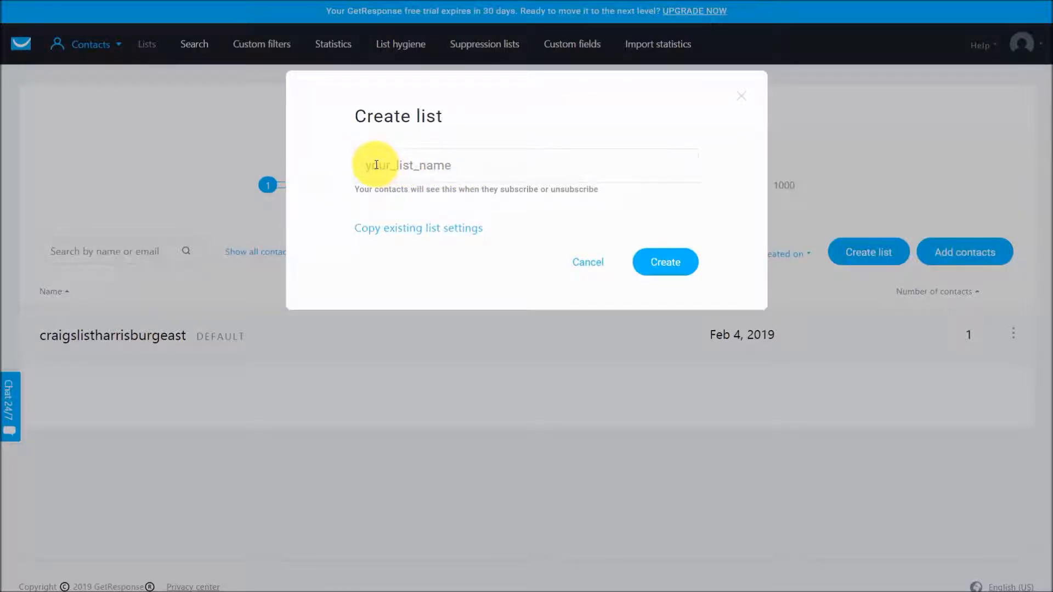
type("craiglistharrisburgeast")
left_click(660, 266)
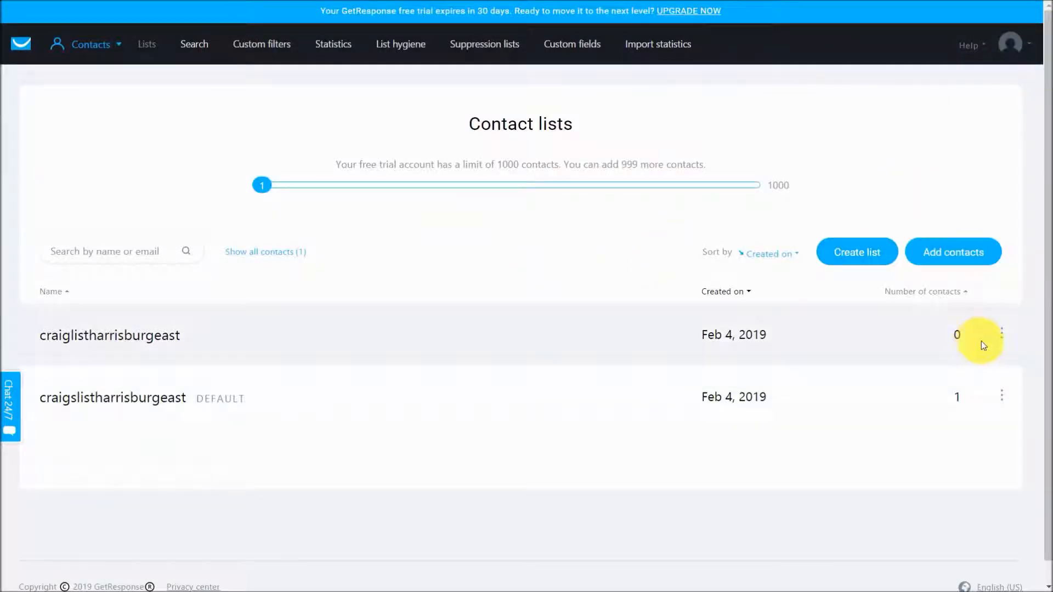
- In the new list's settings, enter title "Video Tutorials on Getresponse", description "20 videos demonstrating the use of Getresponse", and category Internet Marketing
left_click(1001, 335)
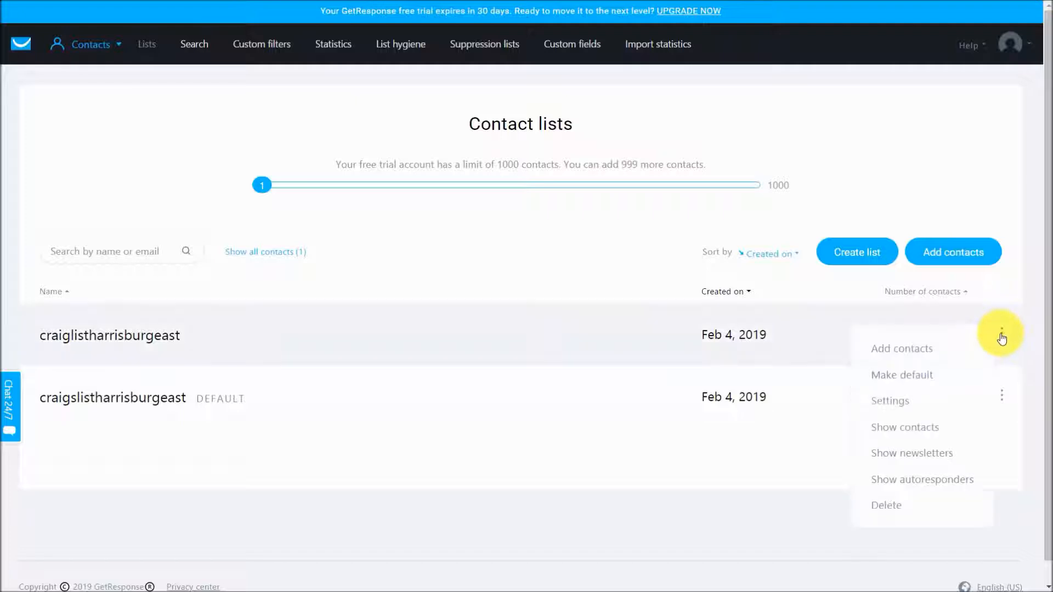
left_click(889, 403)
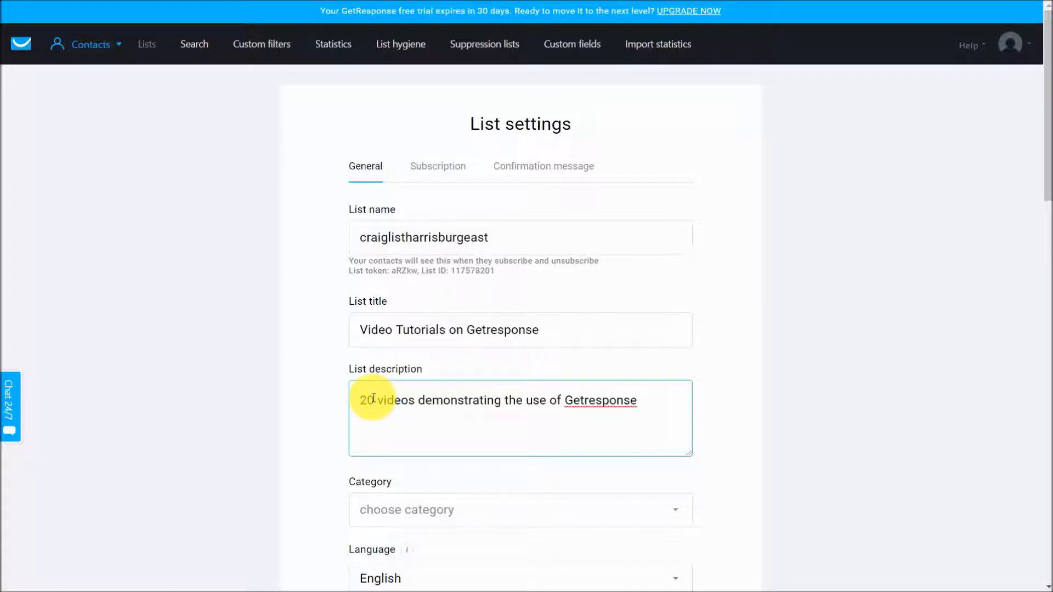
scroll(516, 373, "down", 3)
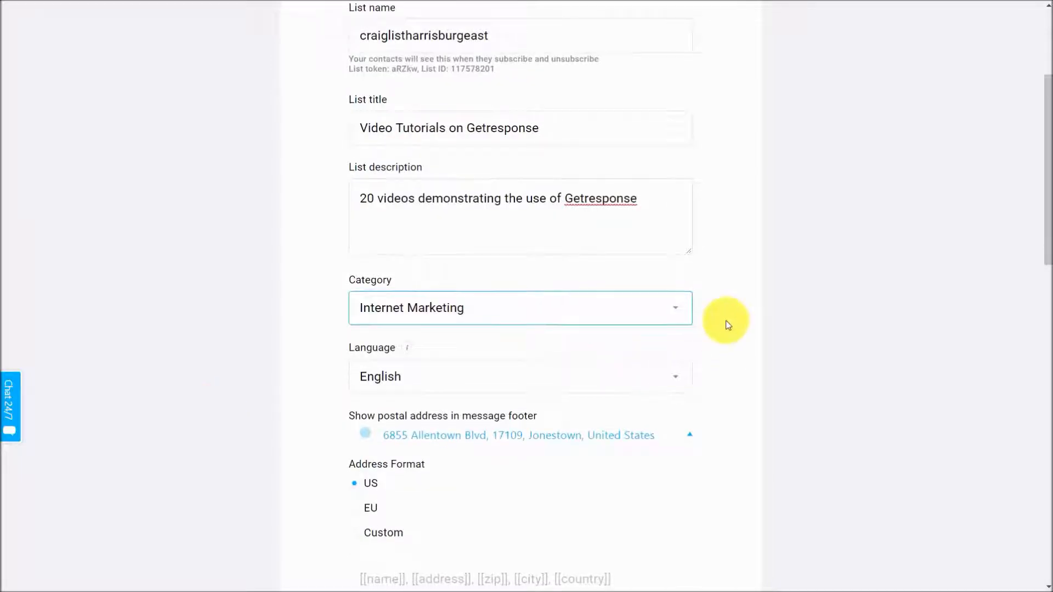
- Fill in the company/organization name in the list's postal address details
scroll(721, 337, "down", 8)
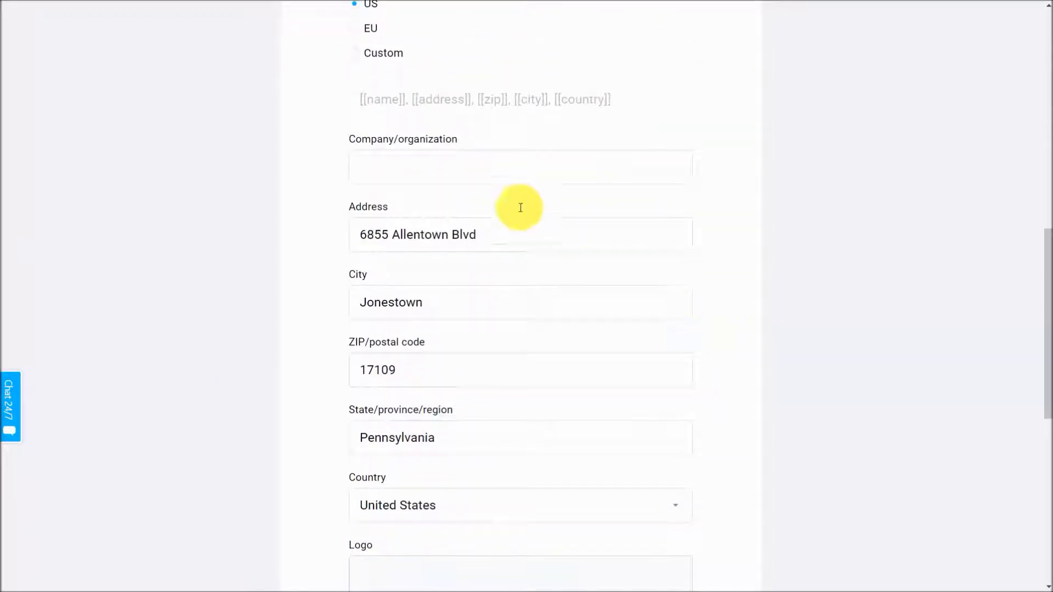
left_click(415, 171)
type("Thomas Duncan One")
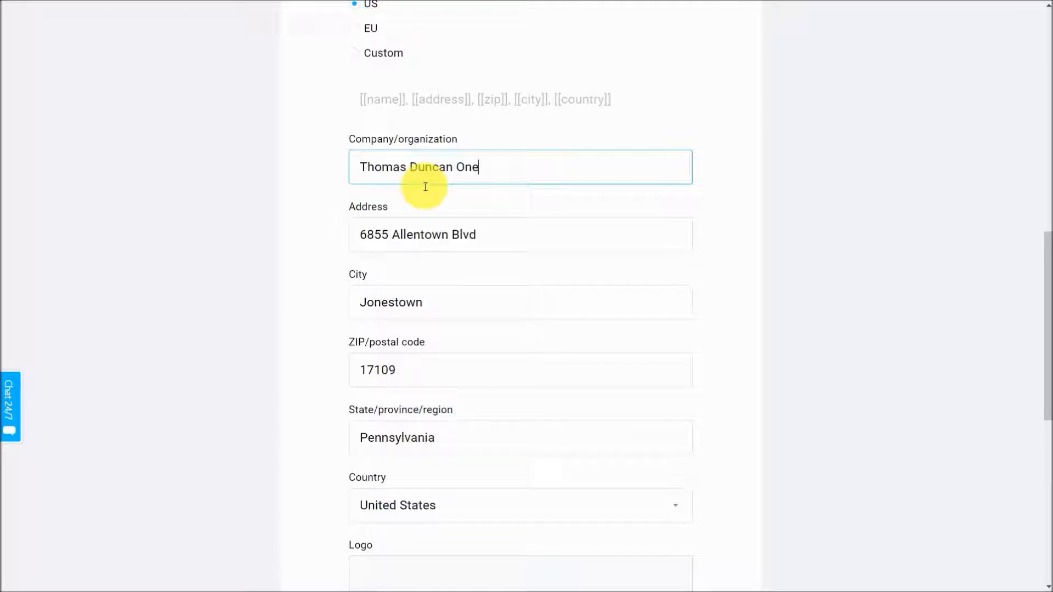
scroll(455, 255, "down", 3)
scroll(455, 255, "down", 2)
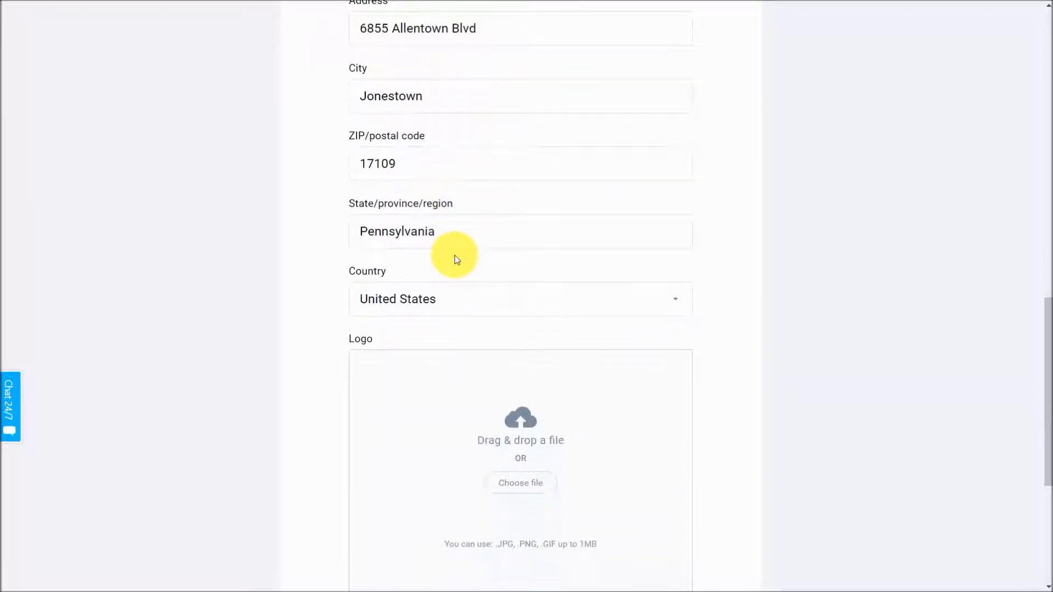
scroll(455, 255, "down", 3)
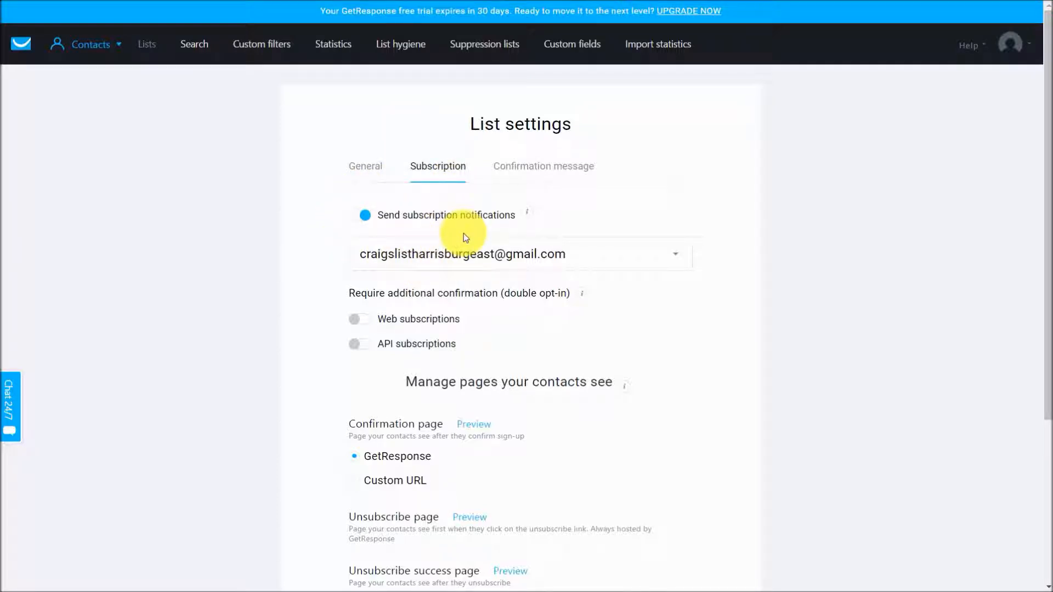
- Require additional confirmation (double opt-in) for web subscriptions in the list's subscription settings
scroll(439, 247, "down", 1)
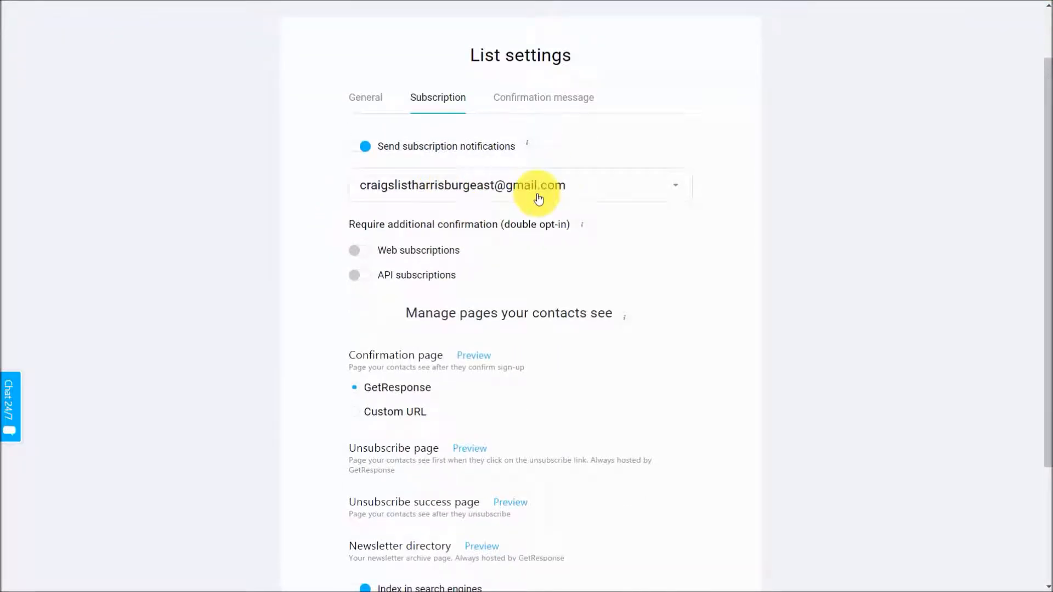
scroll(537, 199, "down", 1)
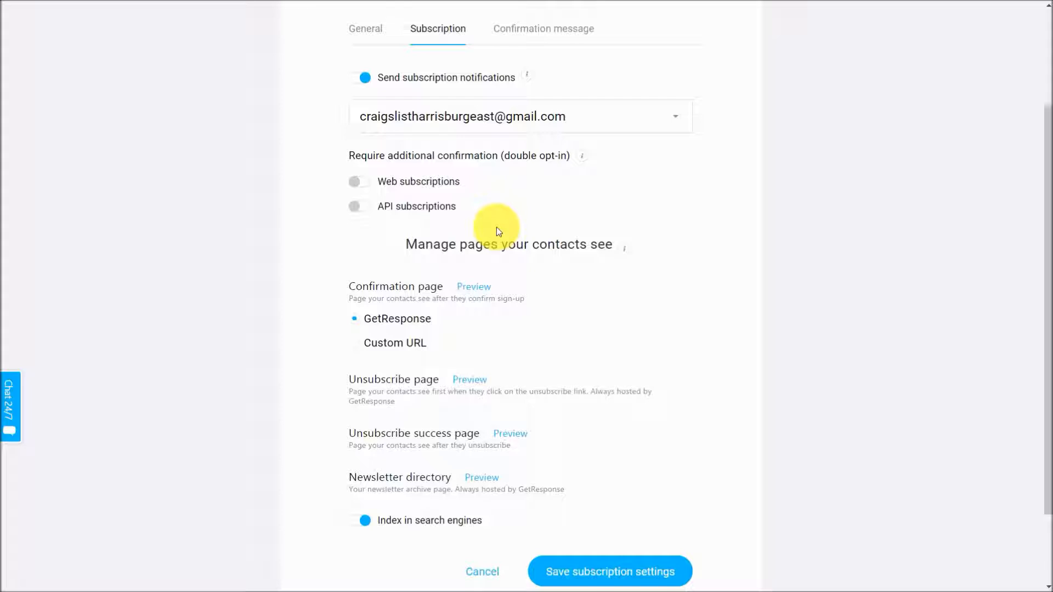
left_click(362, 182)
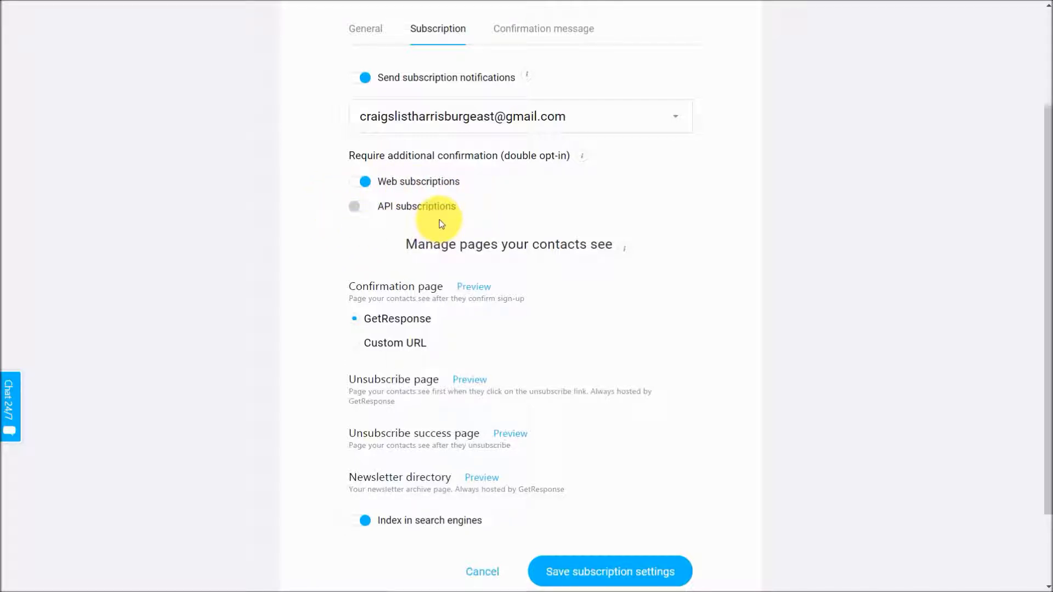
- Preview the list's unsubscribe page, unsubscribe success page and newsletter directory, closing each preview after viewing
scroll(441, 224, "down", 2)
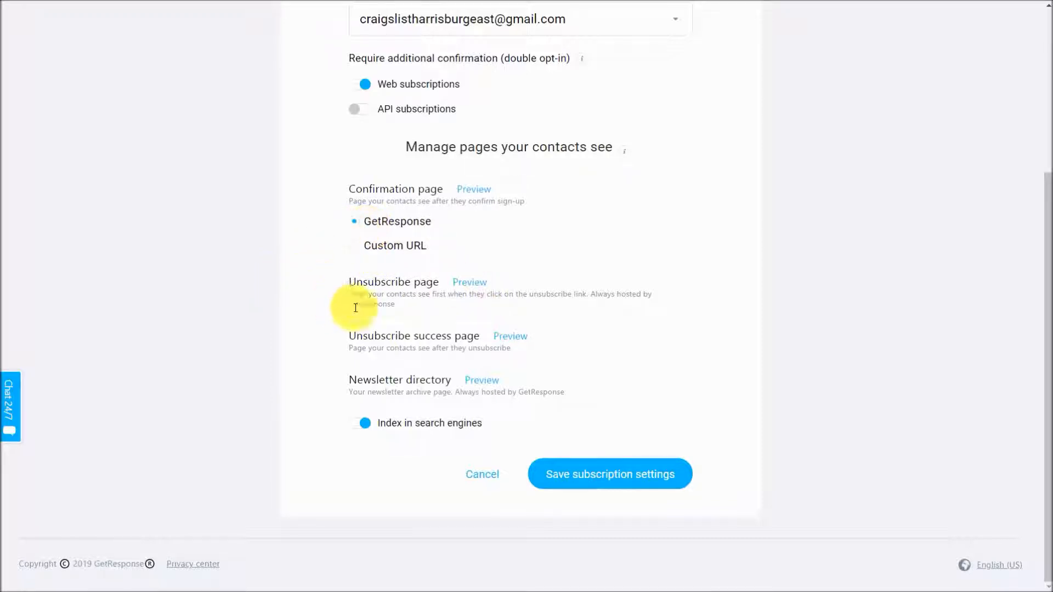
left_click(471, 283)
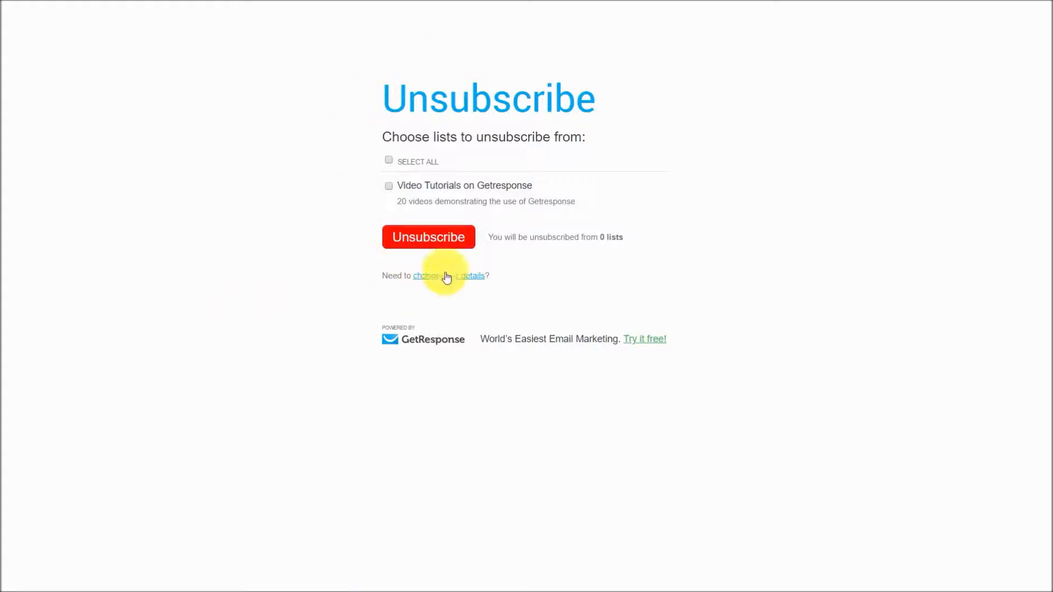
key("ctrl+w")
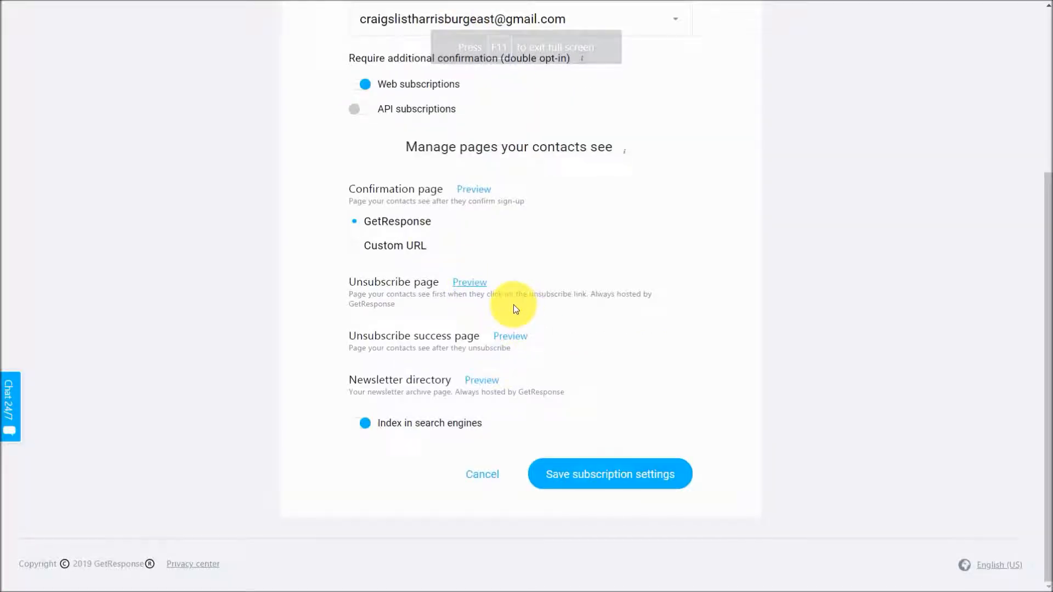
left_click(512, 340)
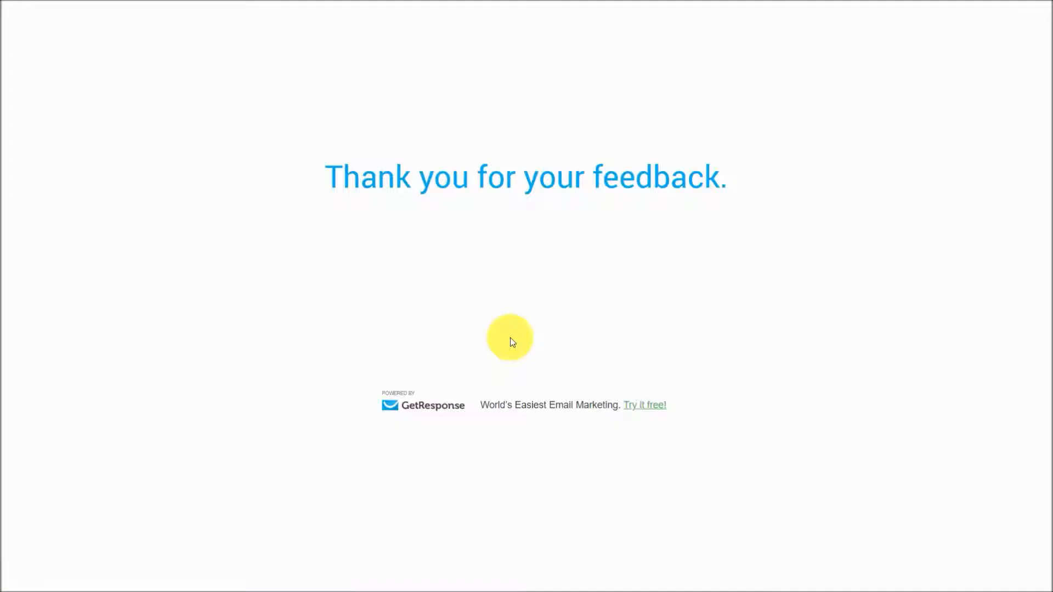
key("ctrl+w")
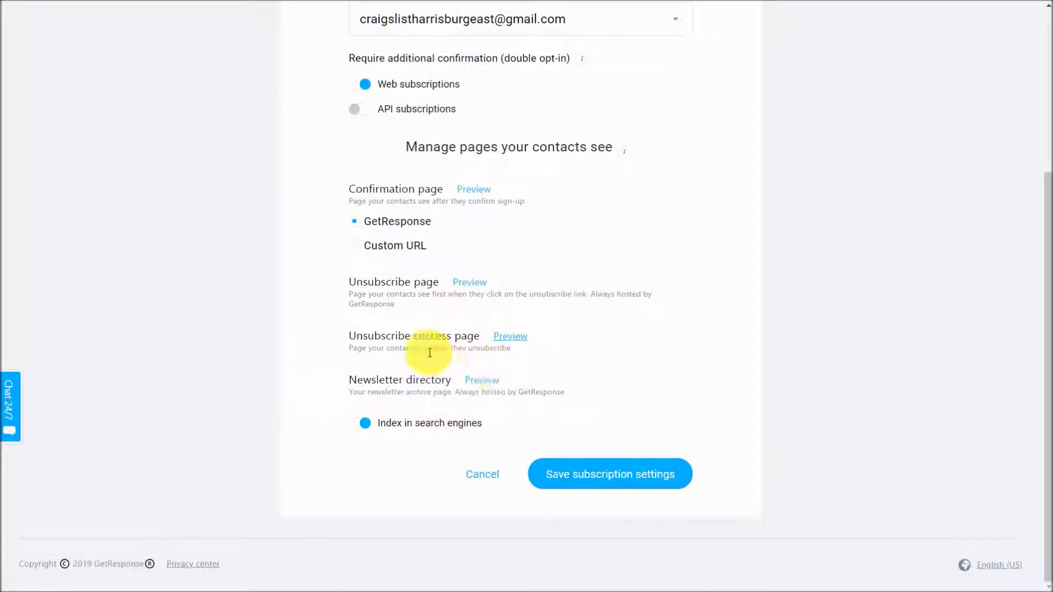
left_click(482, 381)
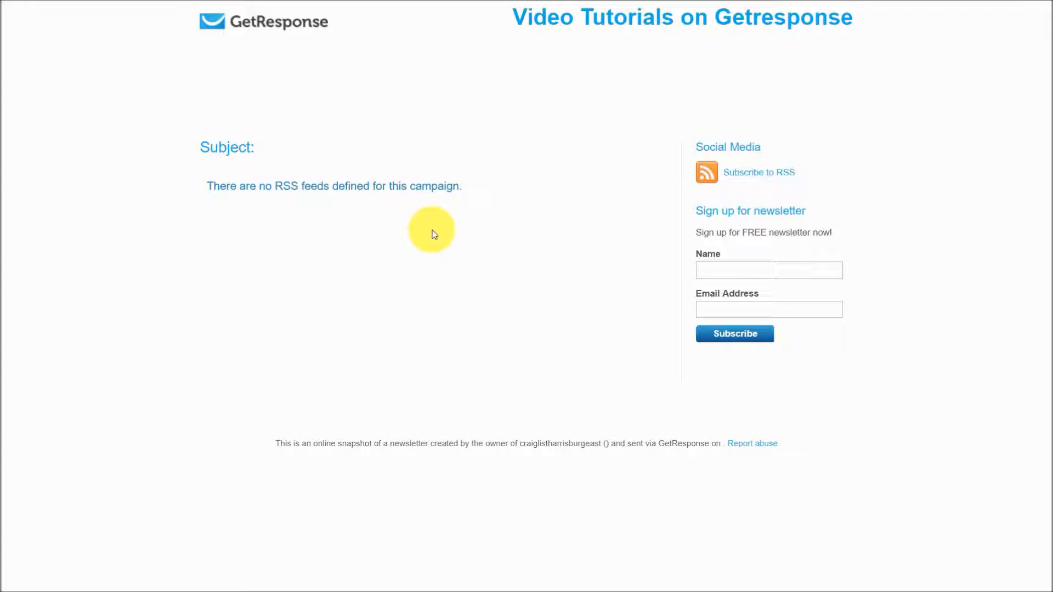
key("ctrl+w")
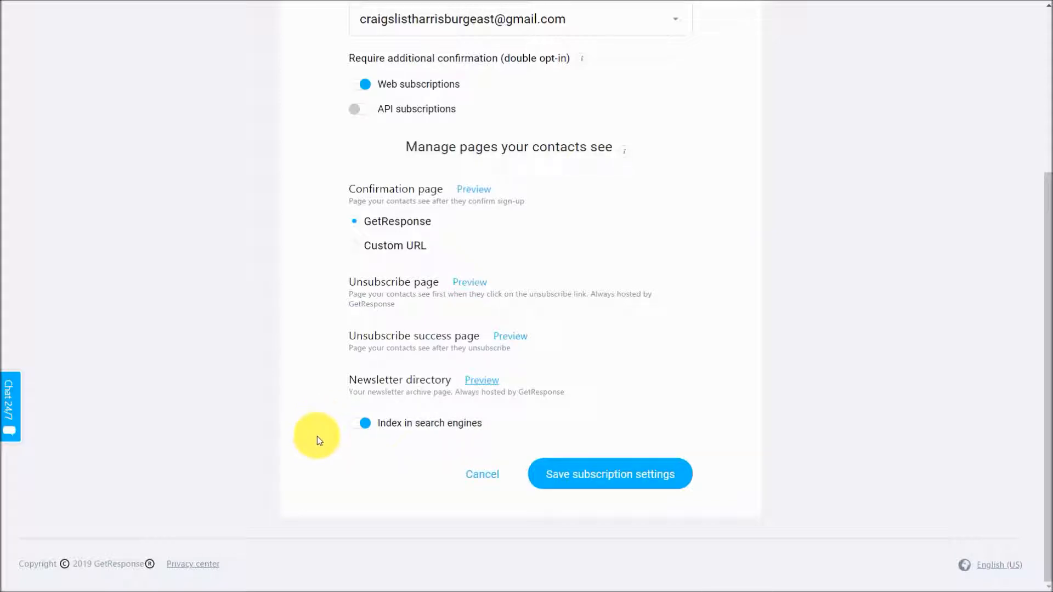
- Open the list's confirmation message settings and try the plain text format before choosing HTML again
scroll(317, 436, "up", 5)
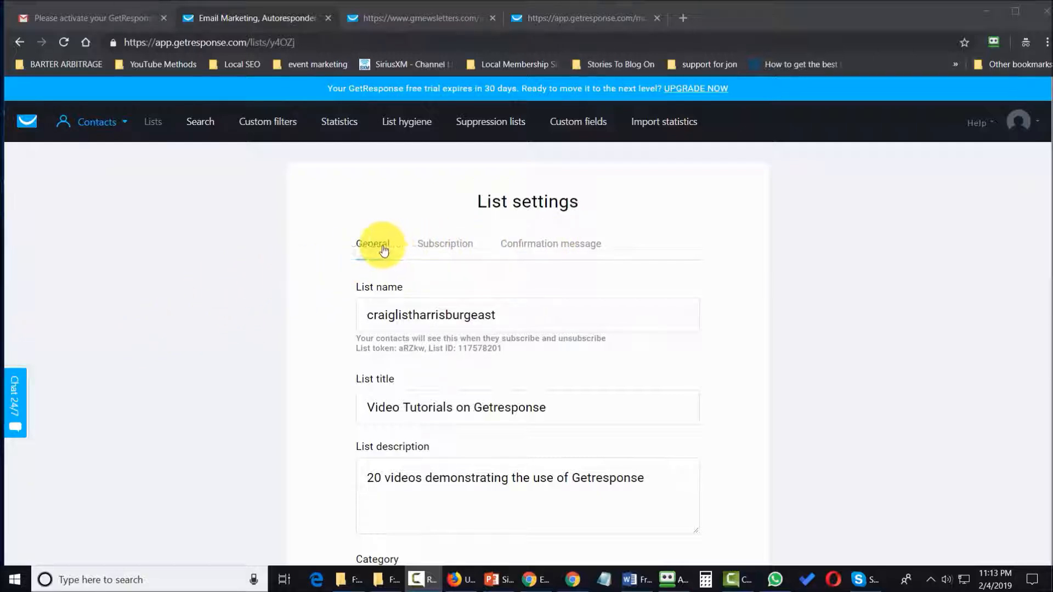
left_click(541, 248)
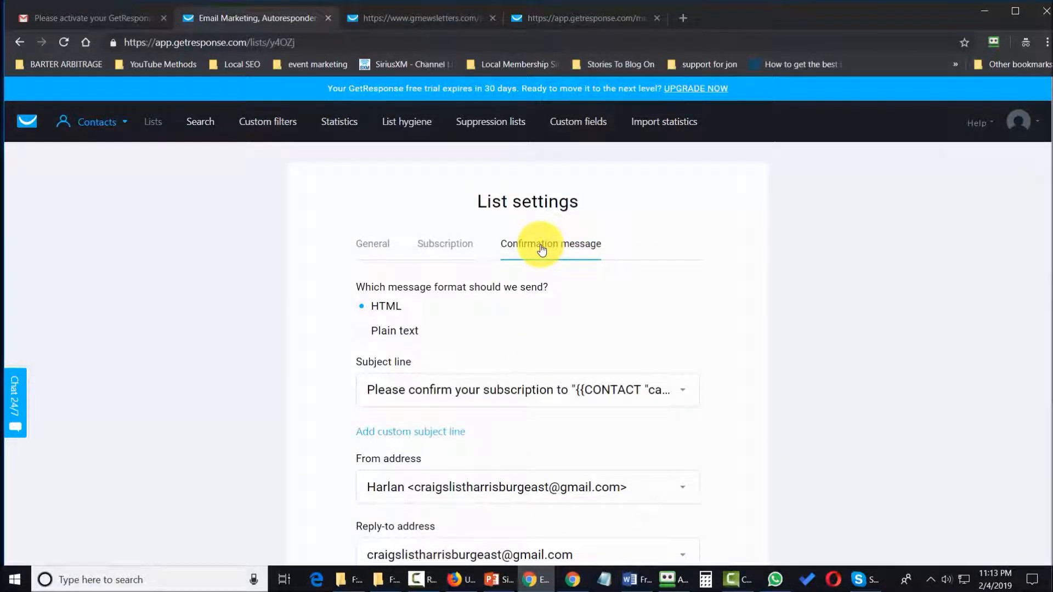
key("F11")
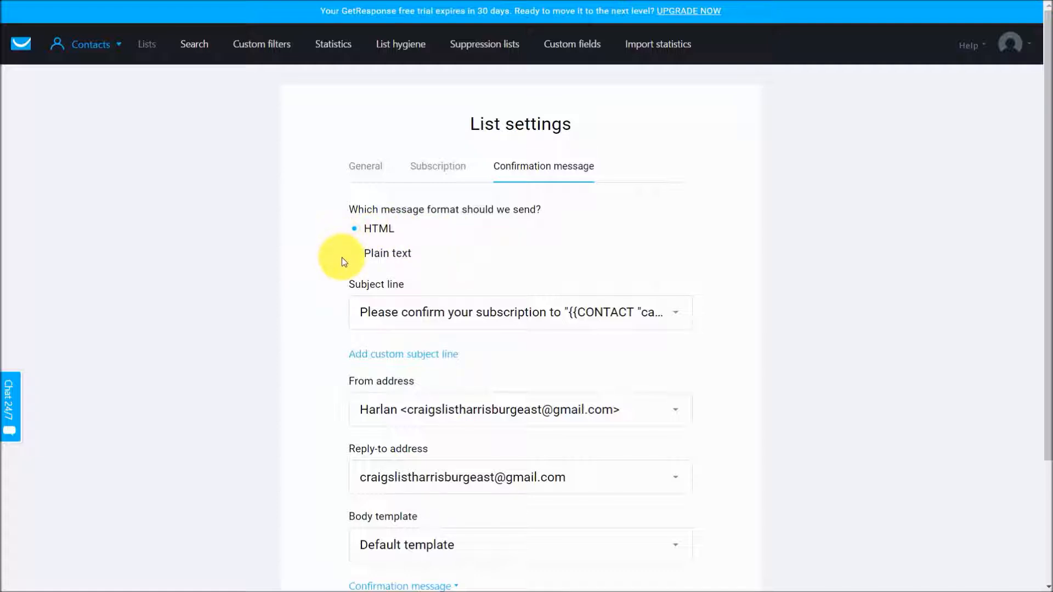
left_click(355, 254)
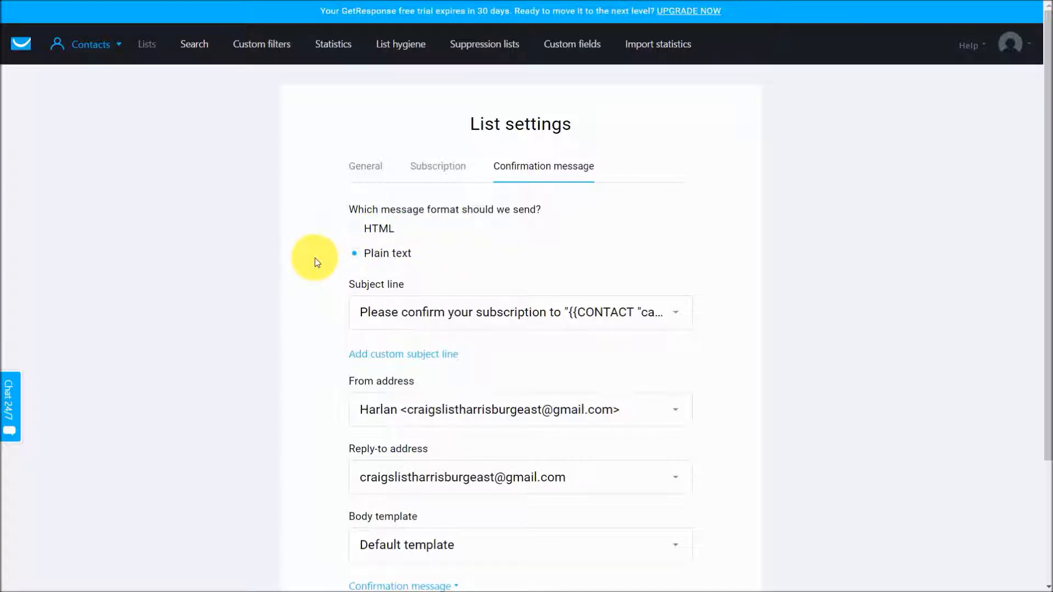
left_click(355, 230)
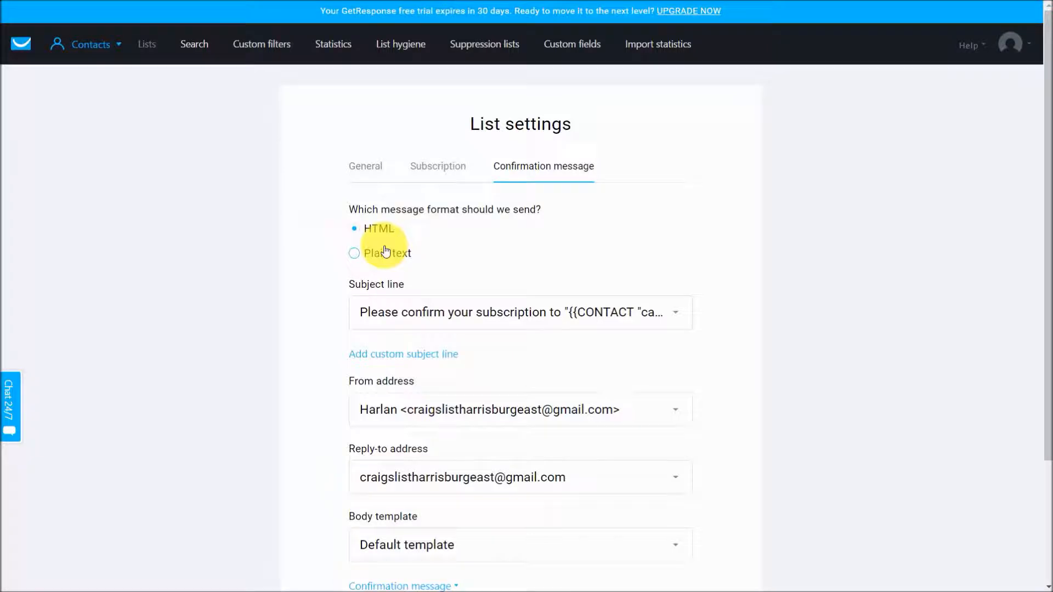
- Browse the available subject lines for the confirmation message without choosing a different one
scroll(395, 247, "down", 2)
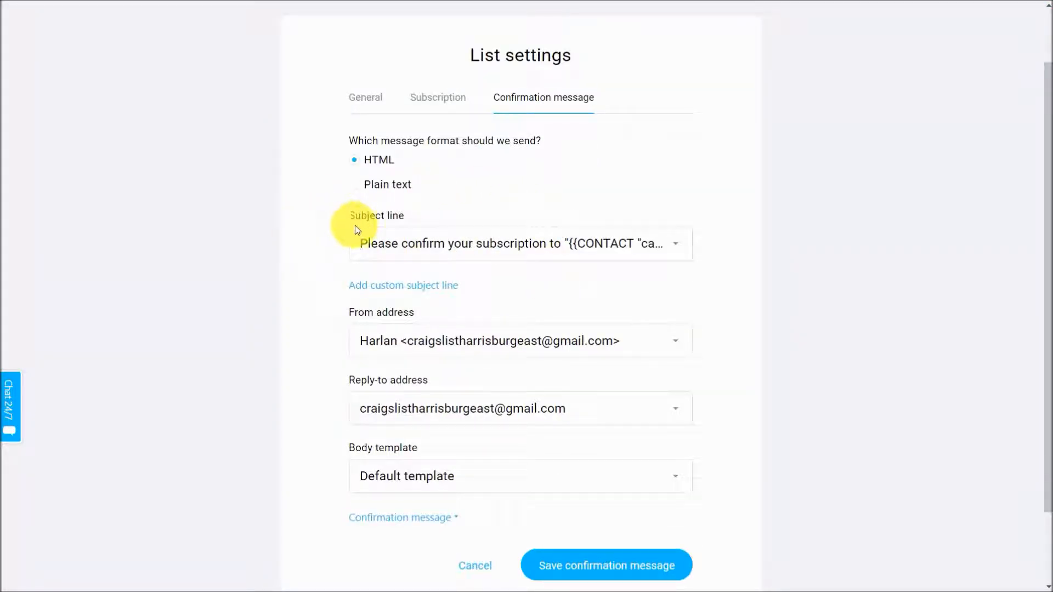
left_click(676, 247)
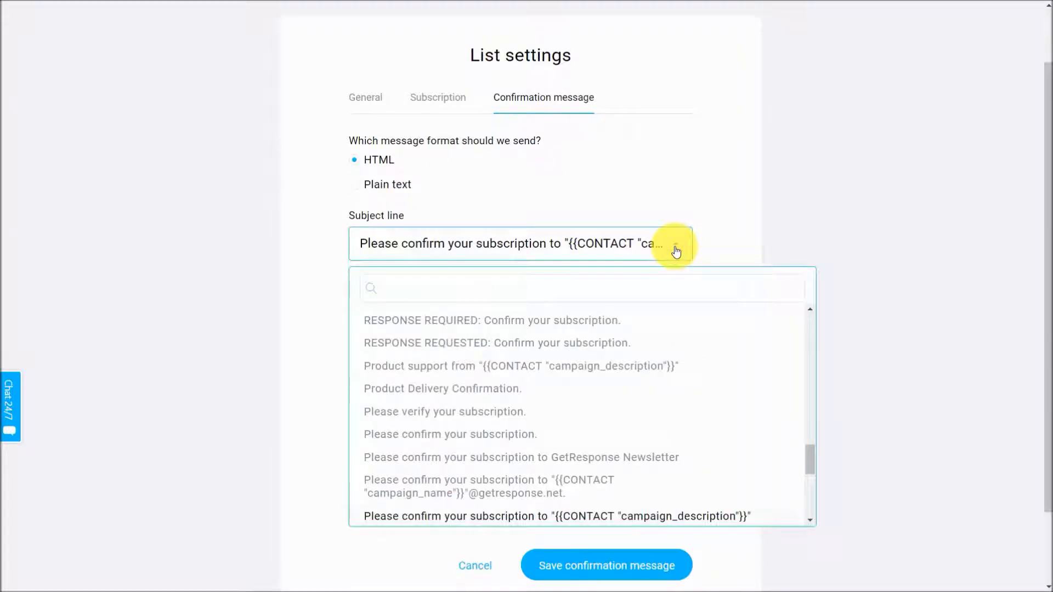
scroll(661, 378, "down", 3)
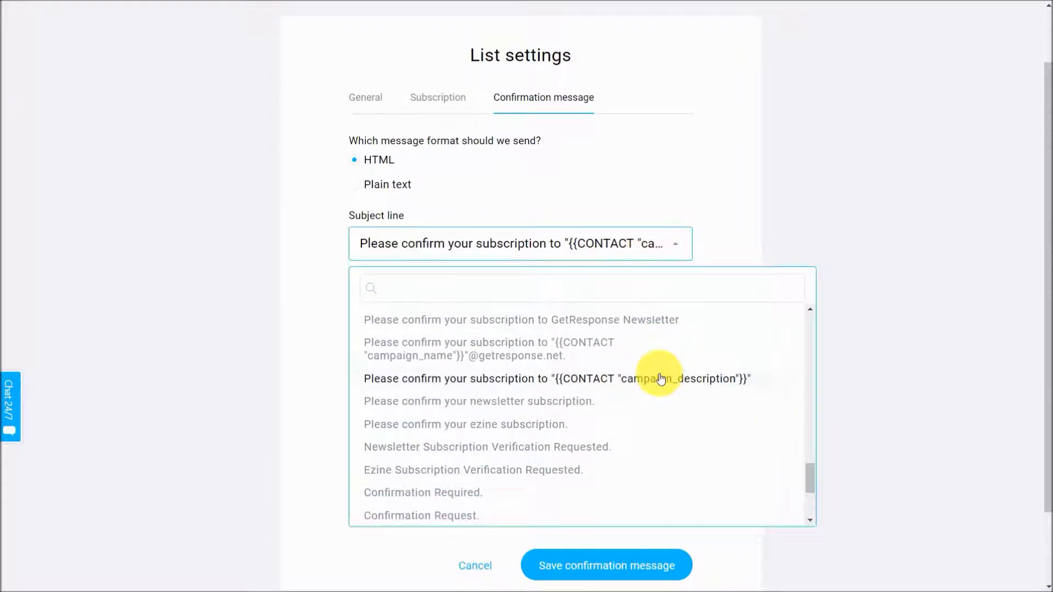
scroll(660, 378, "up", 10)
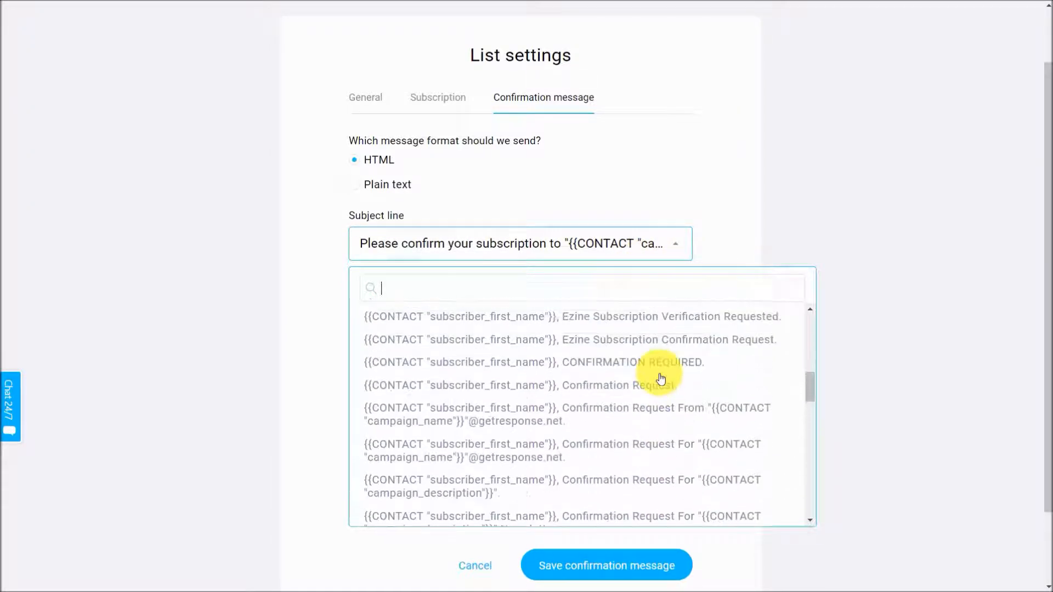
scroll(660, 378, "up", 3)
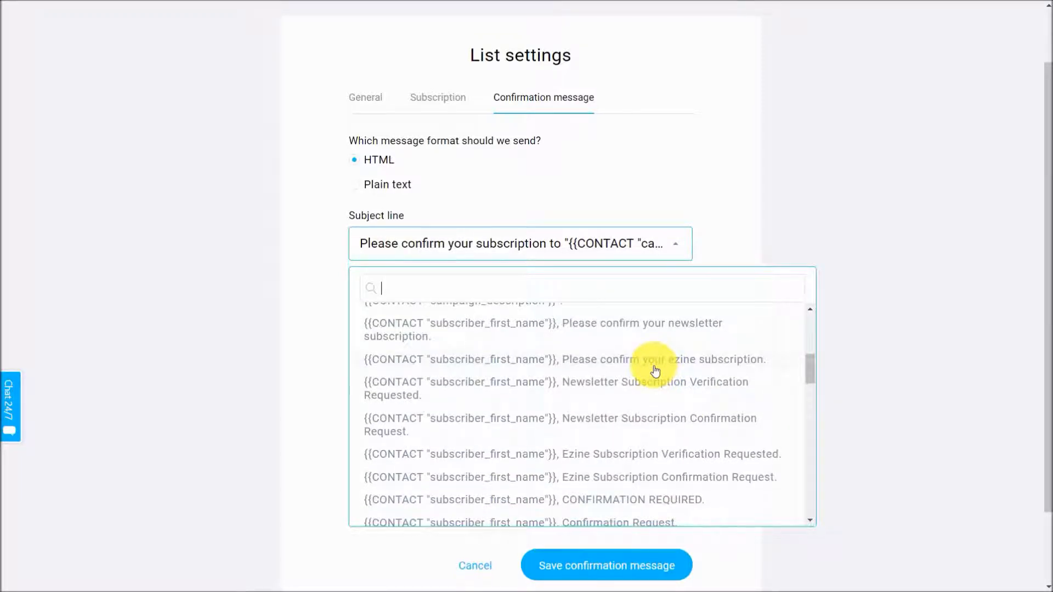
scroll(655, 371, "down", 5)
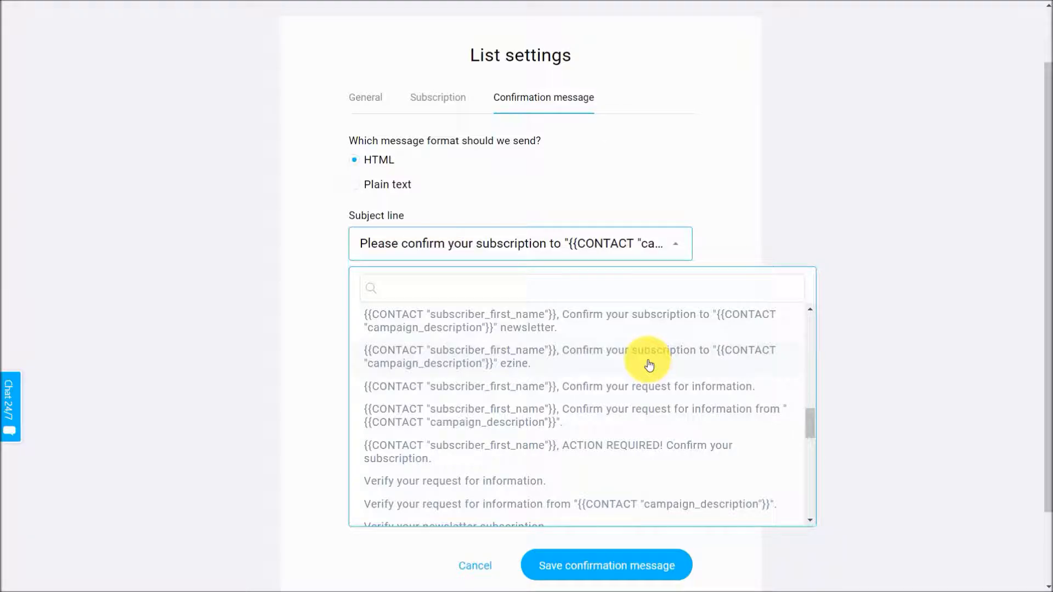
left_click(983, 336)
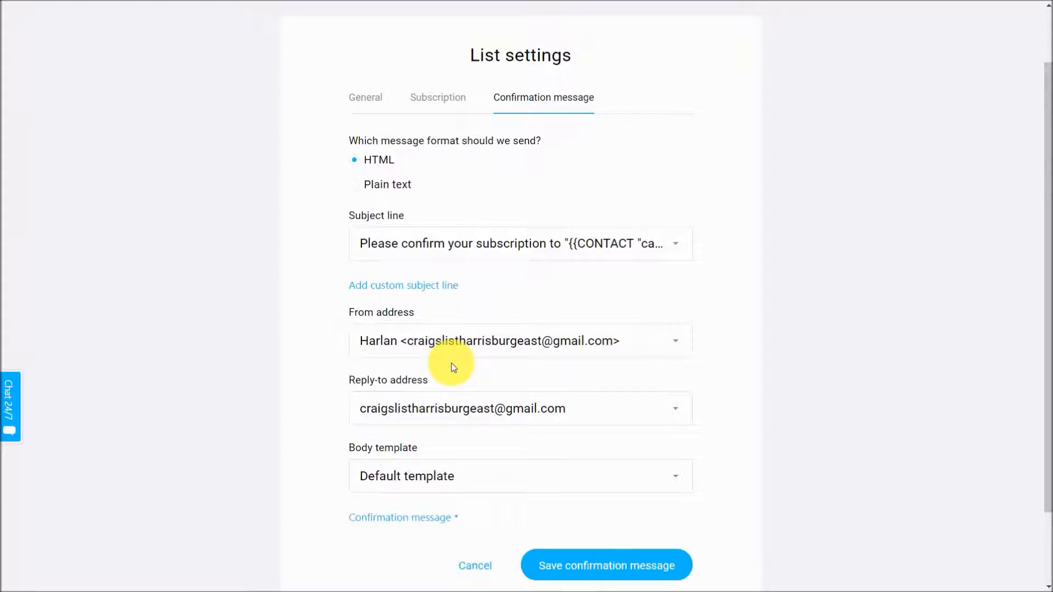
- Browse the body templates offered for the confirmation message, keeping the default template
scroll(810, 373, "down", 3)
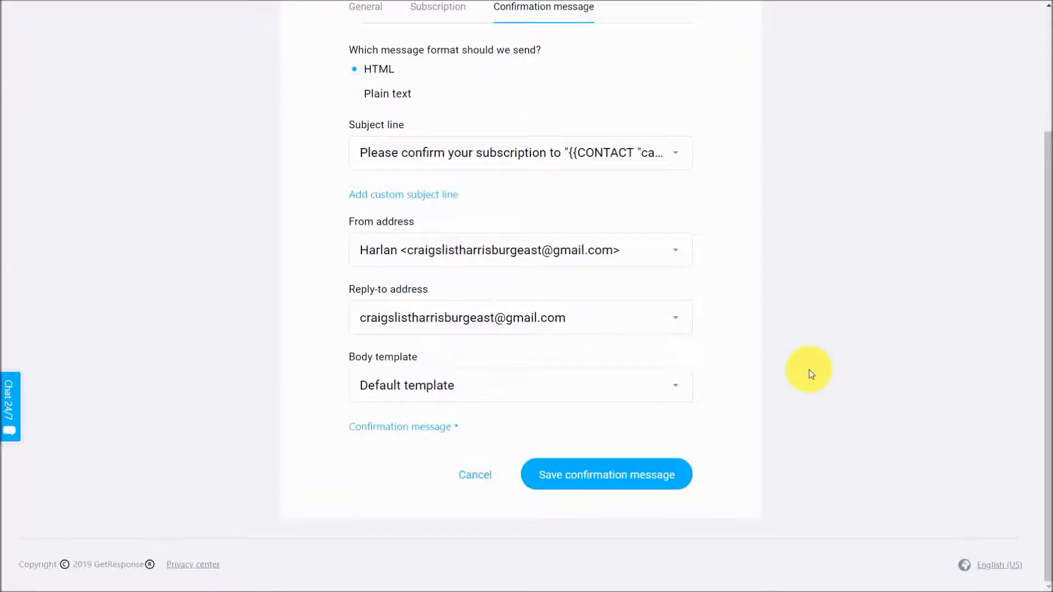
left_click(677, 389)
scroll(679, 390, "down", 2)
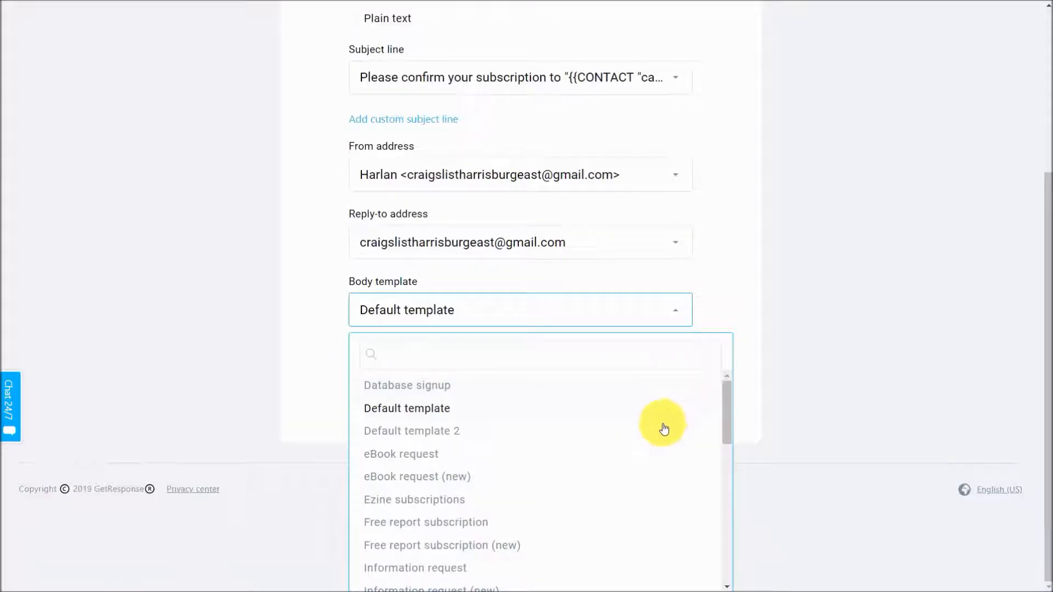
scroll(663, 430, "down", 6)
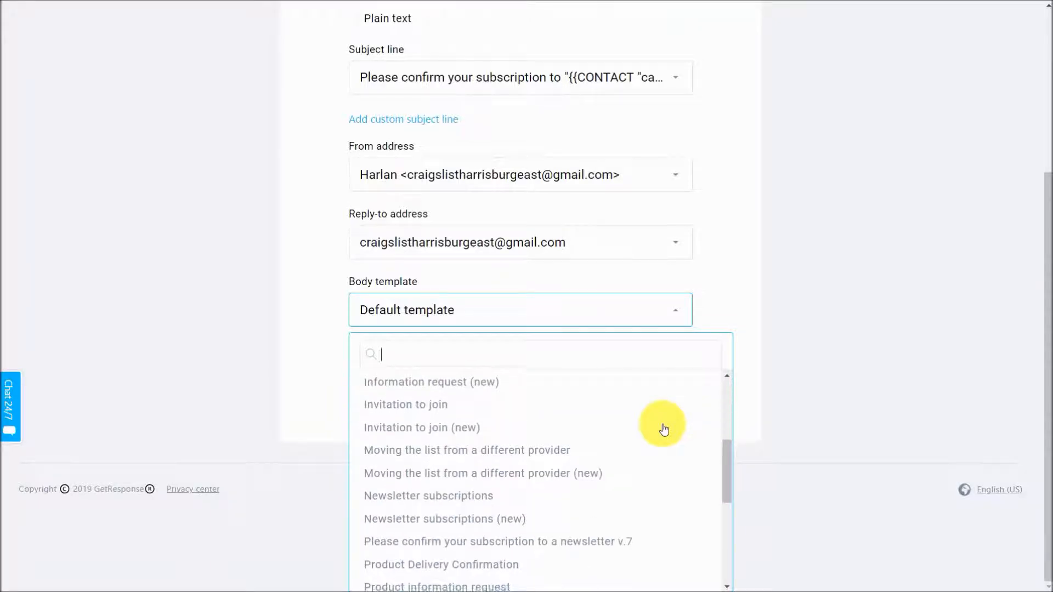
scroll(471, 501, "down", 1)
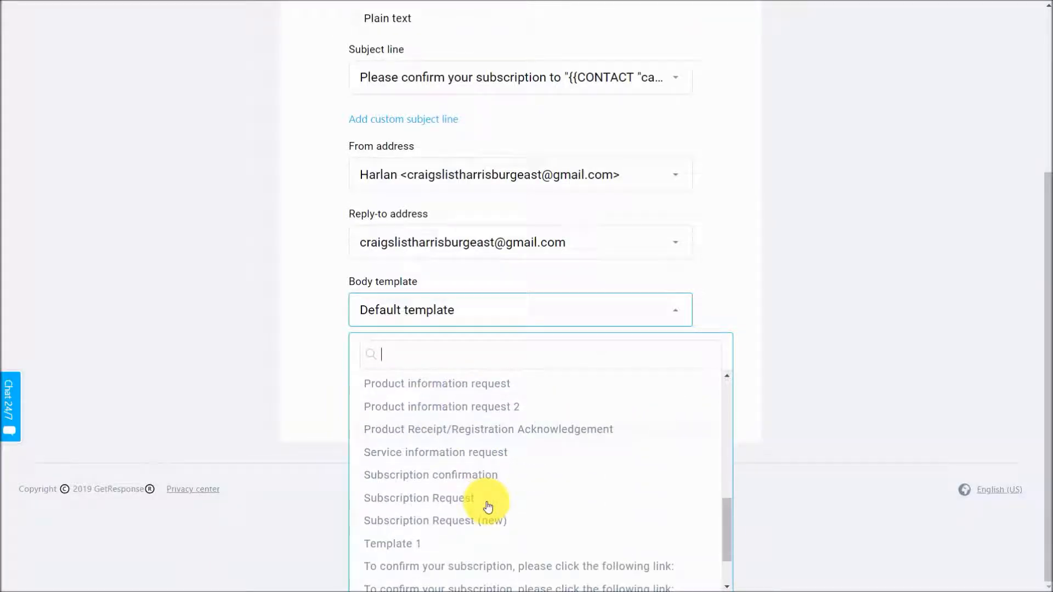
scroll(485, 504, "down", 1)
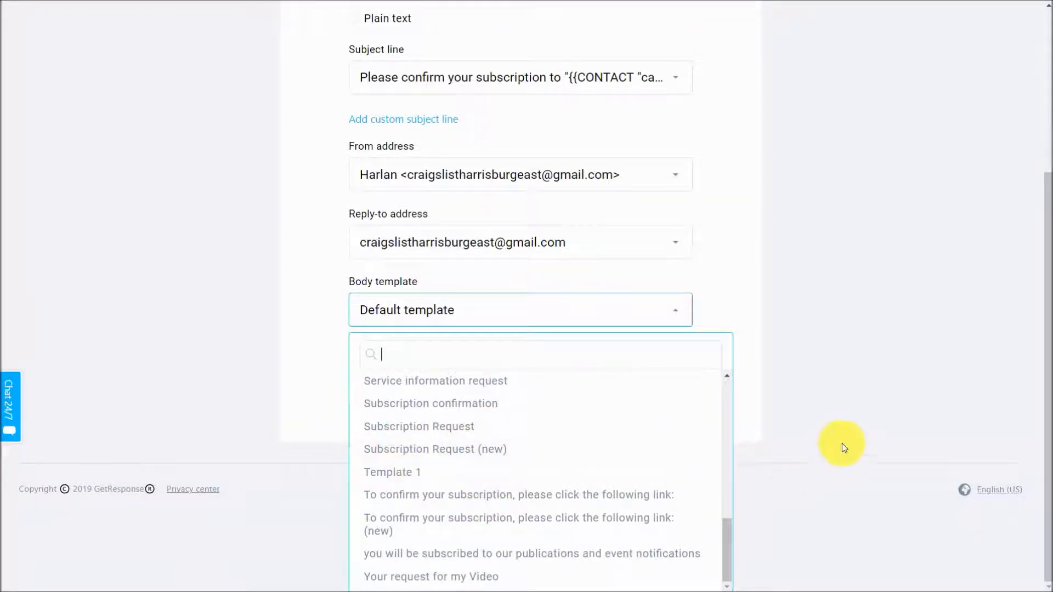
left_click(866, 425)
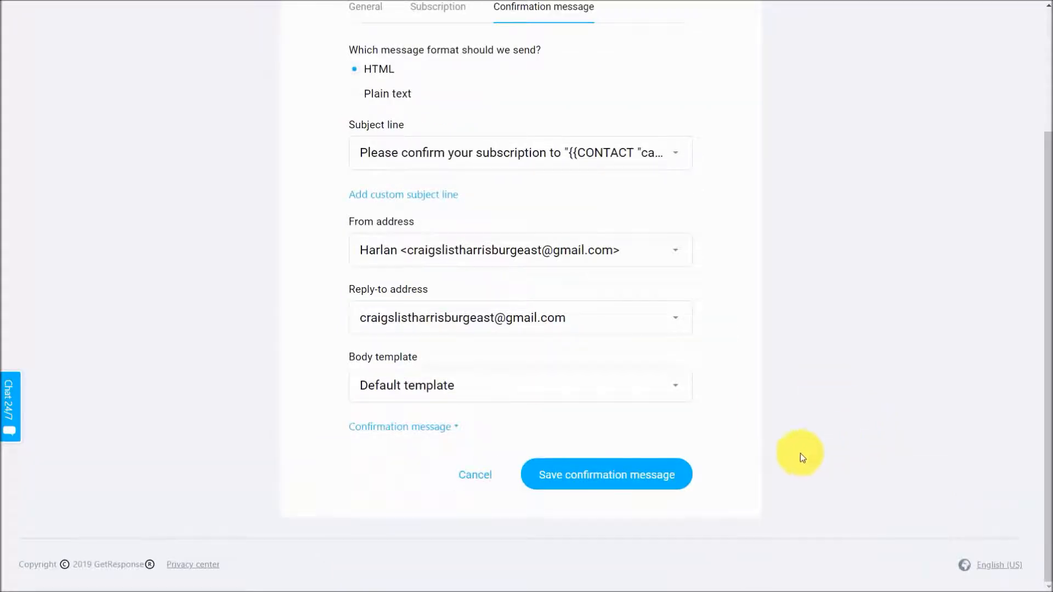
- Expand the confirmation message preview and read through its greeting, confirmation button and footer
left_click(415, 428)
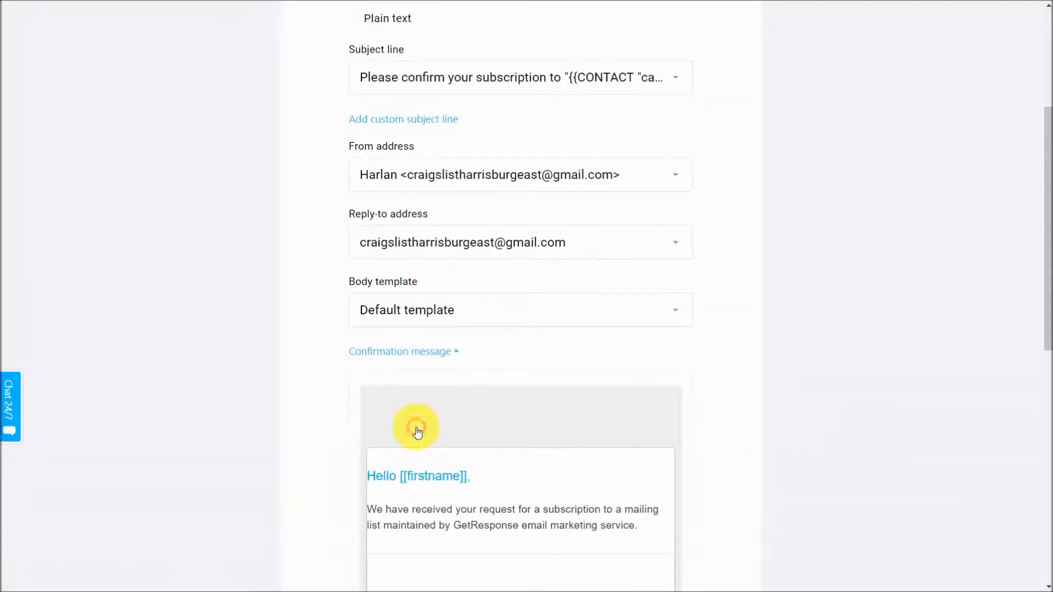
scroll(548, 412, "down", 3)
scroll(557, 412, "down", 1)
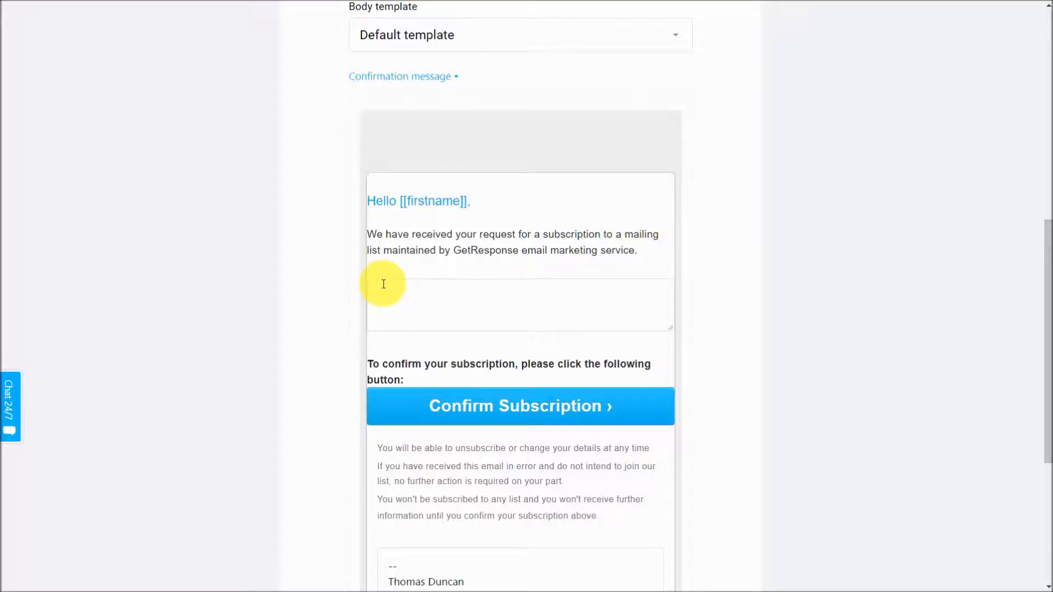
scroll(566, 338, "down", 5)
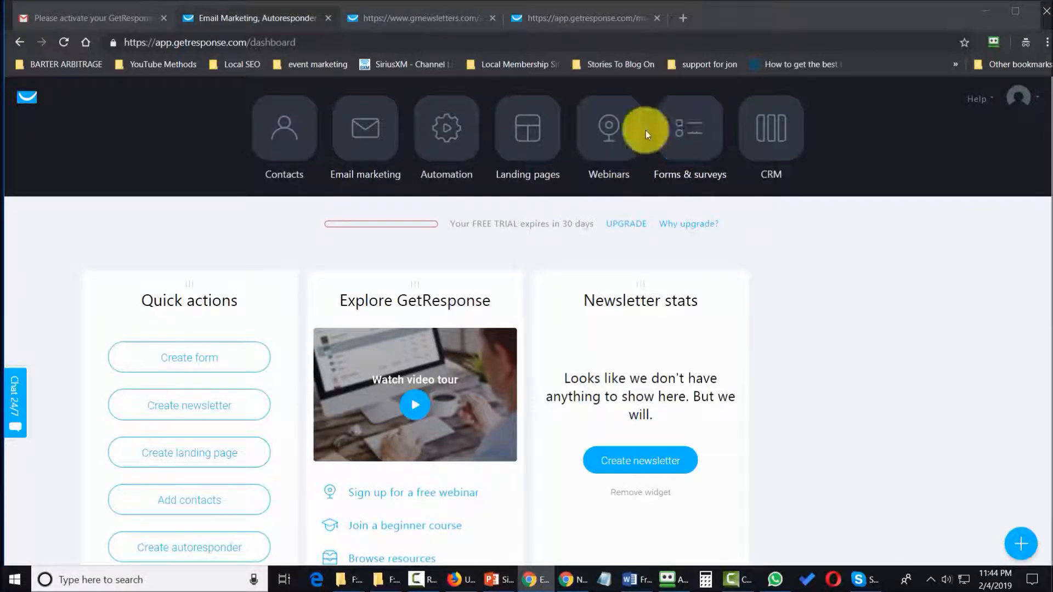
- Open the forms and surveys area and start creating a new form
left_click(683, 131)
scroll(683, 129, "down", 5)
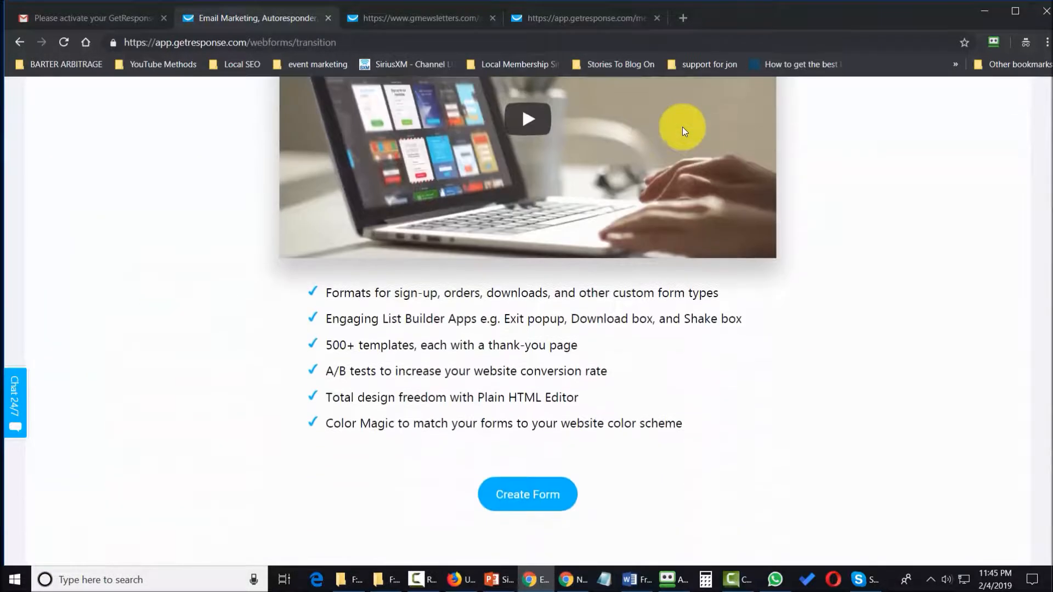
scroll(682, 127, "down", 1)
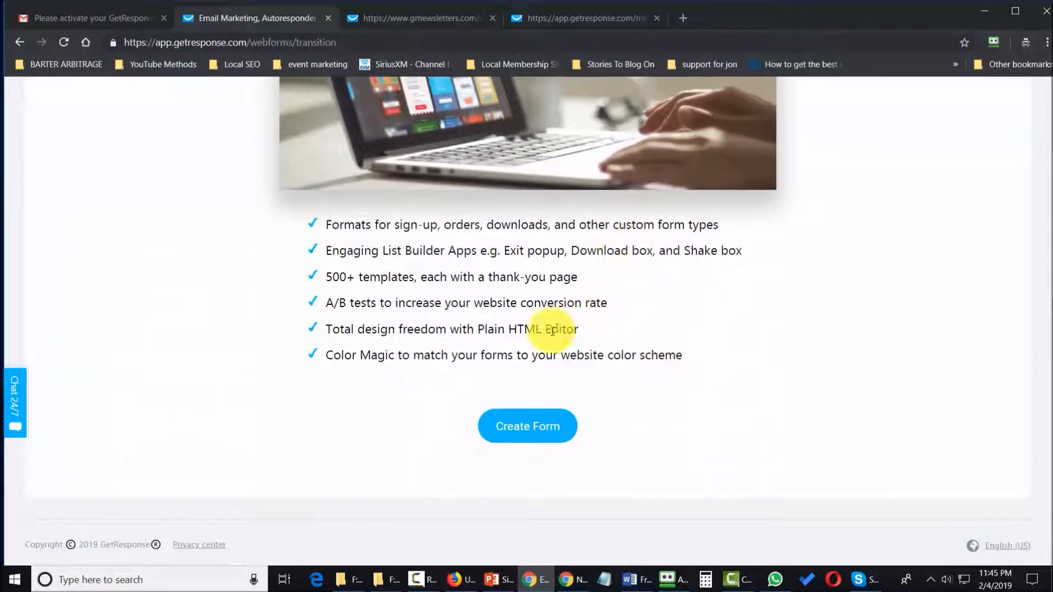
left_click(523, 435)
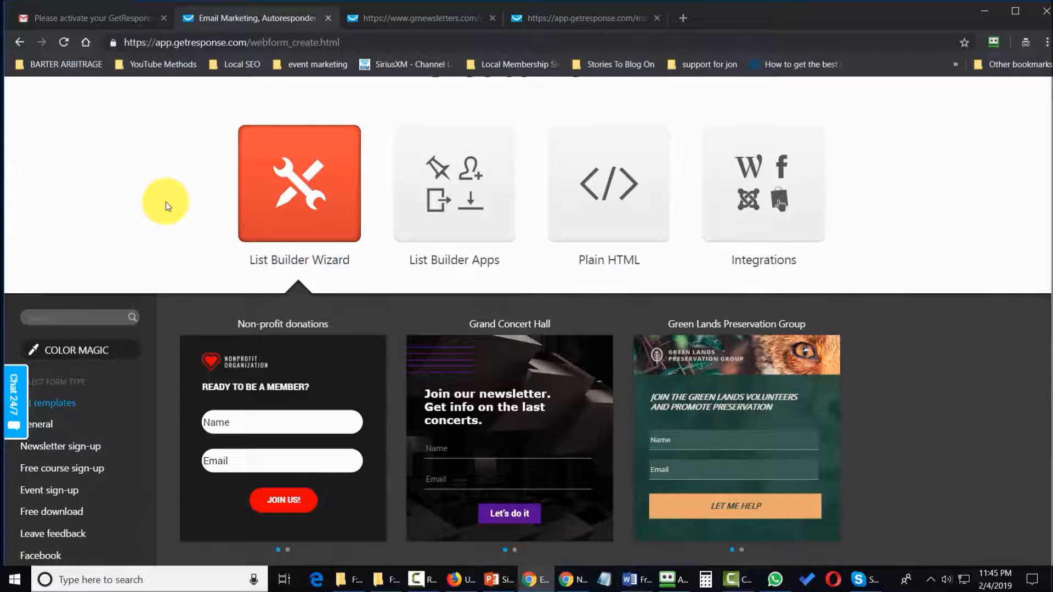
- Browse the List Builder Wizard form templates and filter them to the Blank form type
scroll(165, 202, "down", 3)
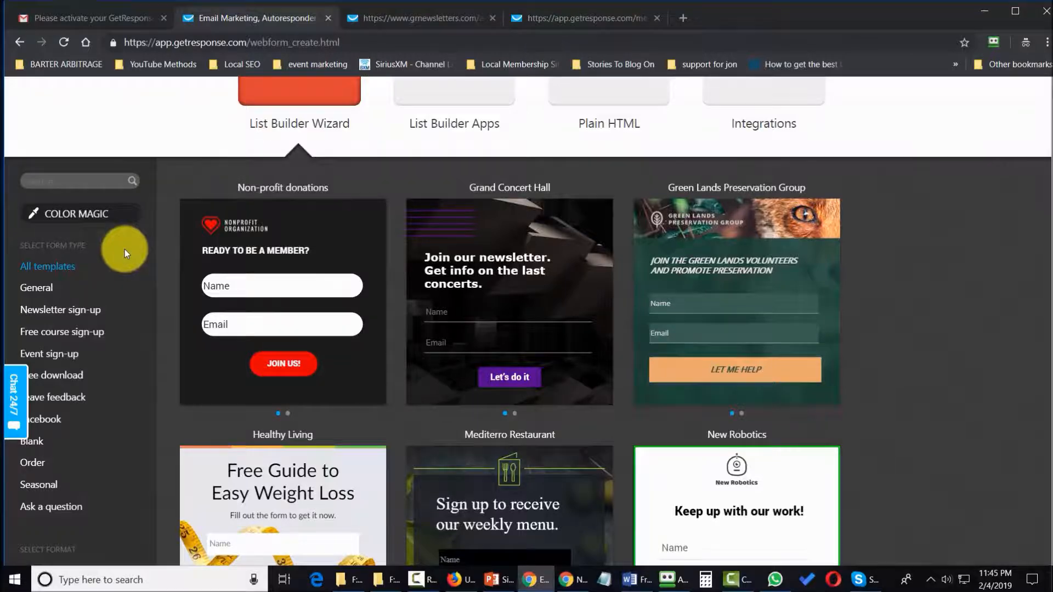
scroll(124, 249, "up", 3)
scroll(163, 180, "down", 4)
scroll(164, 180, "down", 2)
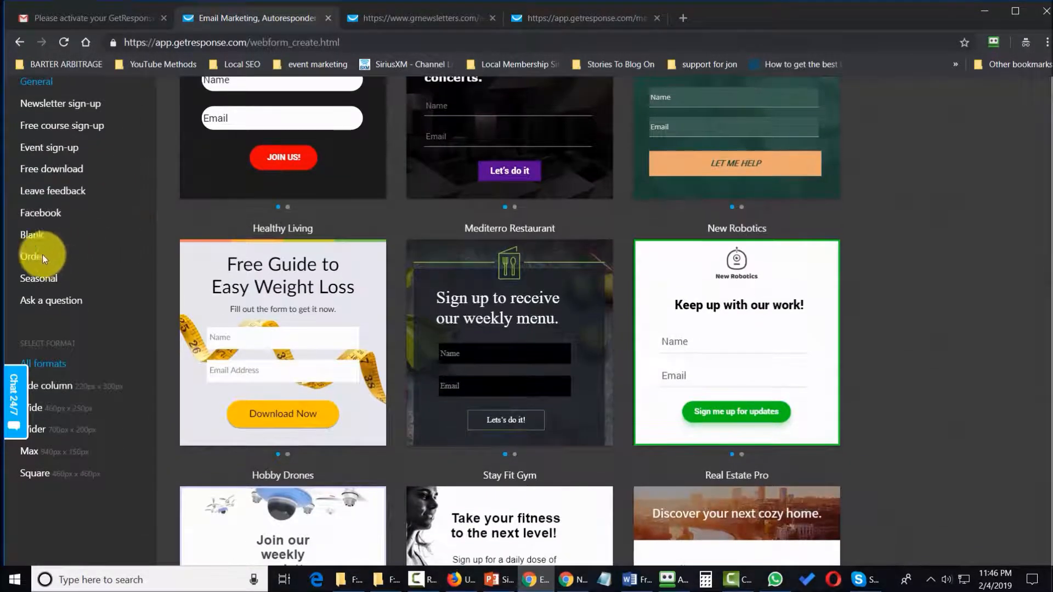
left_click(32, 239)
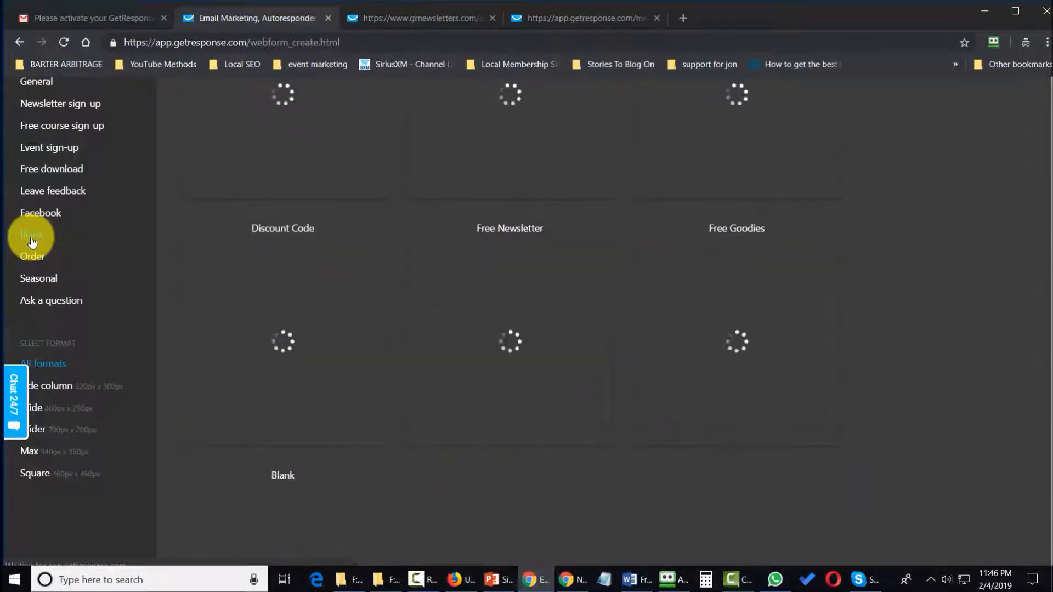
scroll(32, 242, "down", 1)
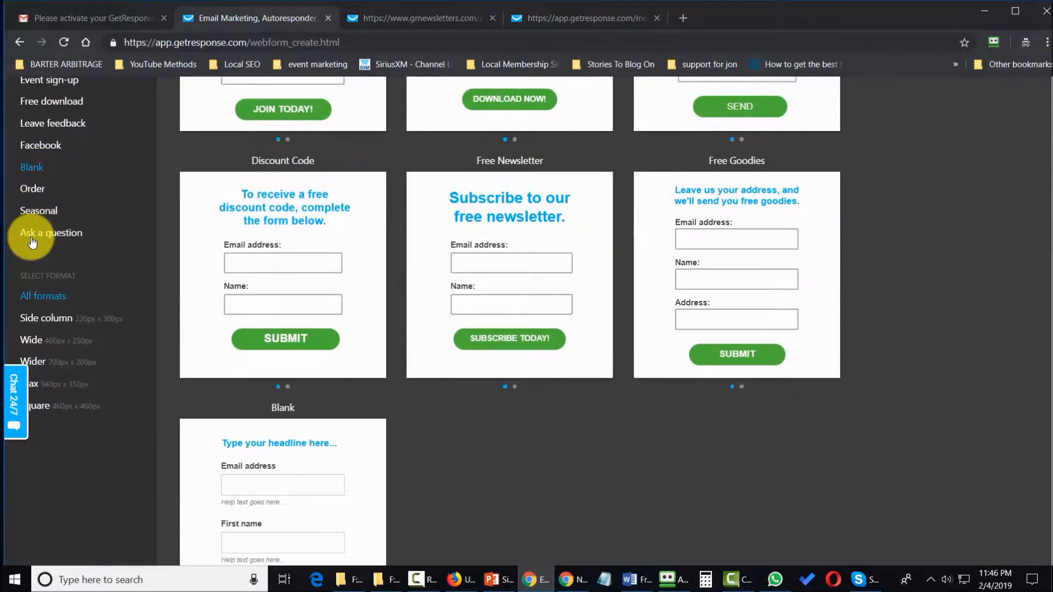
- Look through the filtered templates and start the form from the one named Blank, with email address and first name fields
scroll(32, 242, "up", 7)
scroll(33, 242, "down", 2)
scroll(166, 250, "up", 1)
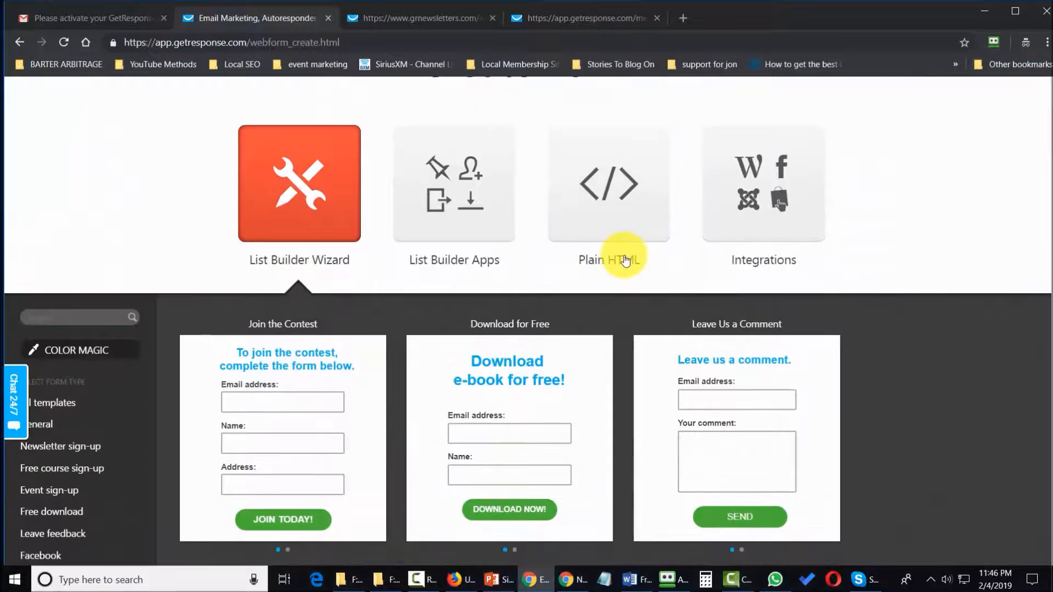
scroll(624, 258, "down", 2)
mouse_move(325, 241)
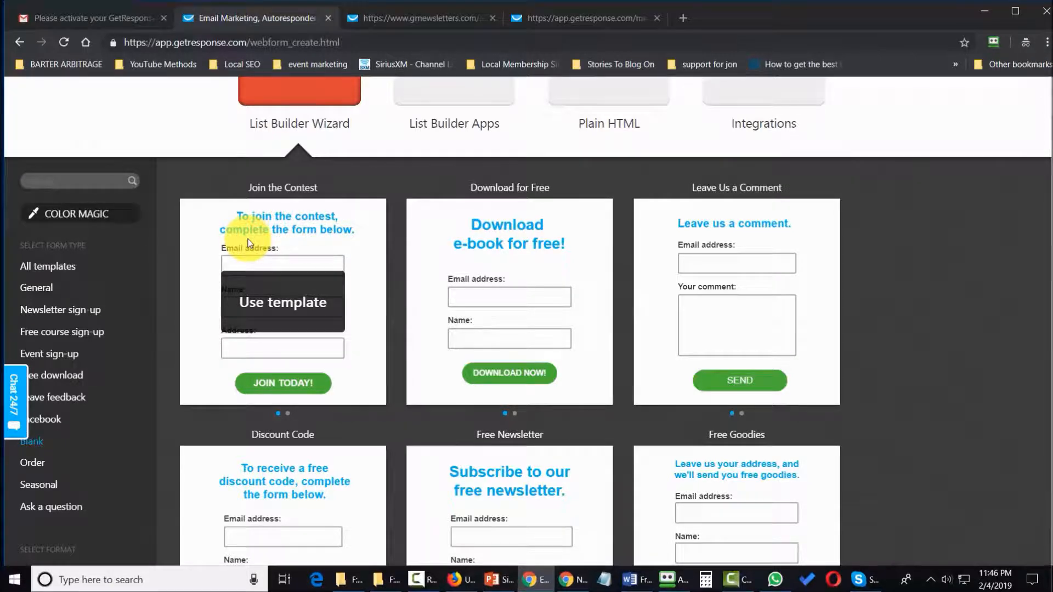
scroll(456, 243, "down", 10)
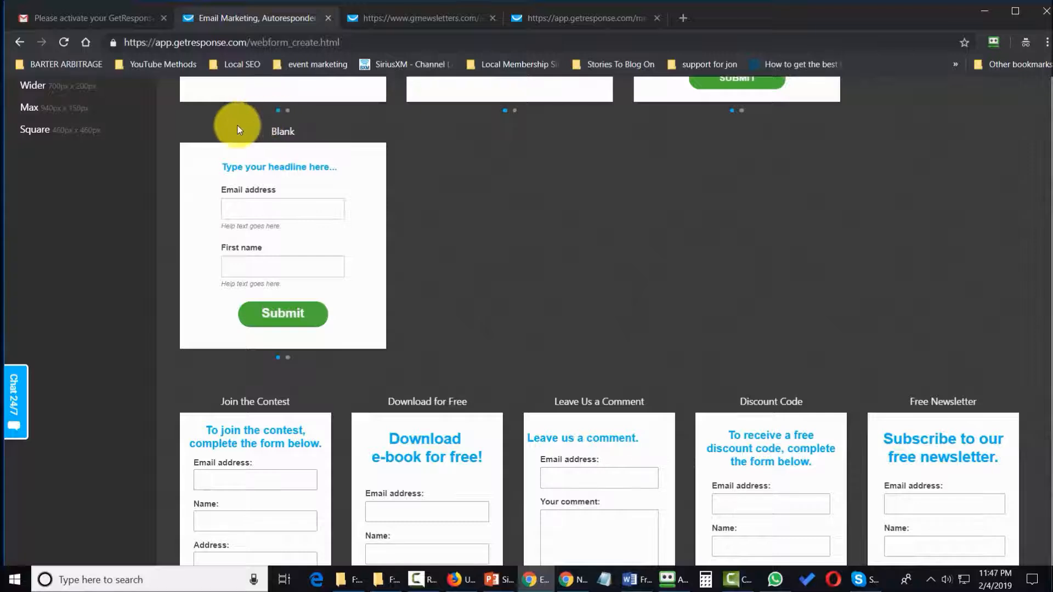
mouse_move(222, 190)
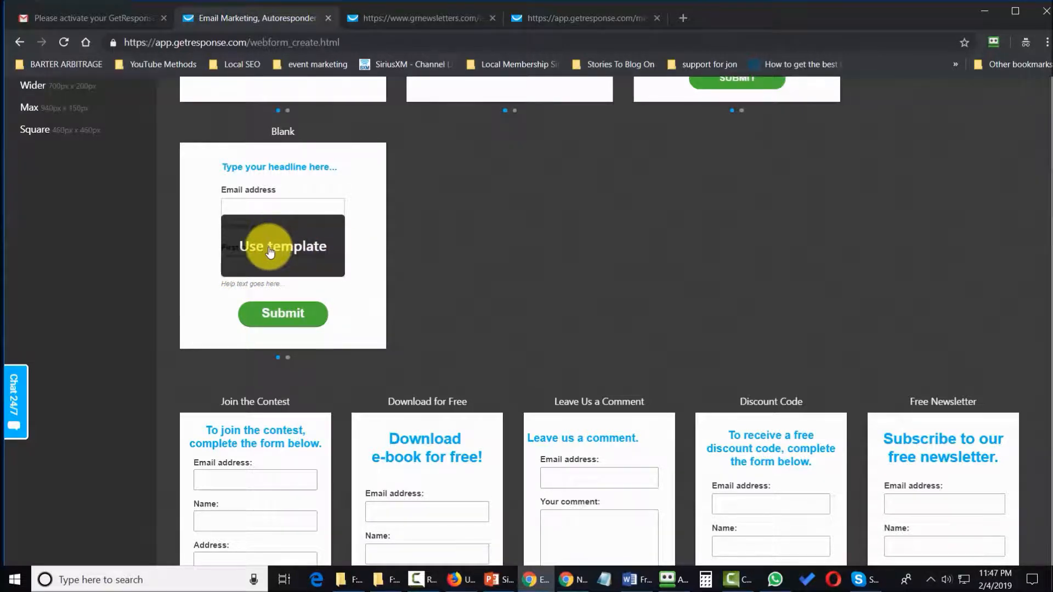
left_click(269, 250)
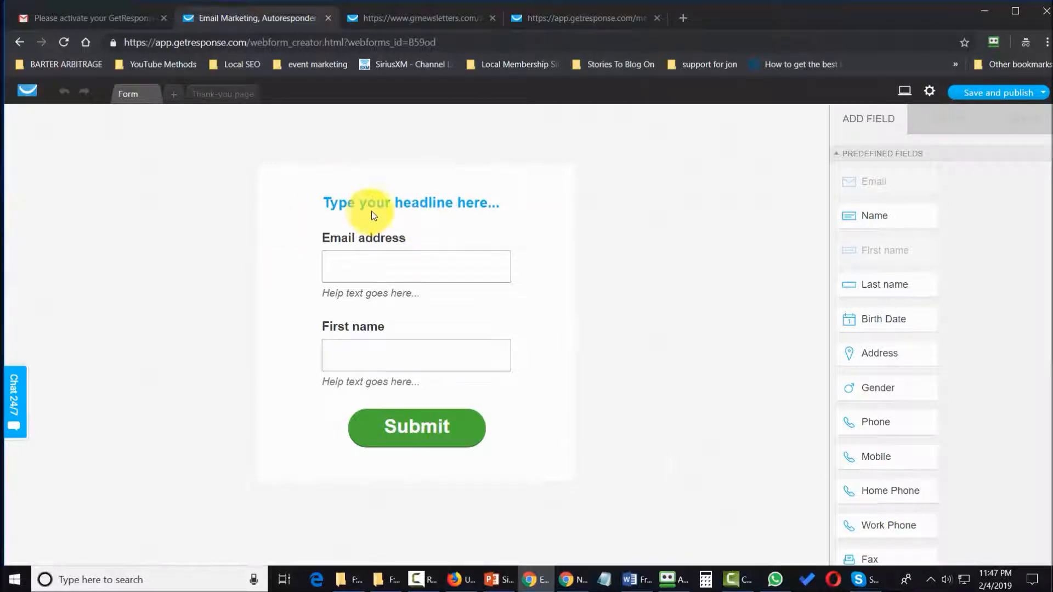
- Replace the form headline with "Click Here To Get Daily Video Tutorials", centre it and make its text dark grey
left_click(411, 205)
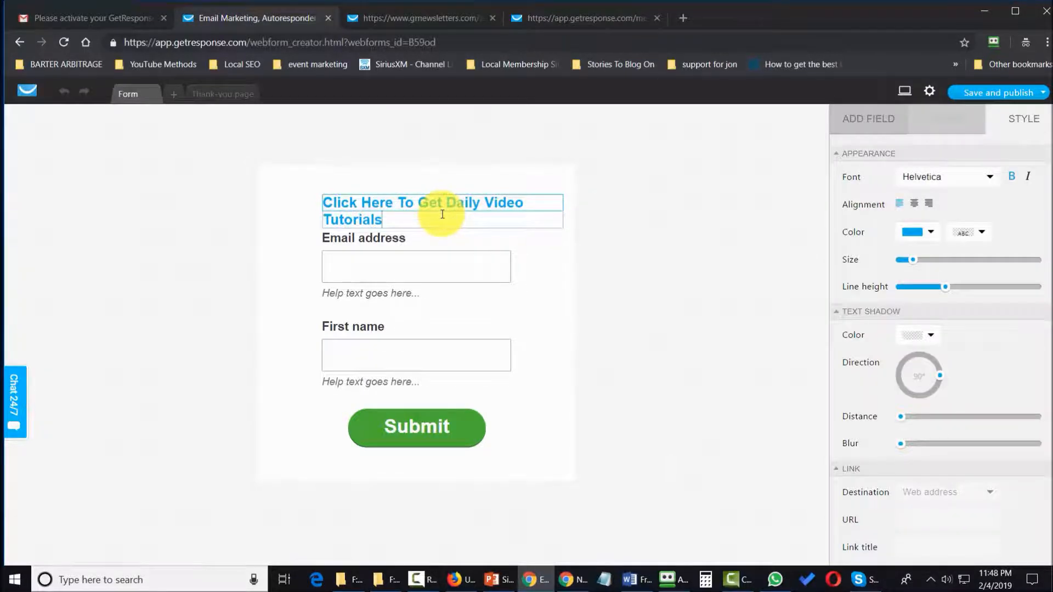
left_click_drag(399, 215, 323, 202)
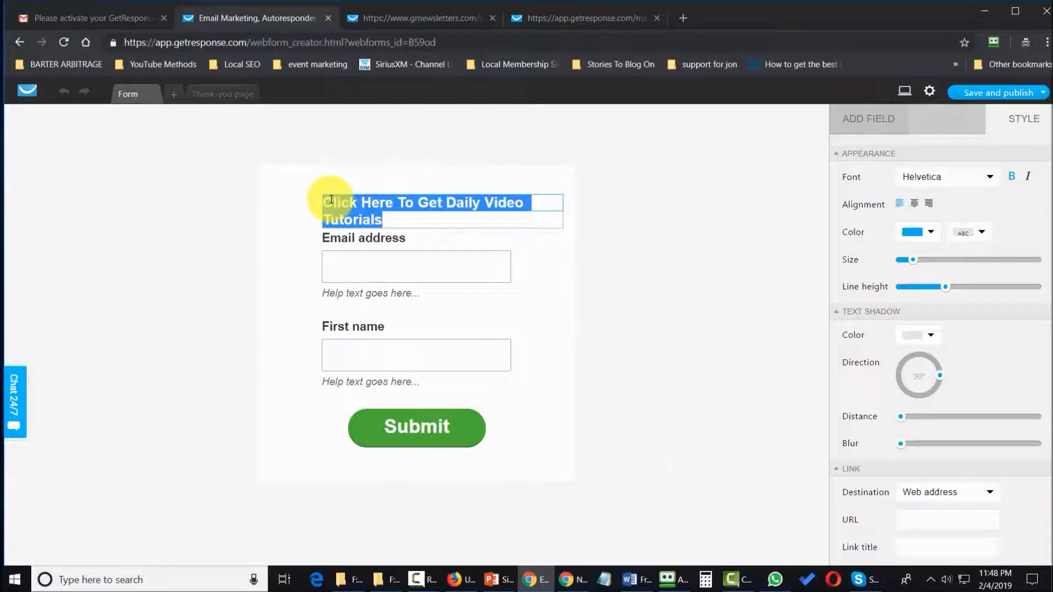
left_click(415, 296)
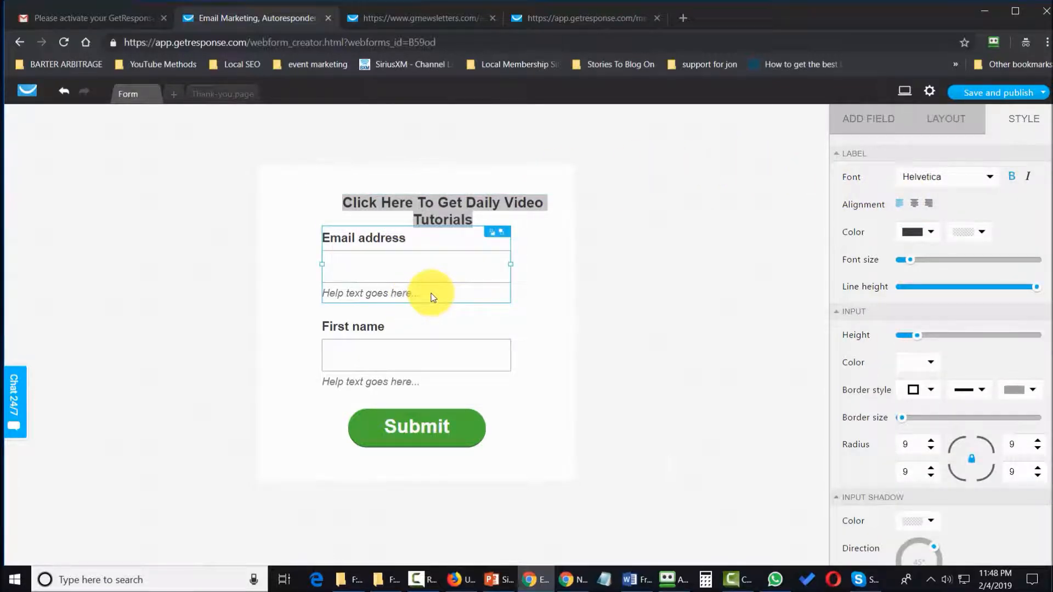
left_click(536, 252)
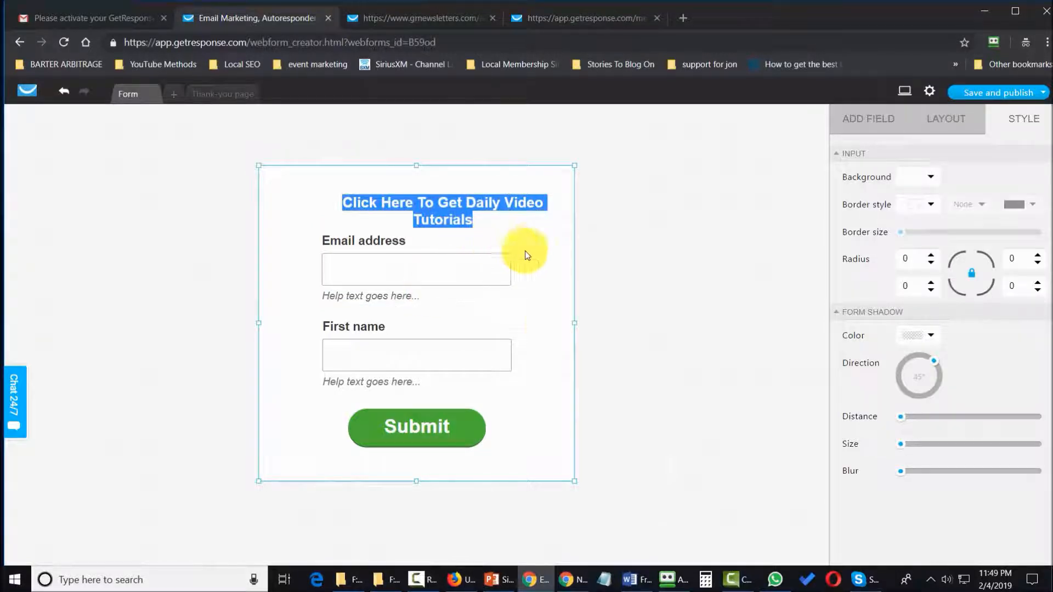
- Set the form width to 500 and slightly reduce the spacing between its items
left_click(867, 112)
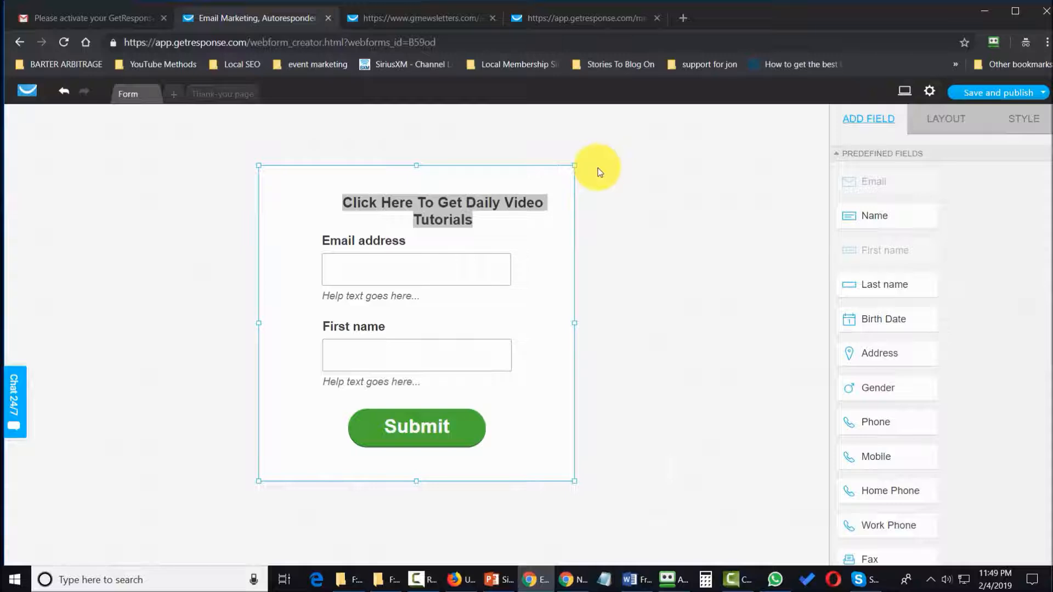
left_click(948, 118)
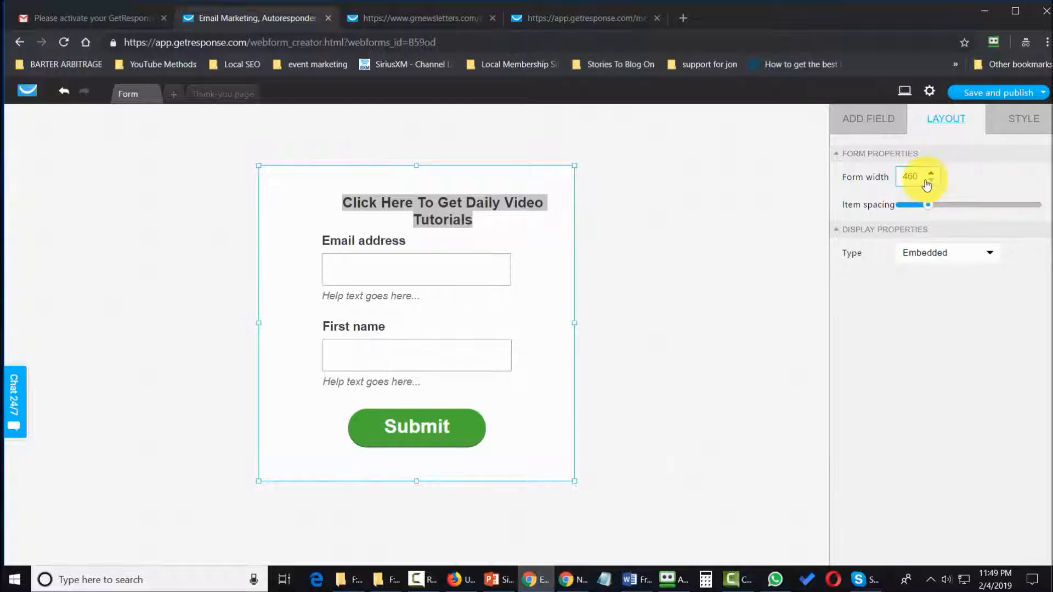
double_click(908, 176)
type("500")
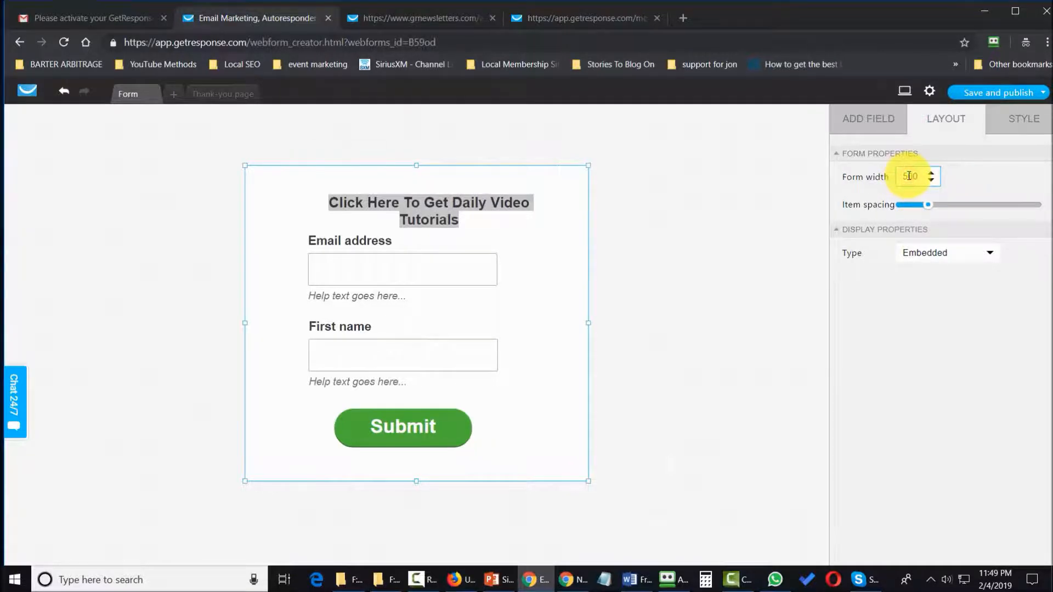
left_click_drag(933, 205, 916, 204)
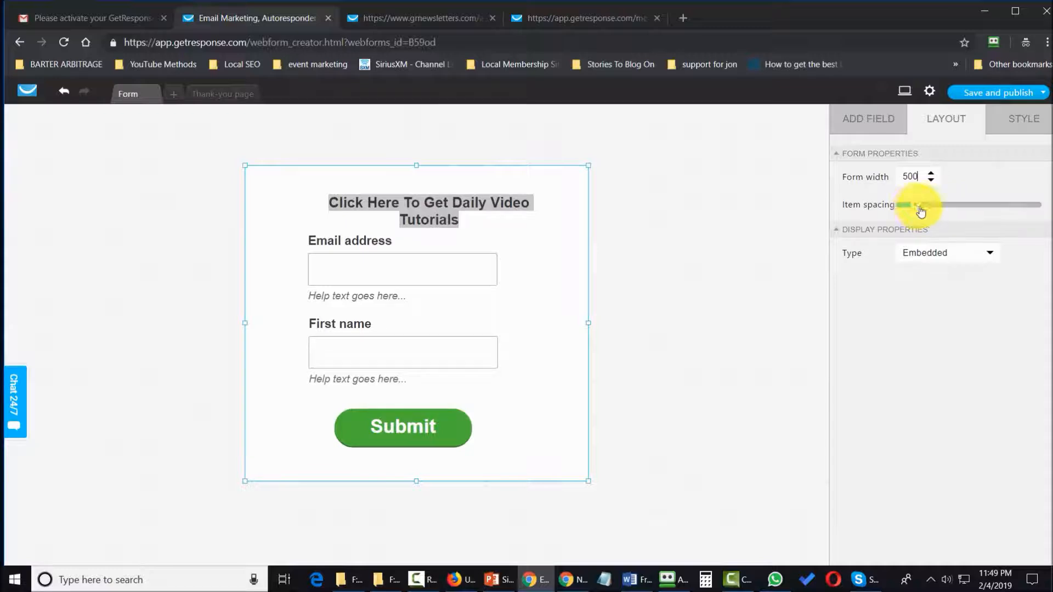
- Make the form's background transparent
left_click(1028, 132)
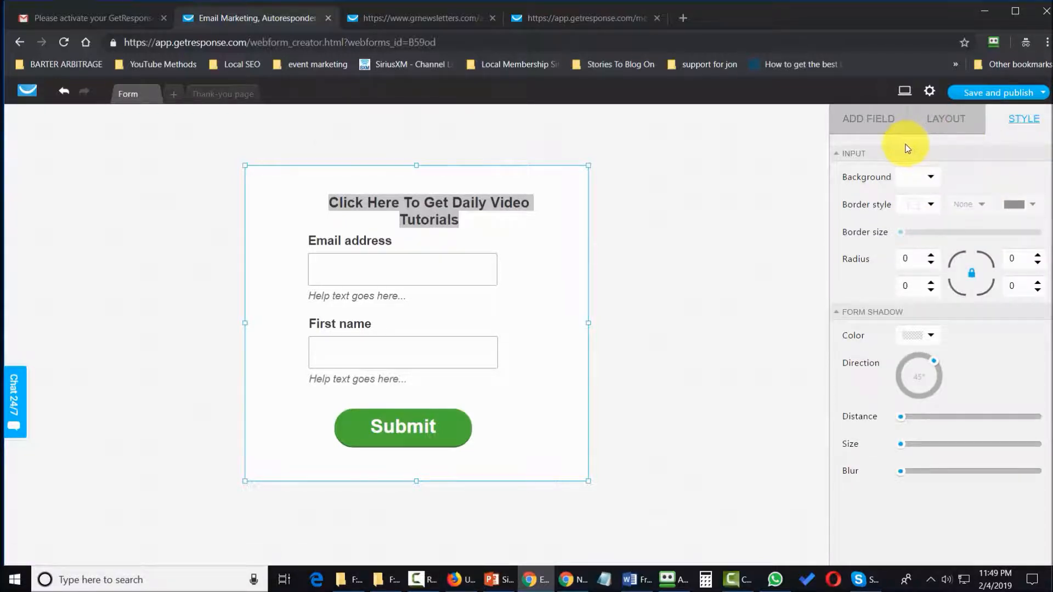
left_click(930, 179)
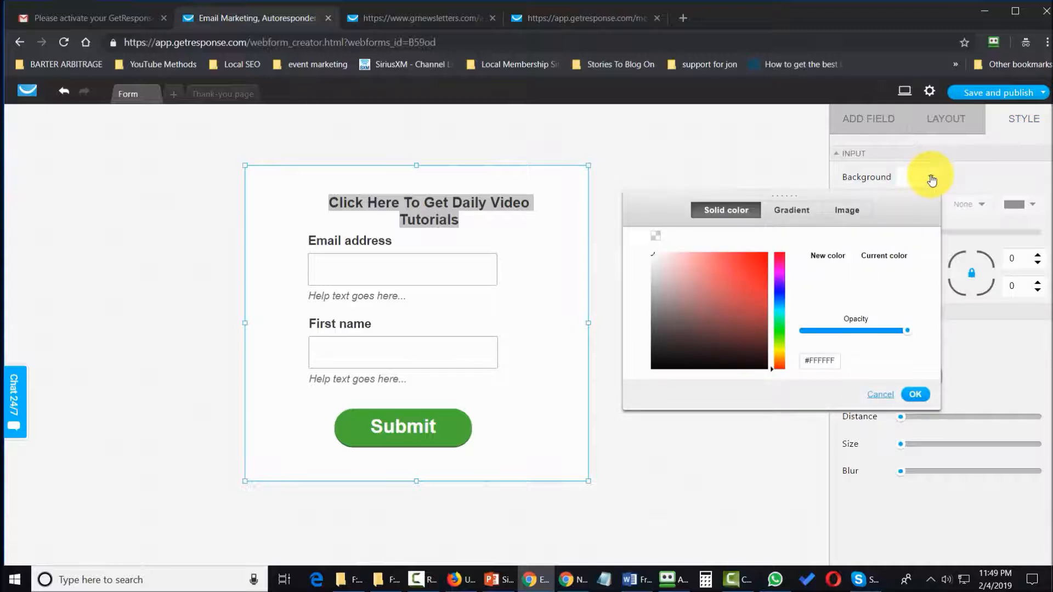
left_click(654, 241)
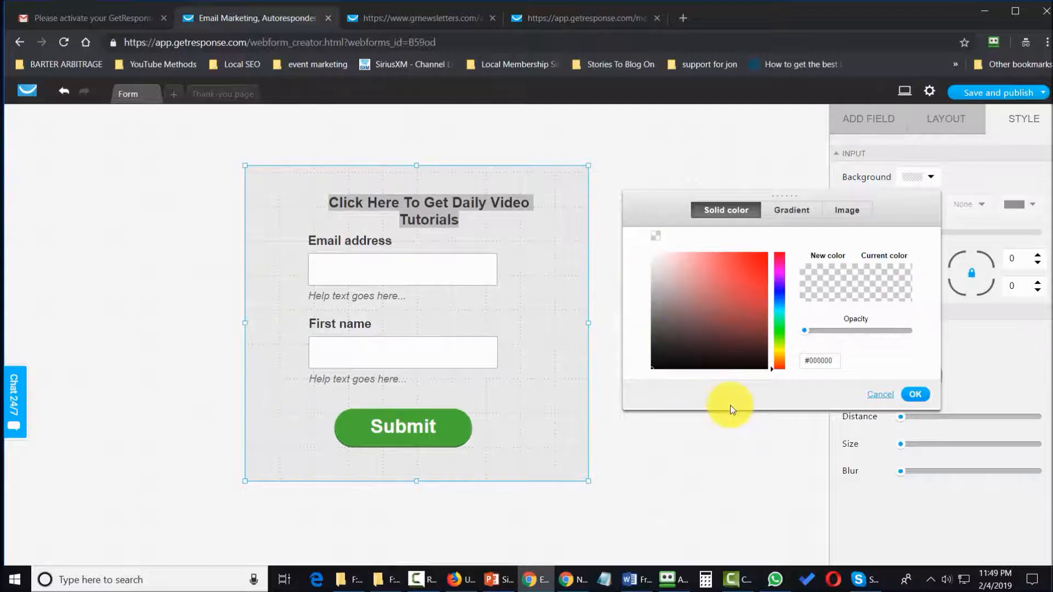
left_click(913, 394)
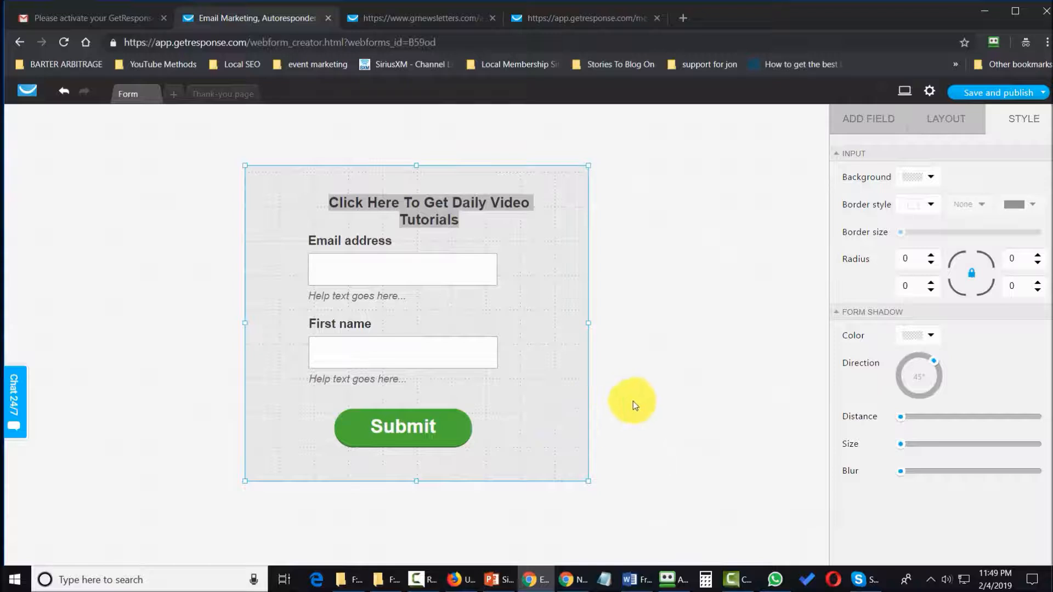
- Switch to the form's thank-you page and make its background transparent
left_click(222, 98)
left_click(222, 98)
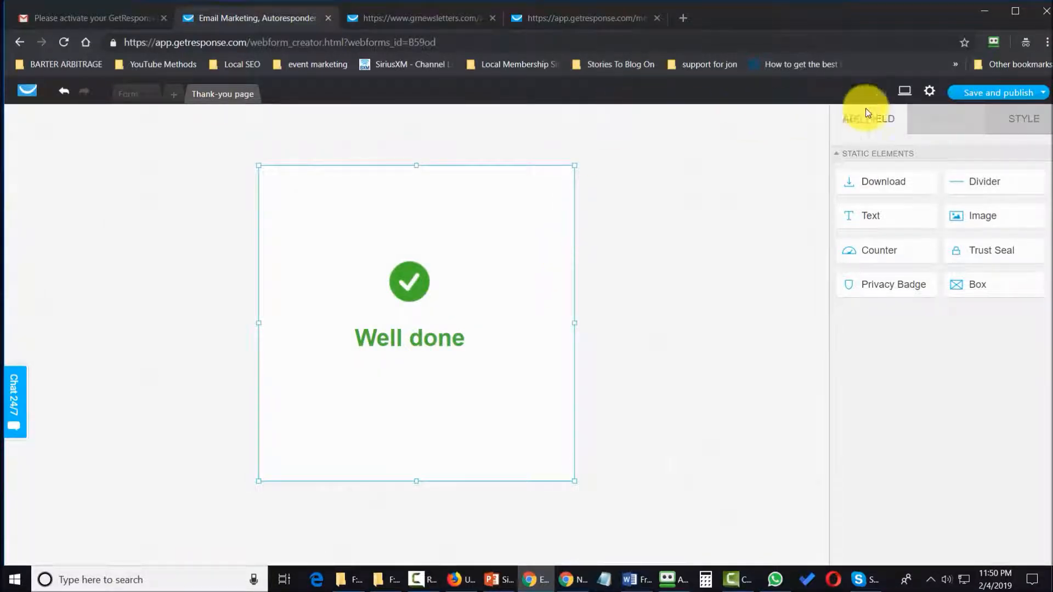
left_click(1022, 117)
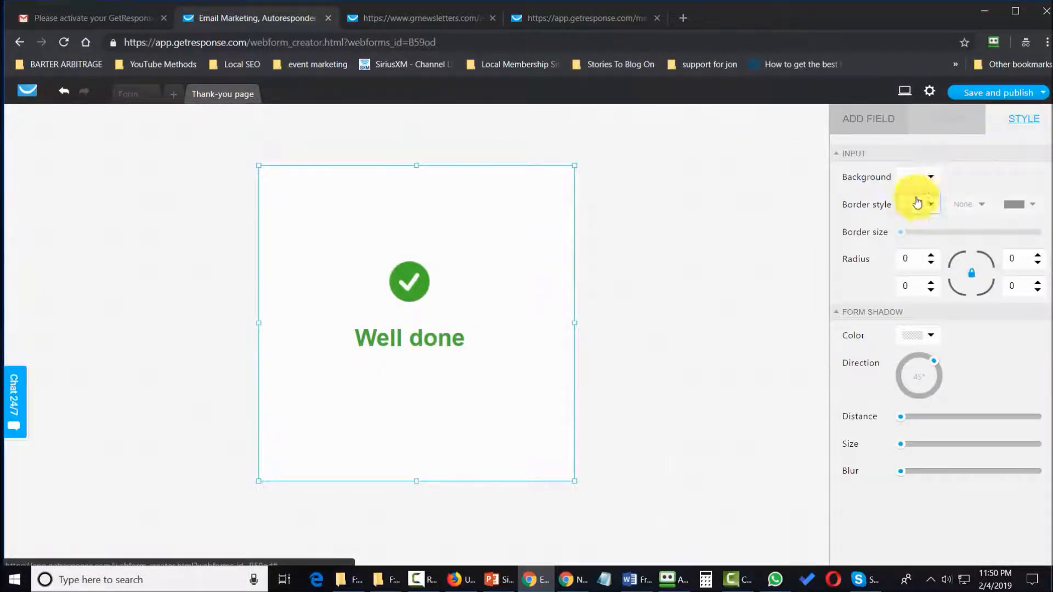
left_click(926, 177)
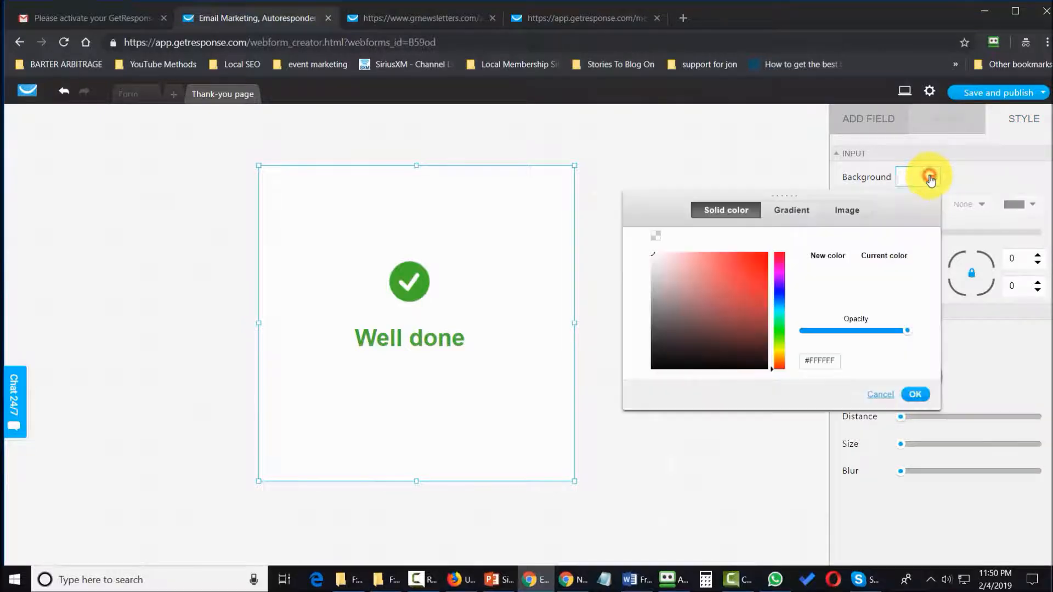
left_click(653, 236)
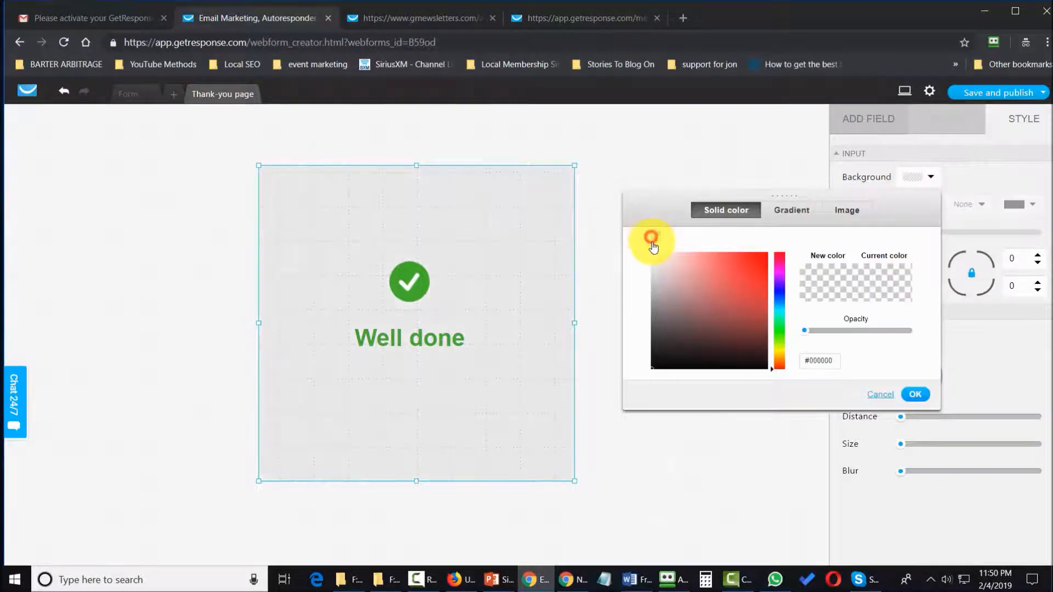
left_click(910, 398)
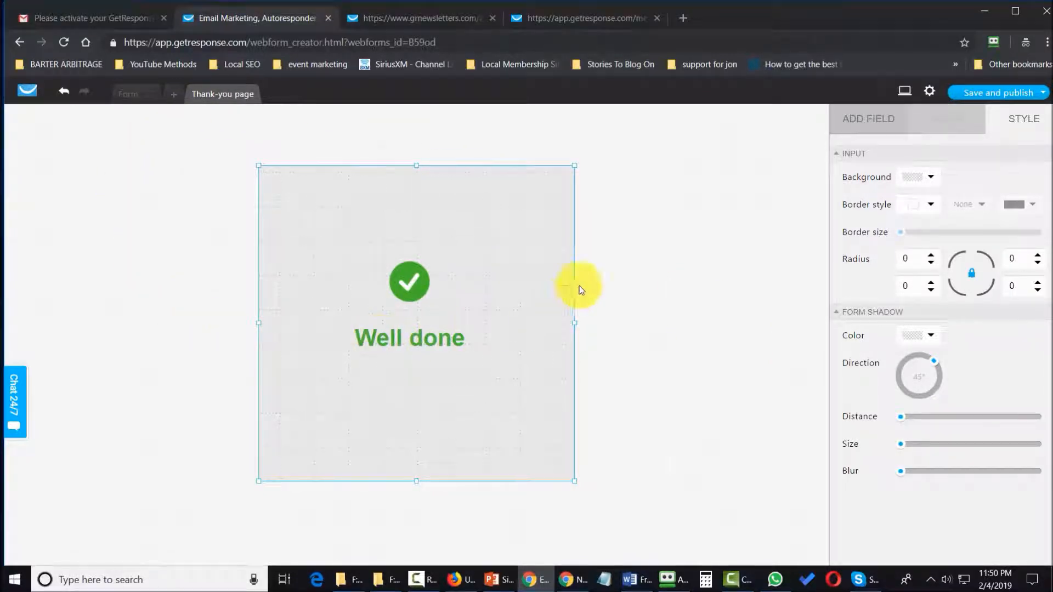
- Save and publish the form, try to copy its JavaScript code, and dismiss the Flash permission request
left_click(1042, 93)
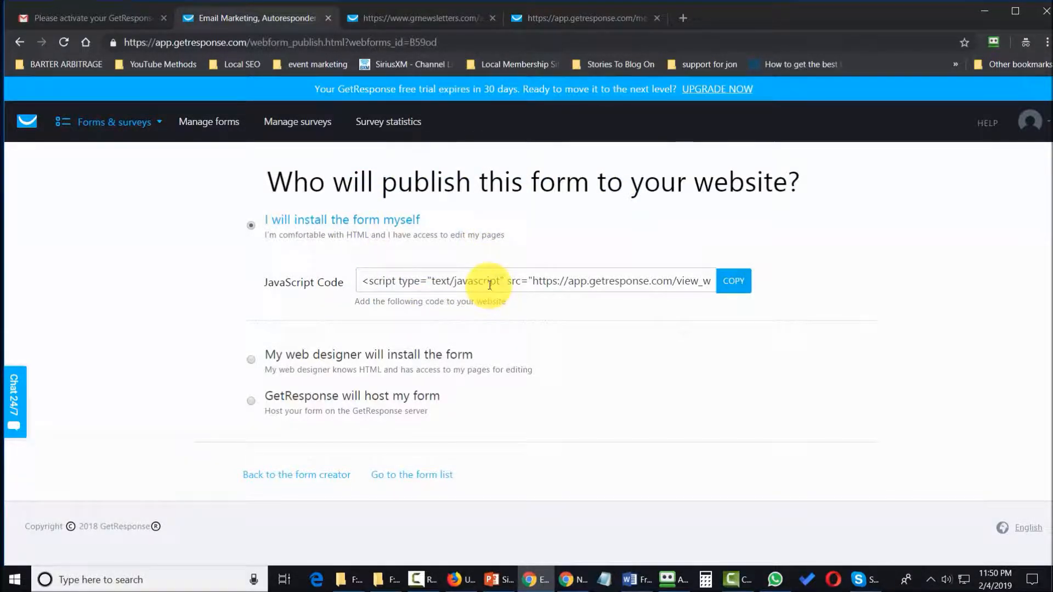
left_click(732, 282)
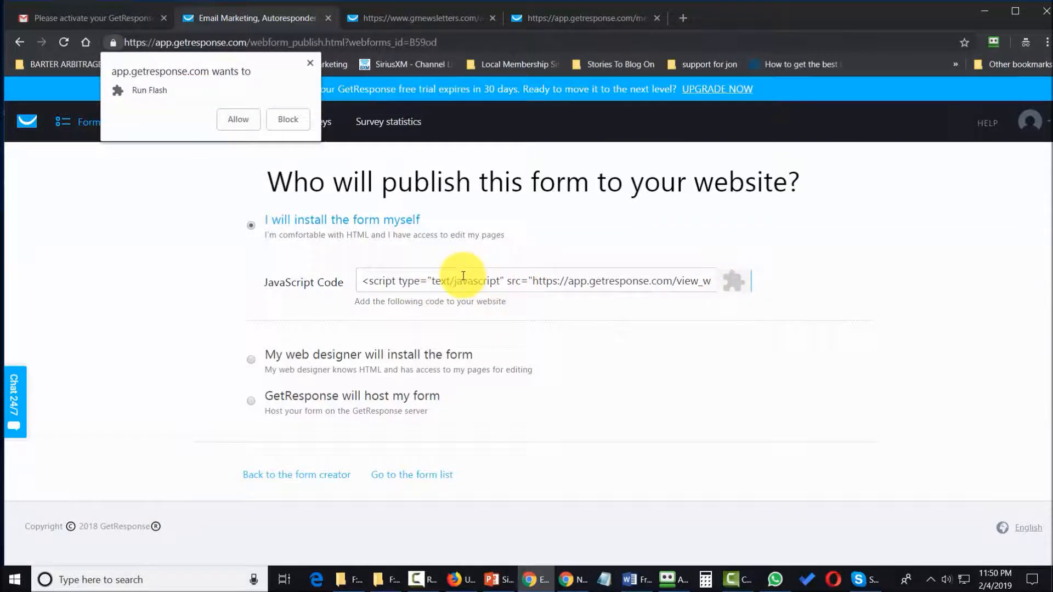
left_click(310, 62)
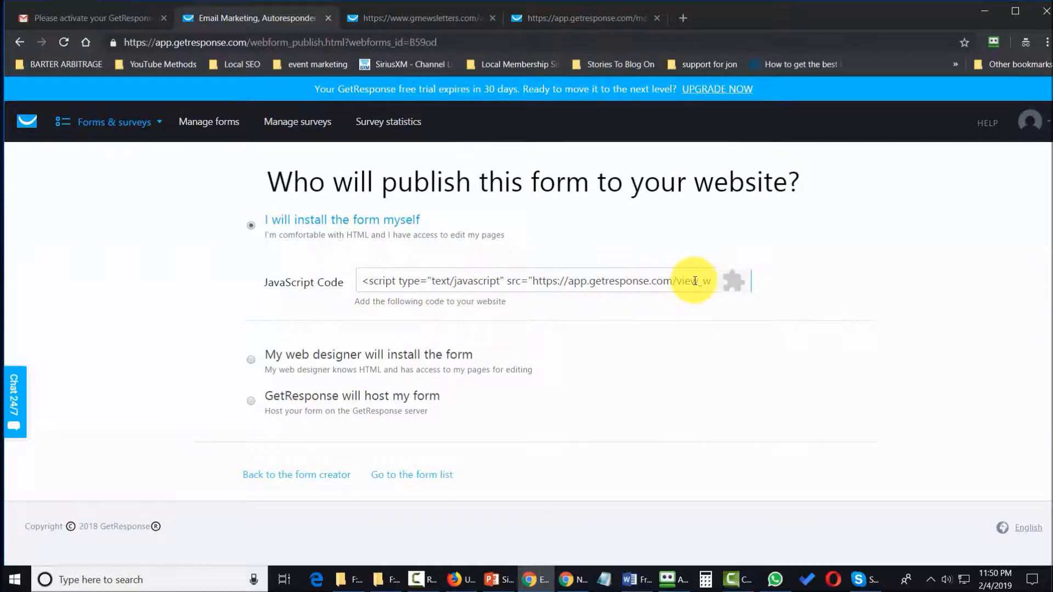
- Choose to have GetResponse host the form and copy the form link
left_click(253, 403)
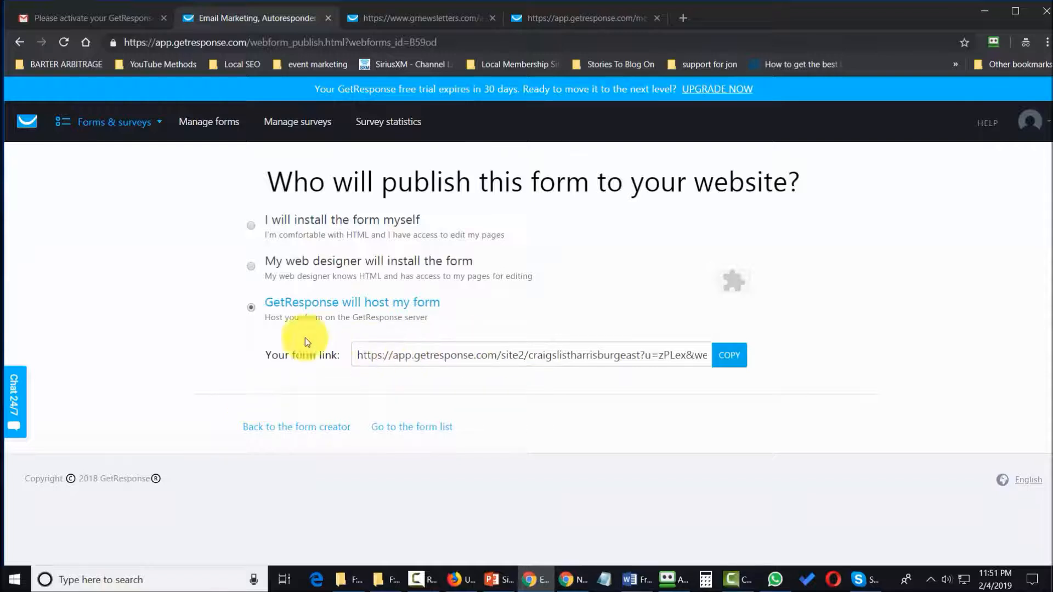
left_click(728, 359)
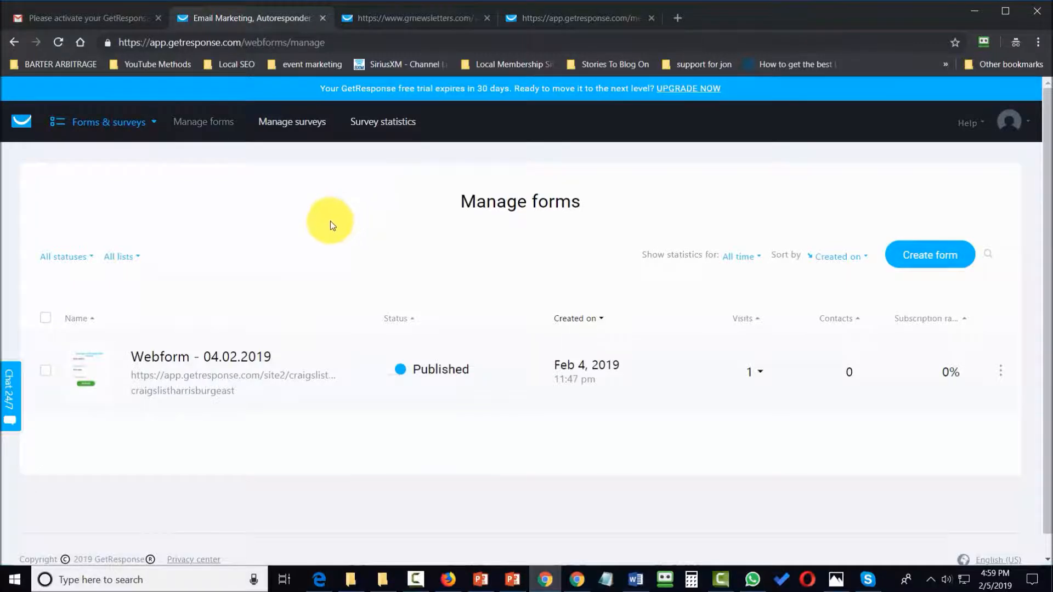
- Open the published Webform - 04.02.2019 for editing and save and publish it again
left_click(1000, 371)
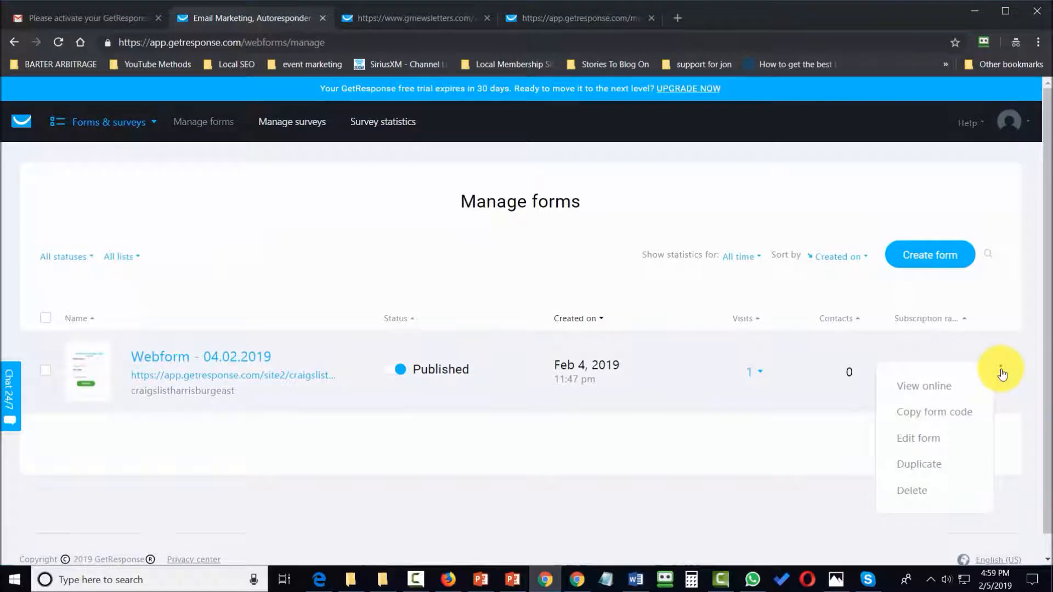
left_click(913, 439)
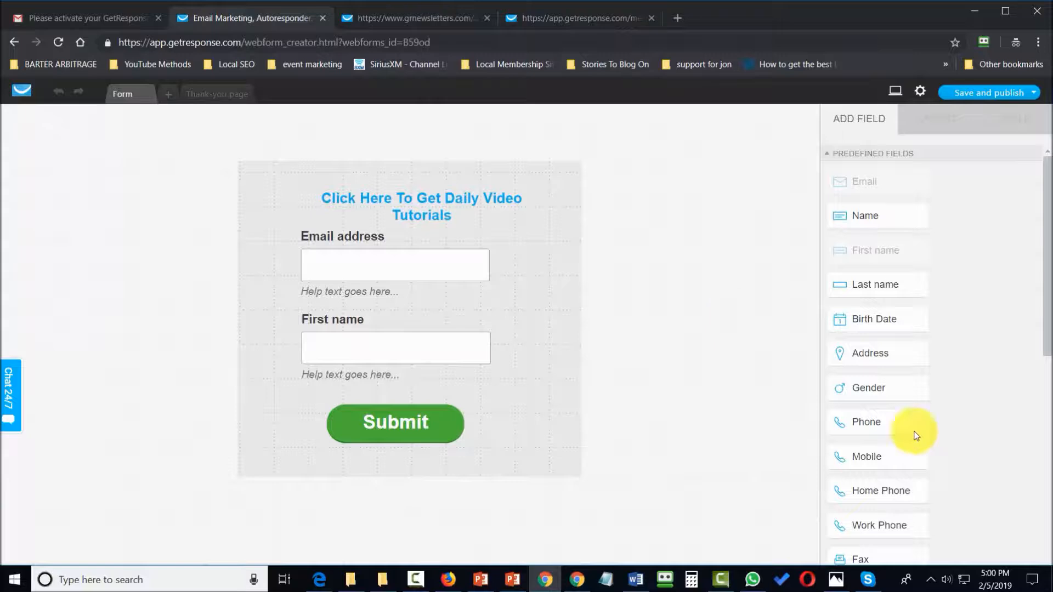
left_click(1033, 93)
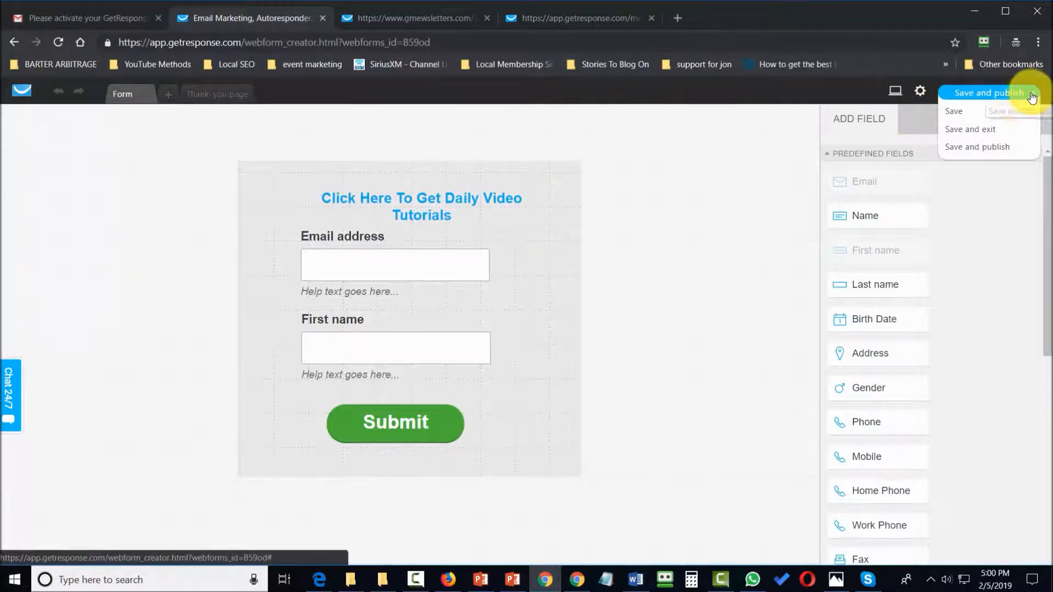
left_click(990, 148)
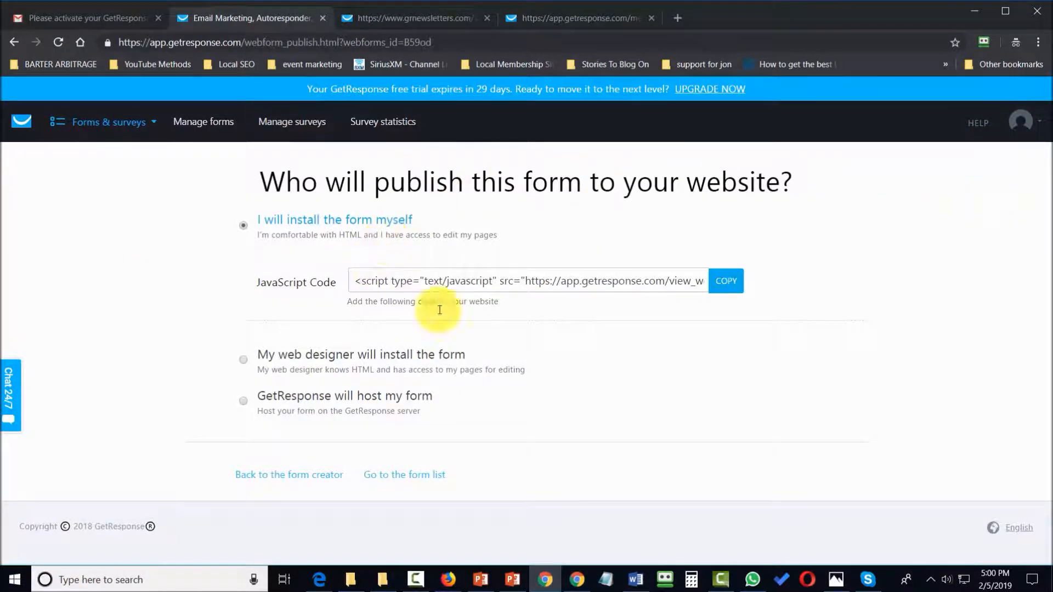
- Copy the form's JavaScript code for installing it yourself
left_click(723, 282)
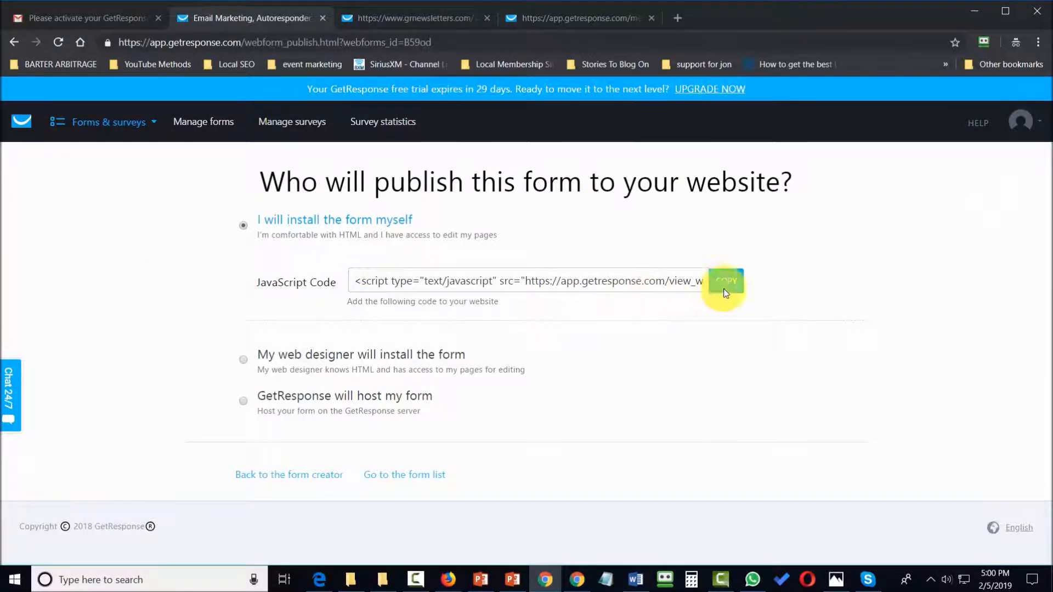
left_click(646, 282)
right_click(649, 283)
left_click(673, 293)
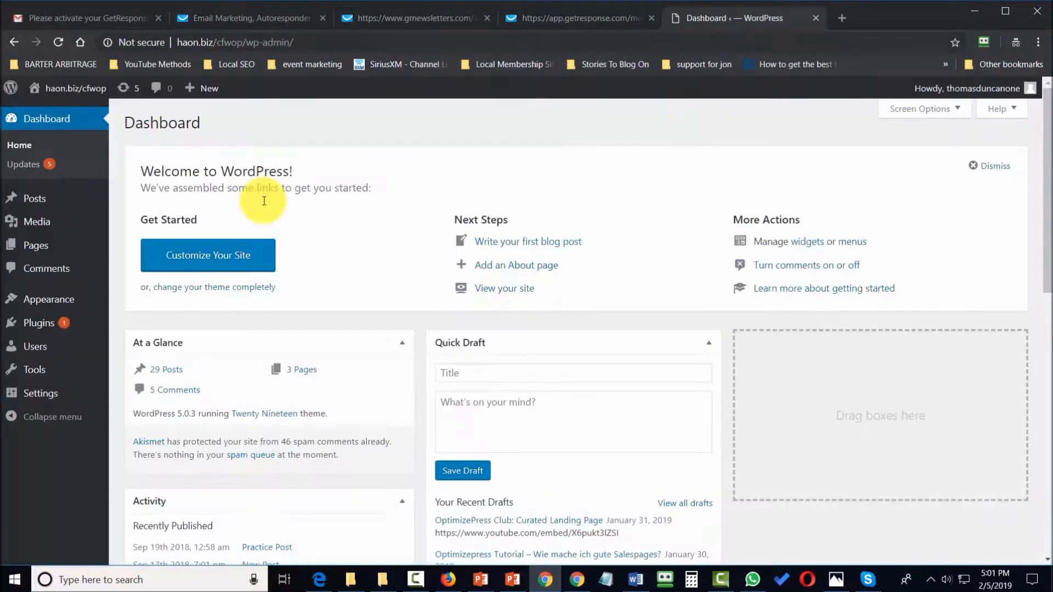
- Switch to the WordPress dashboard, create a new post and dismiss the block editor's welcome tip
mouse_move(46, 205)
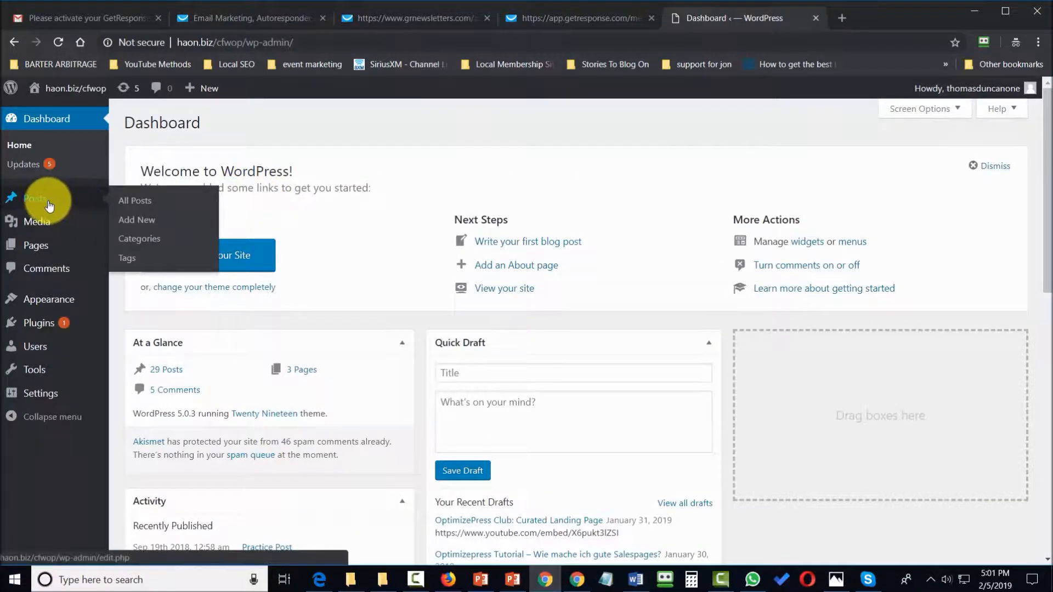
left_click(147, 225)
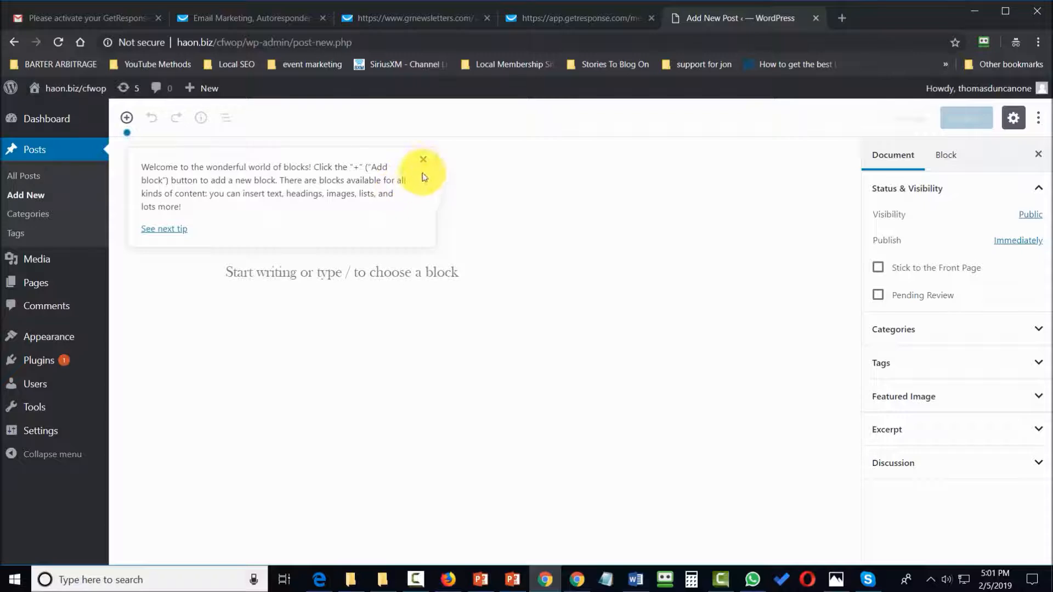
left_click(423, 160)
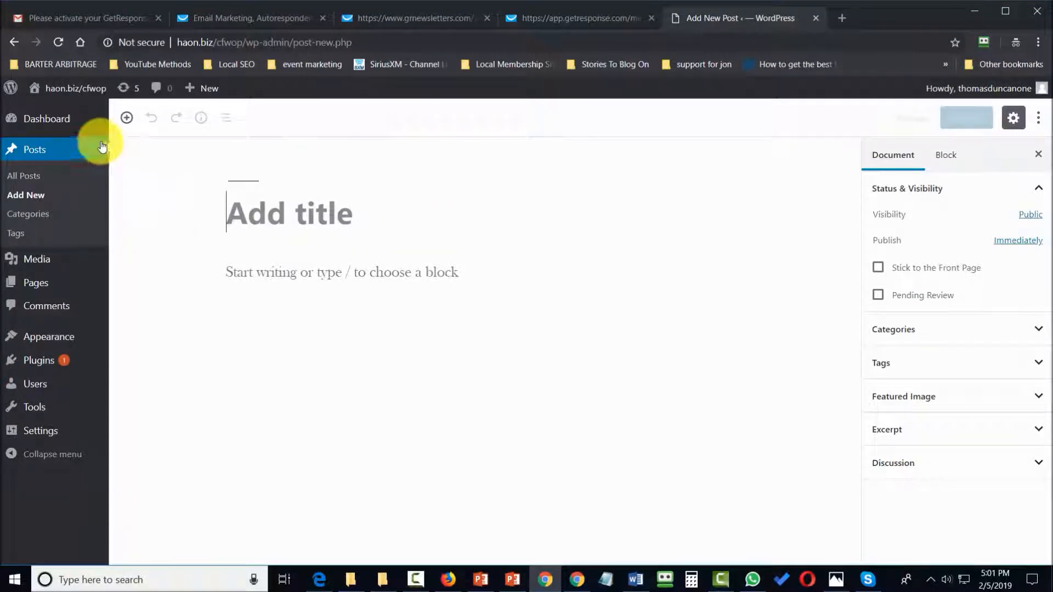
- Search the blocks for html, add a Custom HTML block to the post and paste the form's JavaScript code into it
left_click(126, 117)
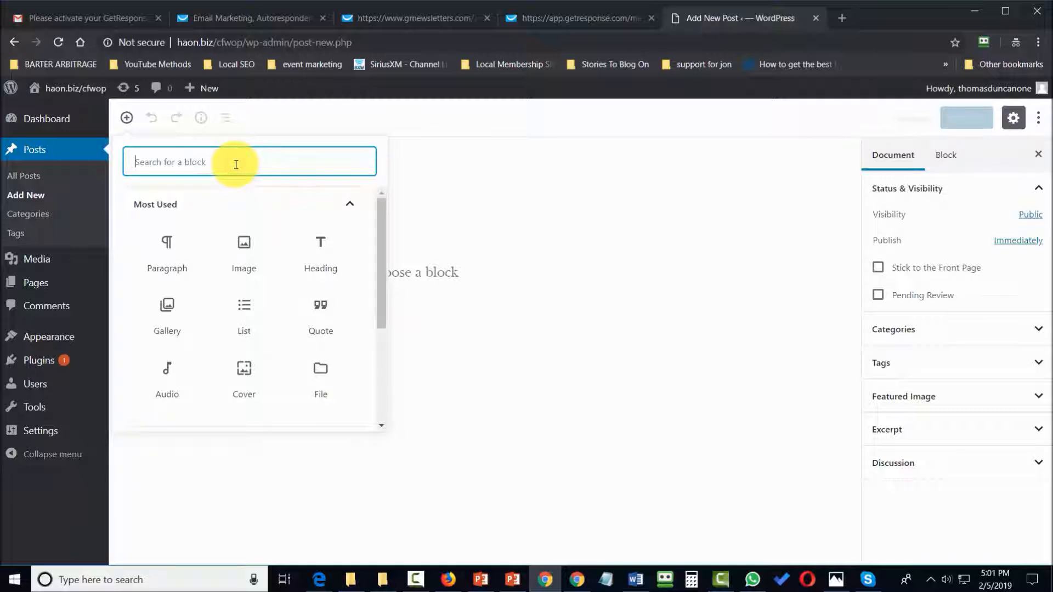
type("html")
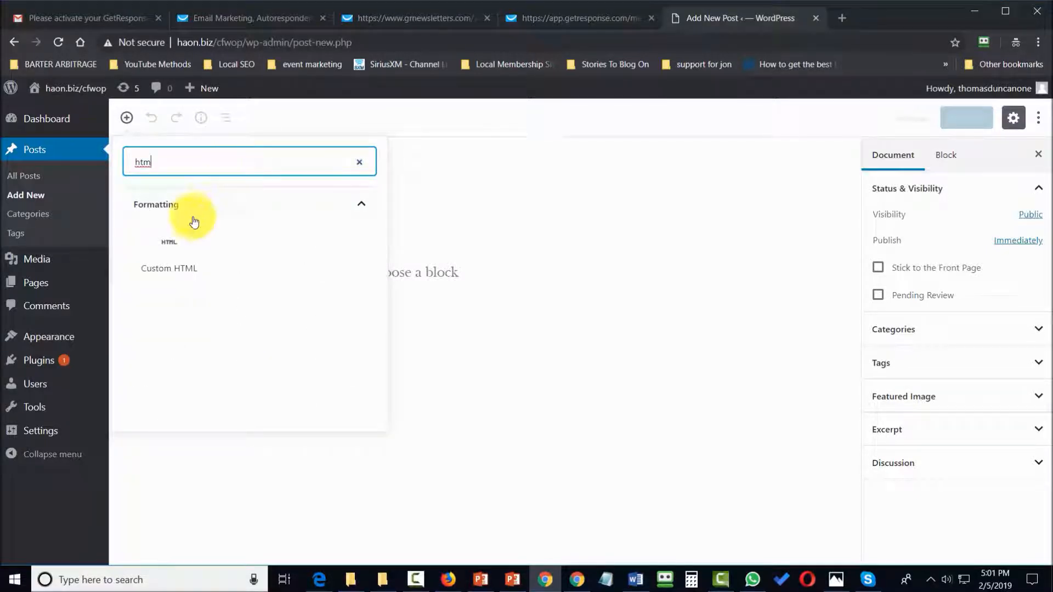
left_click(173, 238)
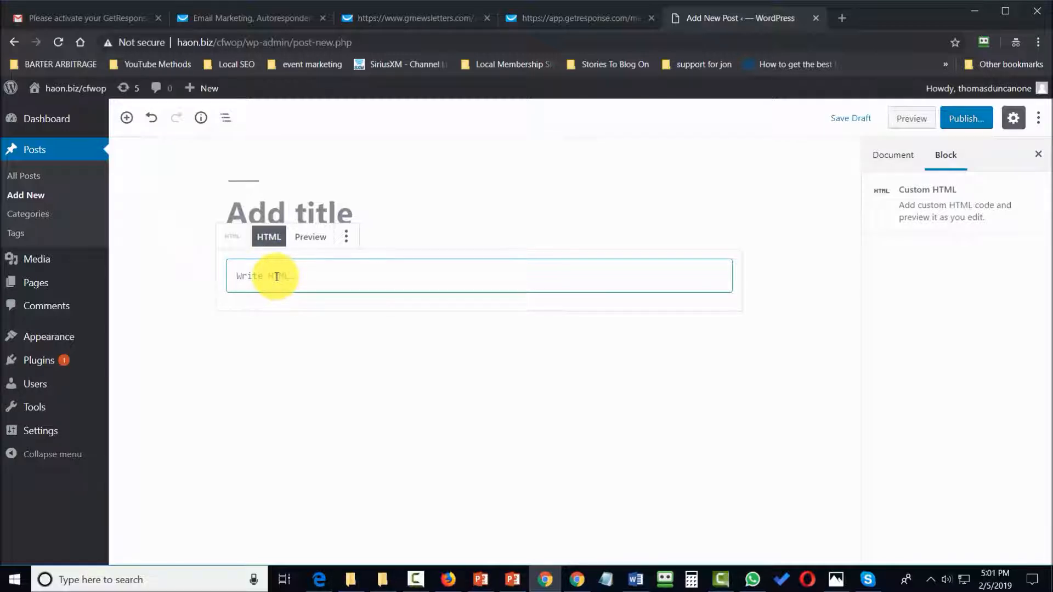
key("ctrl+v")
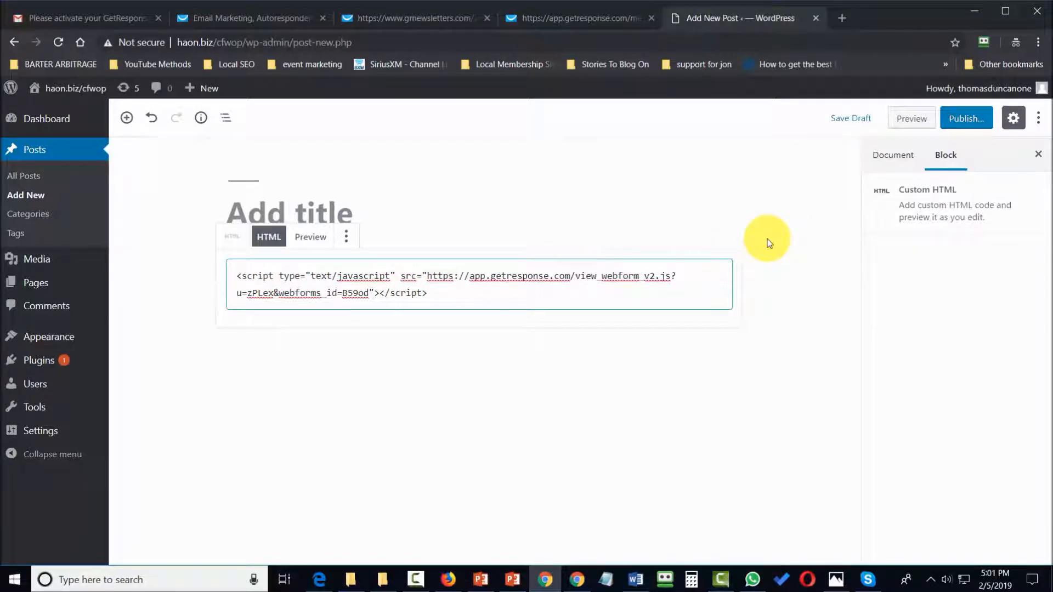
- Preview the form inside the Custom HTML block and publish the post
left_click(316, 239)
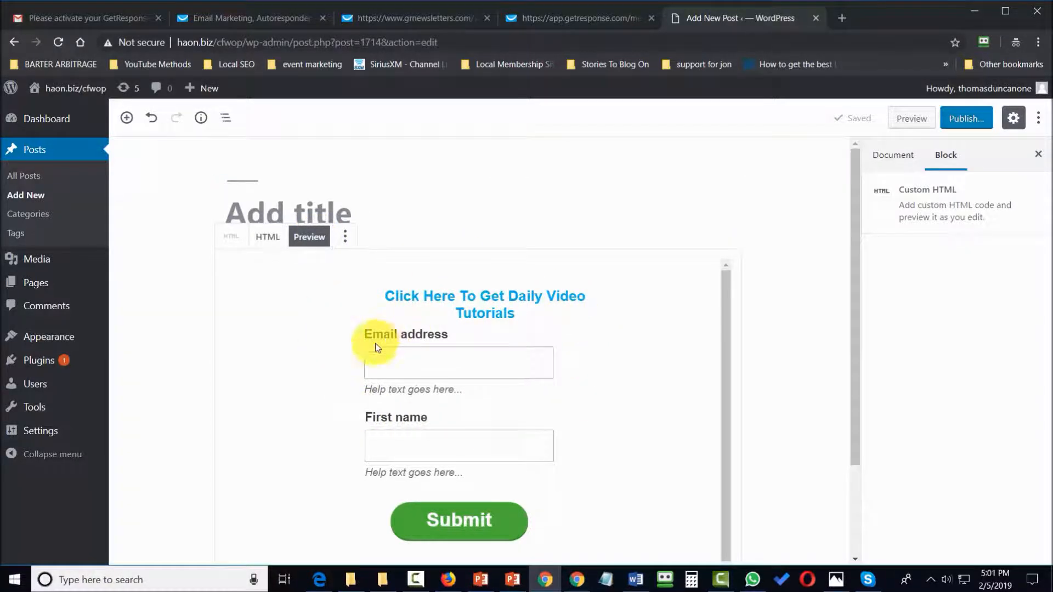
left_click(958, 119)
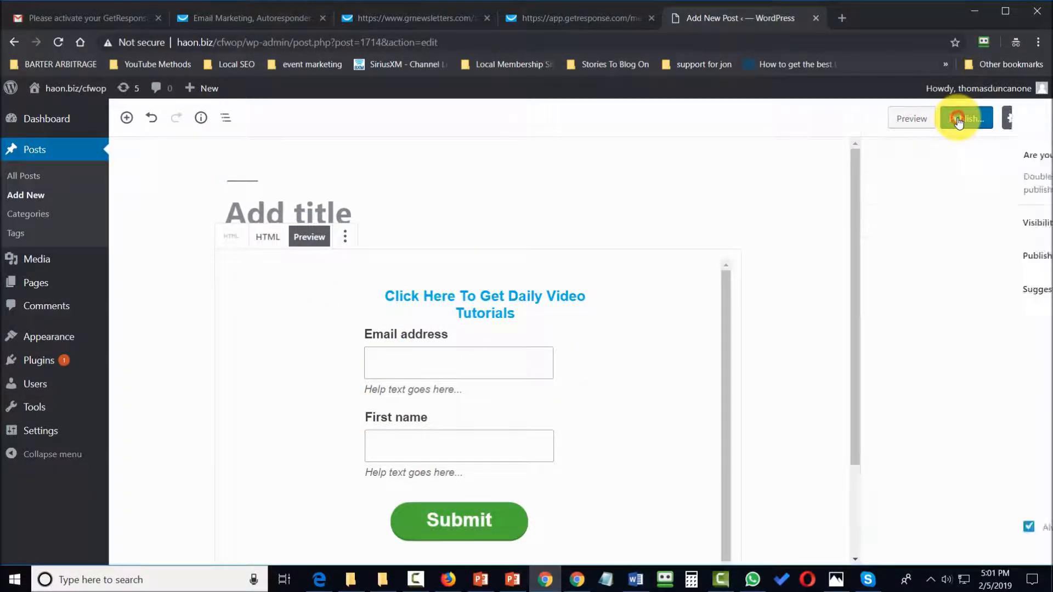
left_click(957, 118)
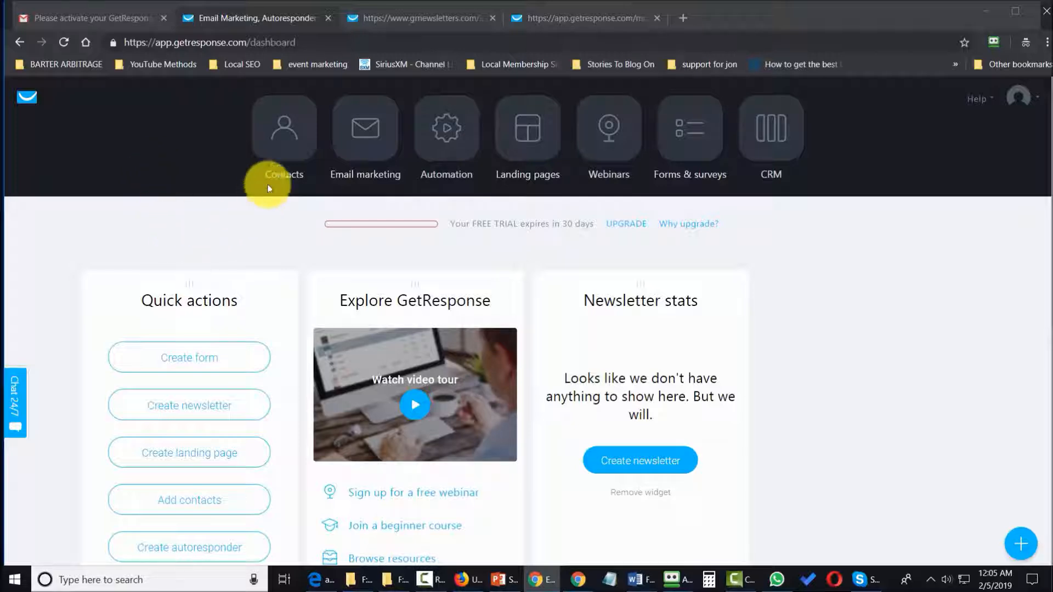
- In GetResponse, manually add a contact to the craiglistharrisburgeast list with an email address and full name, confirming permission to add this person
left_click(283, 134)
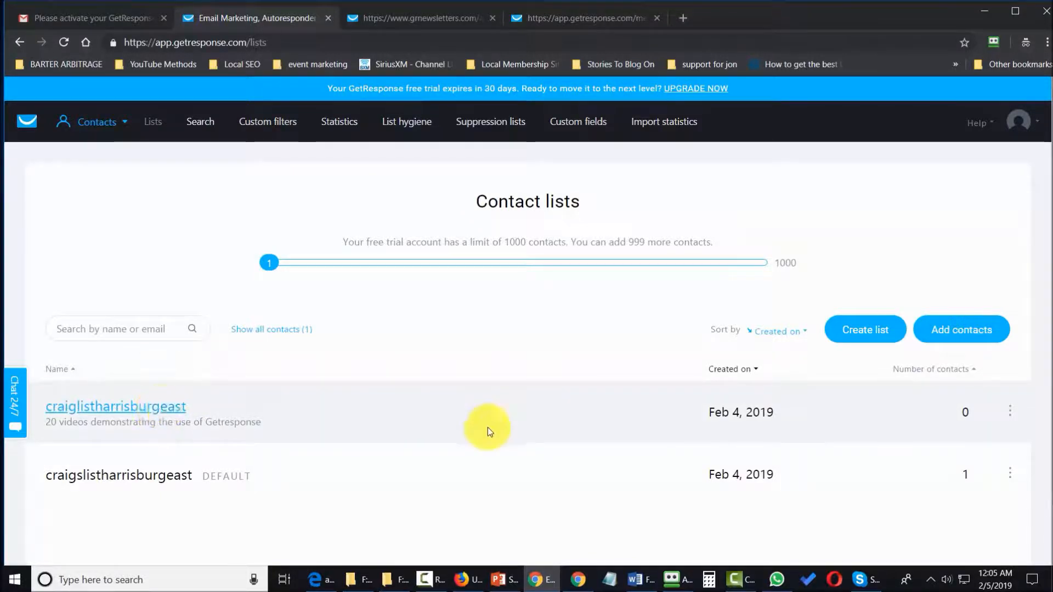
left_click(943, 334)
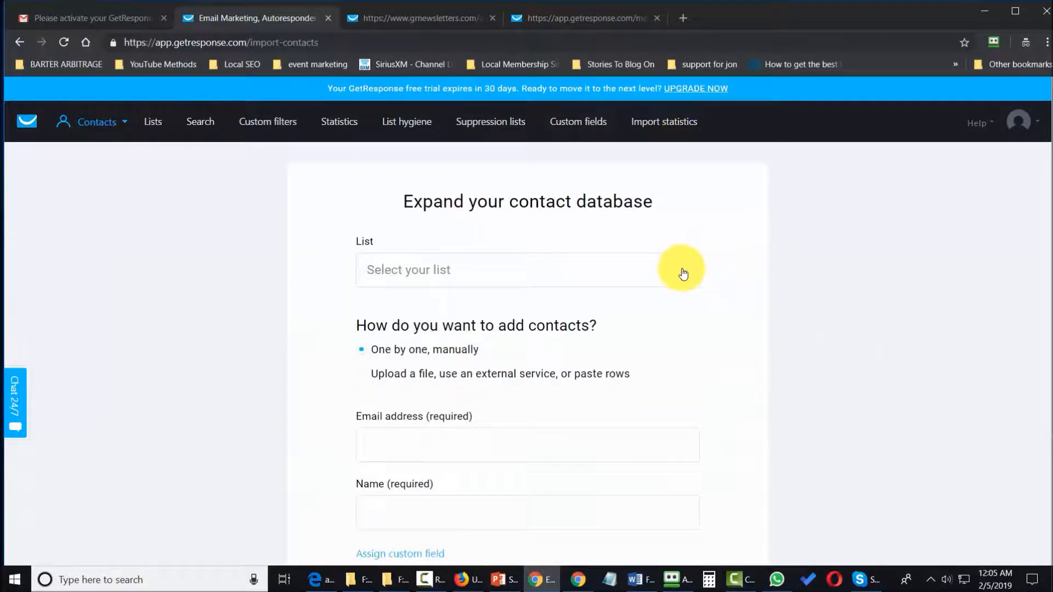
left_click(682, 270)
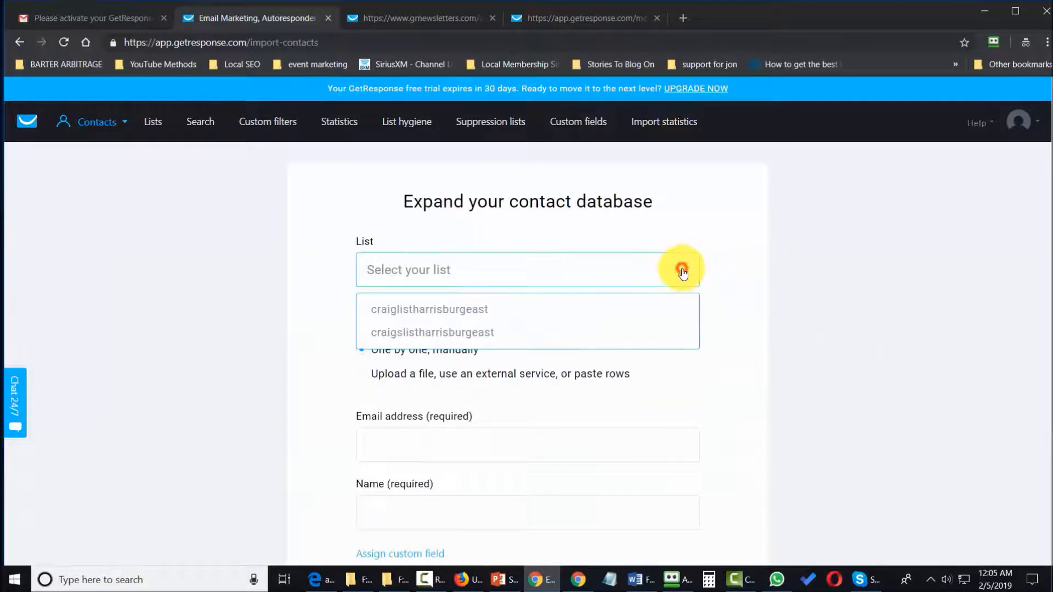
left_click(466, 314)
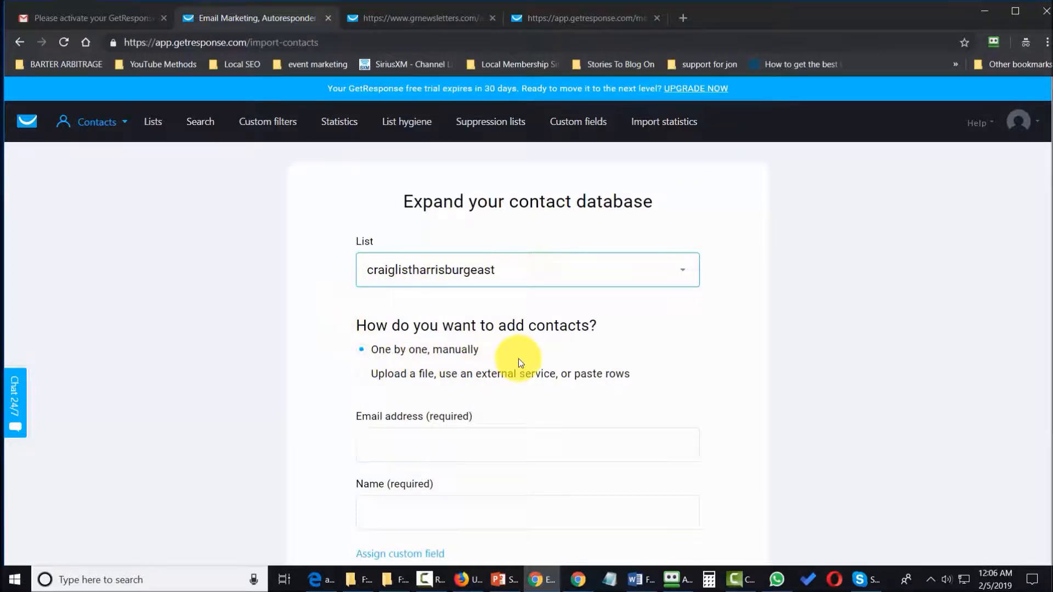
scroll(518, 357, "down", 1)
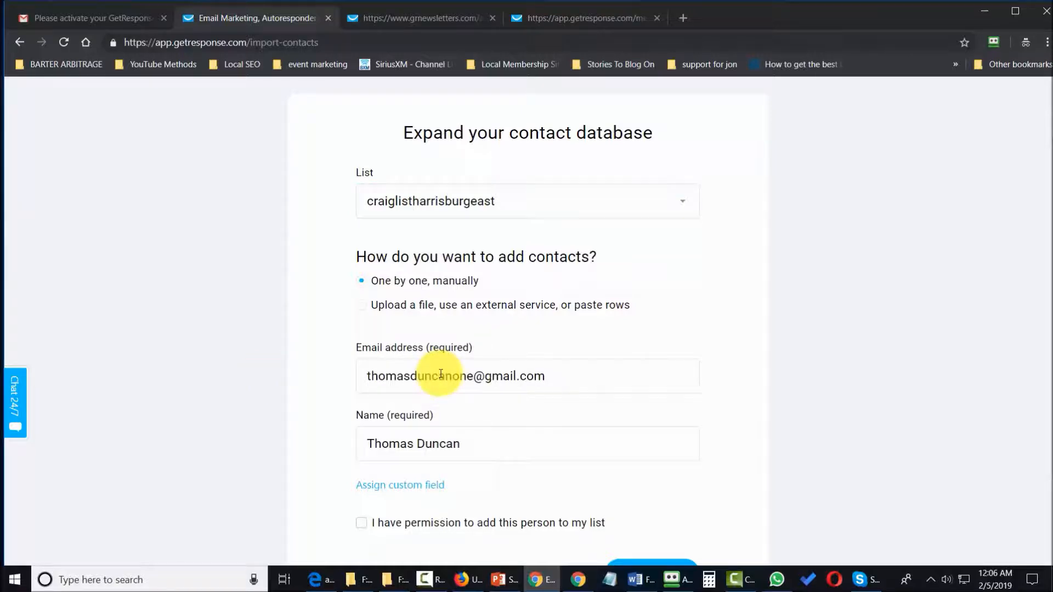
scroll(485, 351, "down", 2)
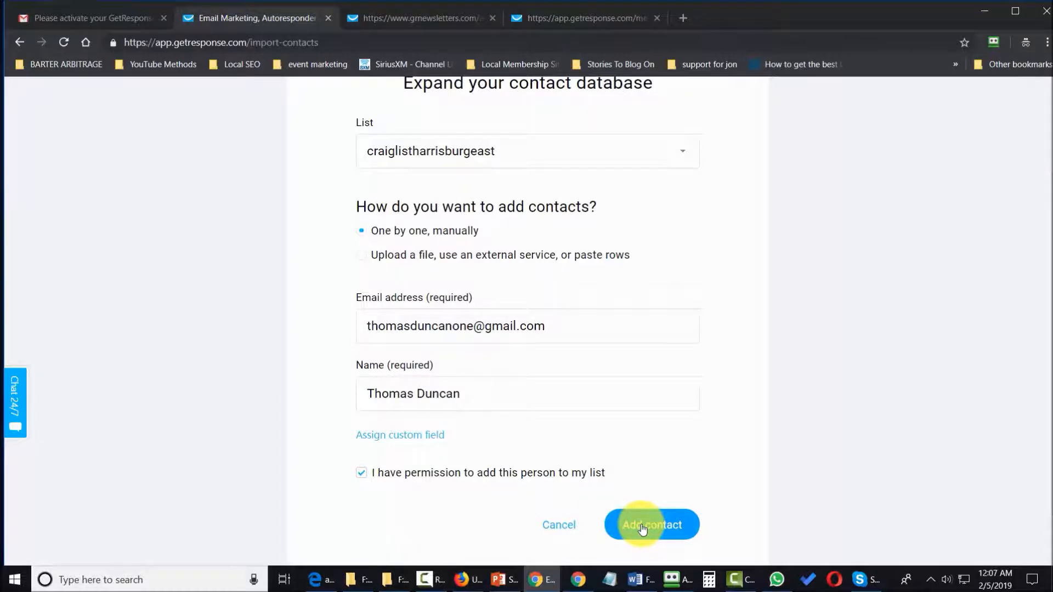
left_click(642, 526)
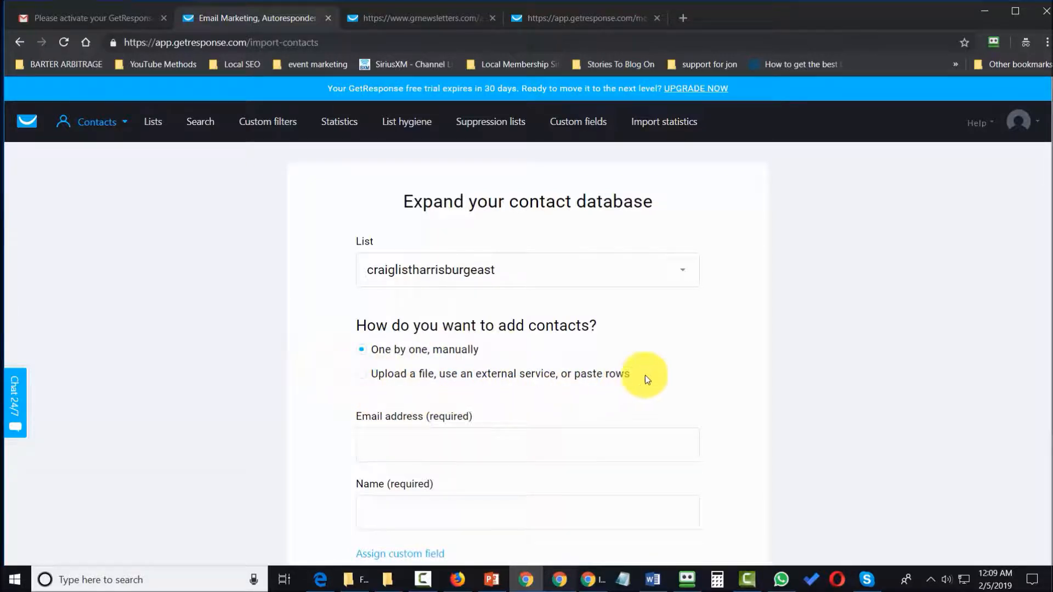
- Choose the option to upload a file, use an external service or paste rows, and review the contact import settings
left_click(362, 375)
scroll(340, 363, "down", 4)
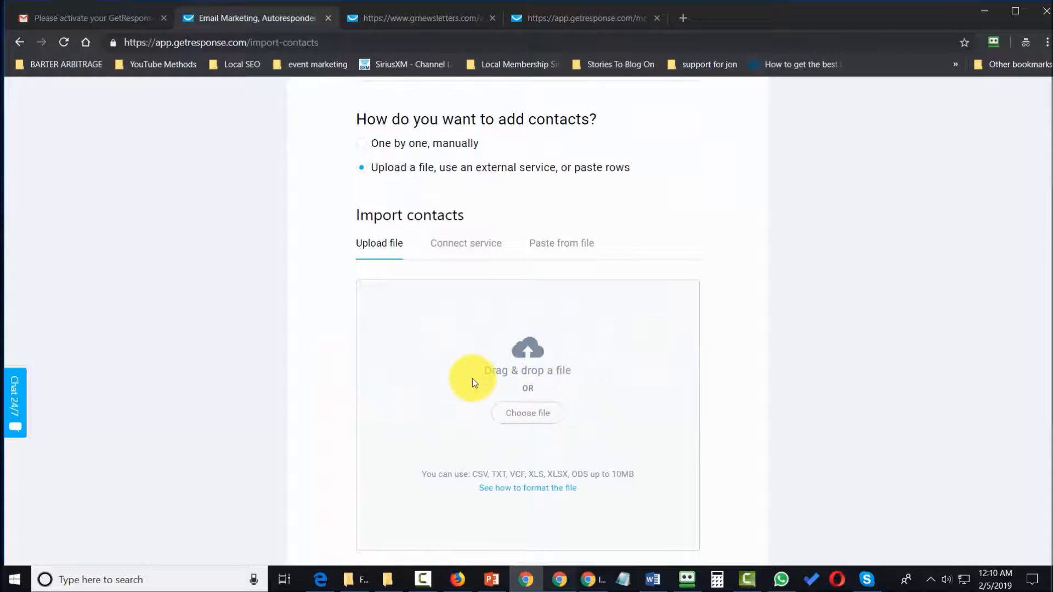
scroll(581, 435, "down", 5)
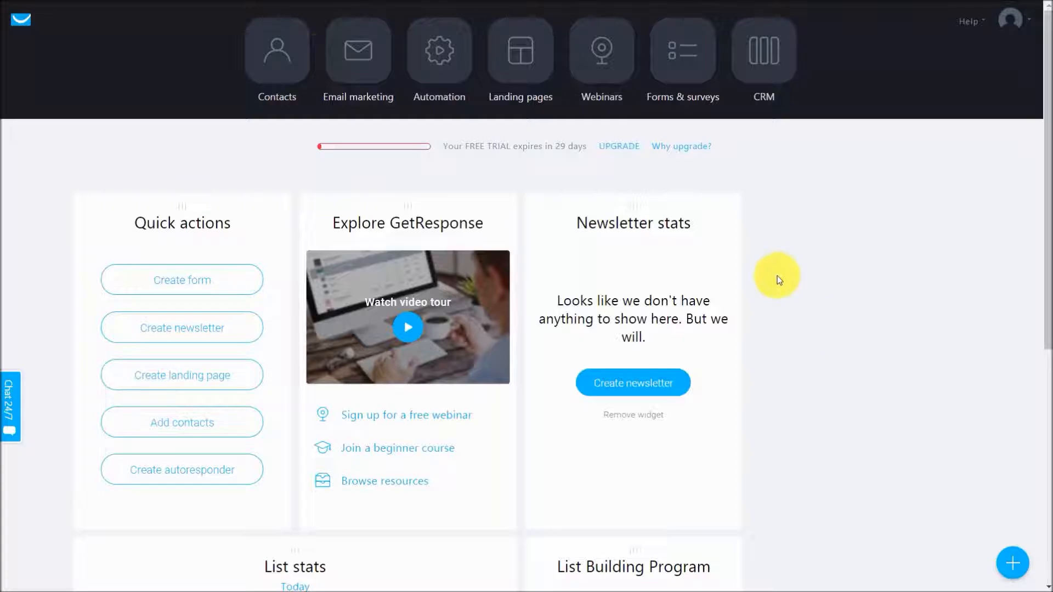
- From the contacts' list hygiene page, add an email address to the global blacklist for the account
left_click(277, 49)
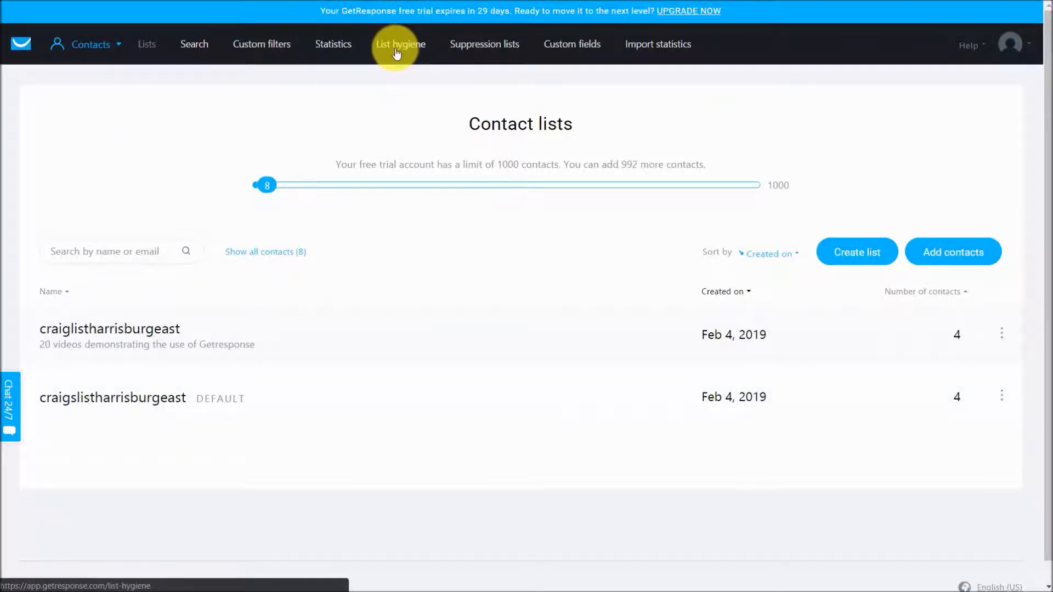
left_click(396, 52)
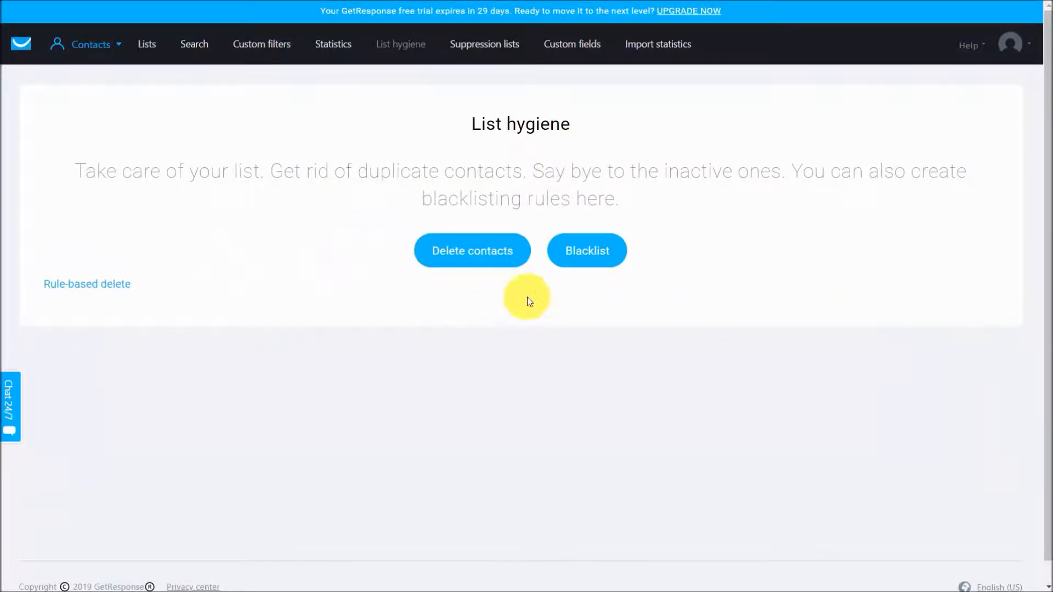
left_click(583, 252)
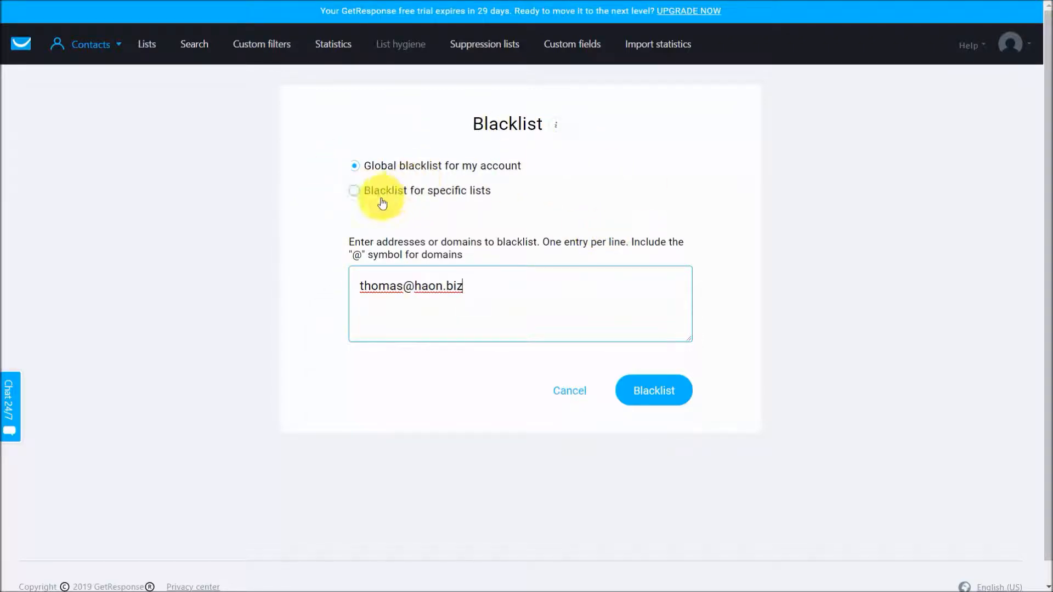
left_click(647, 395)
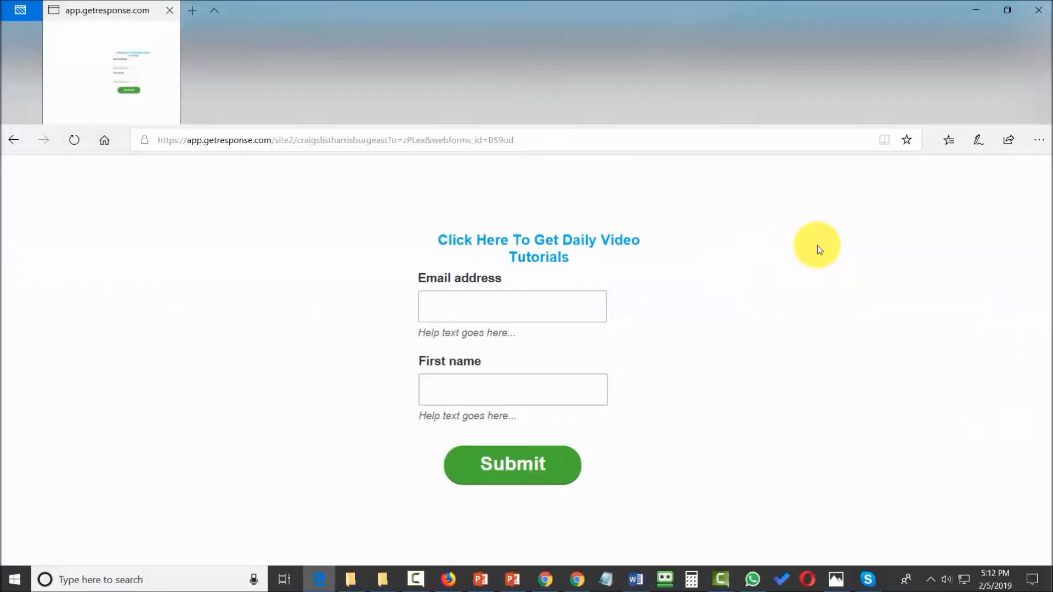
- Switch to the hosted sign-up form in Edge and submit it with the blacklisted email address and a first name
left_click(526, 306)
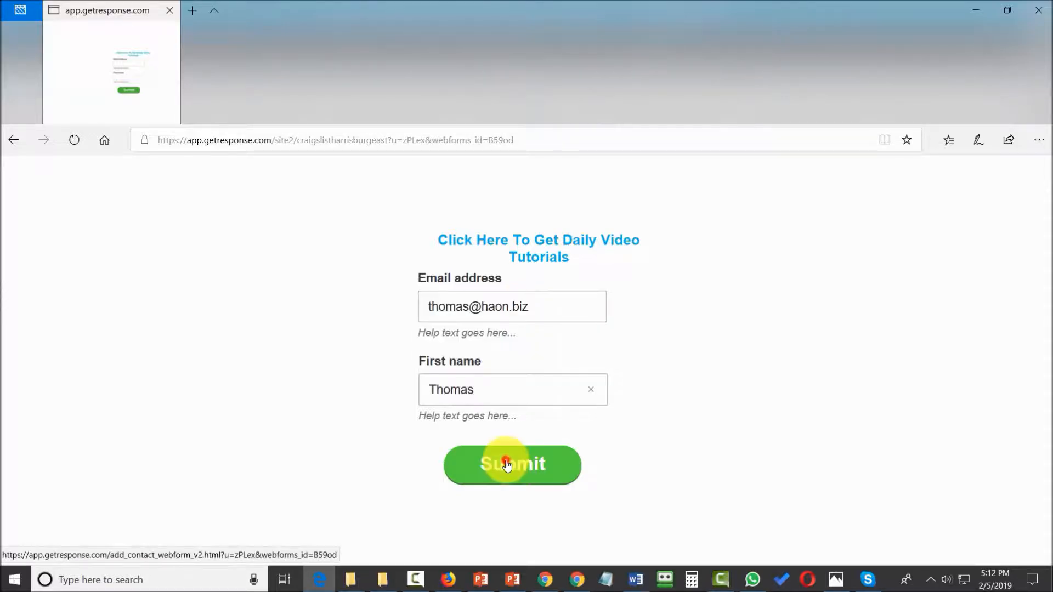
left_click(508, 464)
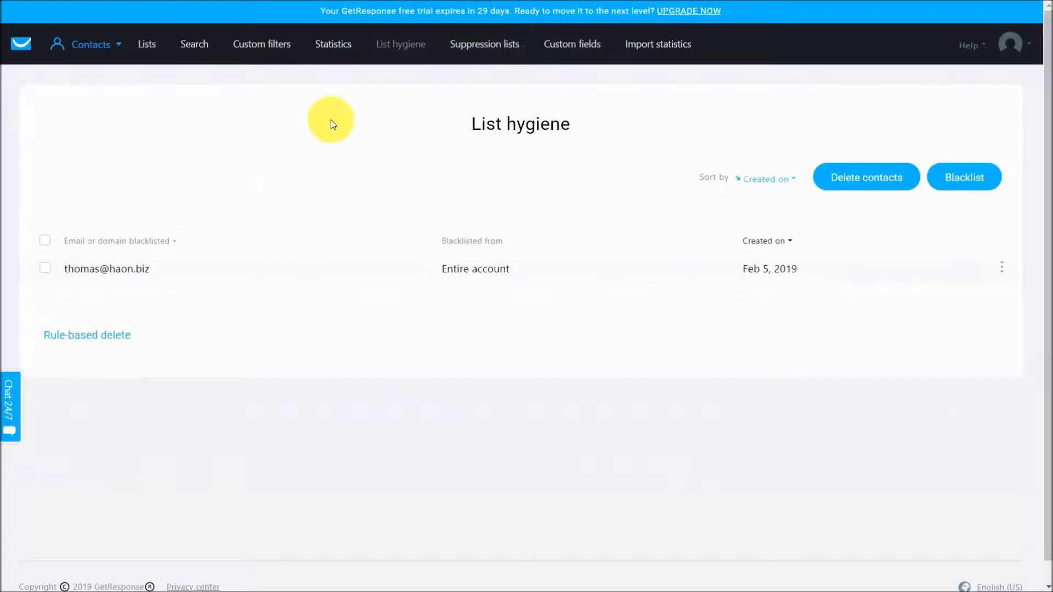
- Delete a contact by hand from the craiglistharrisburgeast list by entering the contact's email address
left_click(859, 185)
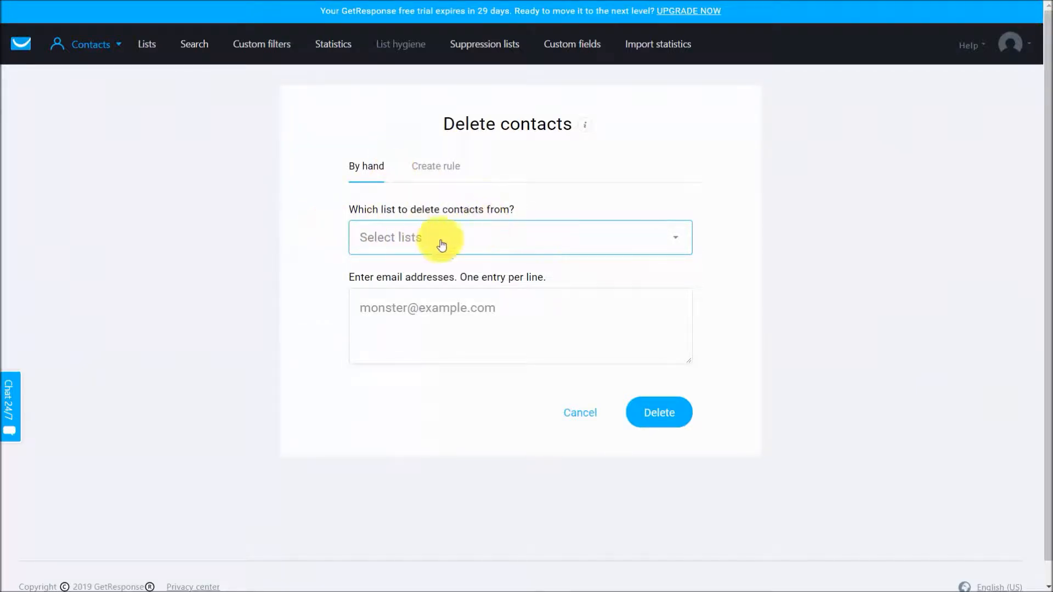
left_click(621, 244)
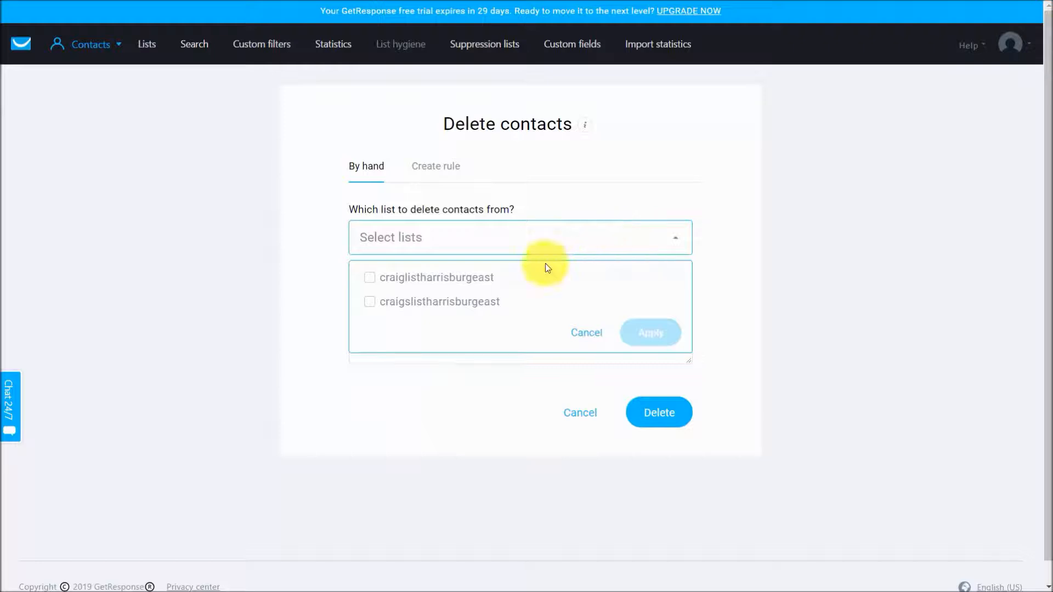
left_click(372, 281)
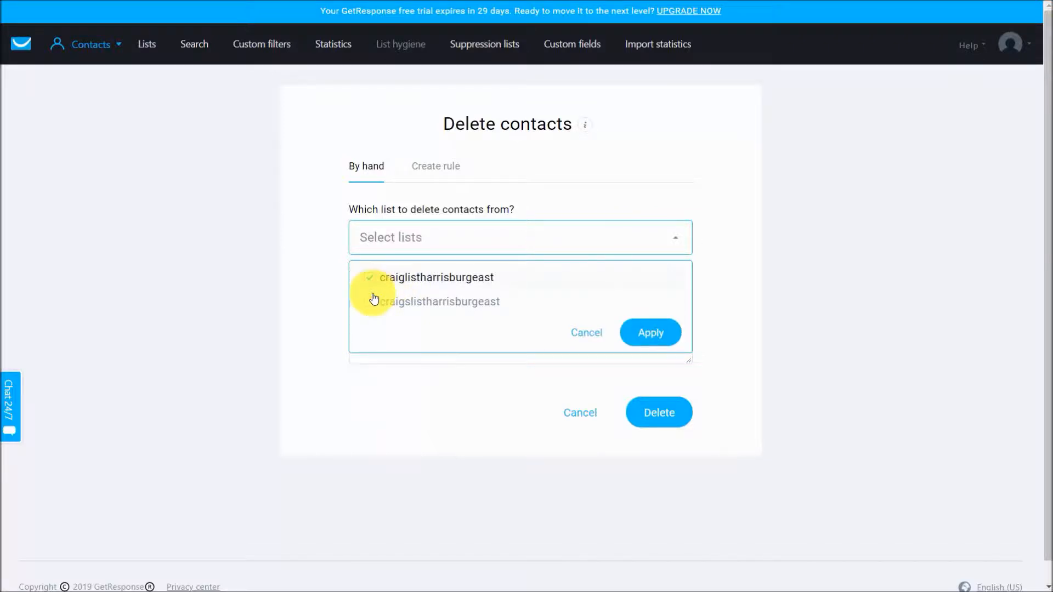
left_click(657, 334)
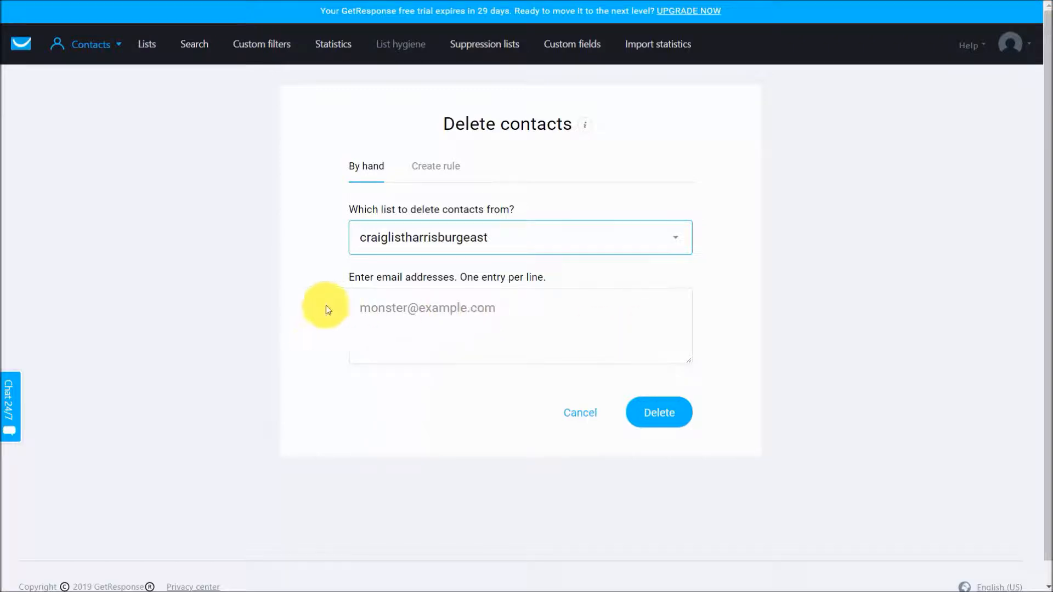
left_click(388, 308)
key("ctrl+v")
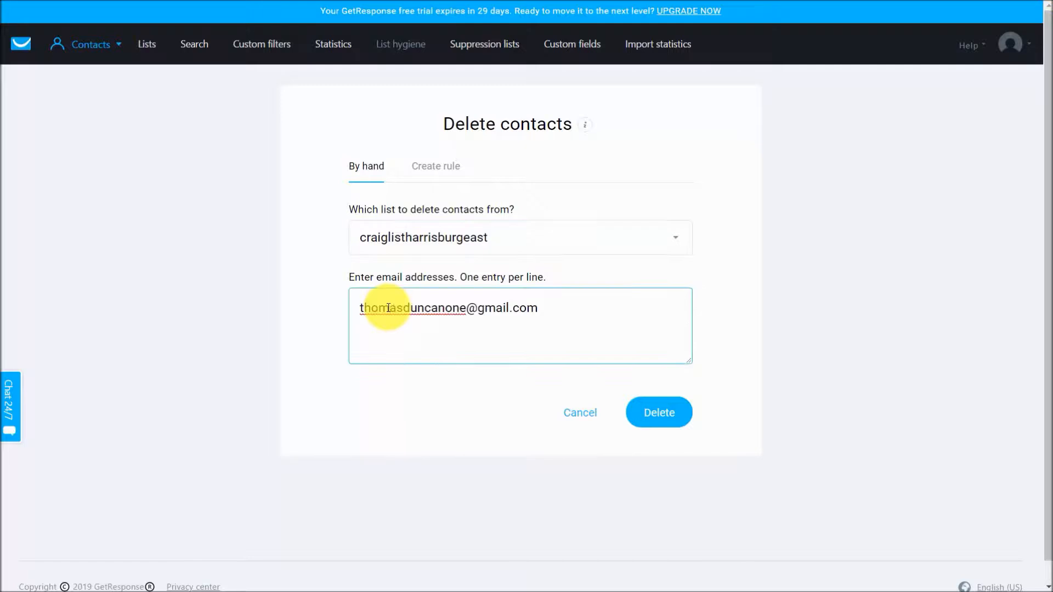
left_click(649, 414)
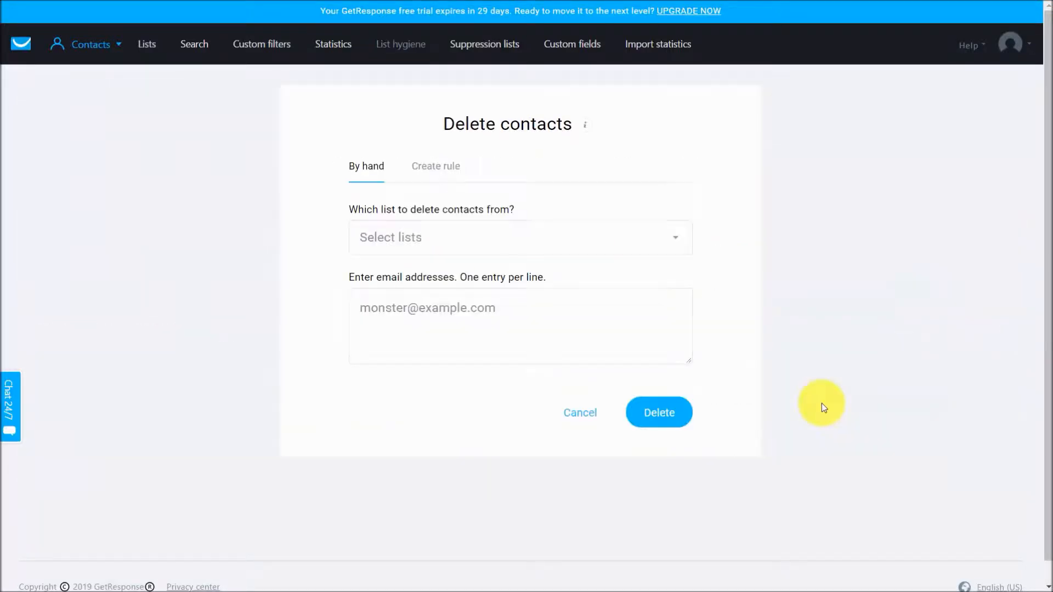
- Save a rule that deletes contacts from craigslistharrisburgeast when they are no longer in craiglistharrisburgeast
left_click(415, 166)
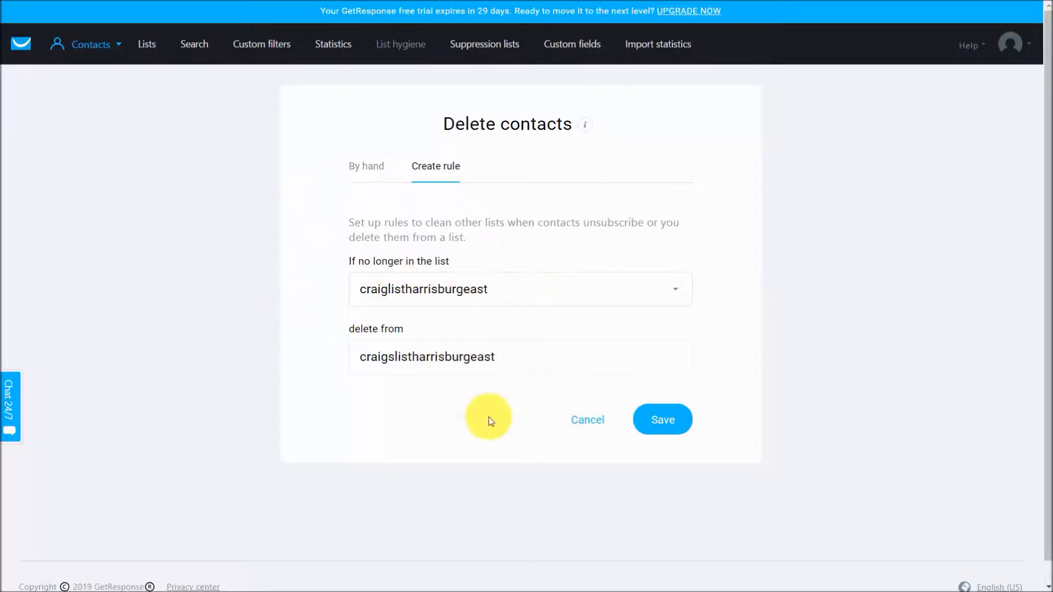
left_click(659, 422)
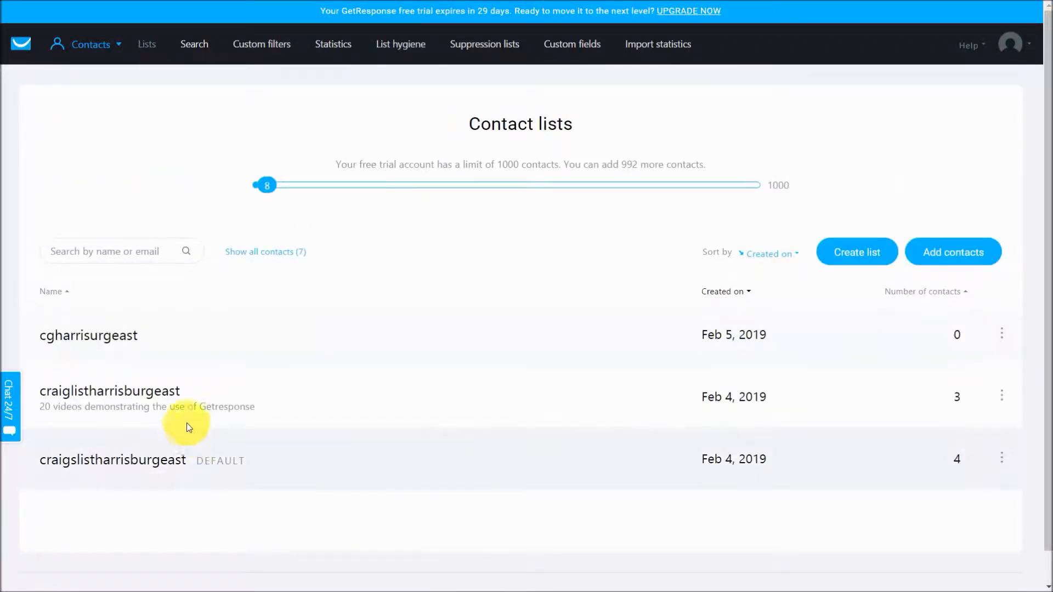
- Open the craiglistharrisburgeast contacts and delete the first contact in the list, confirming the removal
left_click(160, 392)
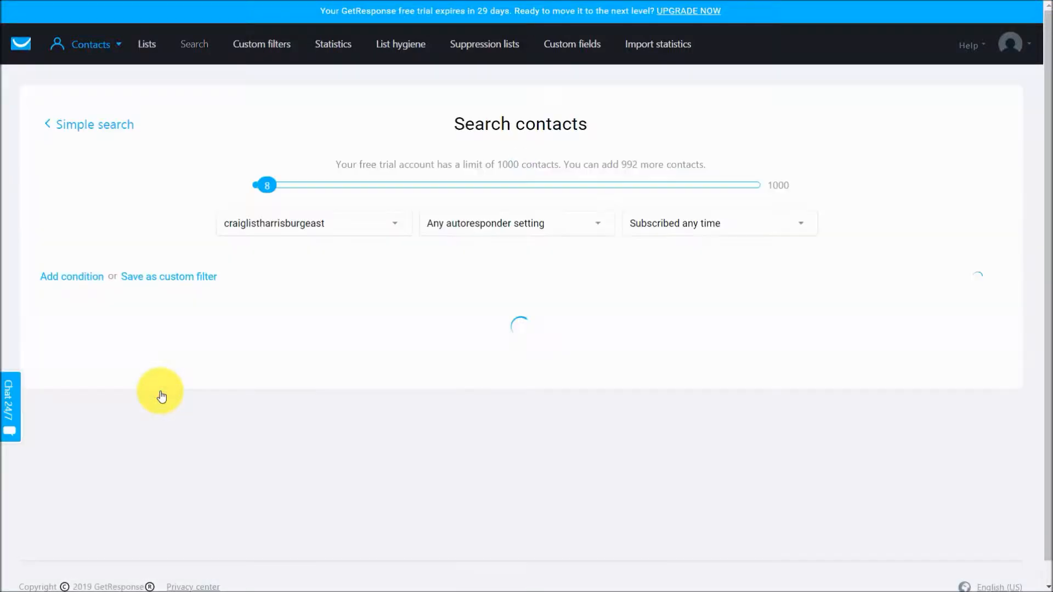
left_click(46, 379)
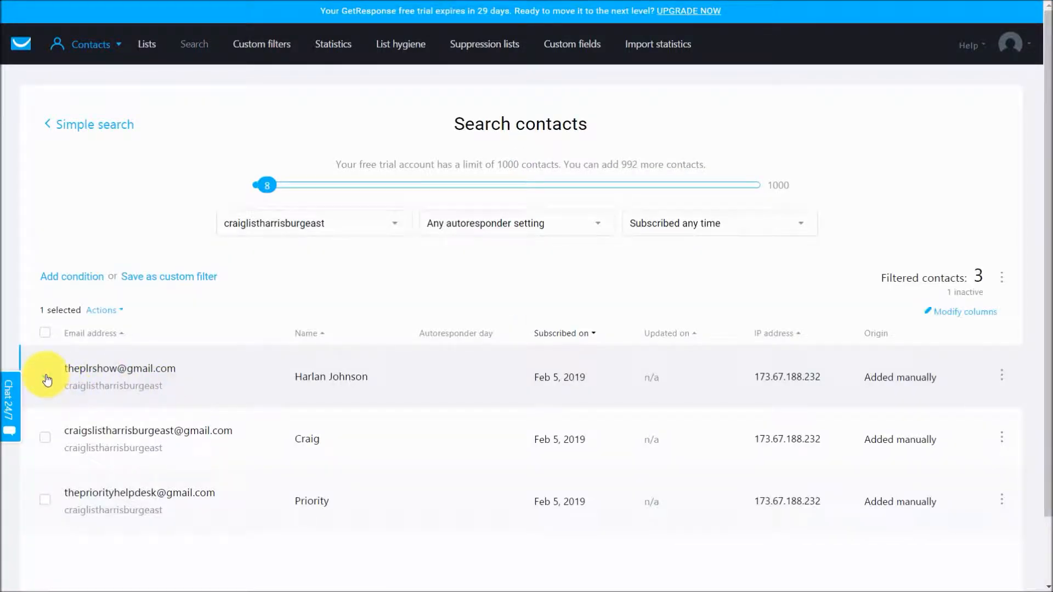
left_click(747, 359)
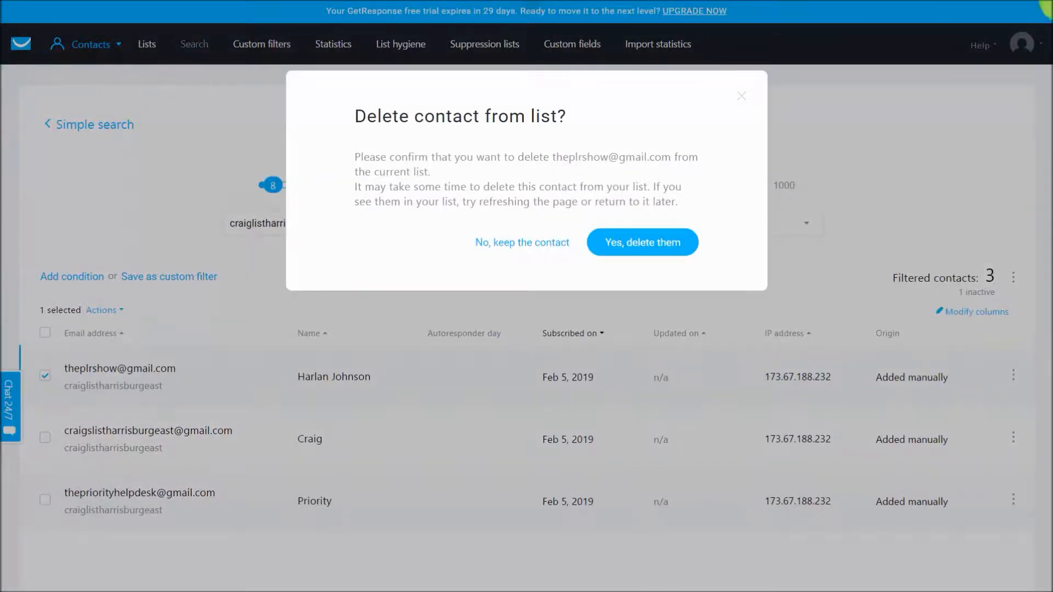
left_click(613, 243)
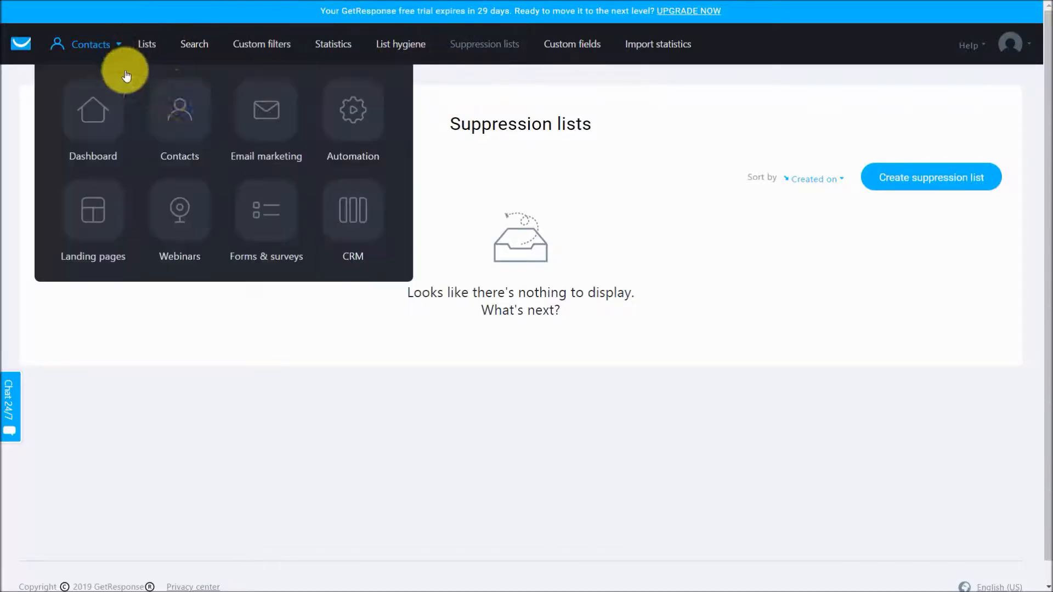
- Create and save a suppression list named before015 containing the help desk contact's email address
left_click(909, 184)
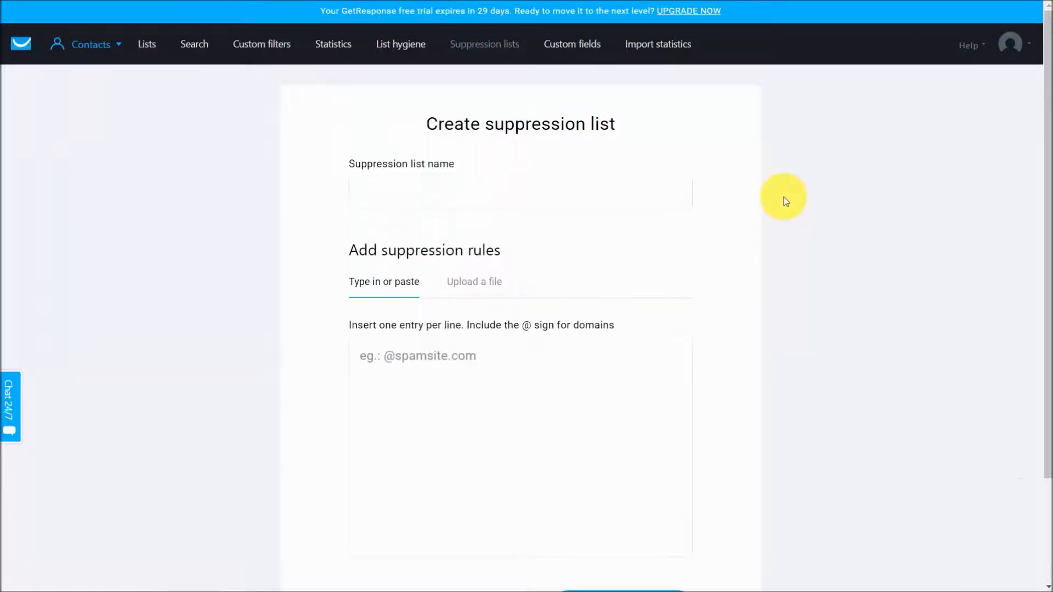
left_click(484, 190)
type("before015")
scroll(814, 279, "down", 2)
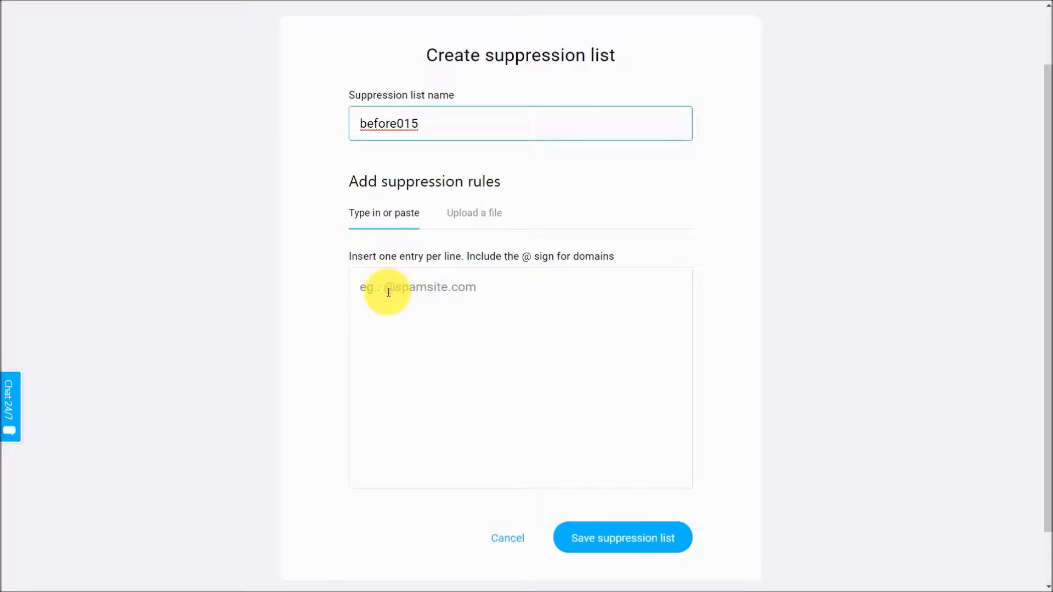
left_click(512, 393)
key("ctrl+v")
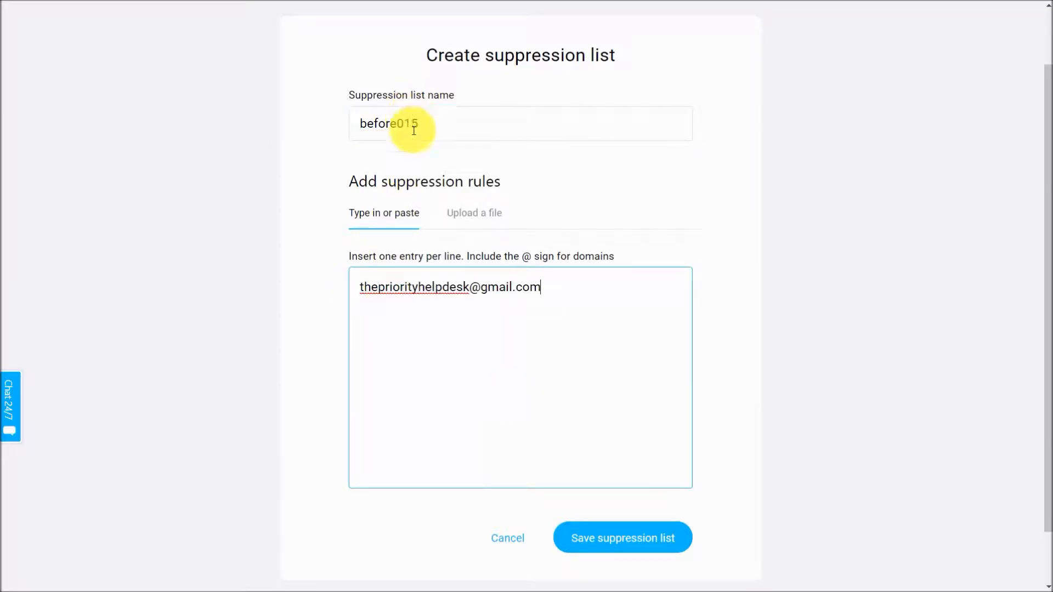
left_click(580, 537)
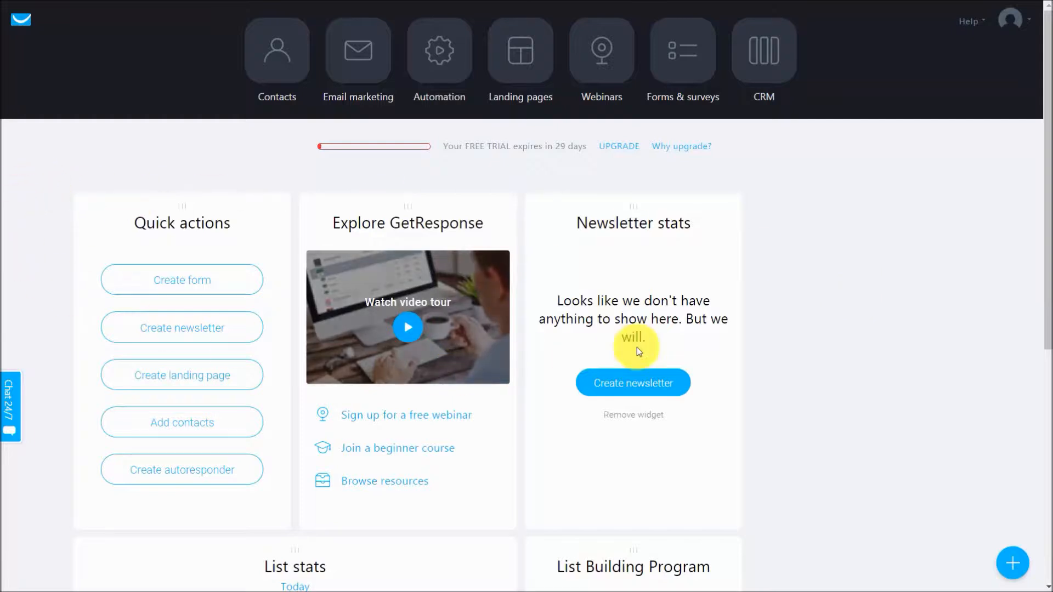
- Start a new email marketing newsletter with the Drag-and-Drop Email Editor
left_click(348, 54)
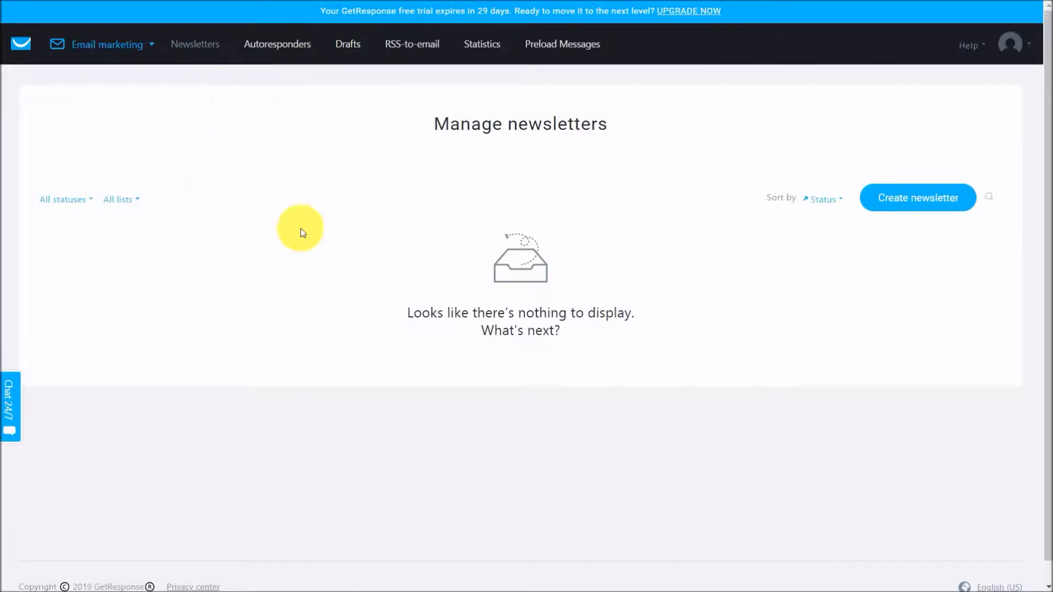
left_click(895, 204)
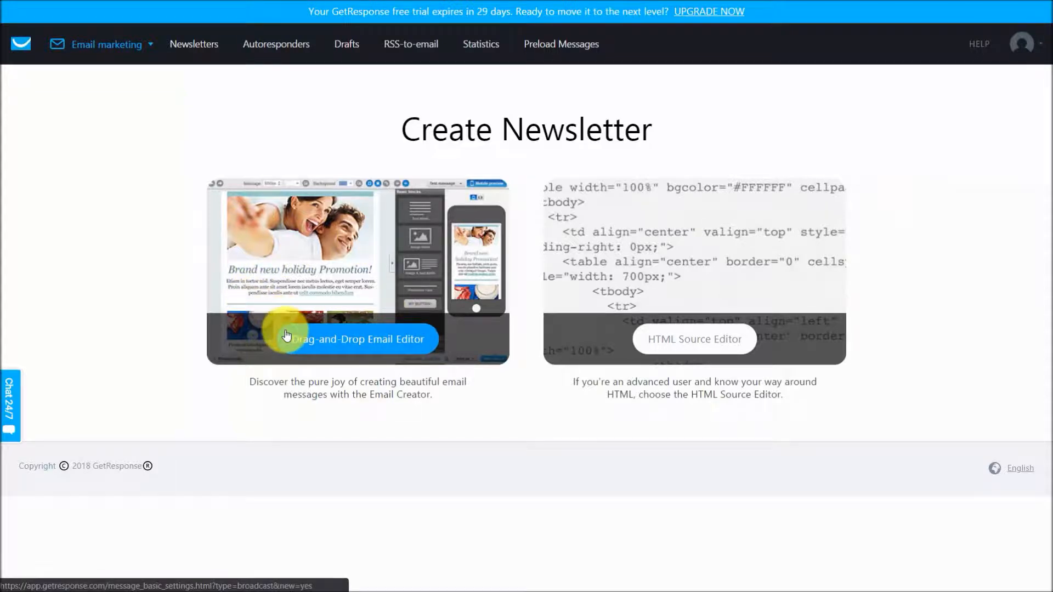
left_click(350, 338)
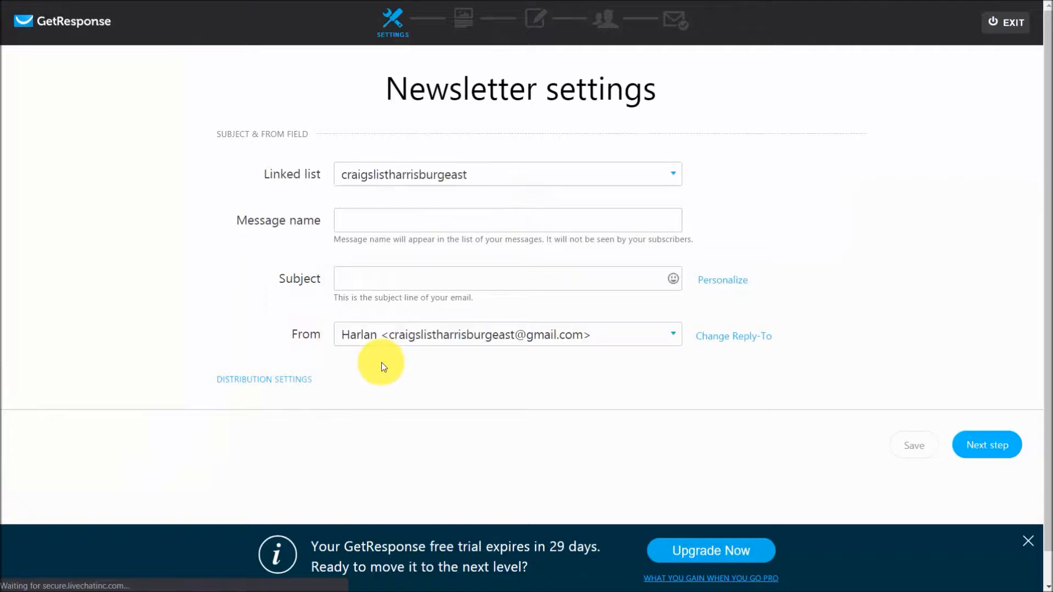
- Link the newsletter to craigslistharrisburgeast, name the message "First E-Mail - Welcome" and set the subject to "Thanks for Signing Up"
left_click(651, 186)
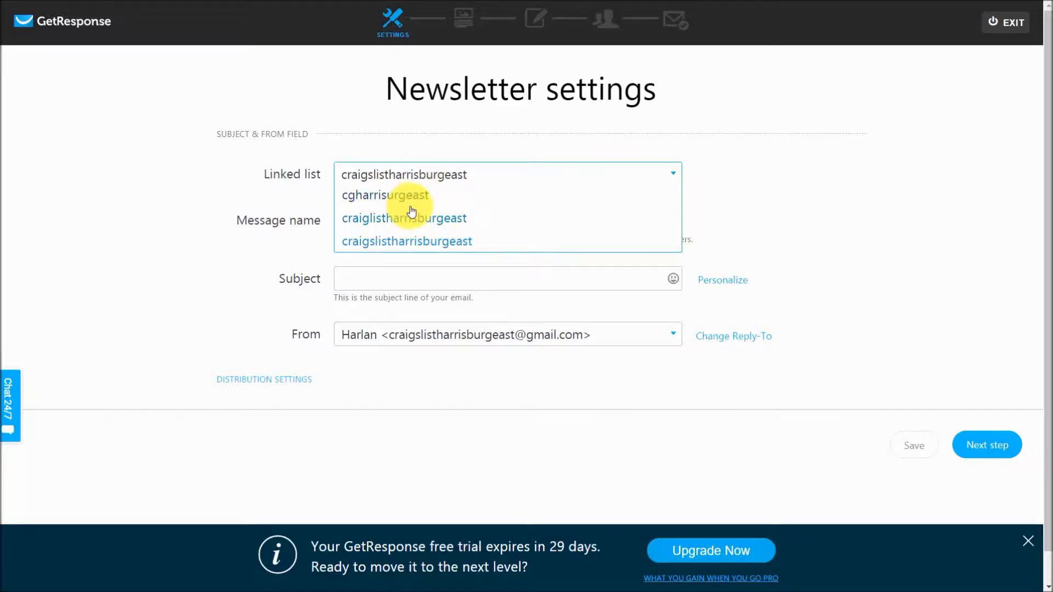
left_click(432, 181)
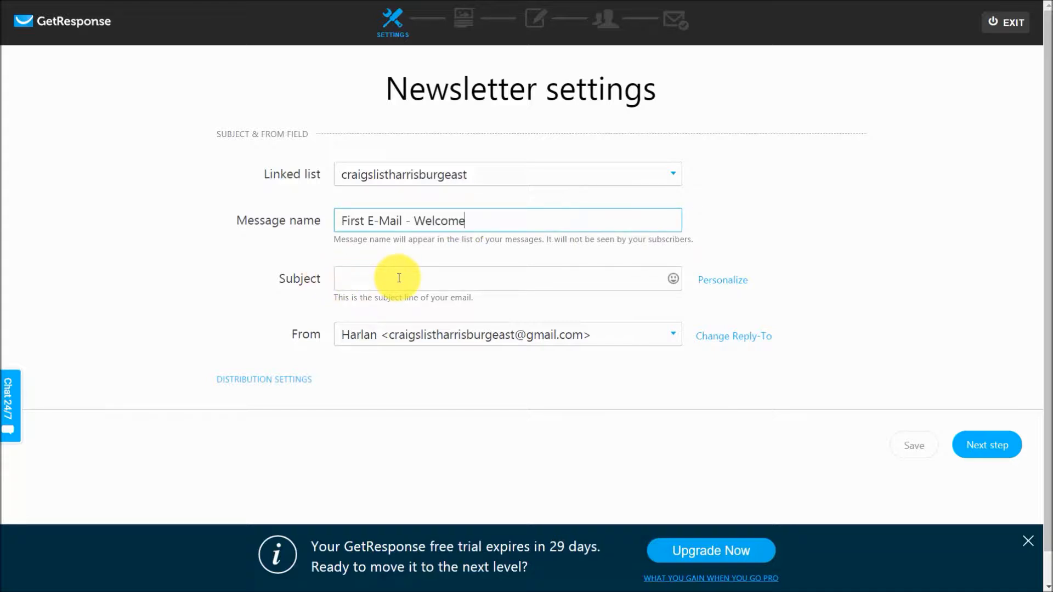
left_click(399, 278)
type("Thanks for Signing Up")
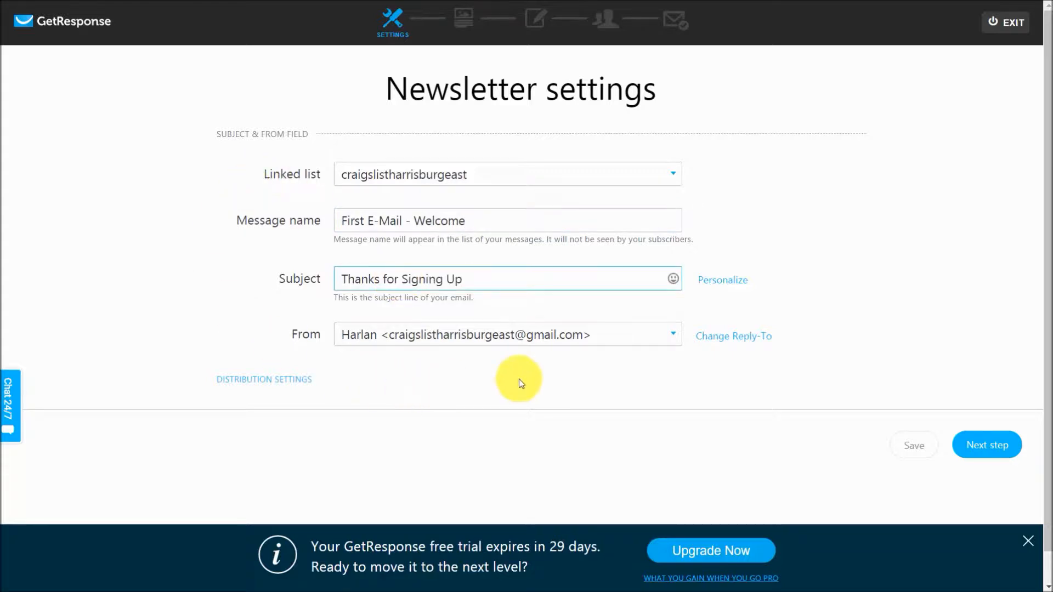
- Add a new From email address and select it as the newsletter's sender
left_click(645, 338)
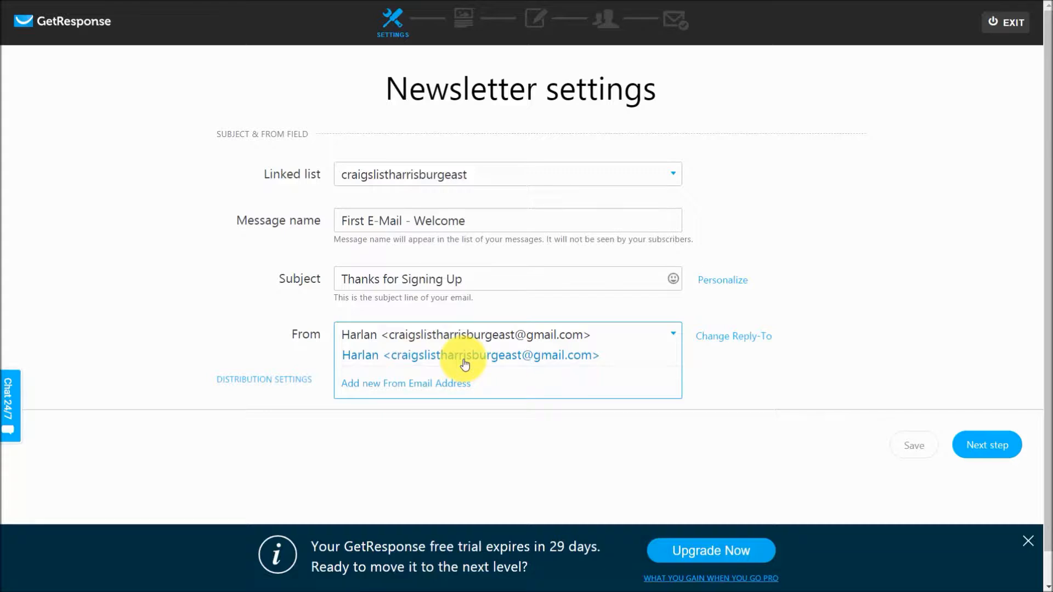
left_click(406, 384)
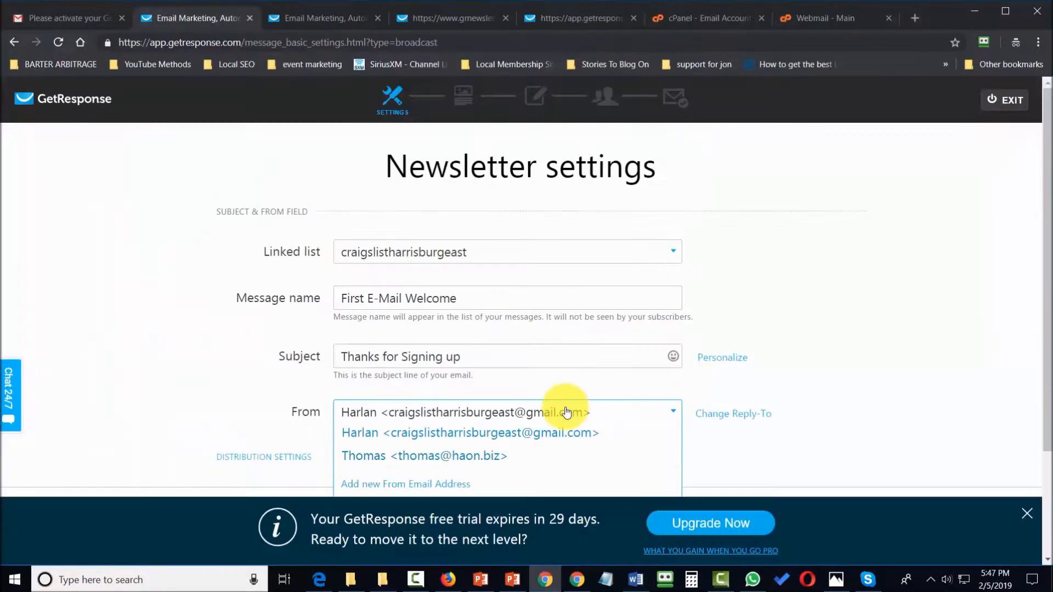
left_click(482, 456)
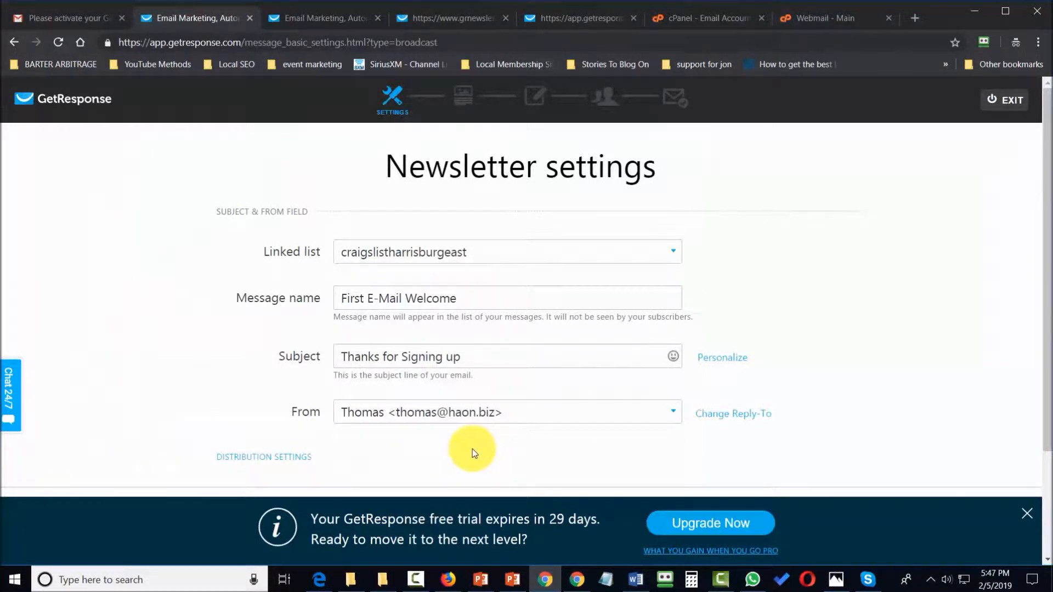
- Continue to the template choice and start the newsletter from scratch with the Blank template
scroll(472, 449, "down", 1)
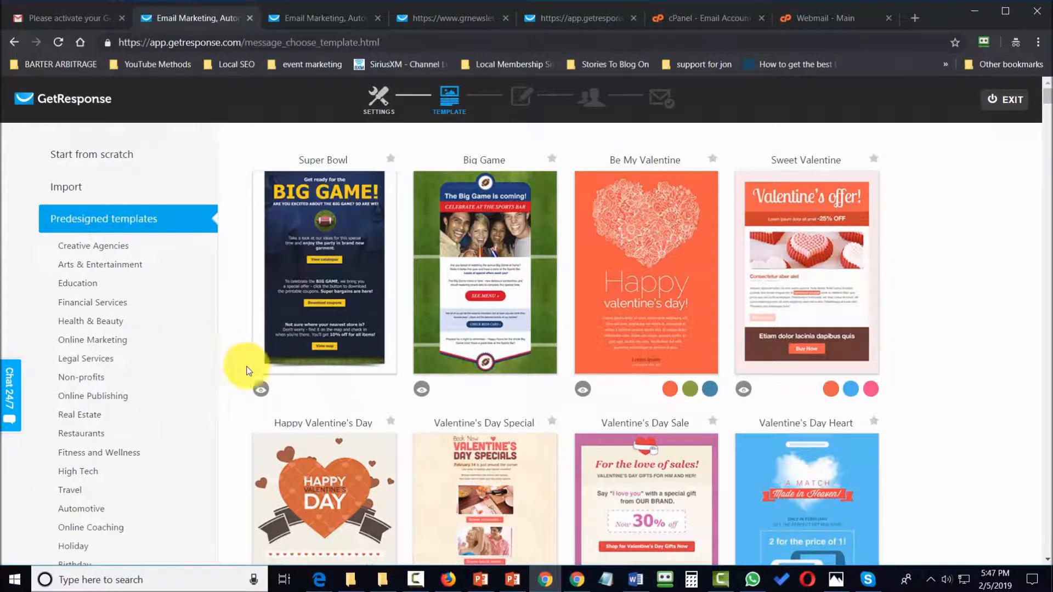
left_click(105, 159)
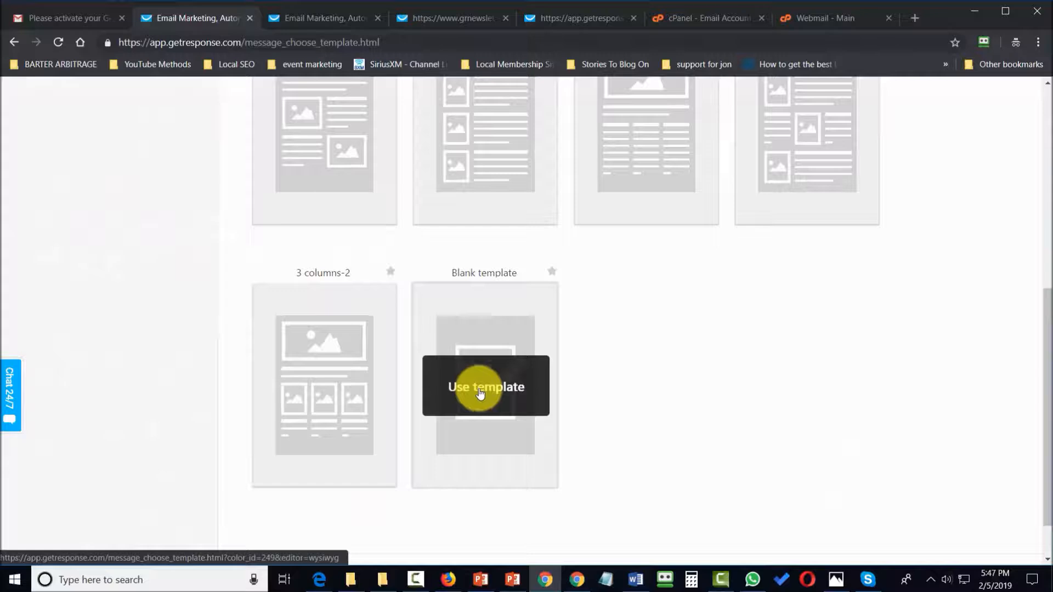
scroll(547, 343, "up", 4)
scroll(505, 235, "down", 5)
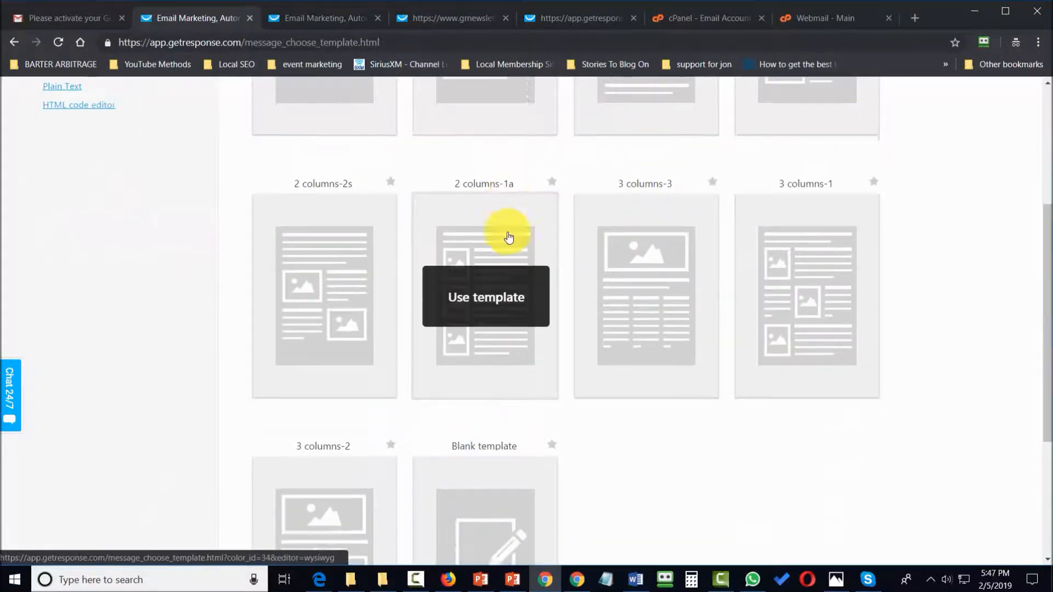
left_click(497, 347)
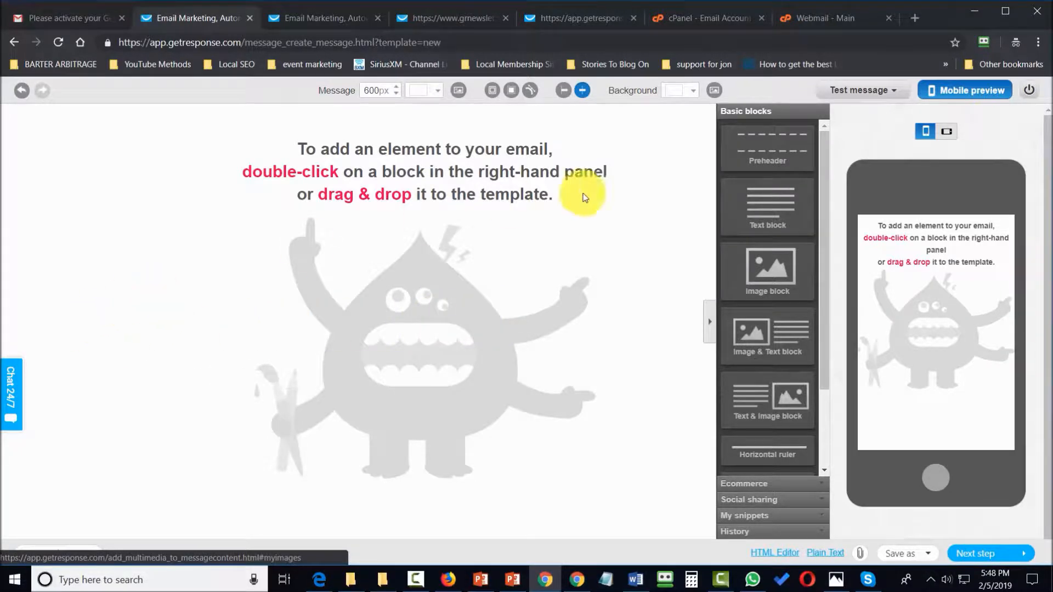
- Add a text block and replace its placeholder with "Now is the time for all good men to come to the aid of their country."
left_click_drag(773, 206, 313, 159)
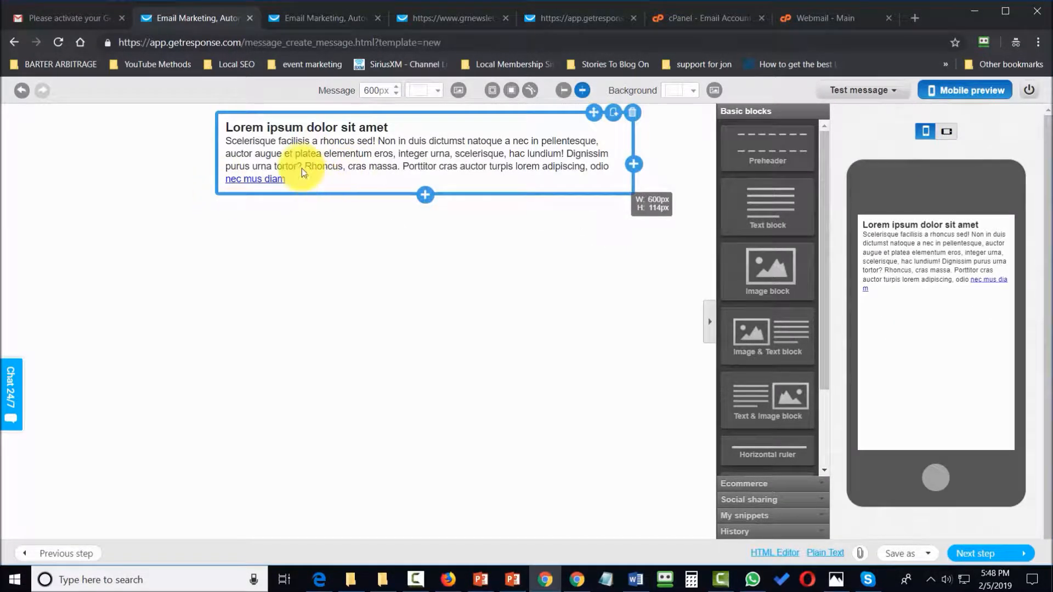
left_click(300, 174)
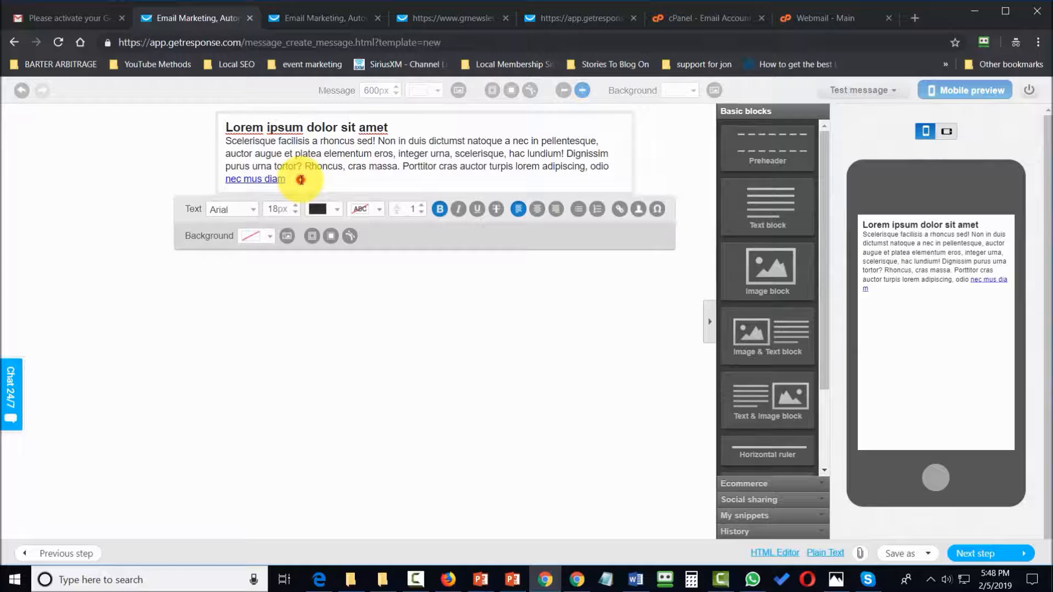
left_click(301, 180)
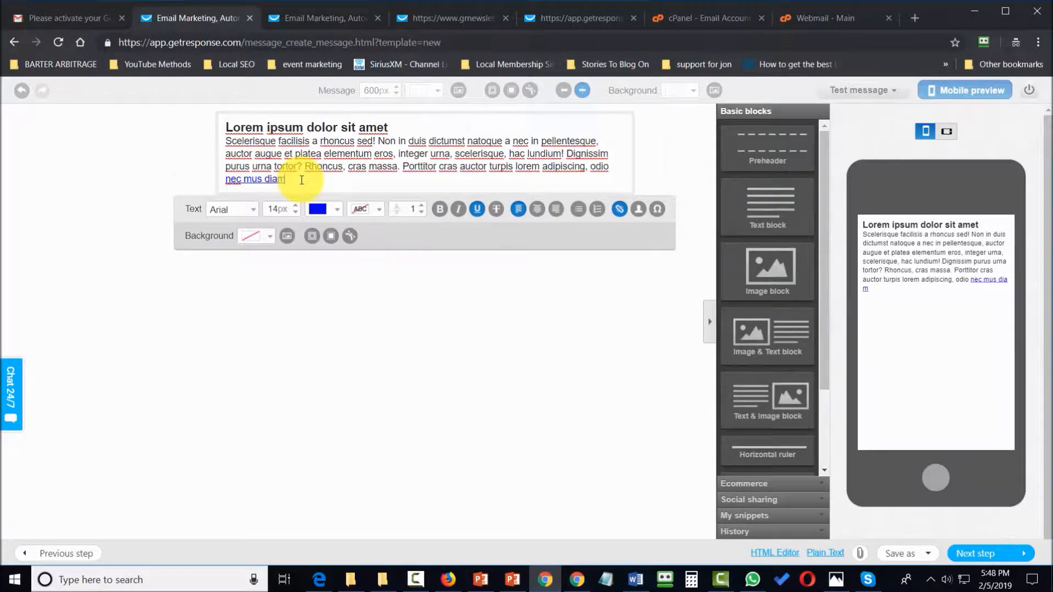
key("ctrl+a")
type("Now is the time for all good men to come to the aid of their country.")
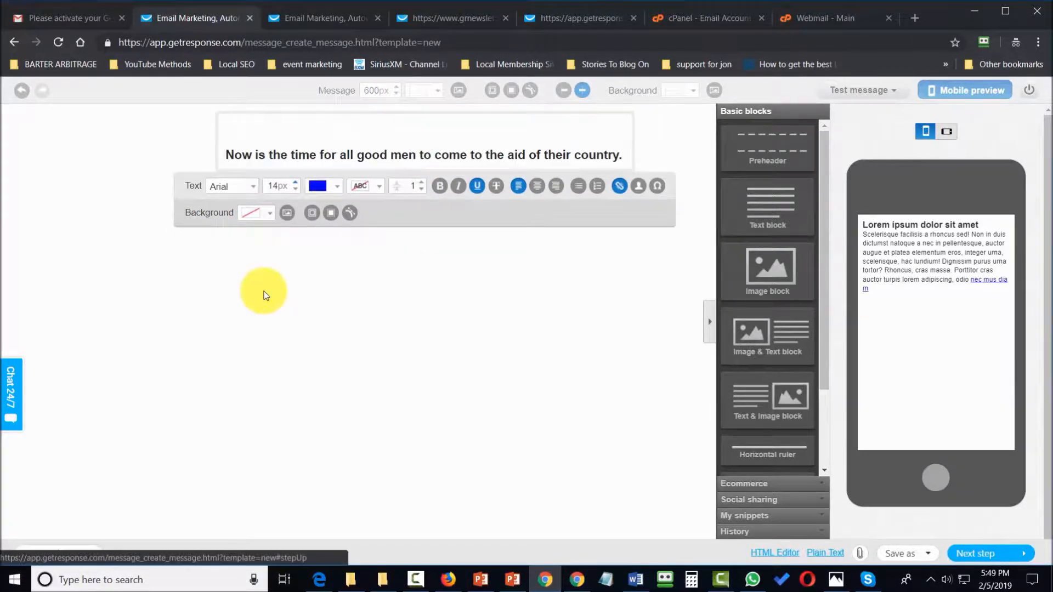
- Insert the [[firstname]] contact data field on the line above the sentence in the text block
left_click(638, 186)
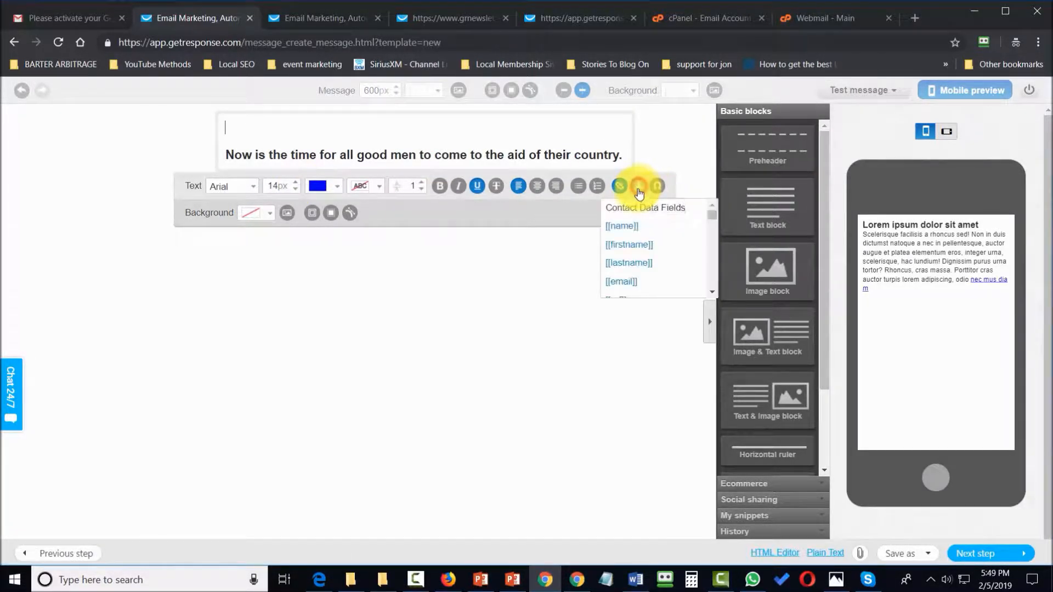
left_click(642, 245)
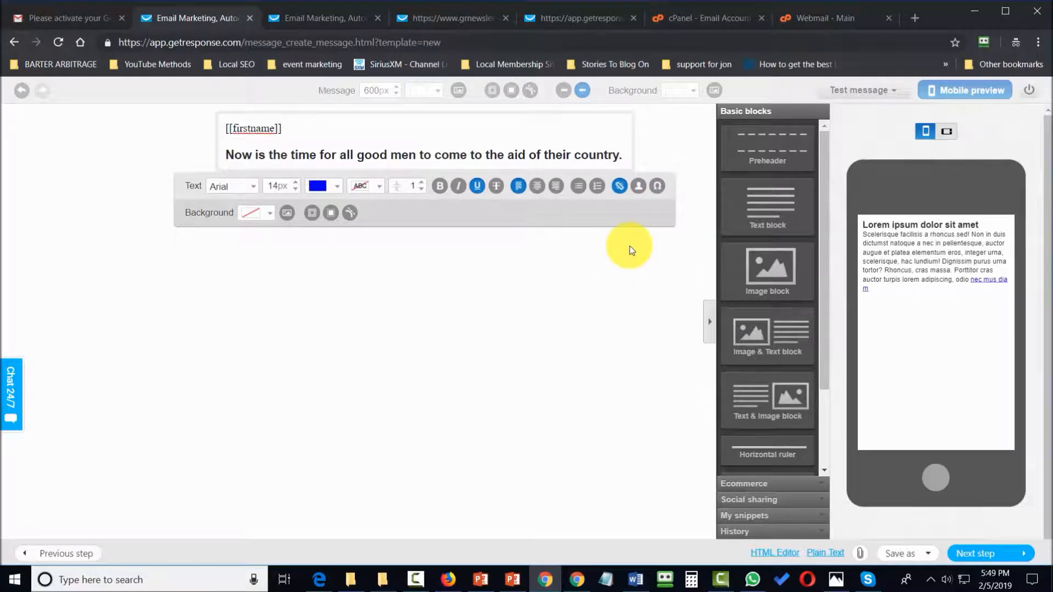
- Restyle the text block as regular black 18 px Arial and add the sender's first name as a signature below the sentence
left_click_drag(227, 156, 644, 160)
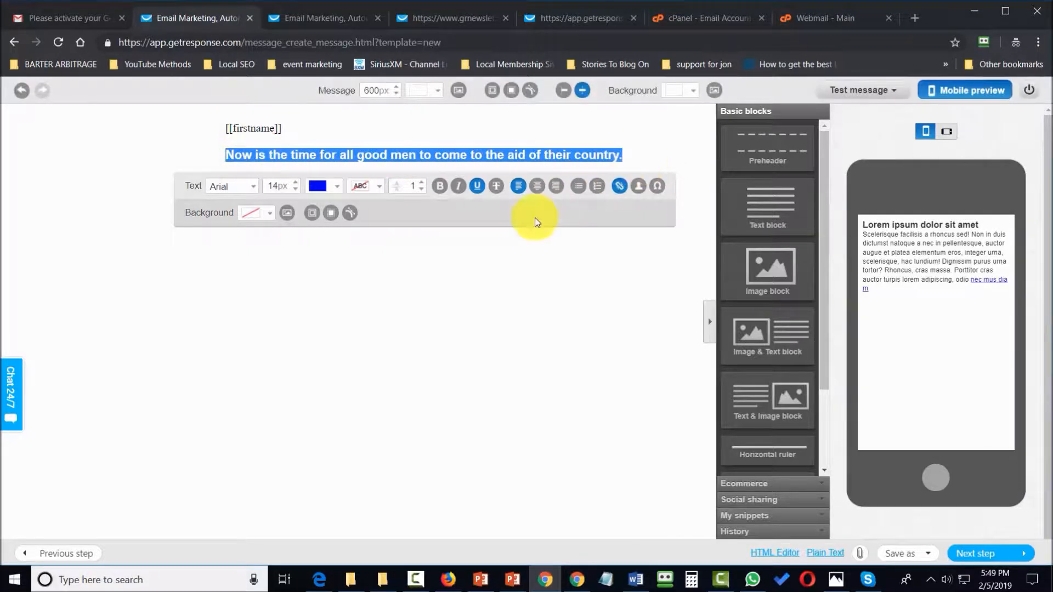
mouse_move(537, 157)
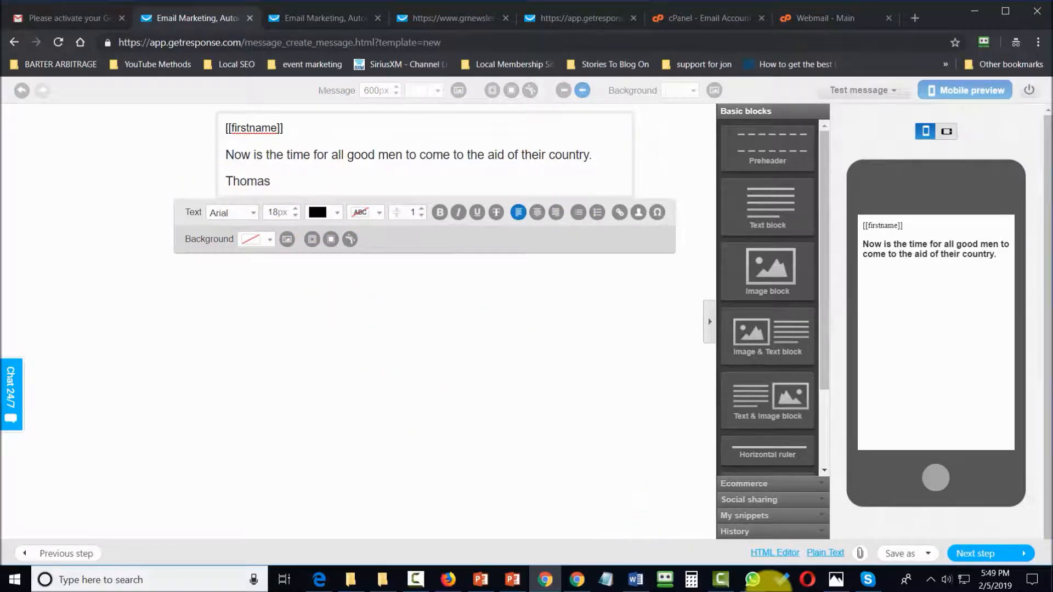
- Generate the plain text version from the HTML message and add blank lines between the greeting, sentence and signature
left_click(823, 554)
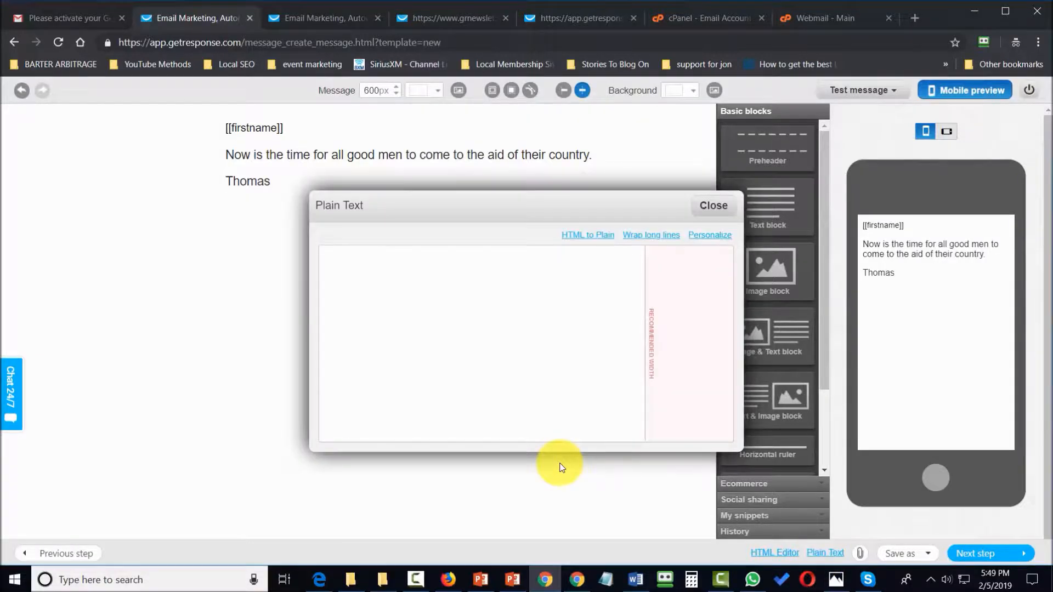
left_click(585, 237)
left_click(399, 259)
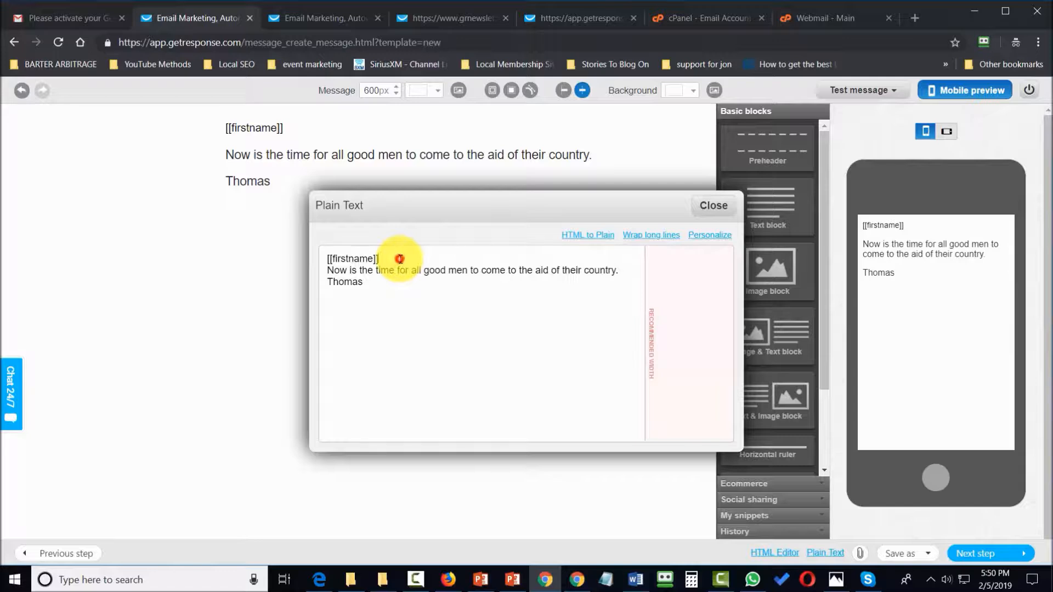
key("Return")
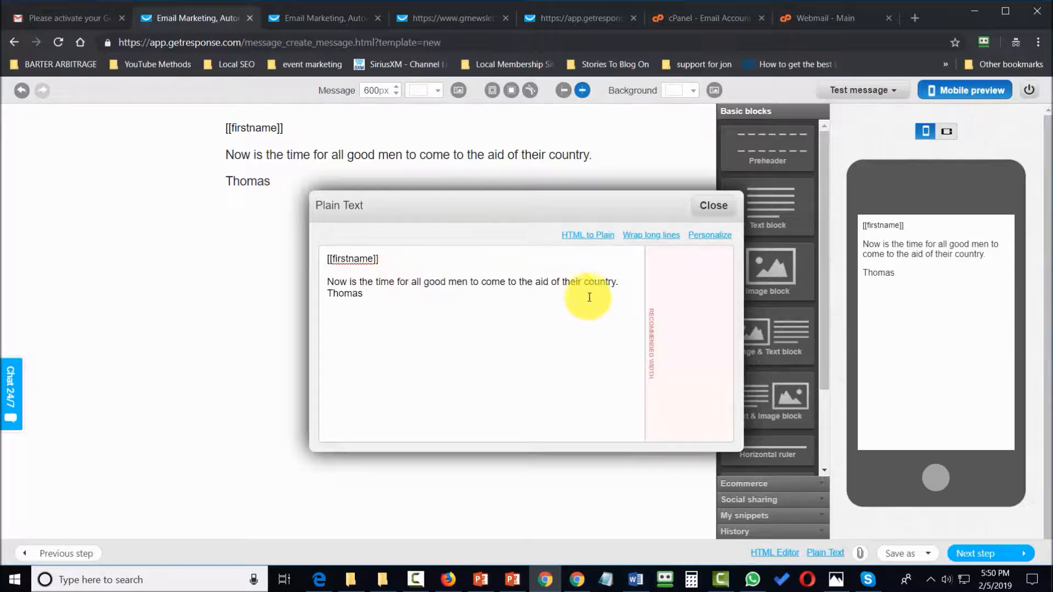
left_click(623, 280)
key("Return")
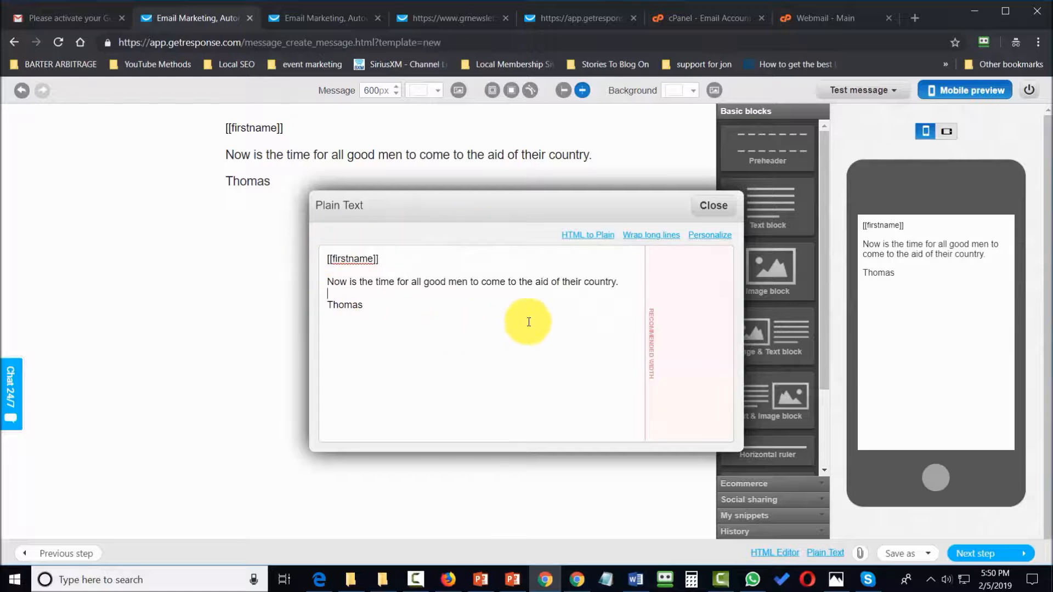
left_click(709, 207)
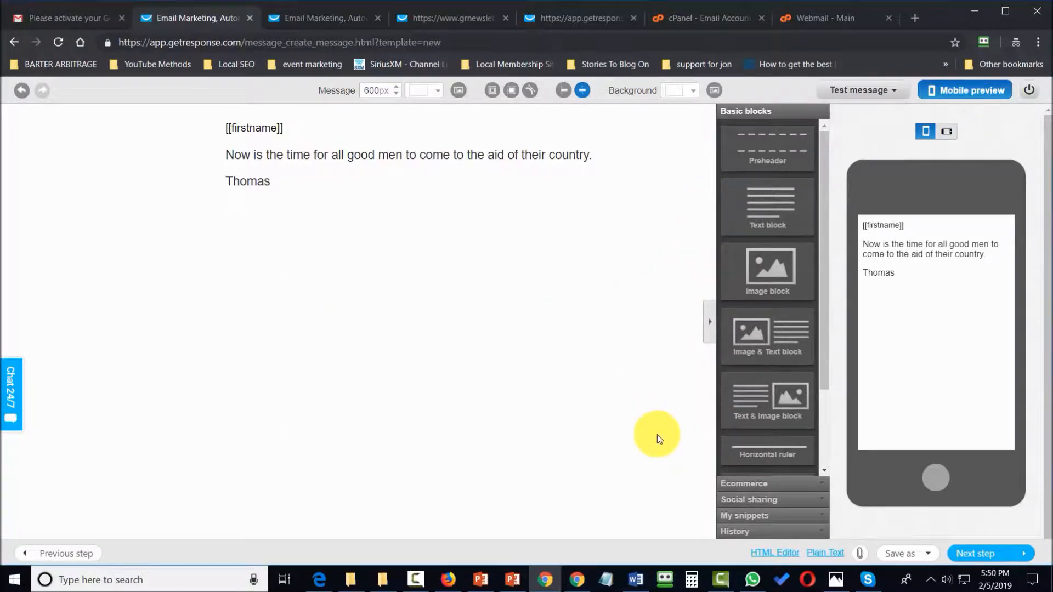
- Continue to the recipients and include the craigslistharrisburgeast list
left_click(930, 554)
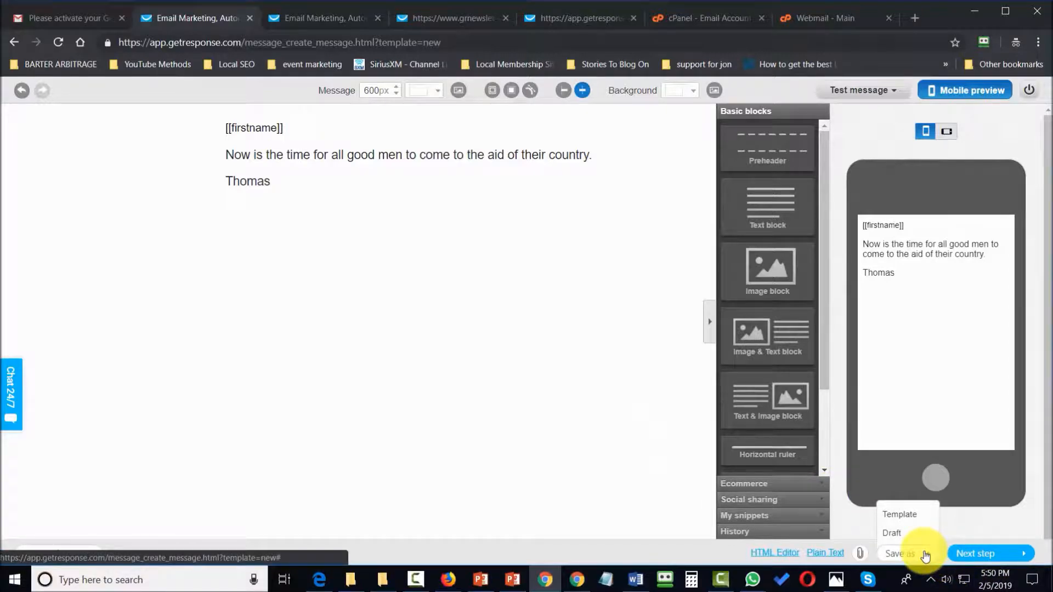
left_click(1024, 557)
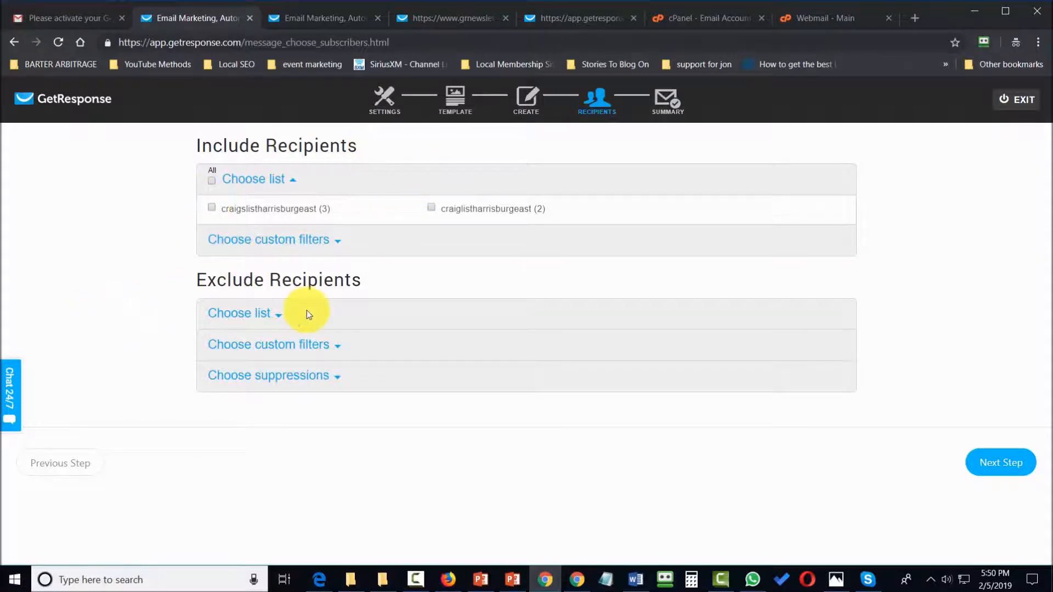
left_click(212, 208)
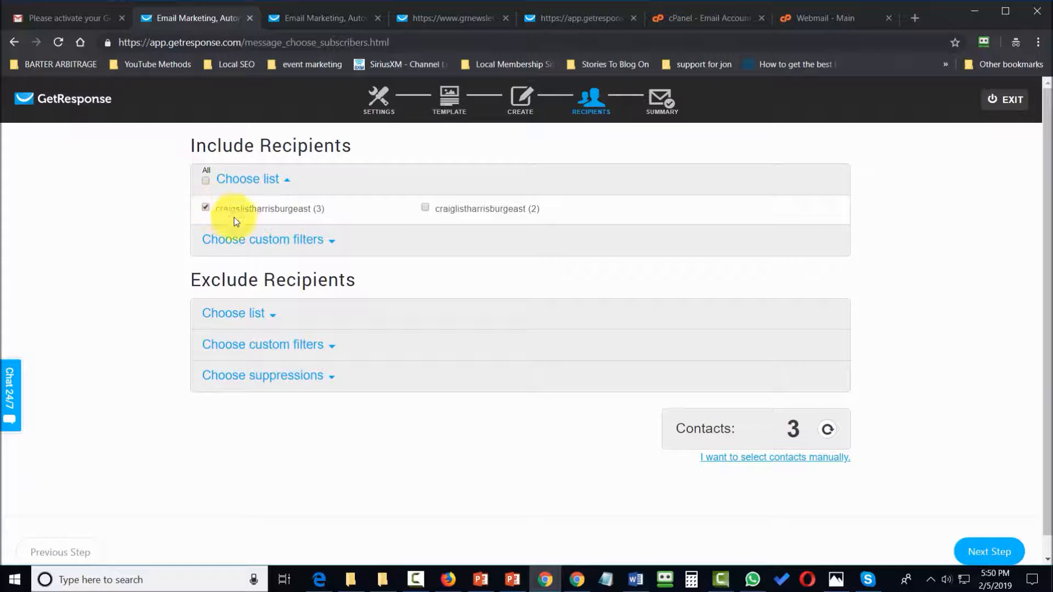
left_click(329, 239)
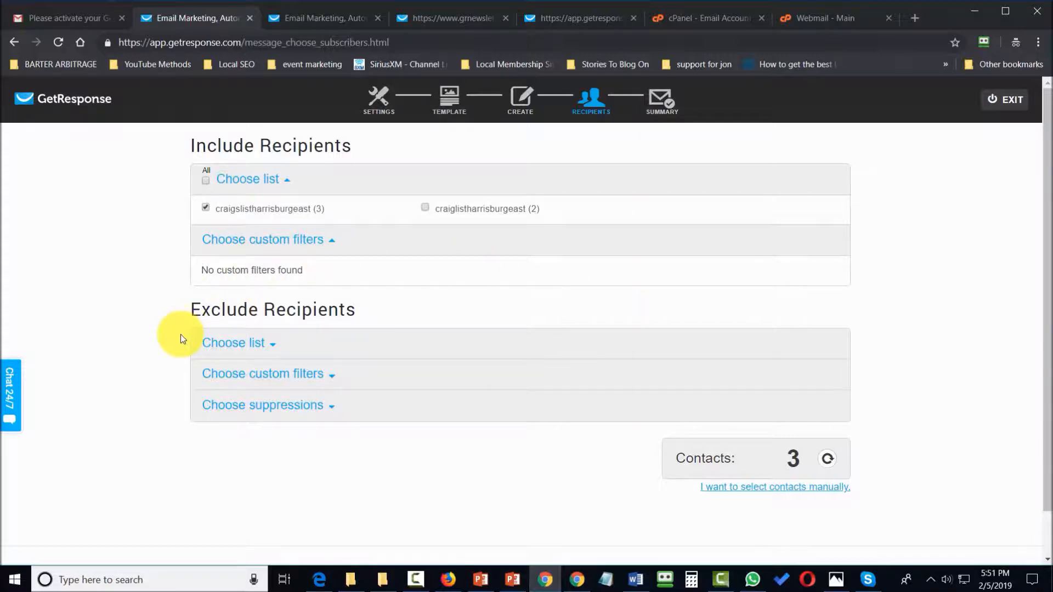
- Exclude the before015 suppression list from the recipients and continue to the message summary
left_click(320, 405)
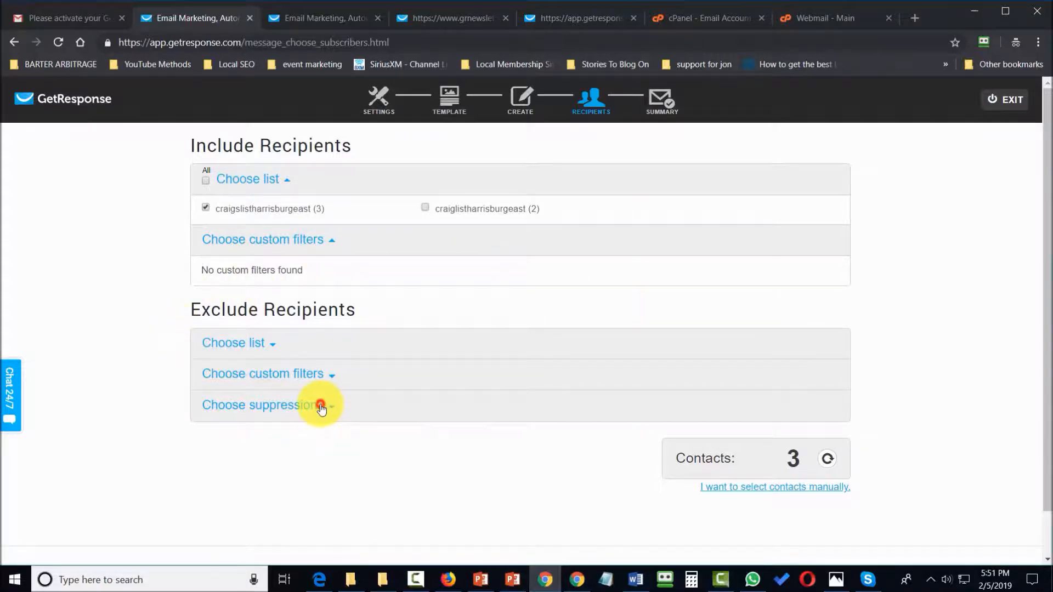
left_click(206, 435)
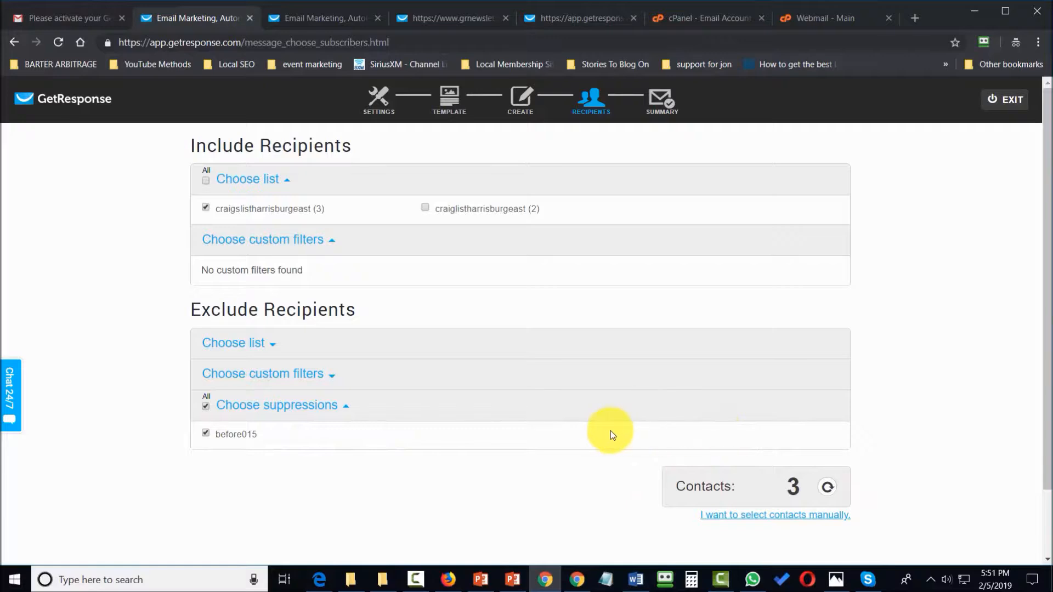
scroll(608, 432, "down", 2)
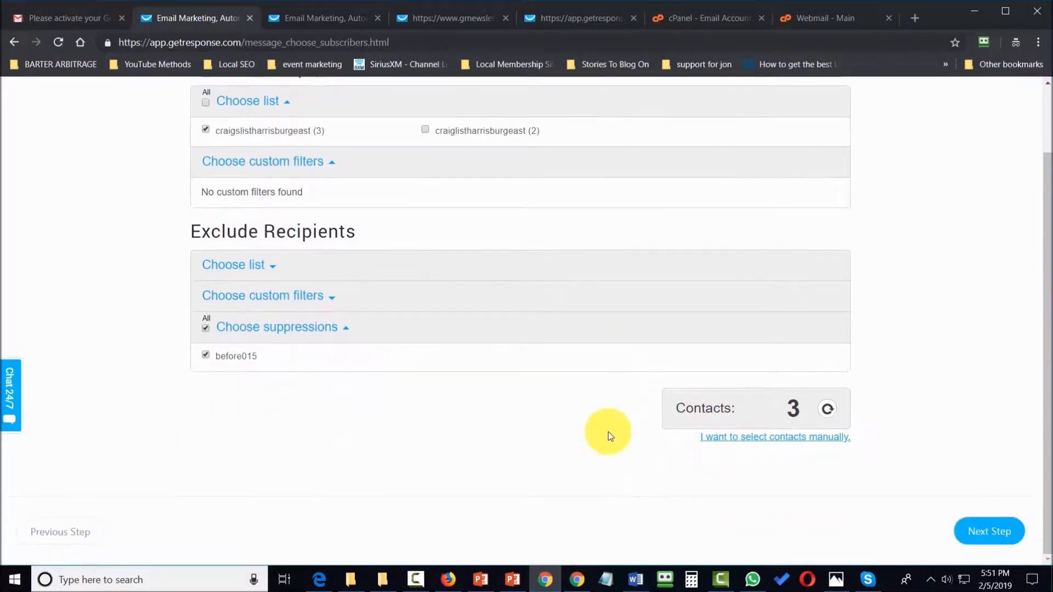
left_click(989, 537)
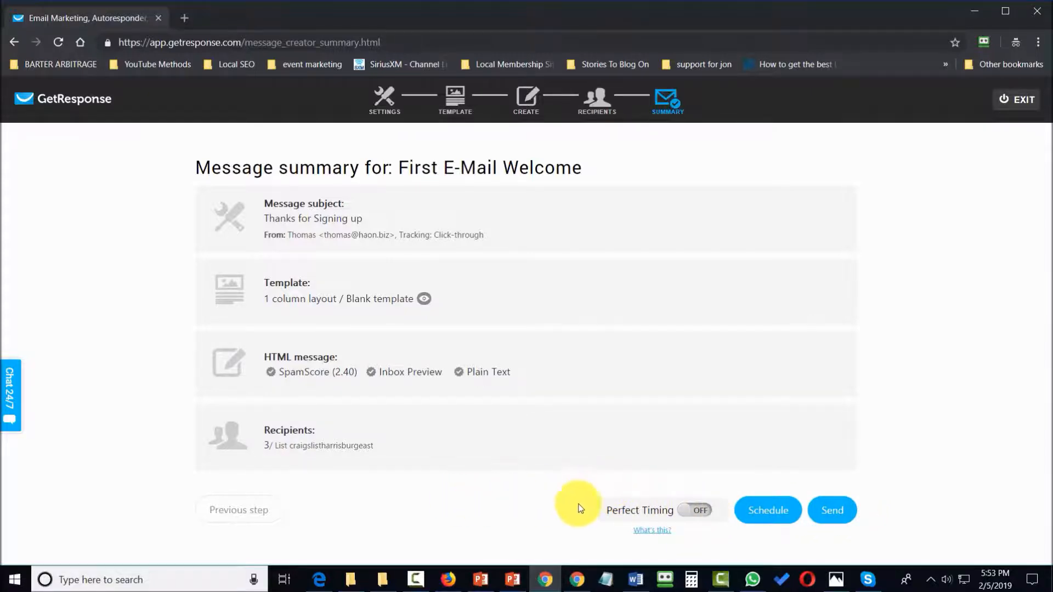
left_click(697, 513)
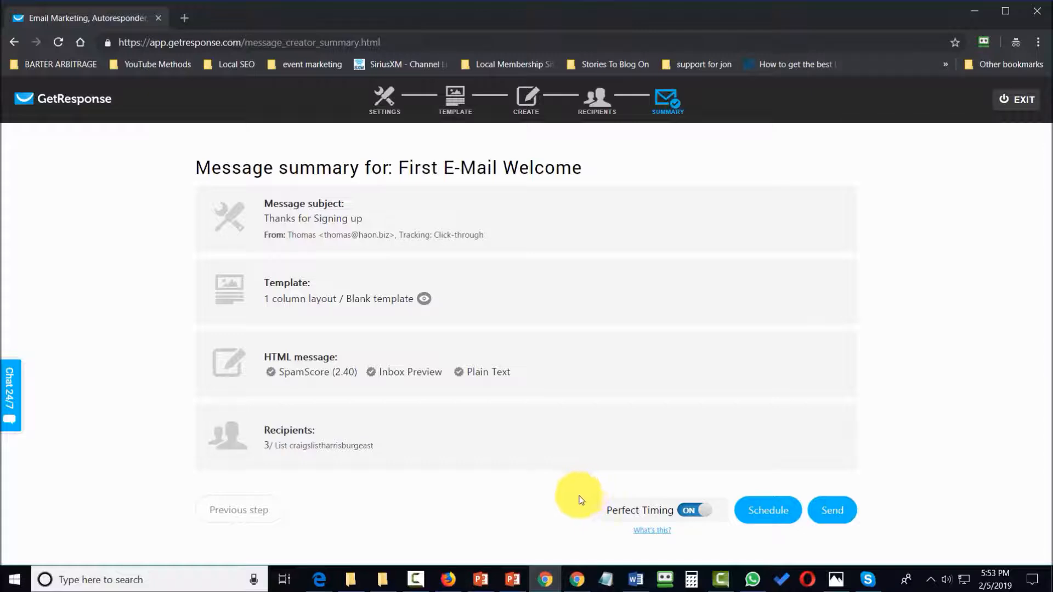
left_click(694, 510)
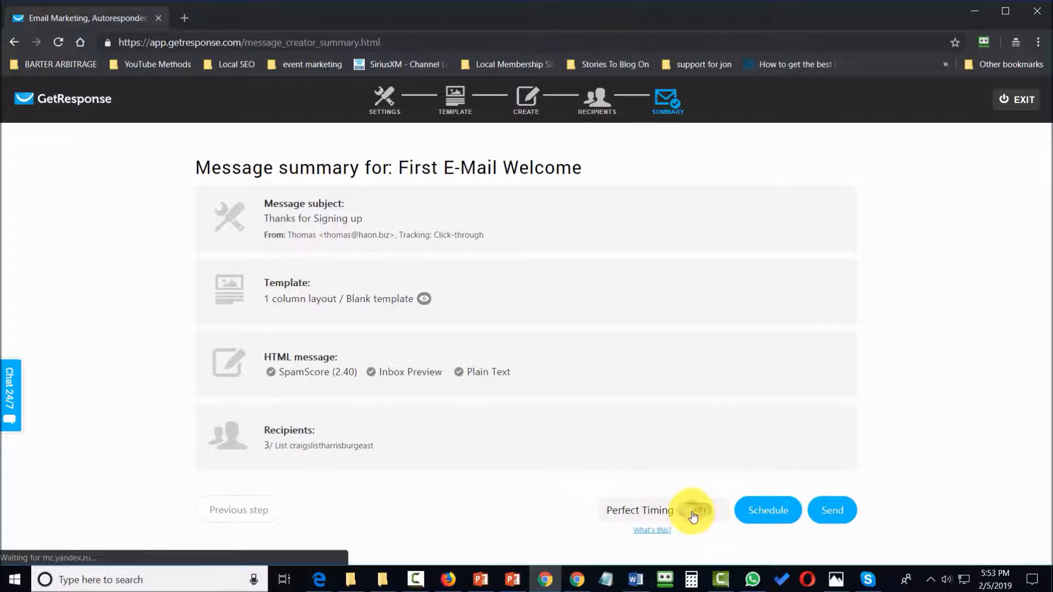
left_click(759, 512)
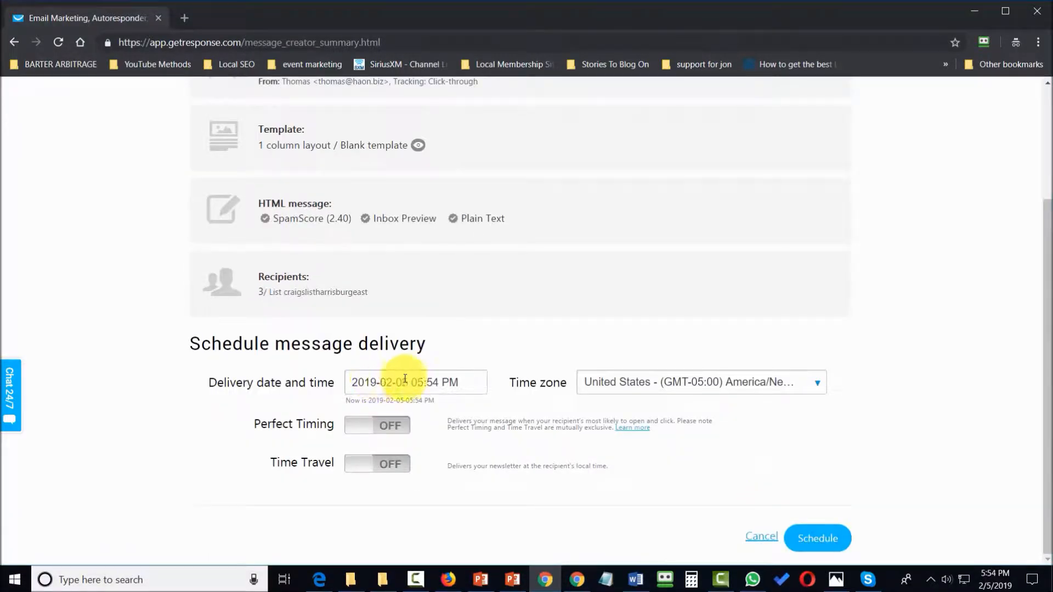
left_click(760, 537)
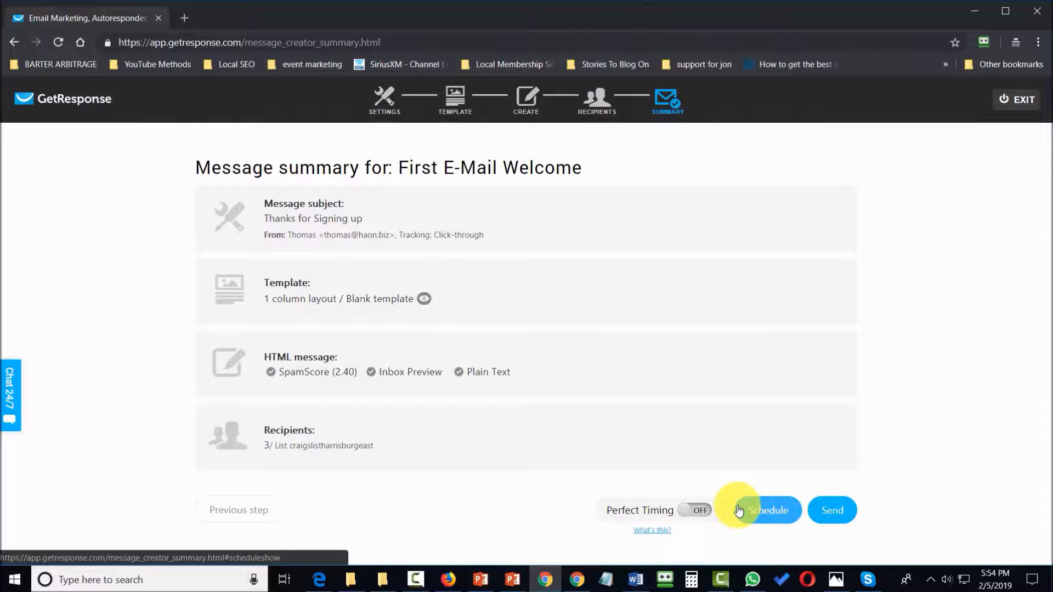
- Send the First E-Mail Welcome newsletter without scheduling it
left_click(834, 513)
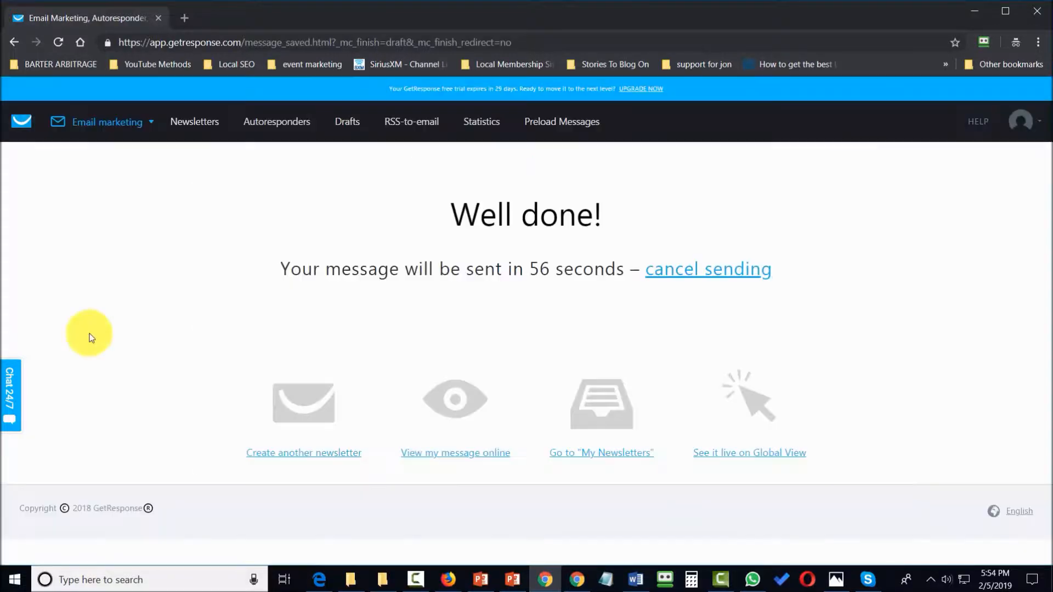
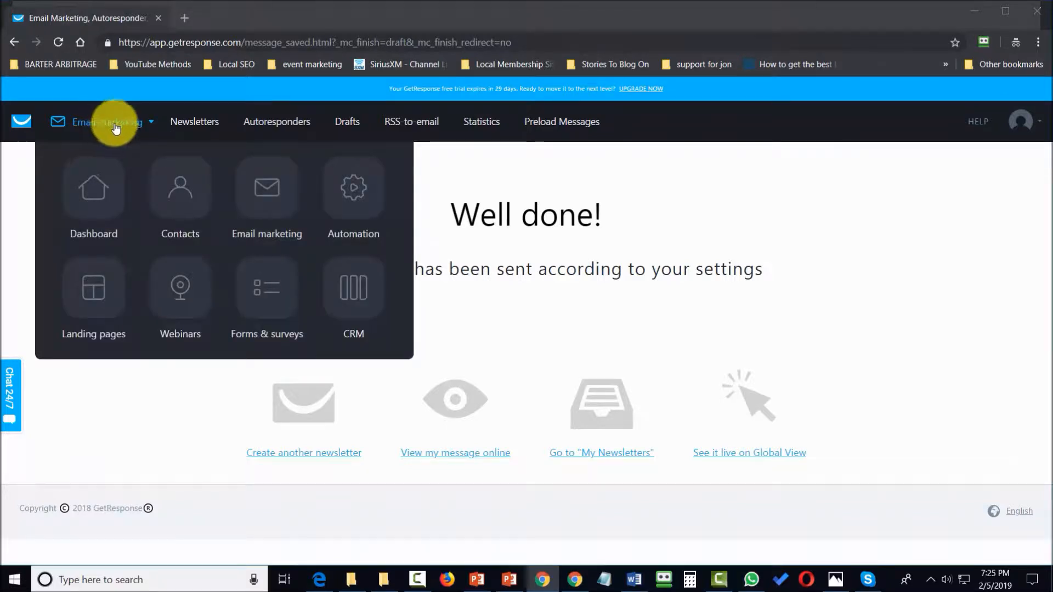
- Start a new autoresponder named "aftersignup" and review its list, send time and weekday settings
left_click(286, 125)
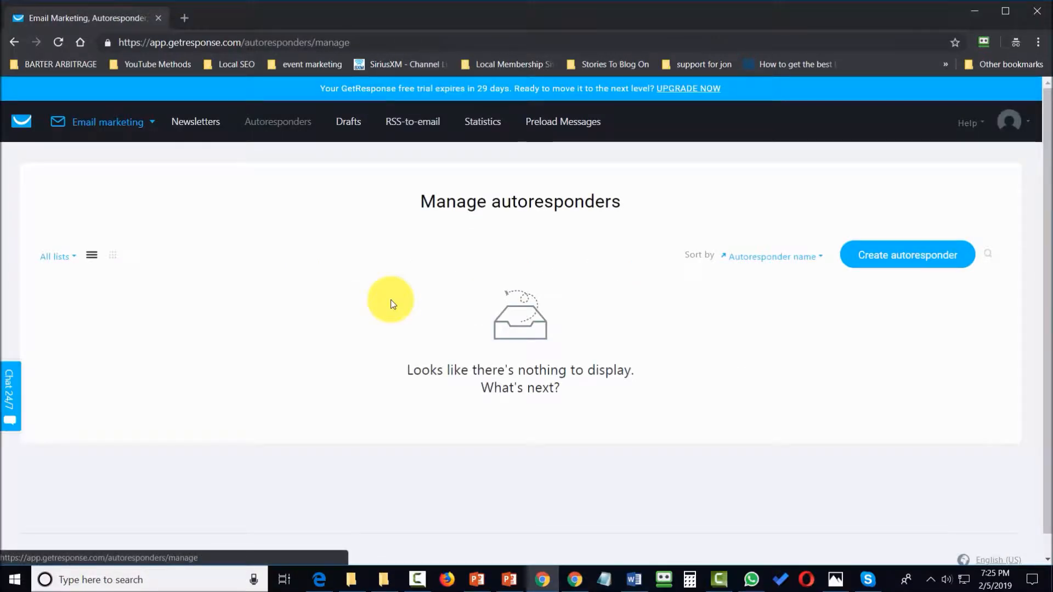
left_click(875, 257)
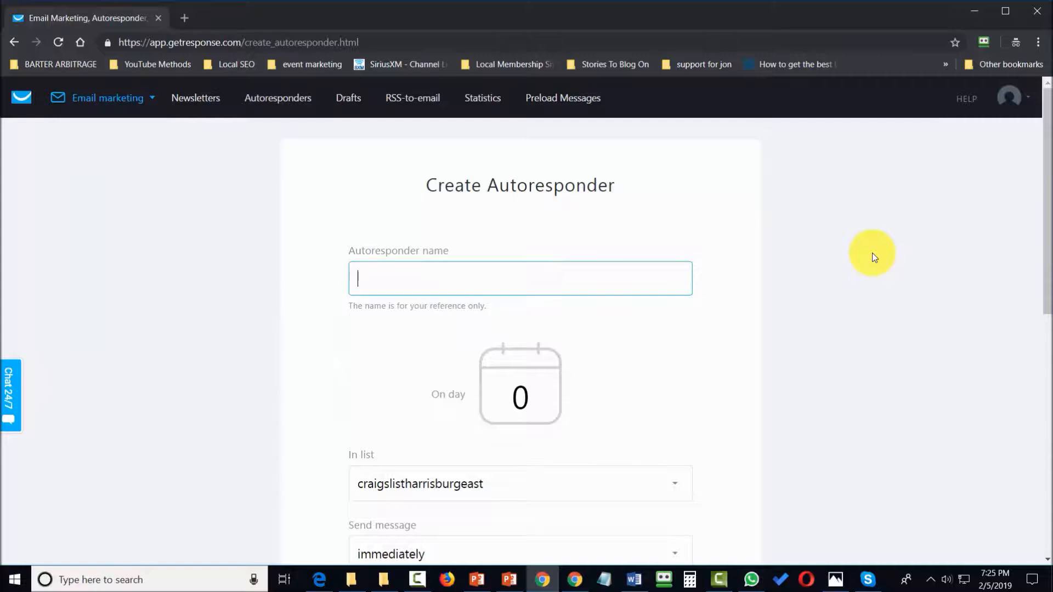
type("aftersignup")
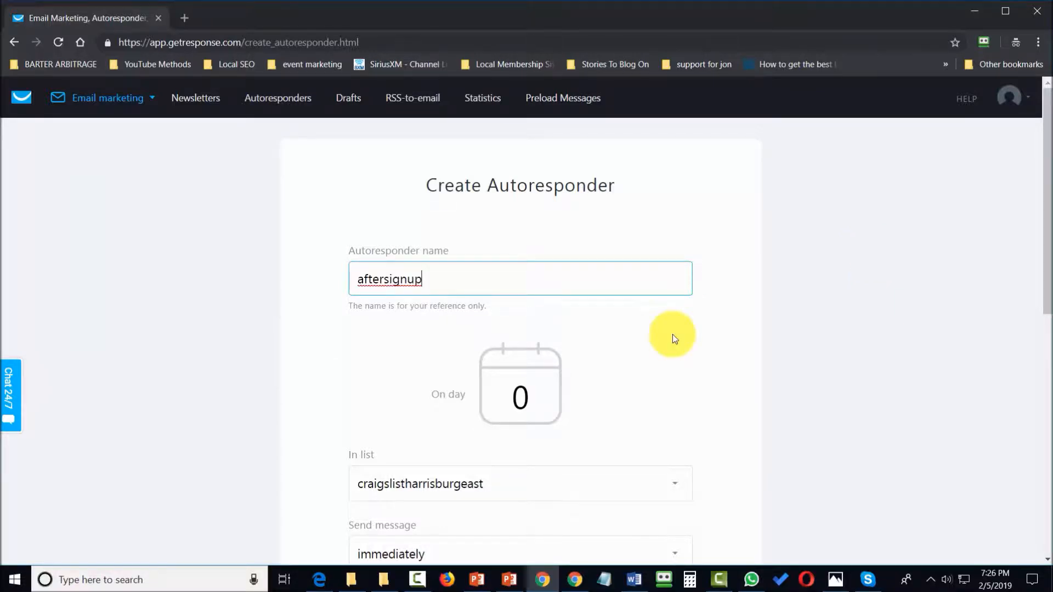
scroll(767, 281, "down", 2)
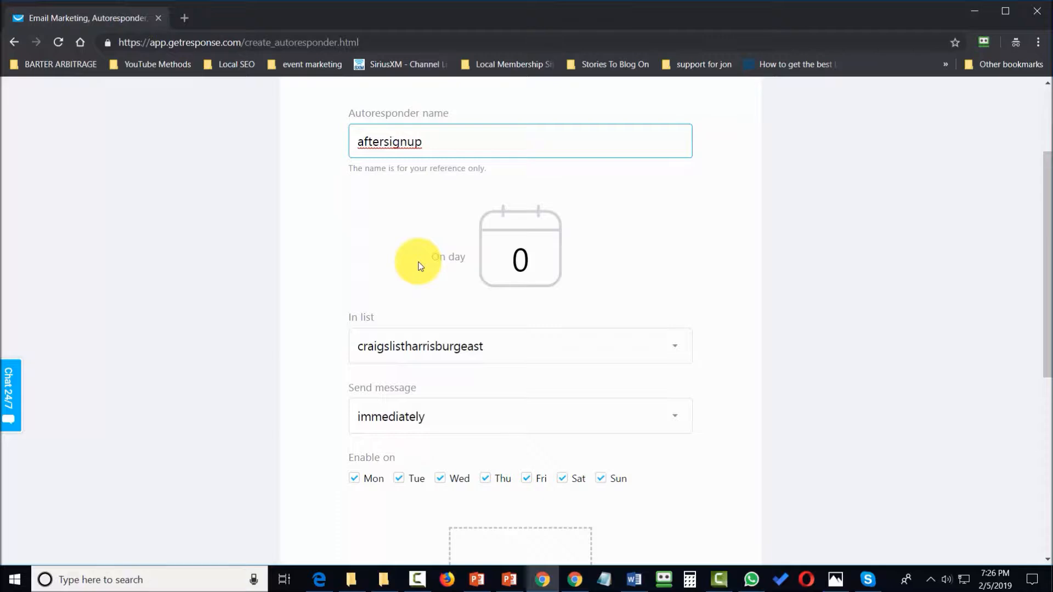
scroll(420, 266, "down", 1)
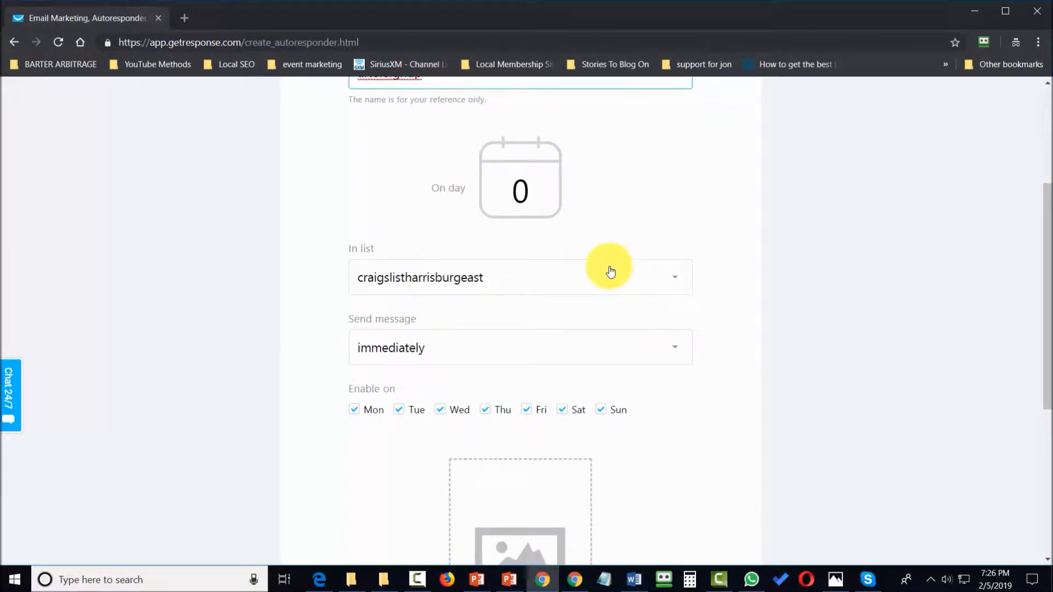
scroll(603, 271, "down", 1)
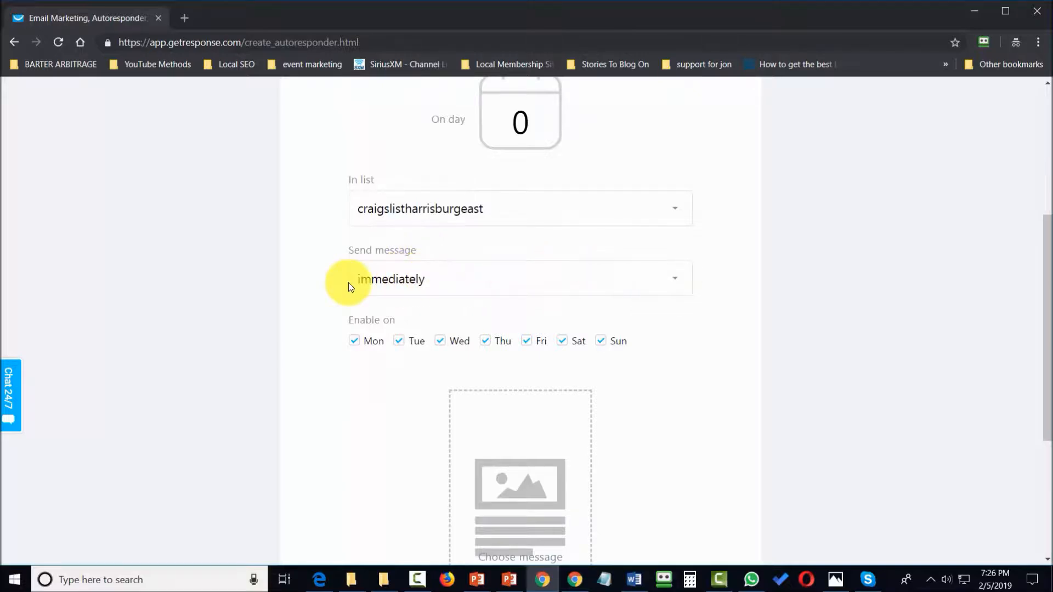
left_click(675, 278)
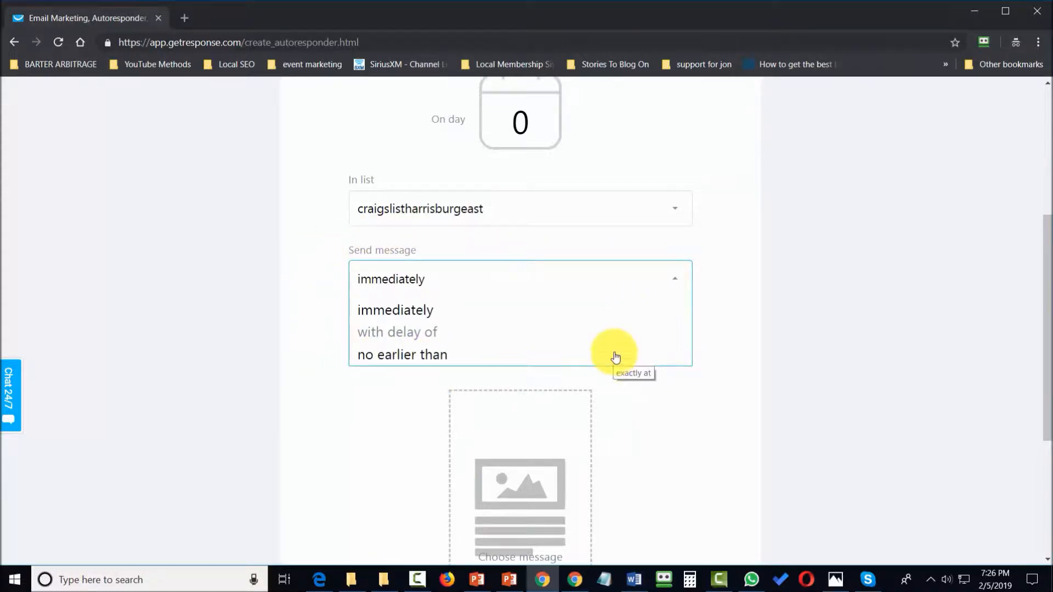
scroll(300, 284, "down", 3)
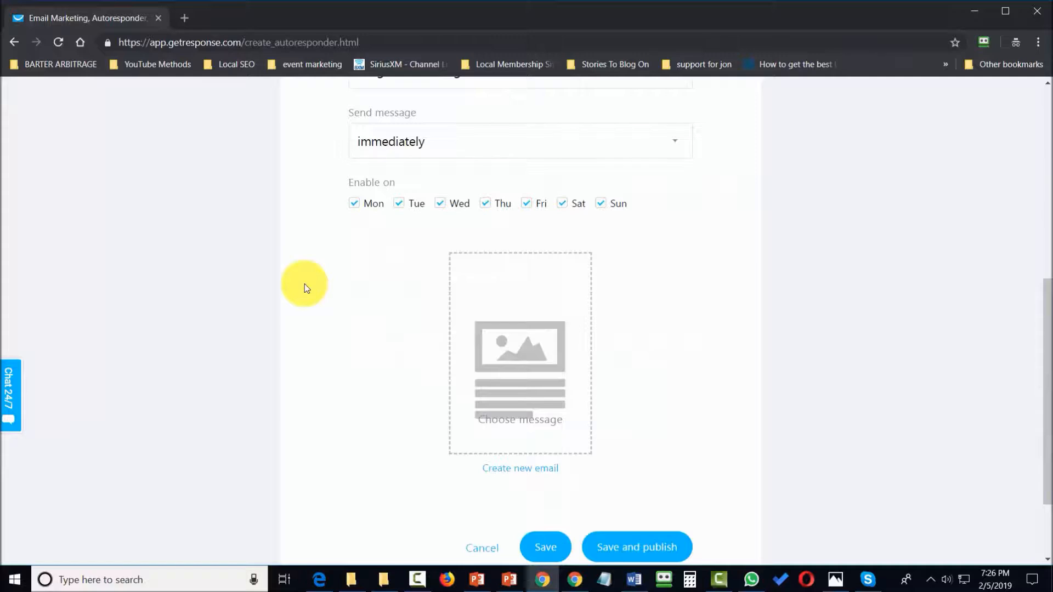
scroll(431, 236, "up", 1)
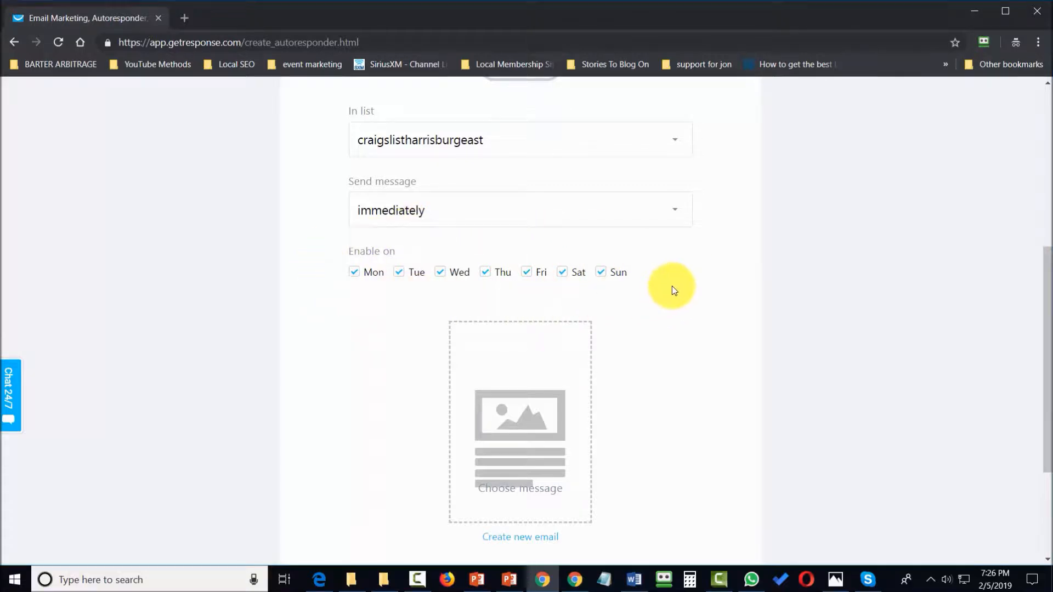
scroll(798, 400, "down", 2)
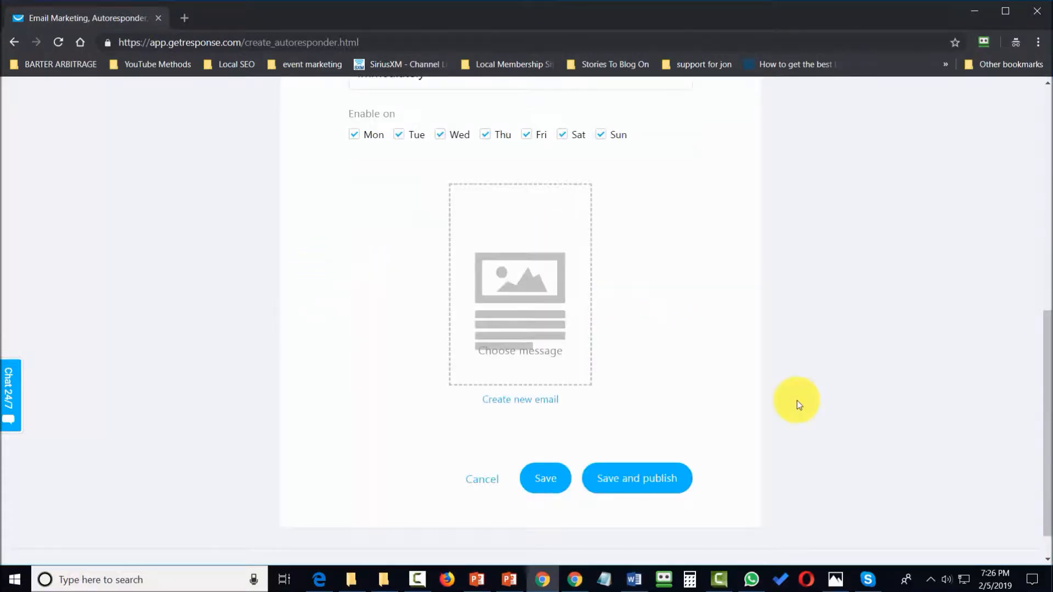
- Create a new email for the autoresponder named "Second E-Mail Get Started Training" with the subject "Day One of Your Training"
left_click(495, 400)
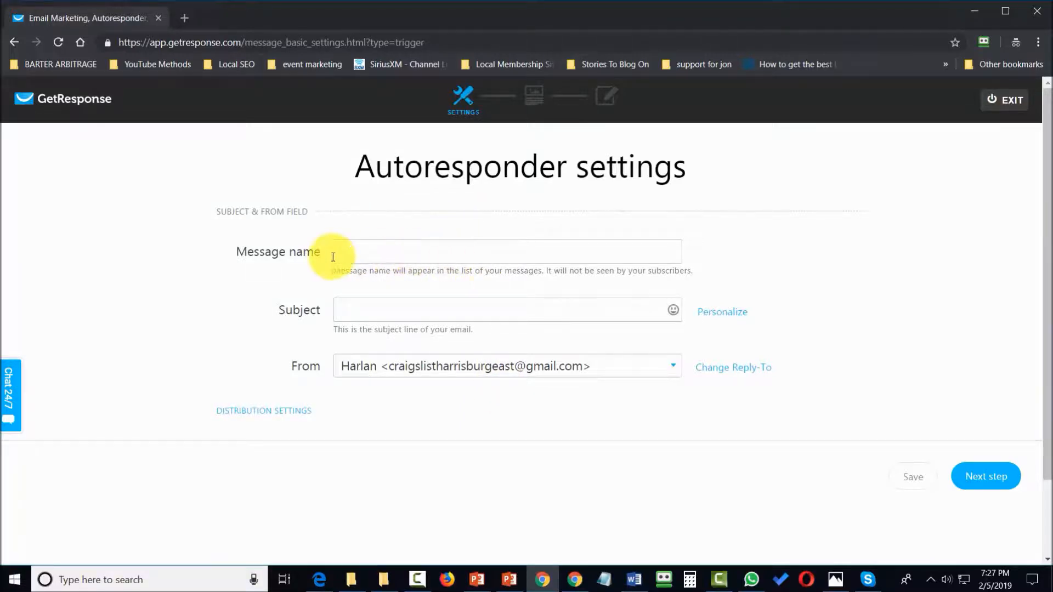
left_click(389, 254)
type("Second E-Mail Get Started Training")
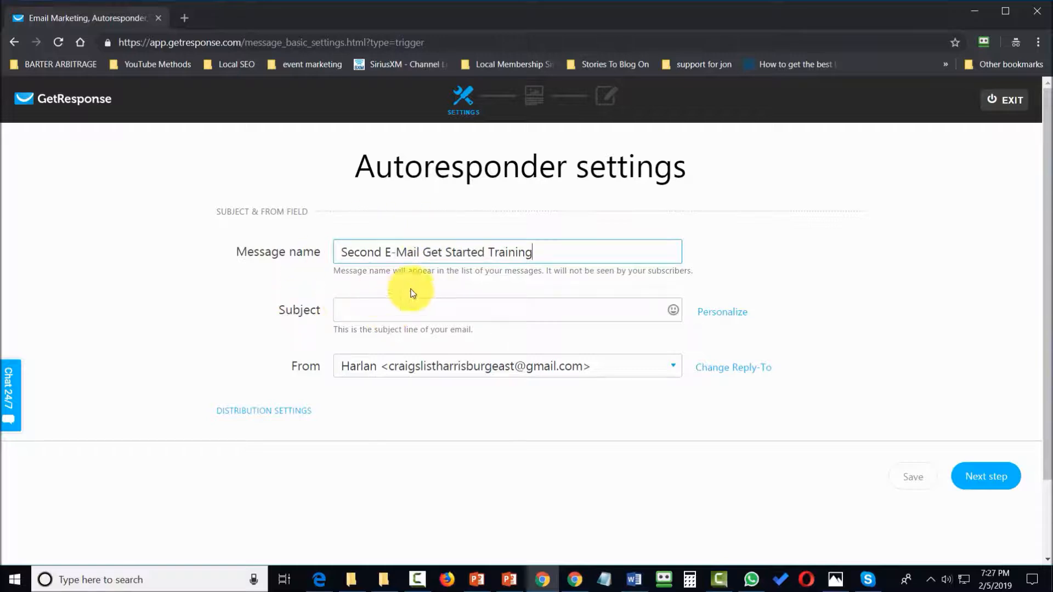
left_click(430, 313)
type("Day One of Your Training")
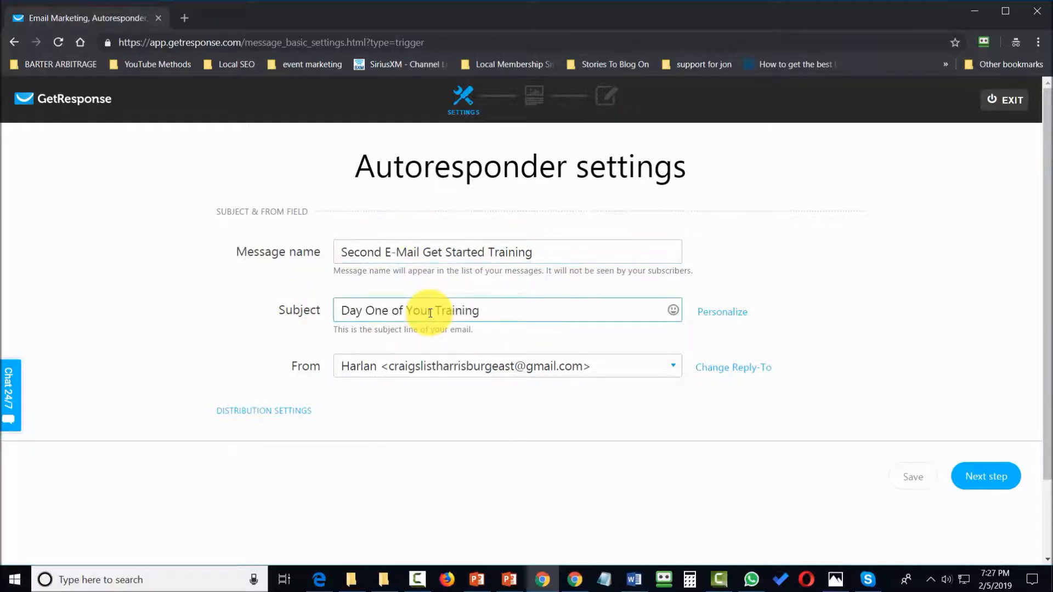
- Change the message's From address to the haon.biz sender and continue to the template selection
left_click(613, 370)
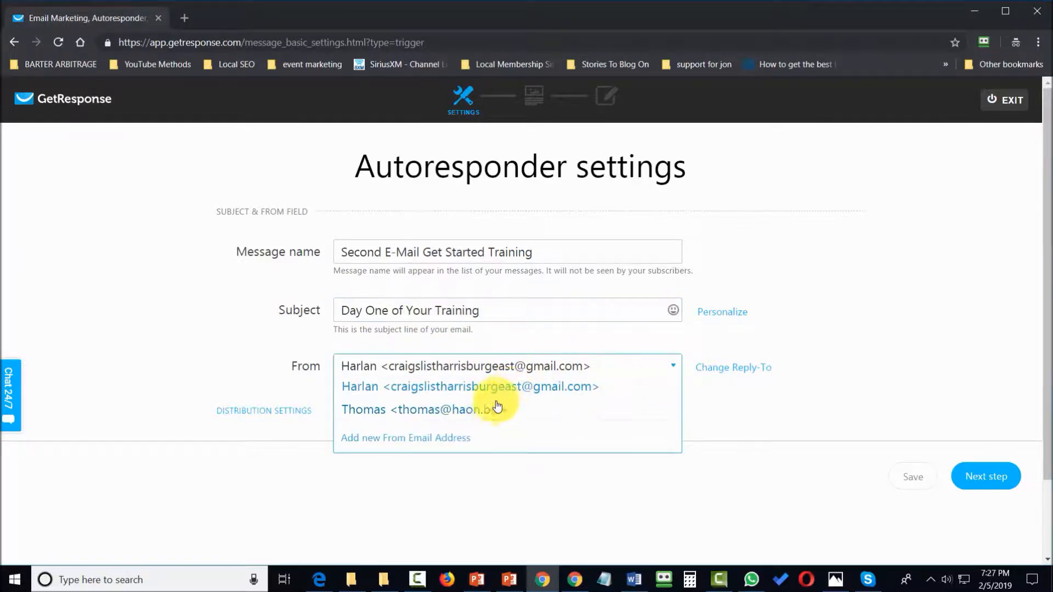
left_click(466, 411)
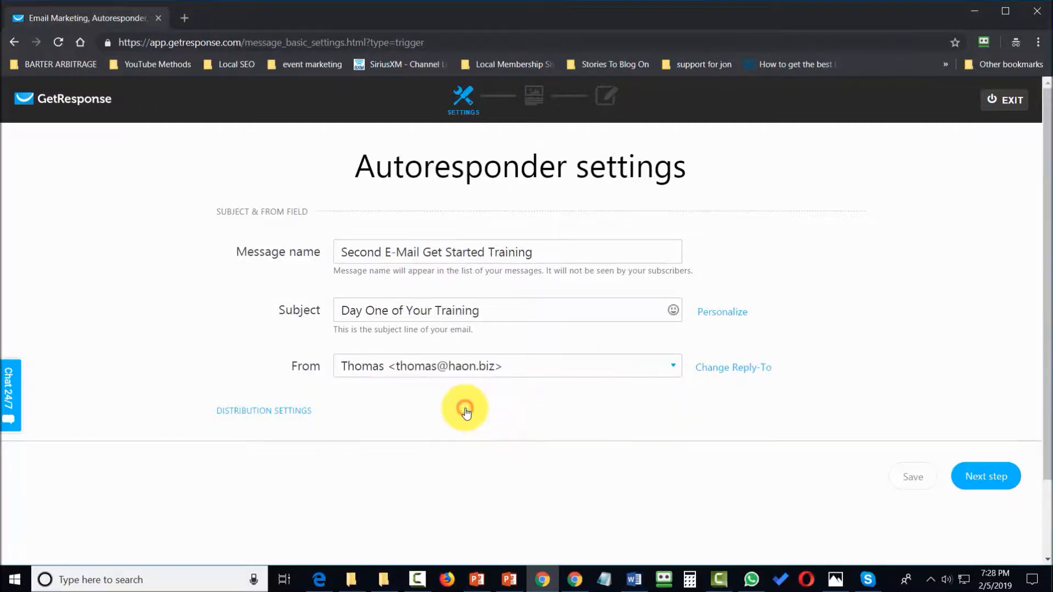
left_click(984, 480)
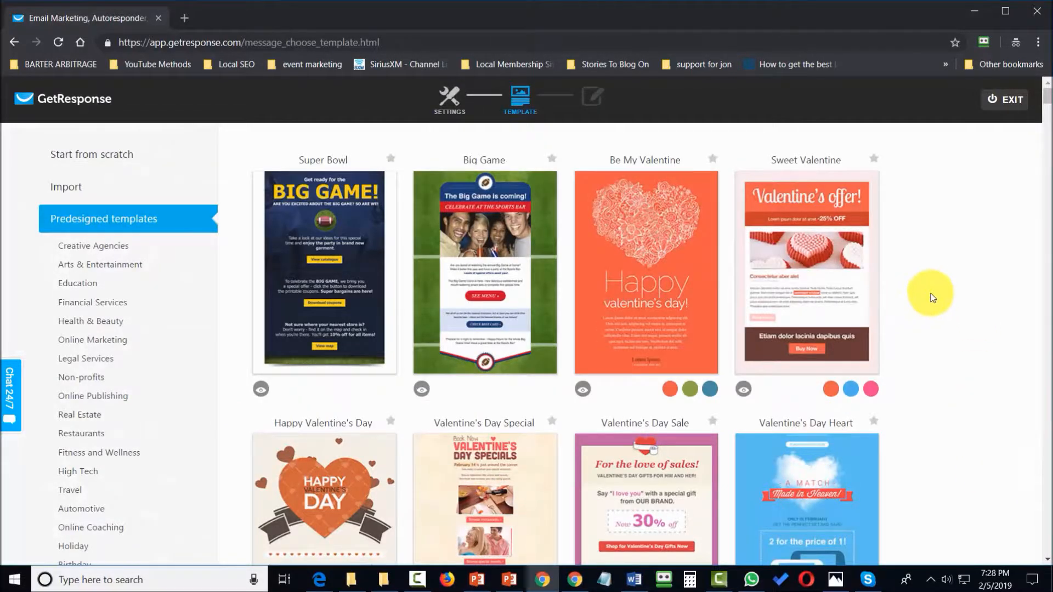
- Start the autoresponder email from scratch using the Blank template
mouse_move(309, 227)
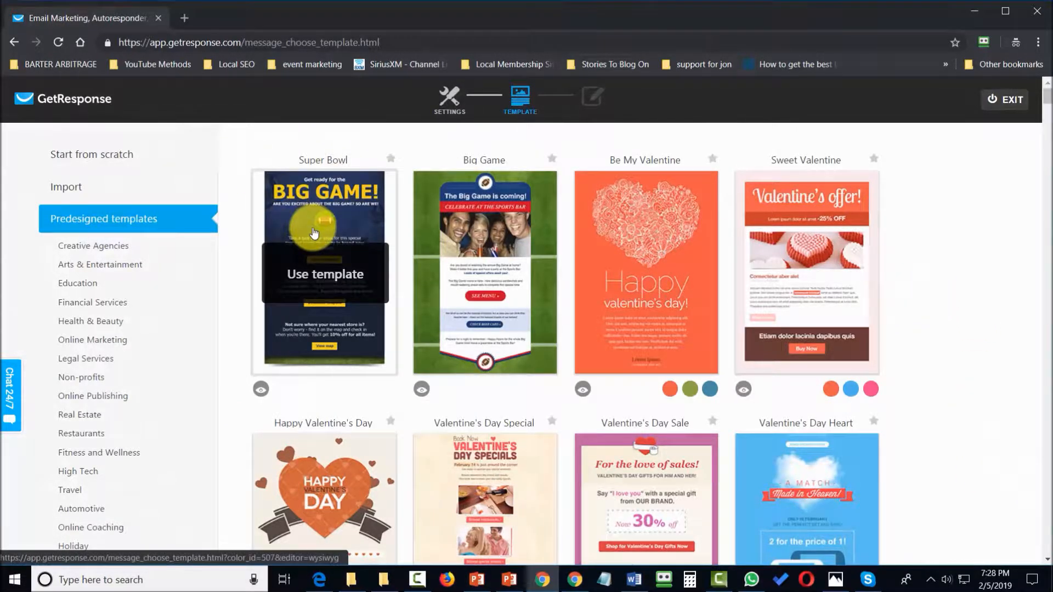
mouse_move(603, 283)
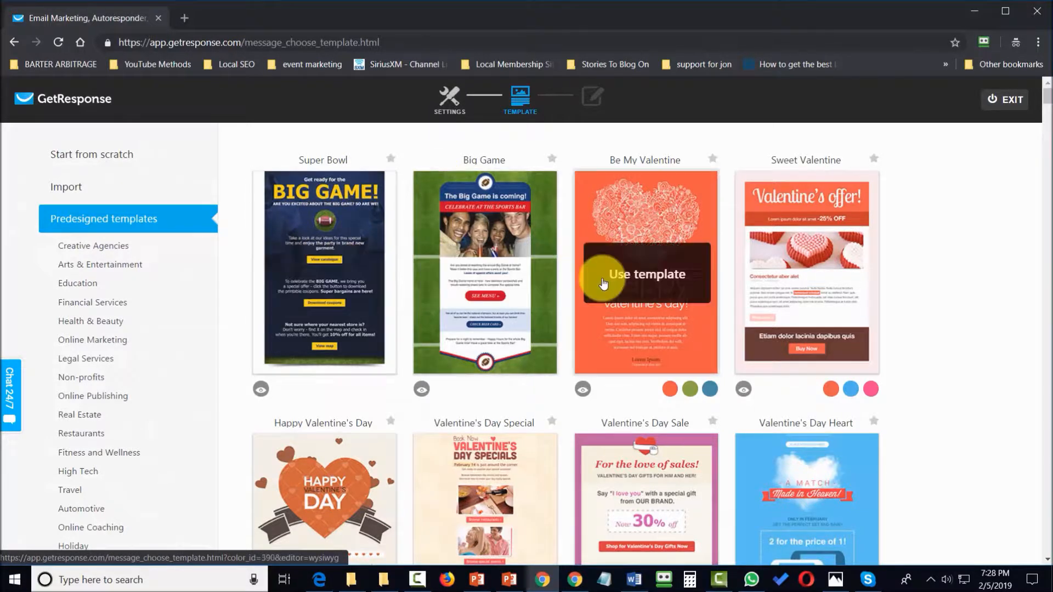
left_click(115, 156)
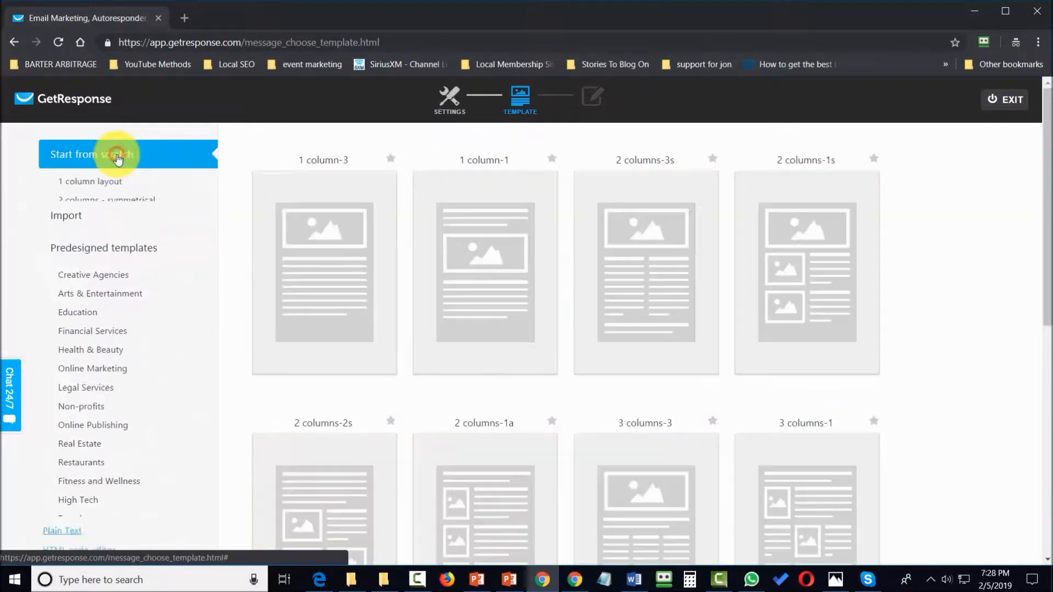
scroll(525, 265, "down", 4)
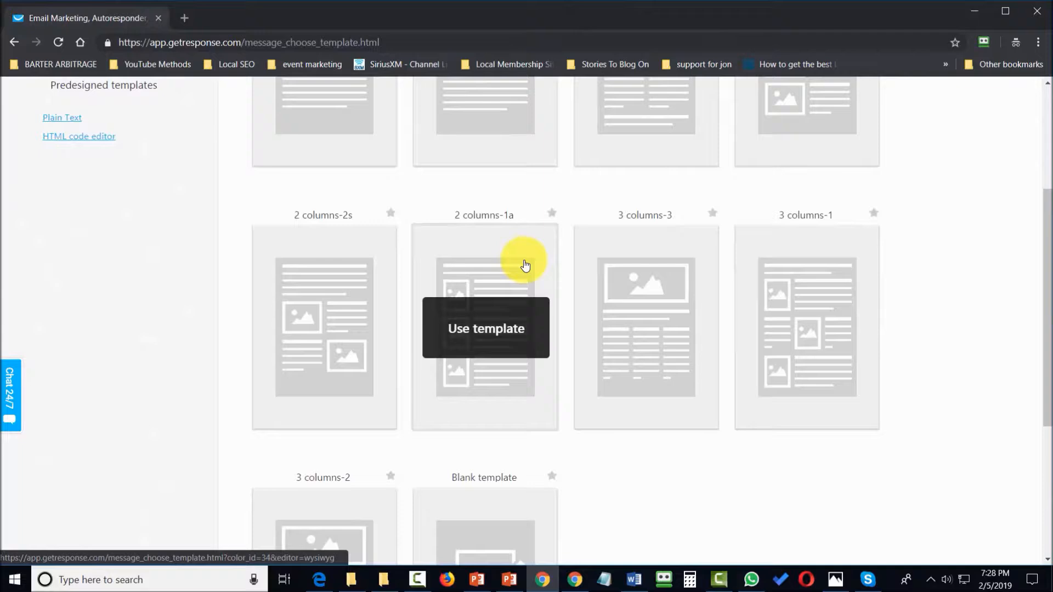
scroll(322, 327, "down", 4)
left_click(491, 390)
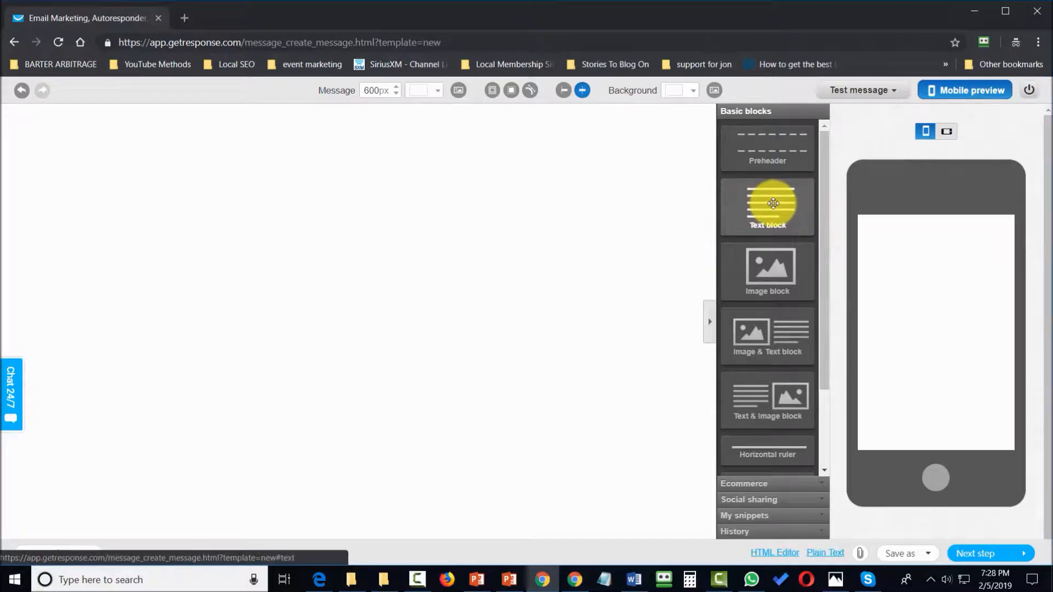
- Add a text block with [[firstname]], "Now is the time for all good men to come to the aid of their country." and a signature; check its plain-text version
left_click_drag(773, 203, 337, 164)
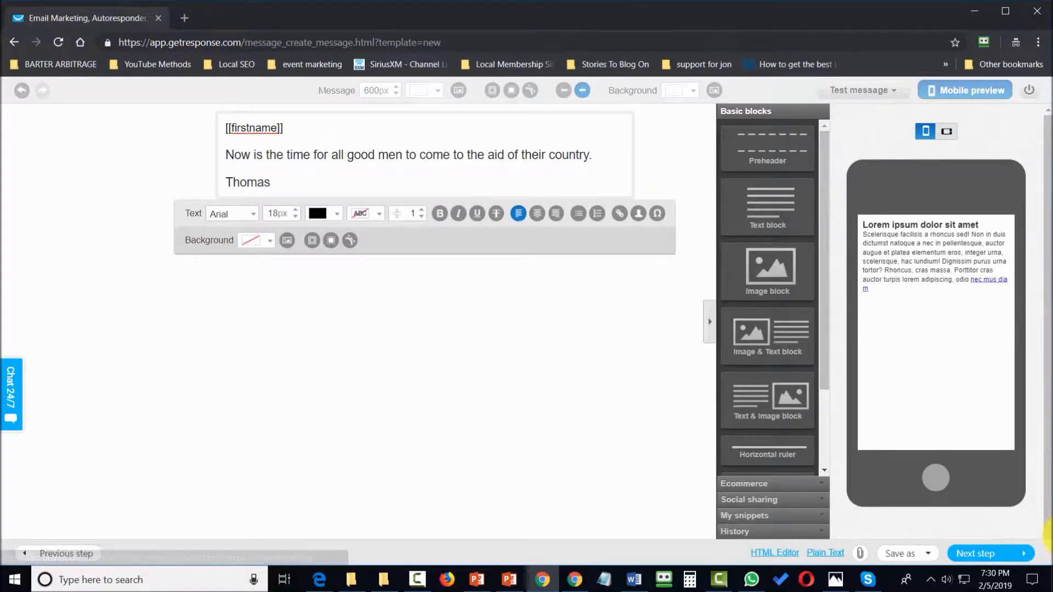
left_click(819, 556)
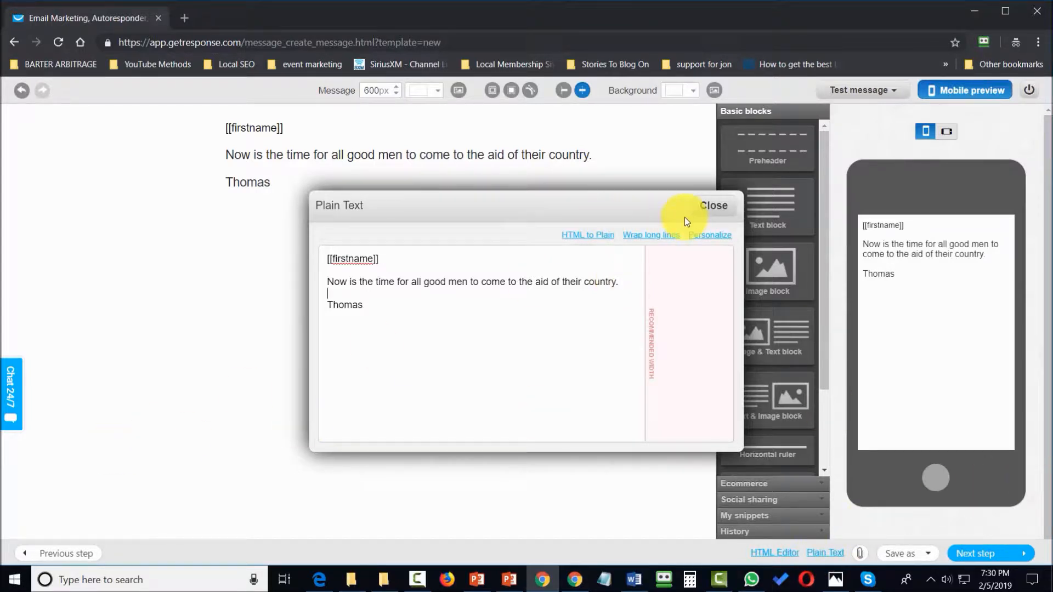
left_click(707, 206)
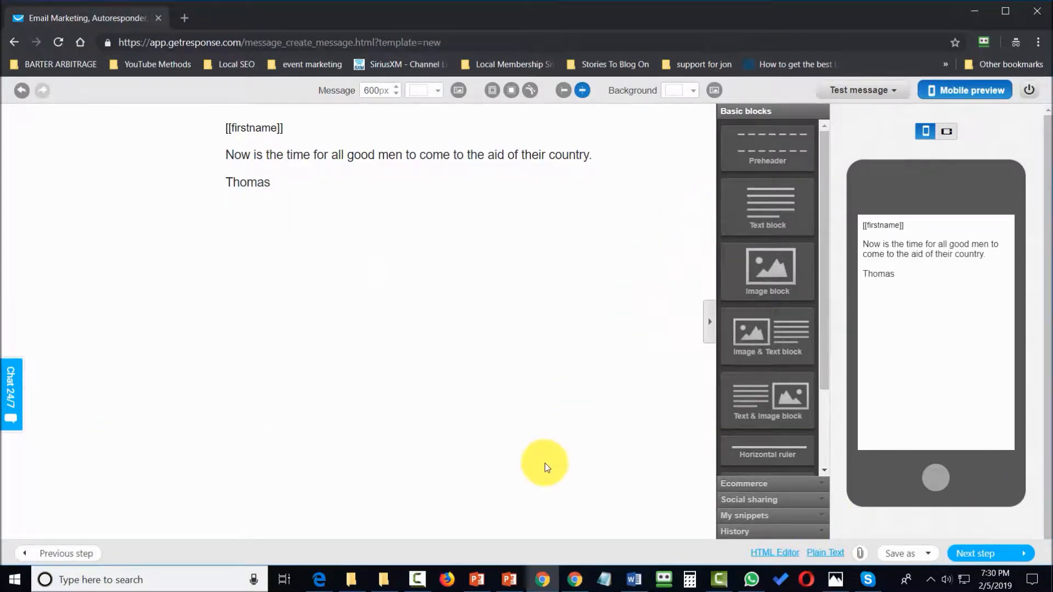
- Finish the email design, review the day 0 autoresponder's settings and message, and publish the autoresponder
left_click(1025, 555)
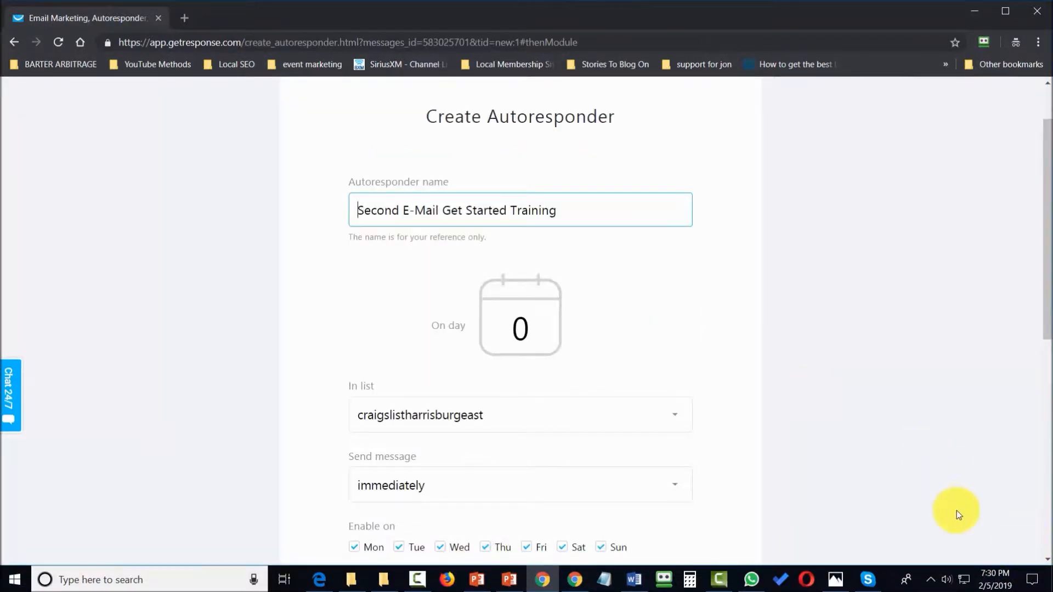
scroll(404, 404, "down", 7)
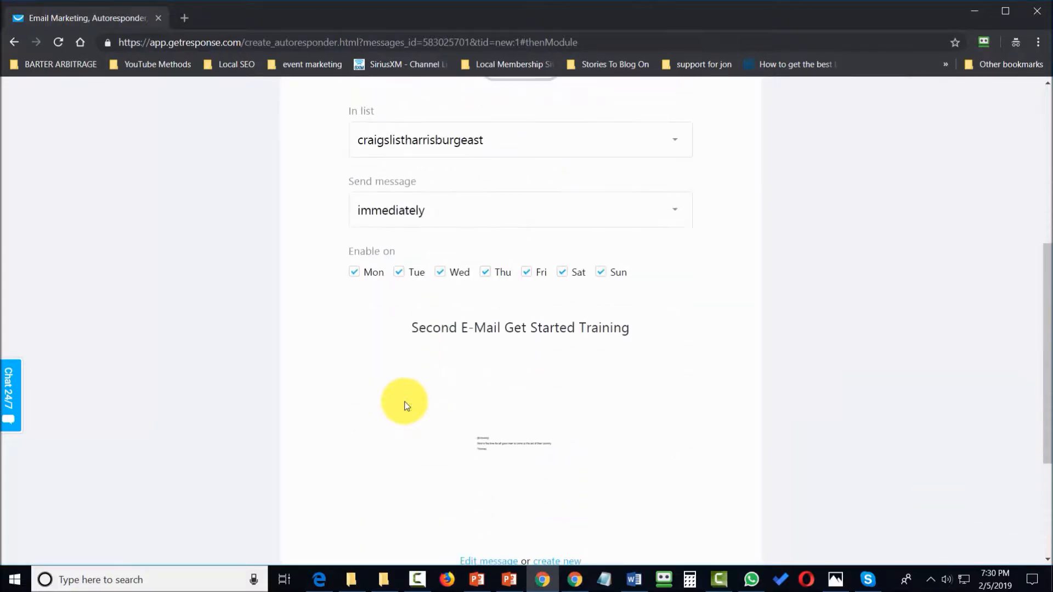
scroll(398, 356, "up", 5)
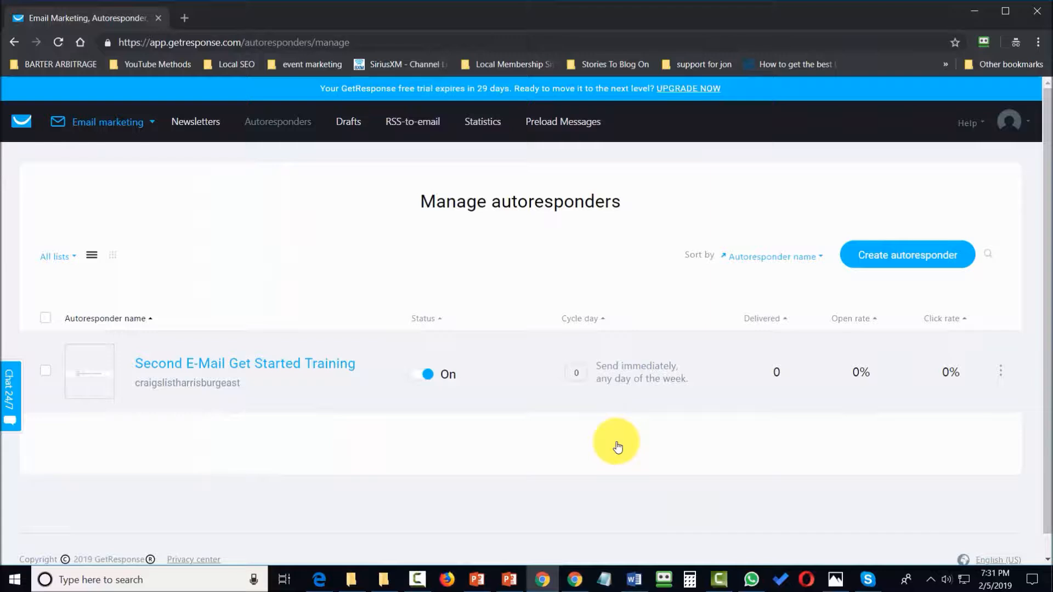
- Start another autoresponder named "Second Day Training" for day 1, sent at the same time signed up on every weekday
left_click(892, 264)
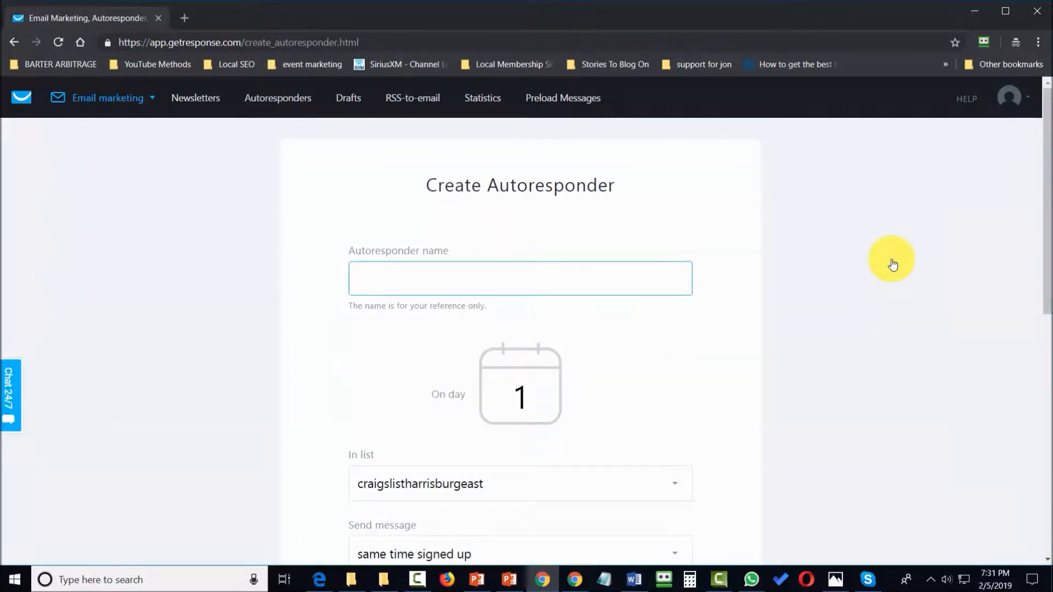
scroll(692, 367, "down", 4)
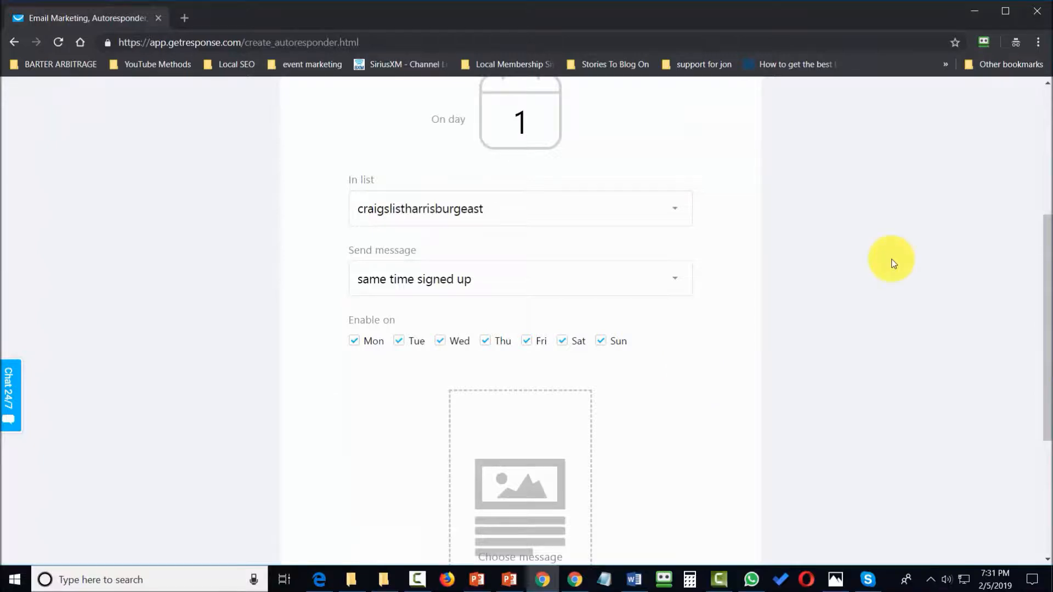
scroll(630, 249, "up", 2)
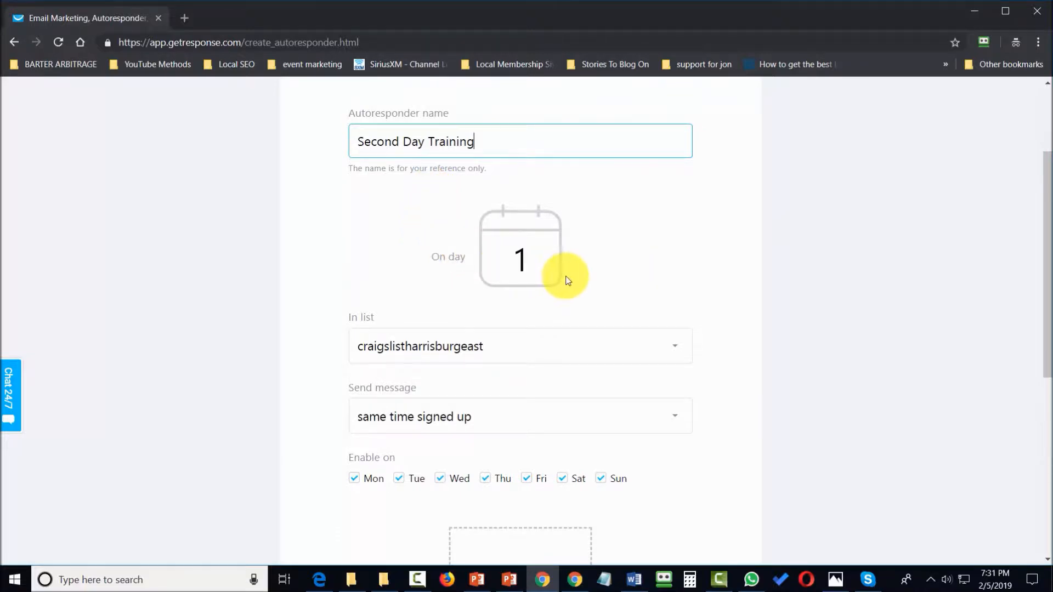
scroll(620, 242, "down", 4)
scroll(621, 245, "down", 3)
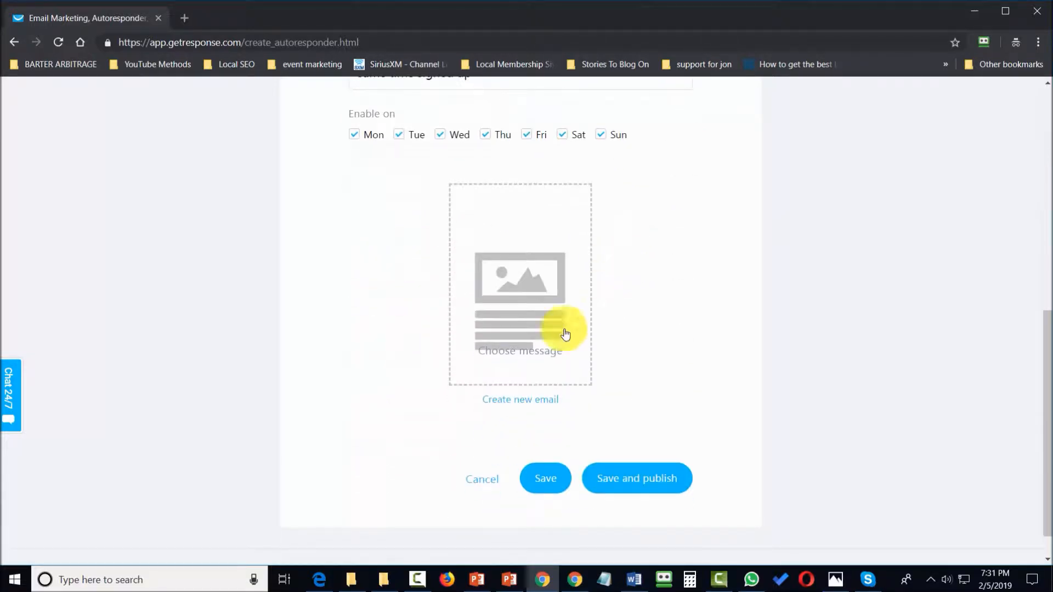
- Create its email "Day Two E-Mail" with subject "Training Day Two" and personalized text "Video Tutorials tell the whole story.", and publish the autoresponder
left_click(533, 402)
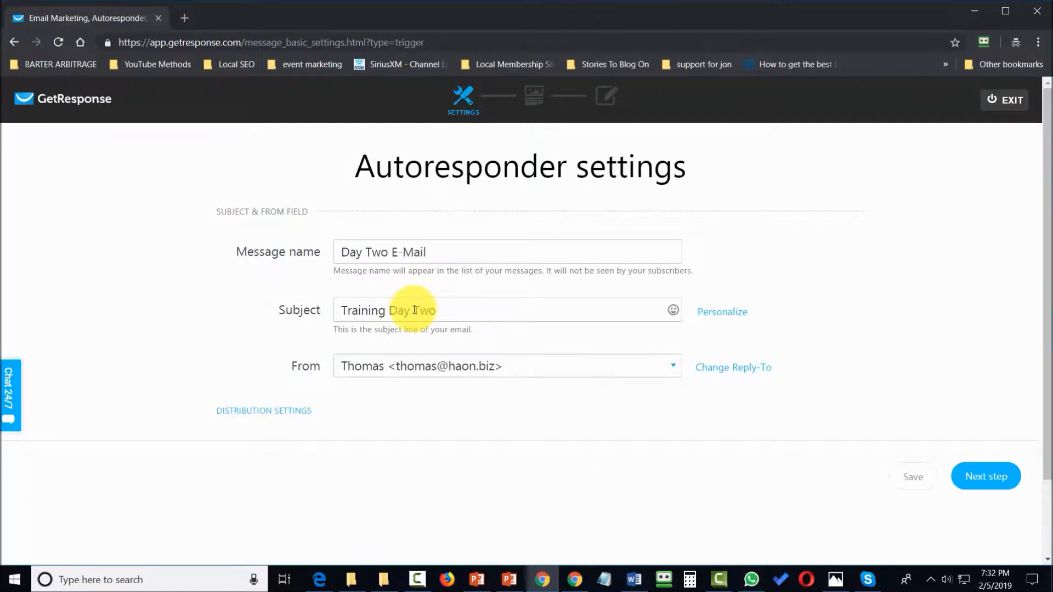
left_click(984, 480)
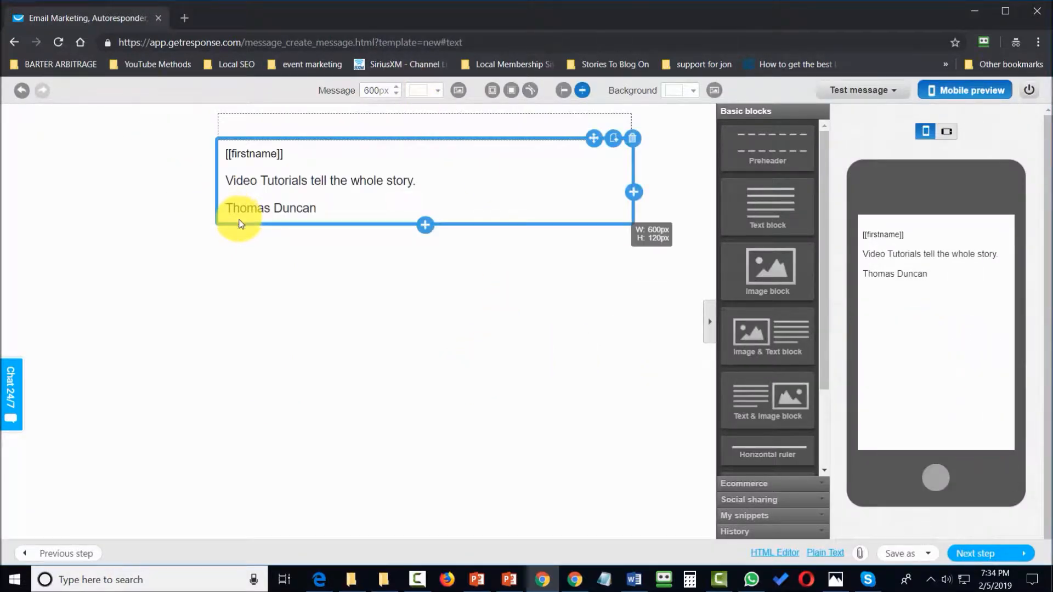
left_click(1025, 556)
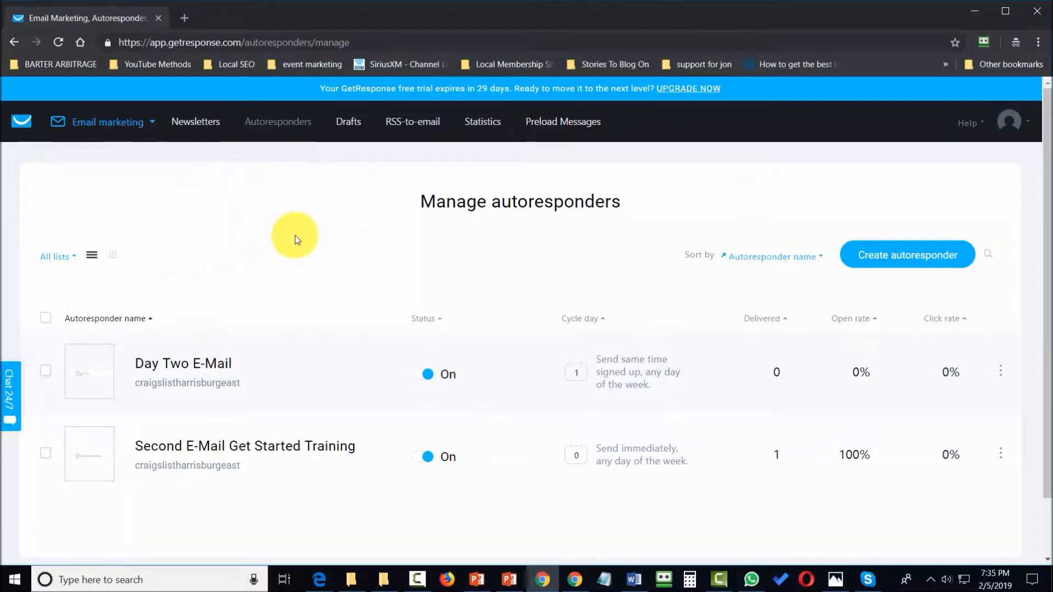
- Filter the autoresponder overview to leave out the cgharrisurgeast list
left_click(75, 257)
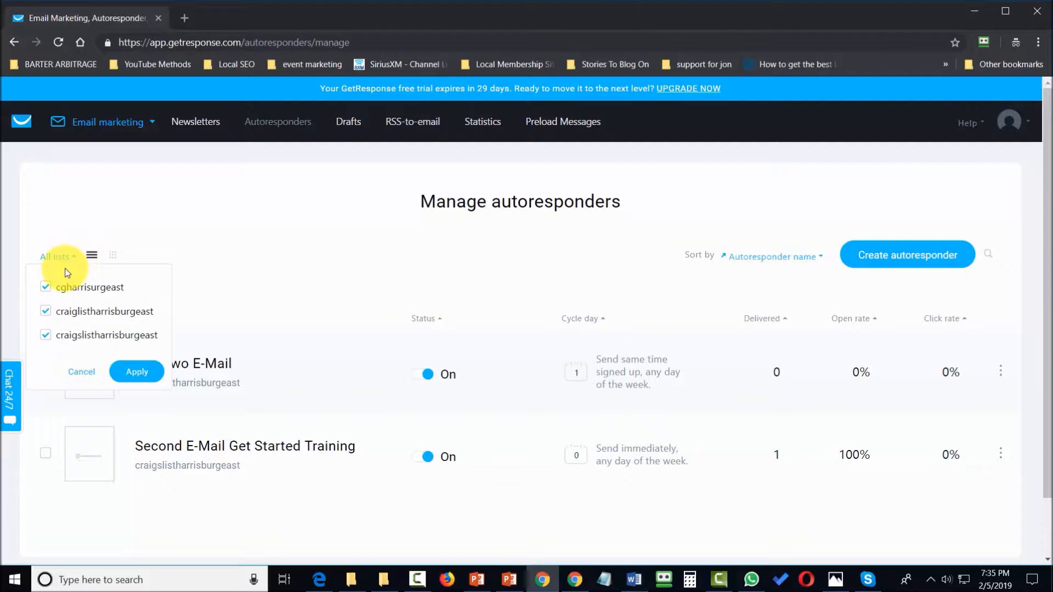
left_click(47, 290)
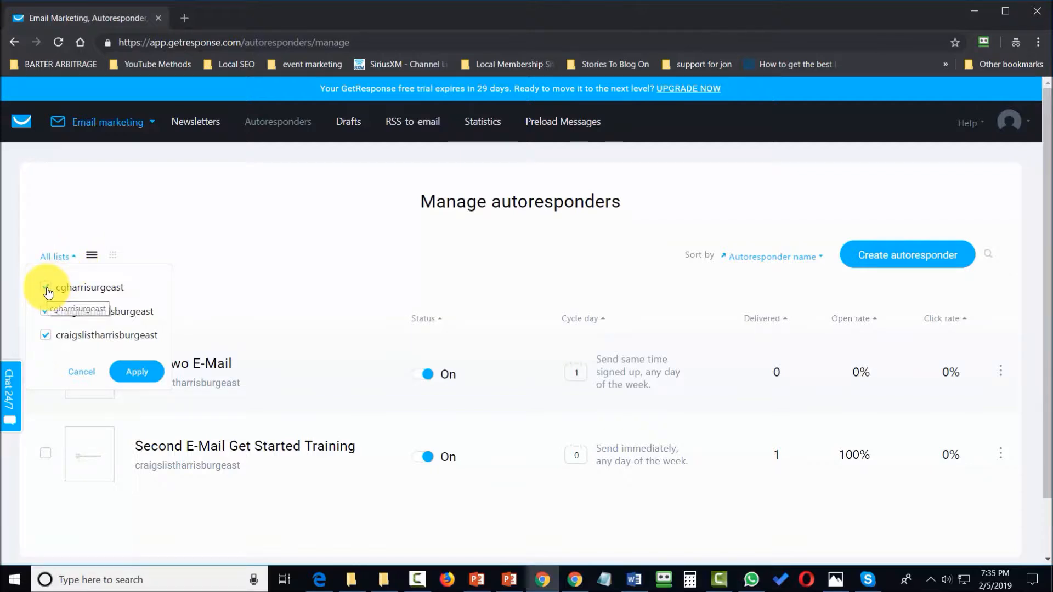
left_click(137, 372)
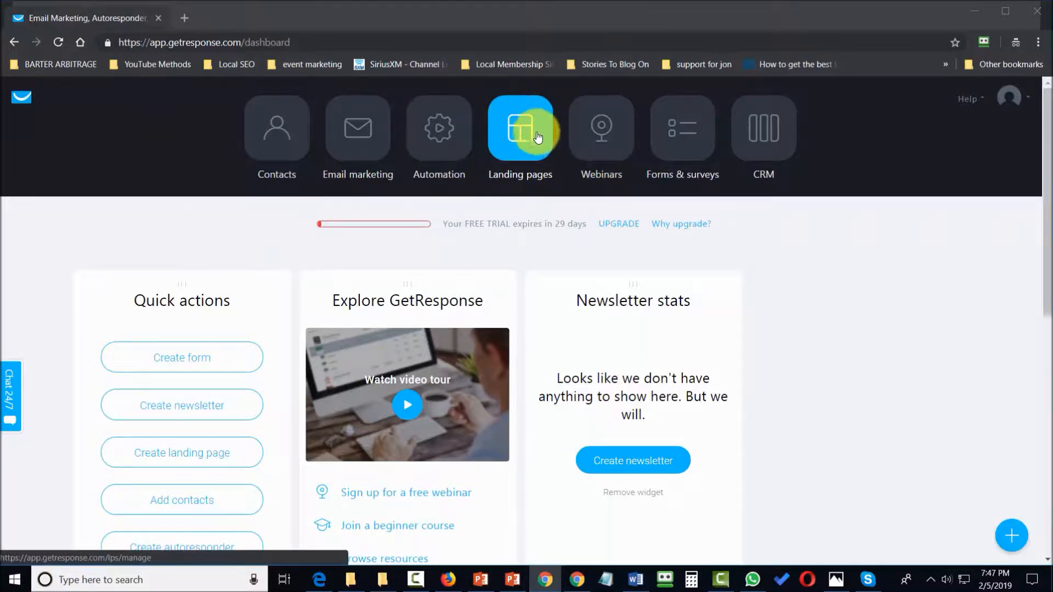
- Go to the landing pages area and start creating a new landing page
left_click(521, 126)
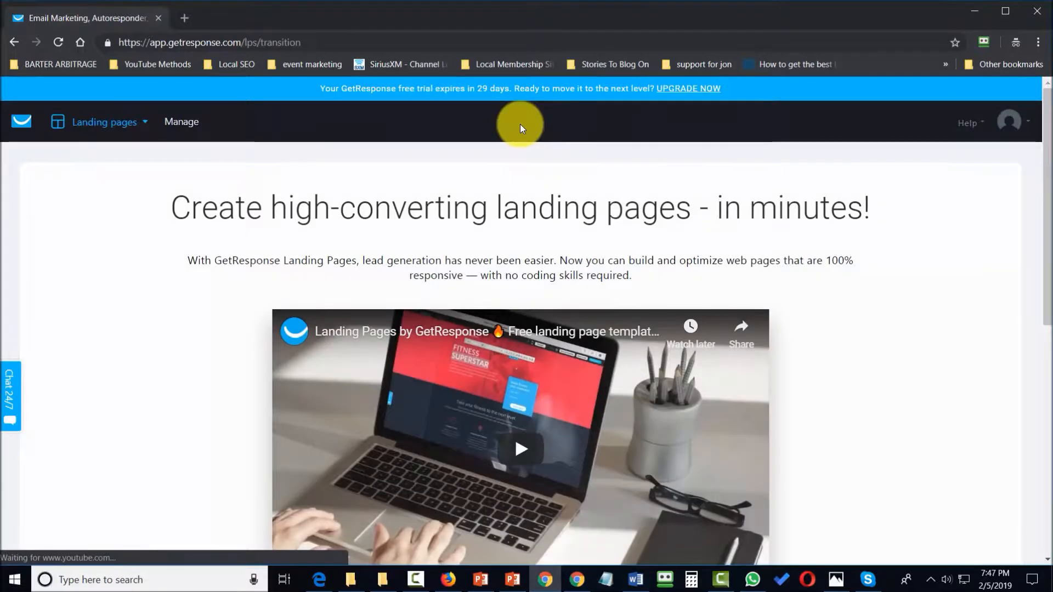
scroll(520, 124, "down", 6)
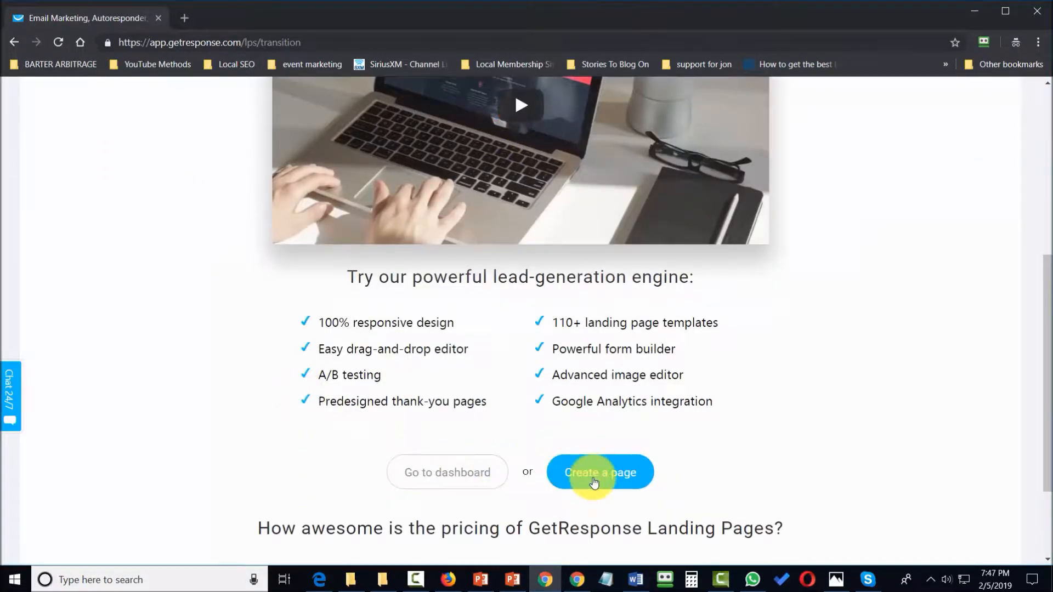
left_click(619, 481)
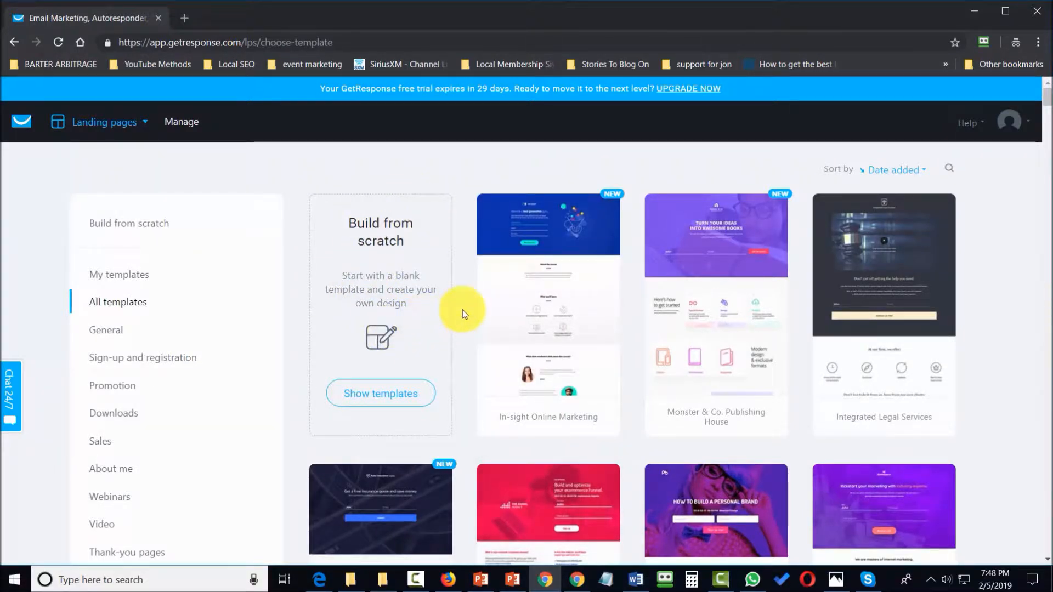
- Choose the Auto Insurance Experts template, name the page "Get a Free Quote From" plus the sender's first name, and open it for editing
scroll(462, 313, "down", 5)
scroll(462, 310, "down", 3)
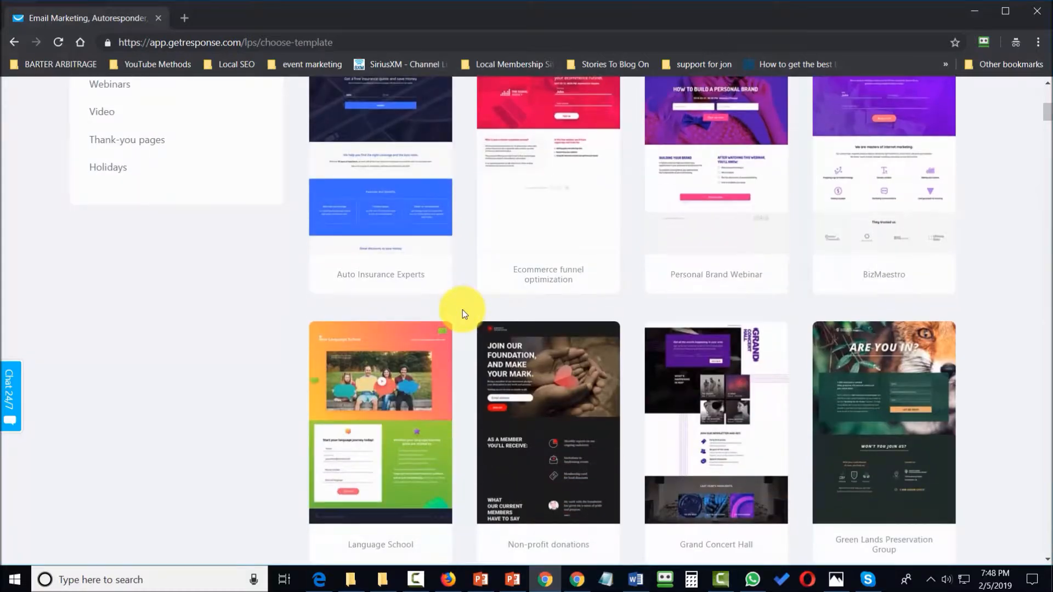
scroll(463, 311, "up", 2)
scroll(462, 311, "down", 1)
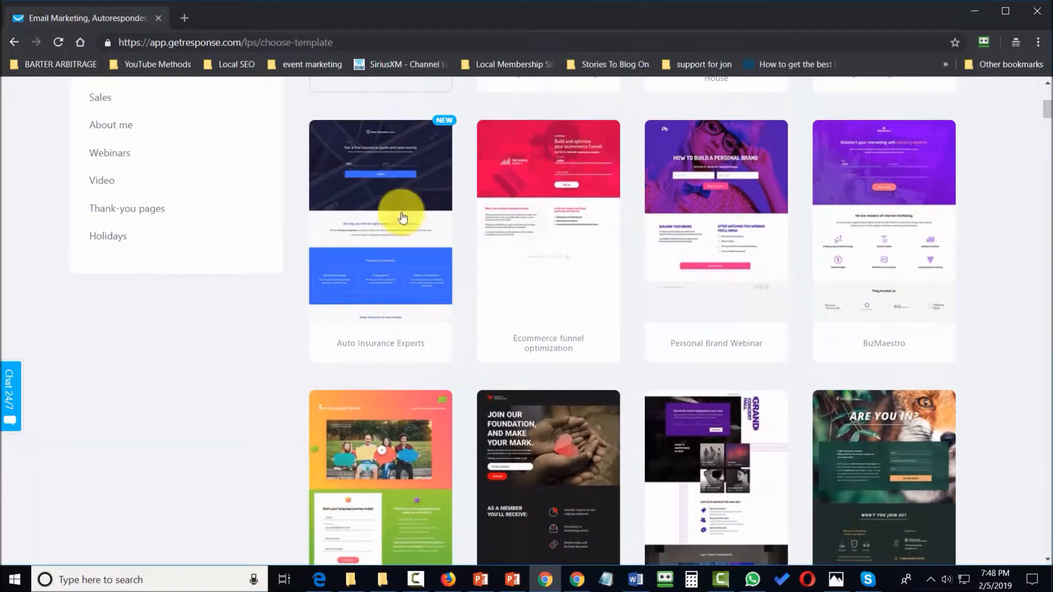
mouse_move(380, 183)
left_click(383, 225)
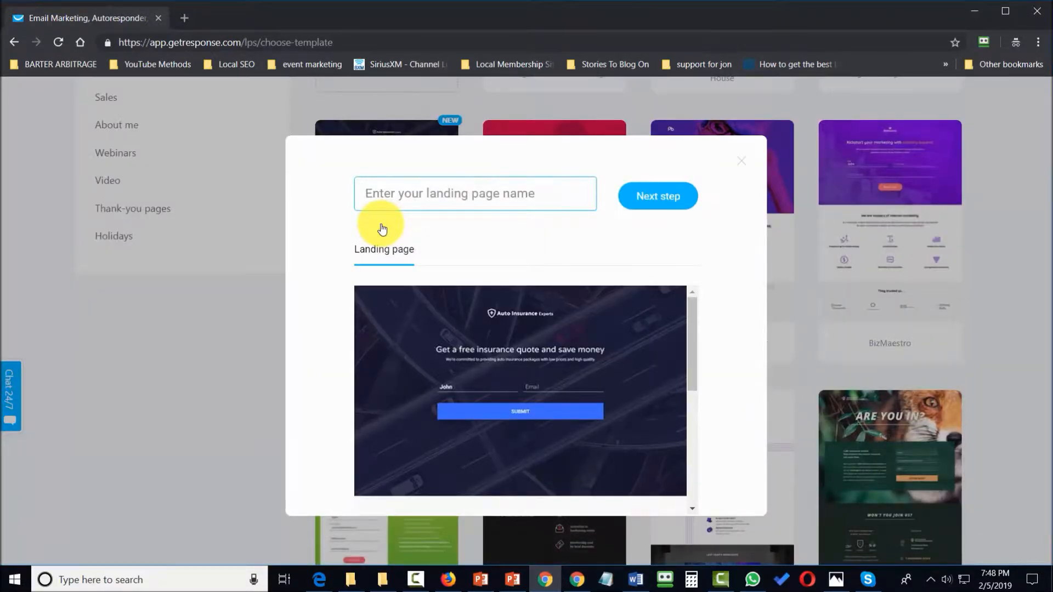
type("Get a Free Quote From Thomas")
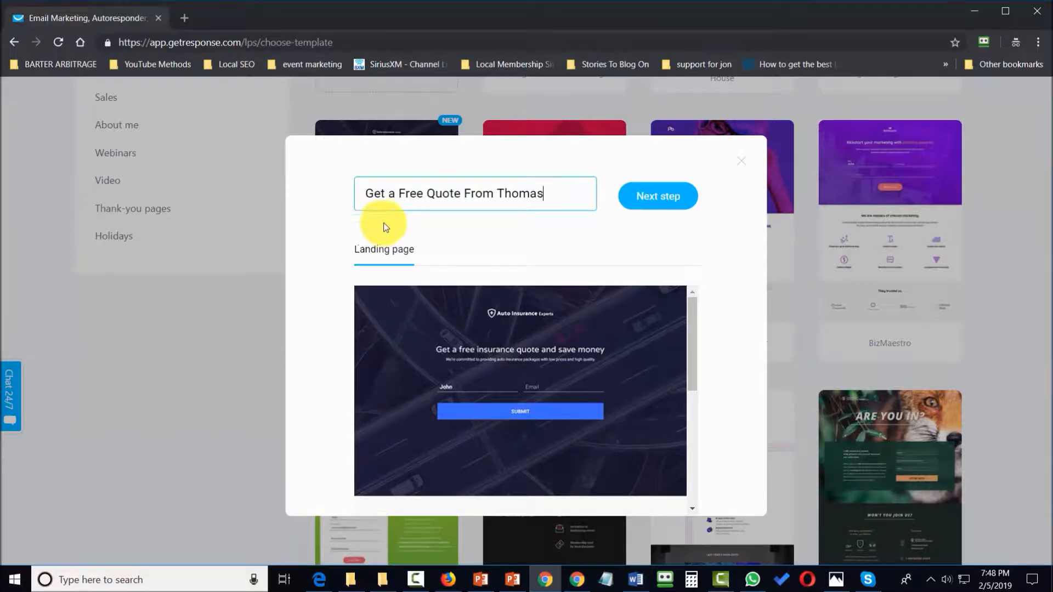
left_click(658, 198)
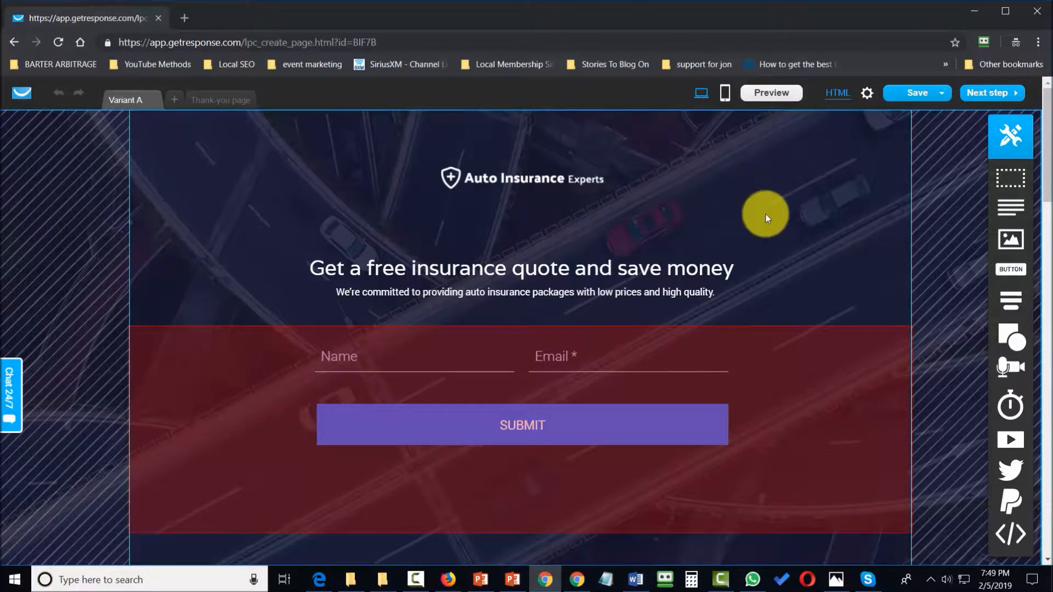
- Delete the Auto Insurance Experts logo above the headline of the landing page
scroll(766, 214, "down", 1)
scroll(765, 214, "up", 1)
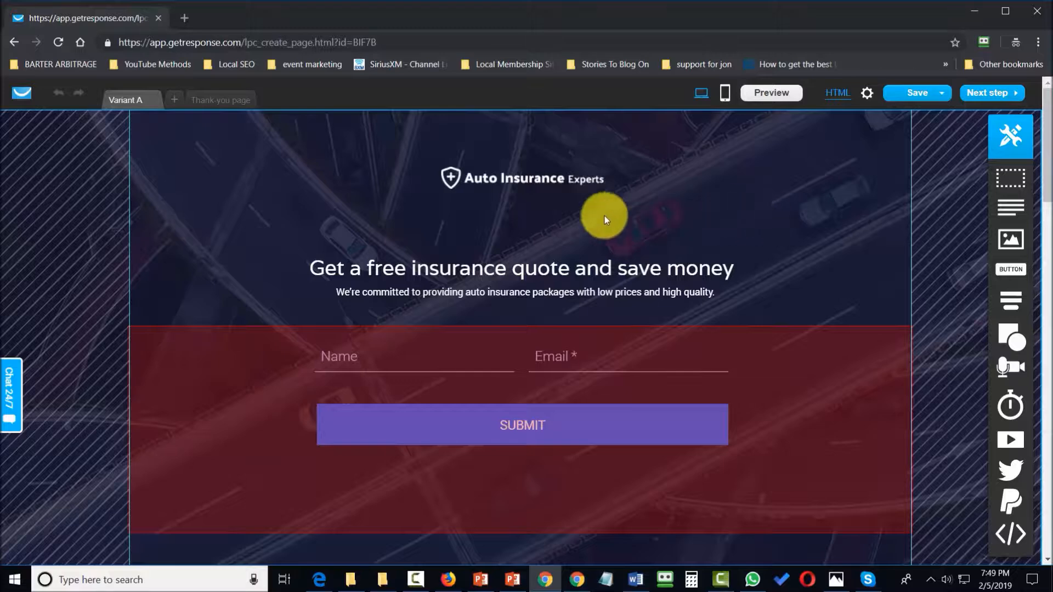
left_click(518, 178)
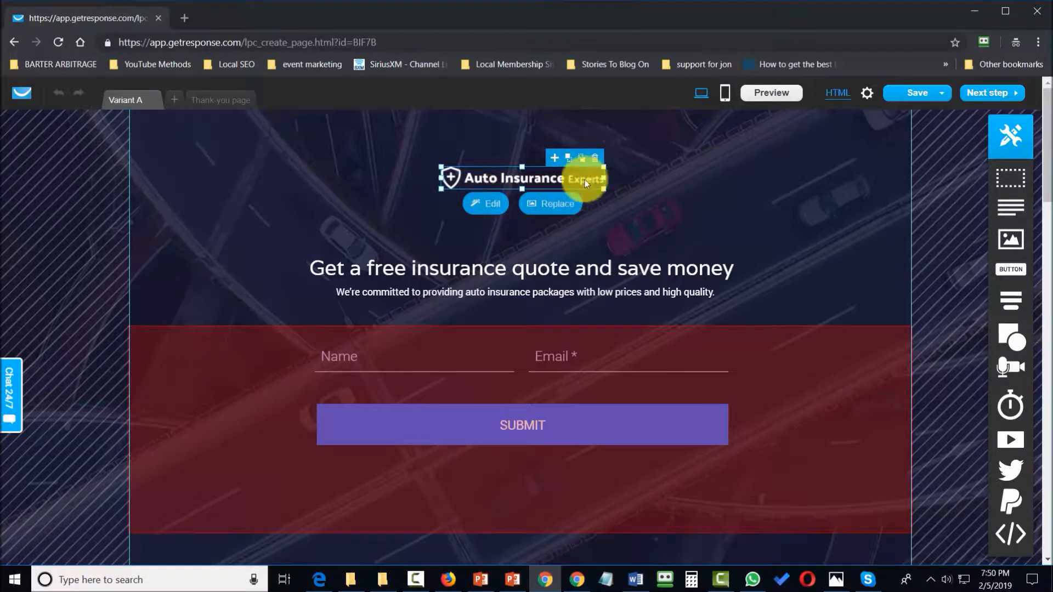
left_click(597, 159)
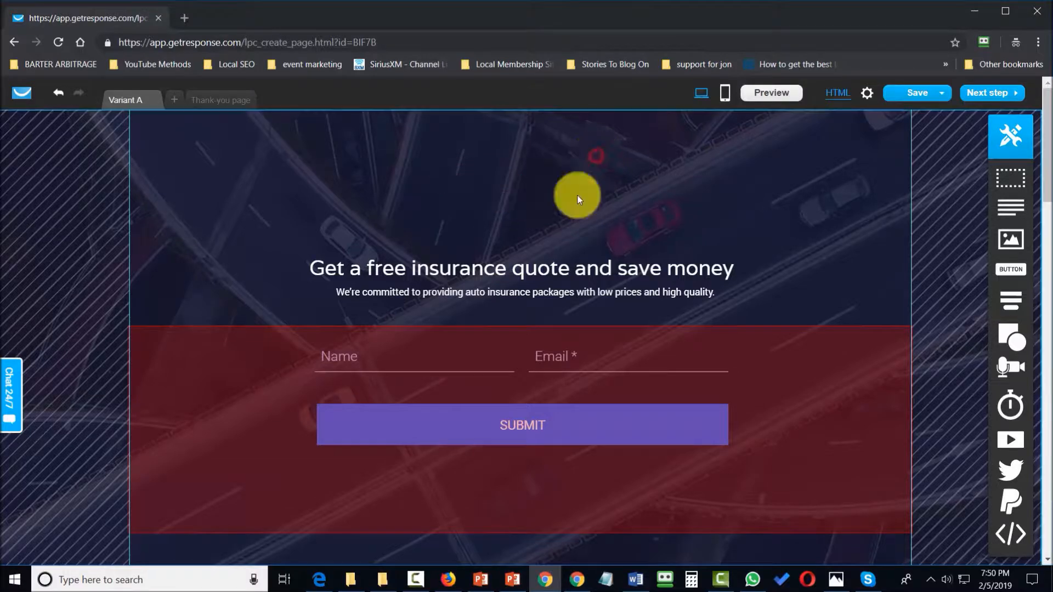
- Remove the word "insurance" from the landing page headline so it reads "Get a free quote and save money", and centre it
double_click(493, 269)
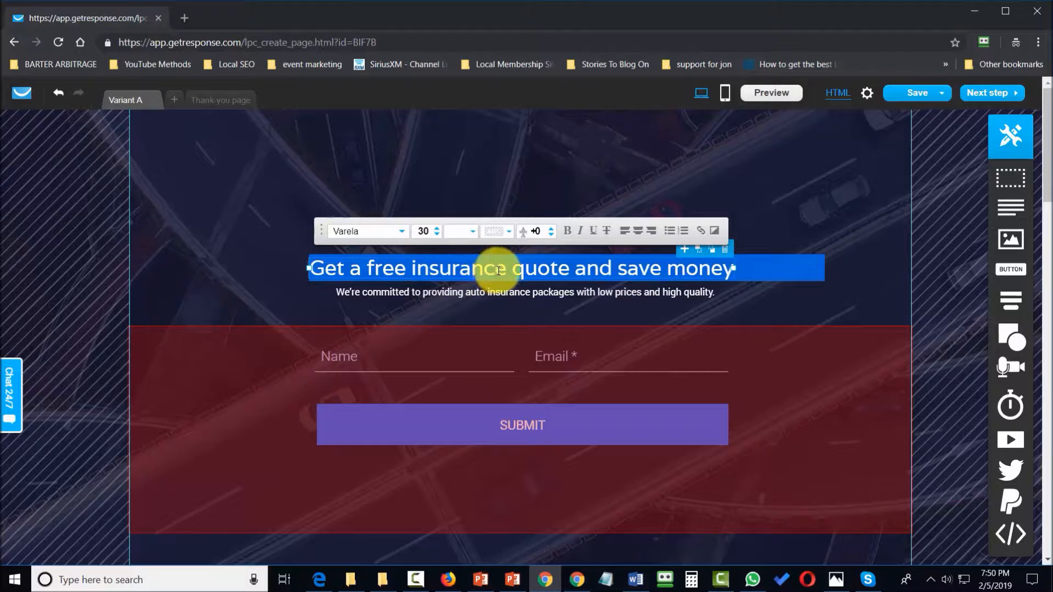
double_click(492, 268)
key("BackSpace")
left_click_drag(312, 272, 651, 282)
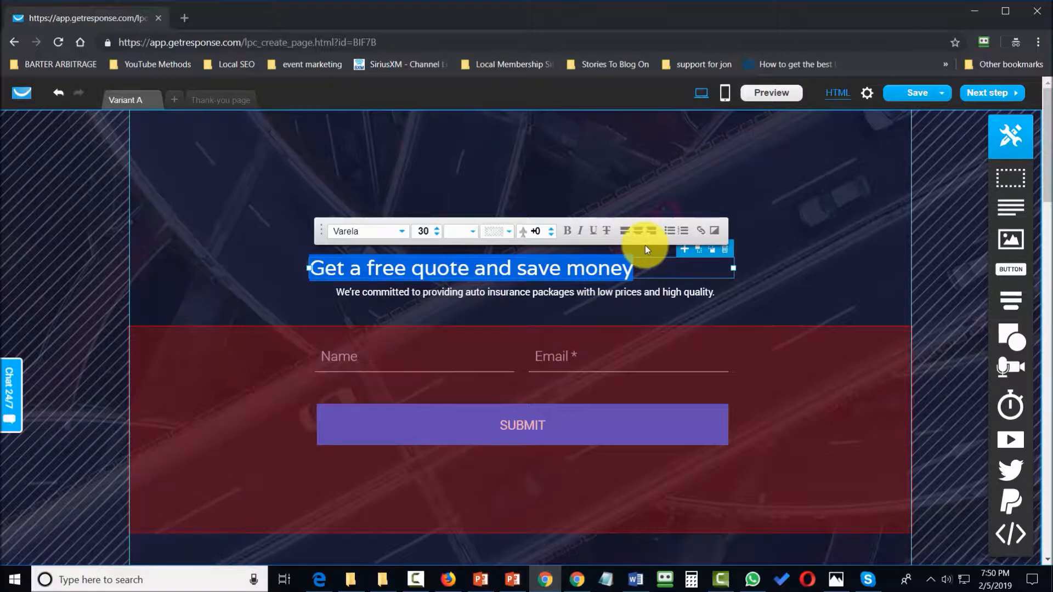
left_click(637, 230)
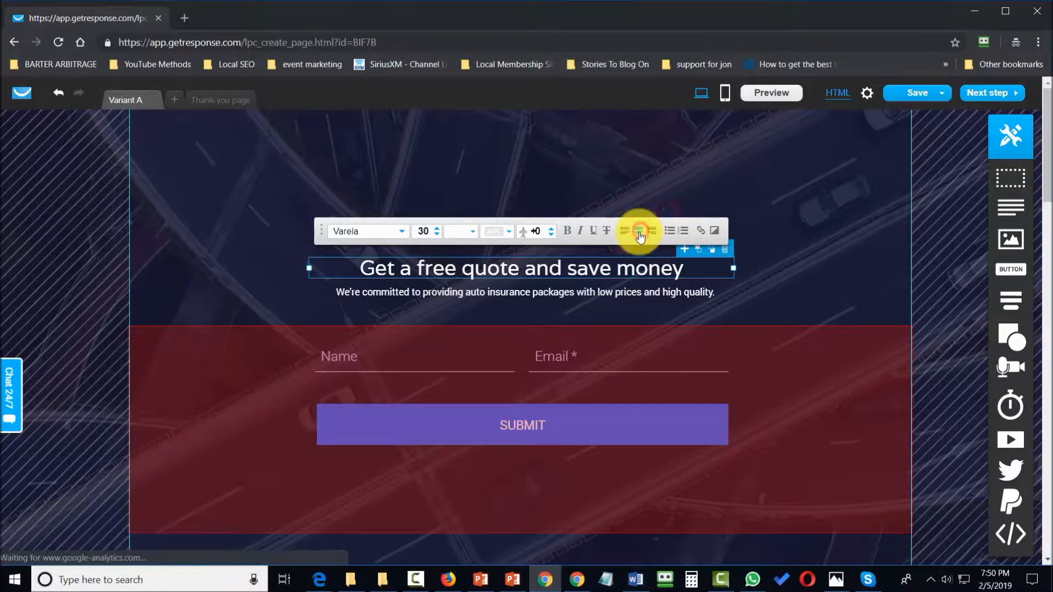
- Replace the text line under the headline with "We'll Tell You What We Want" and centre it
left_click(535, 295)
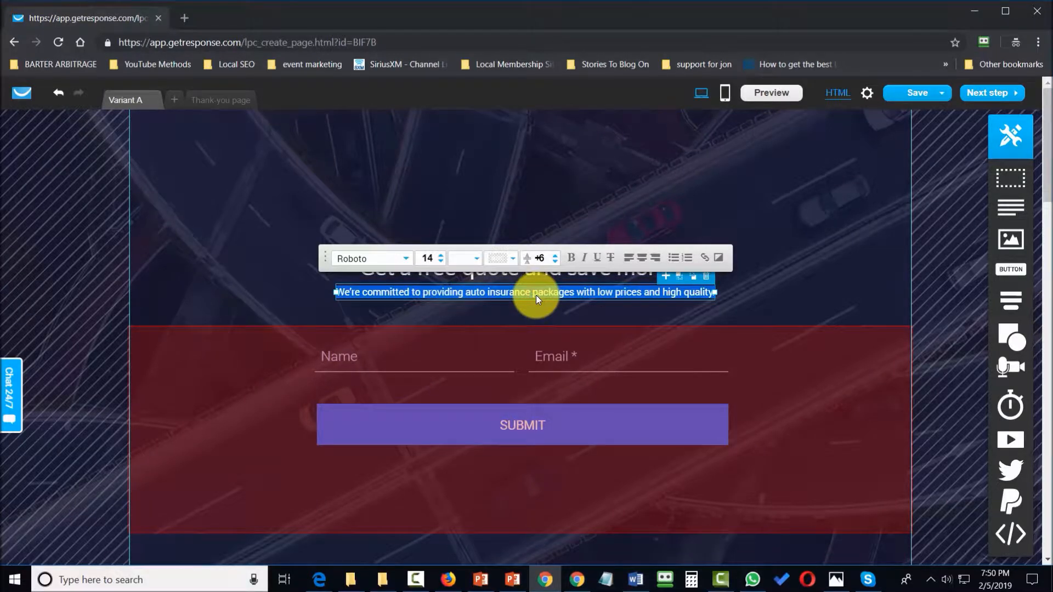
type("We'll Tell You What We Want")
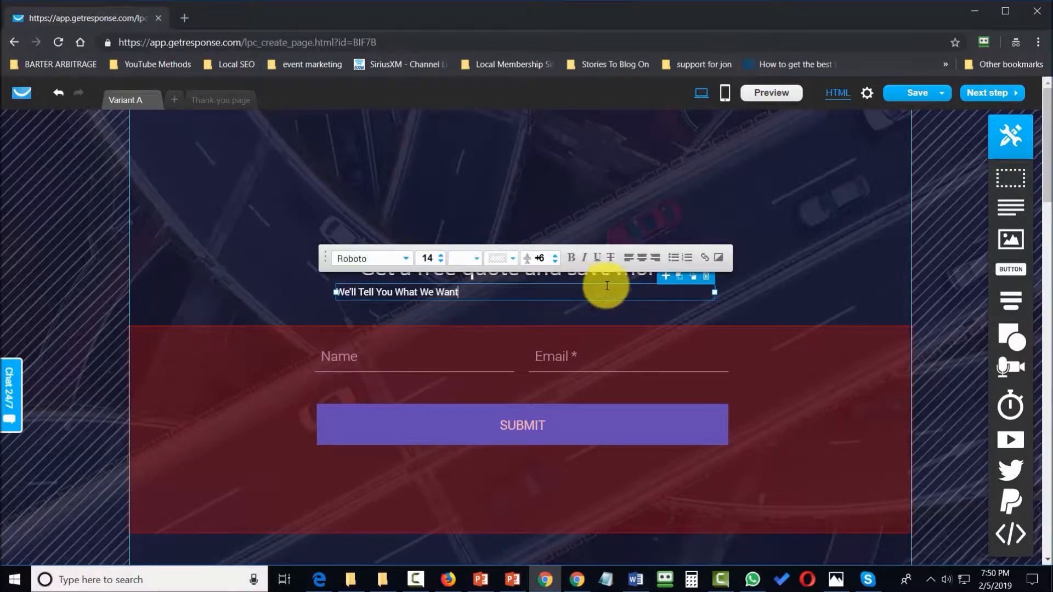
left_click(647, 256)
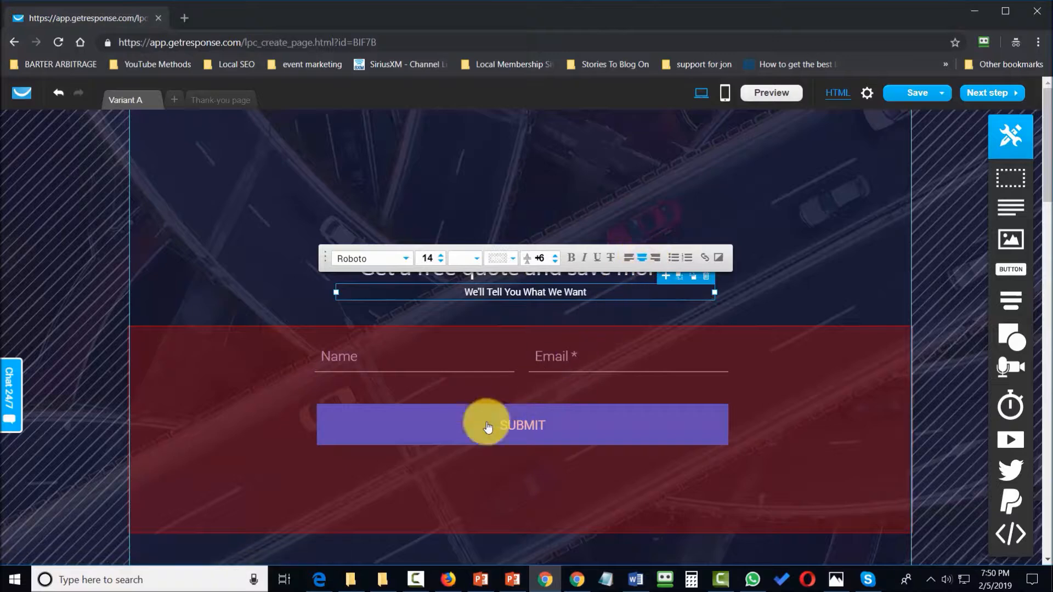
- Change the sign-up form's submit button text to "Get Our Free Guide Now!"
left_click(587, 429)
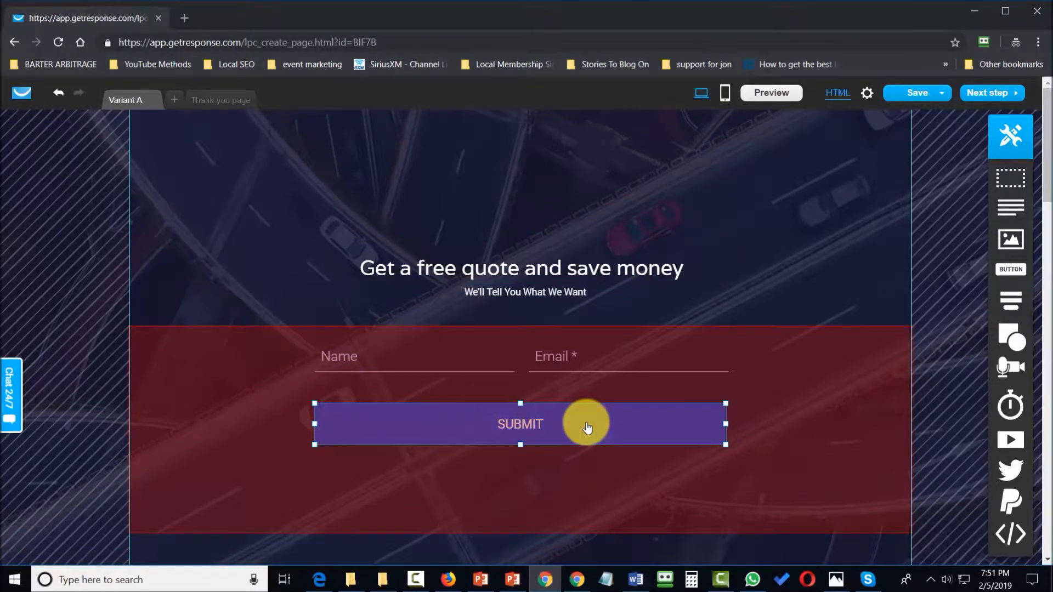
left_click(522, 422)
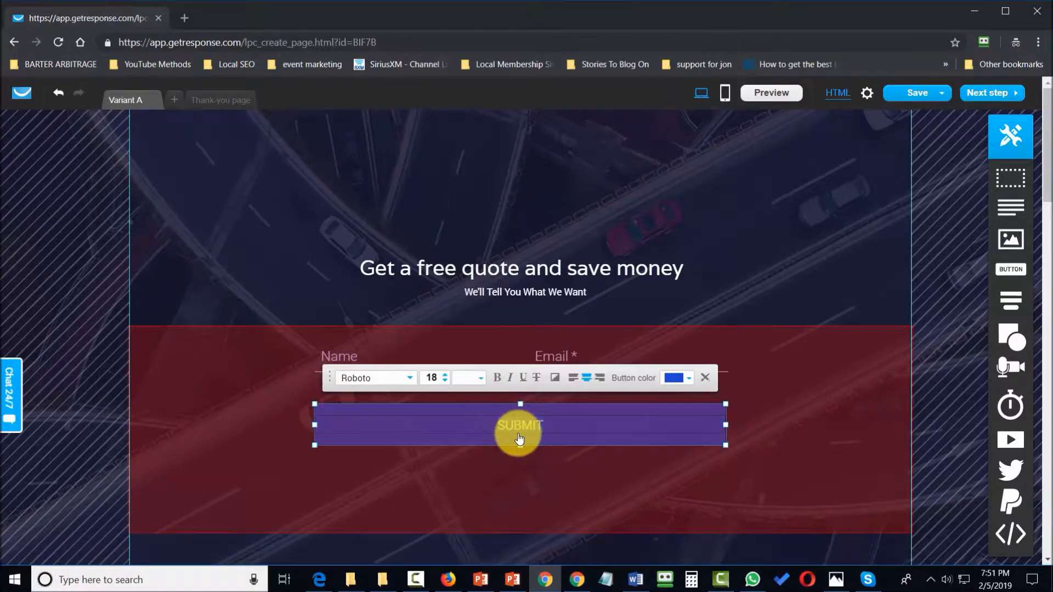
type("Get Our Free Guide Now!")
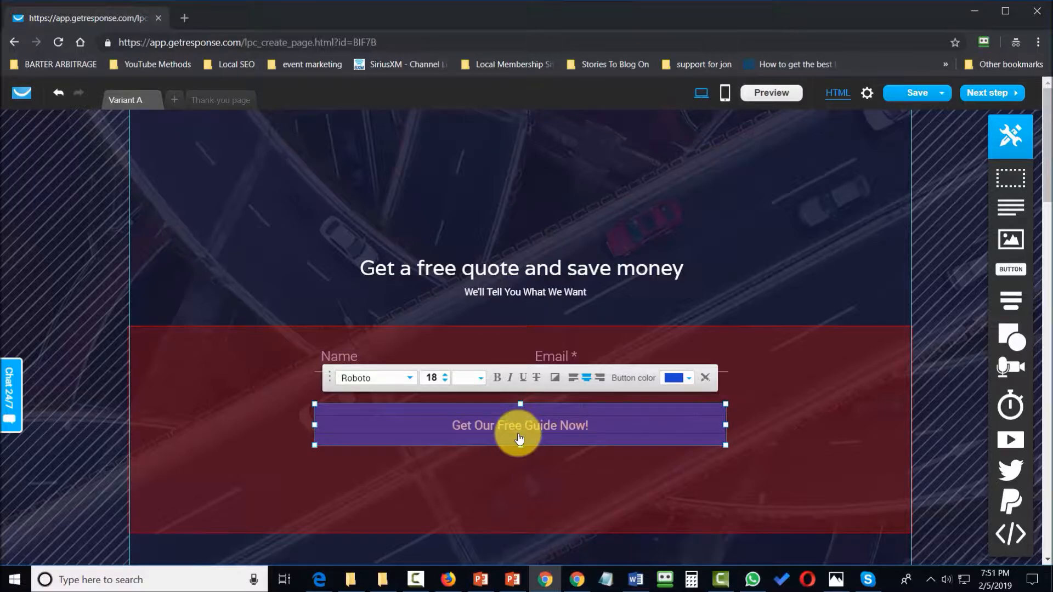
left_click(762, 469)
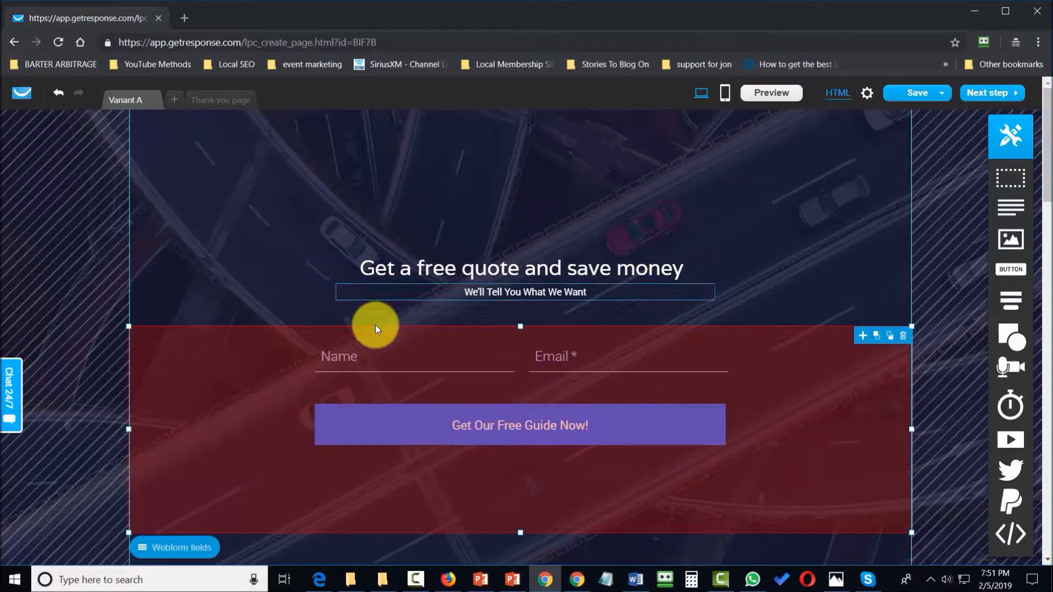
- Add a video block centred above the landing page headline, keeping the default YouTube video
scroll(405, 439, "down", 3)
scroll(406, 443, "up", 3)
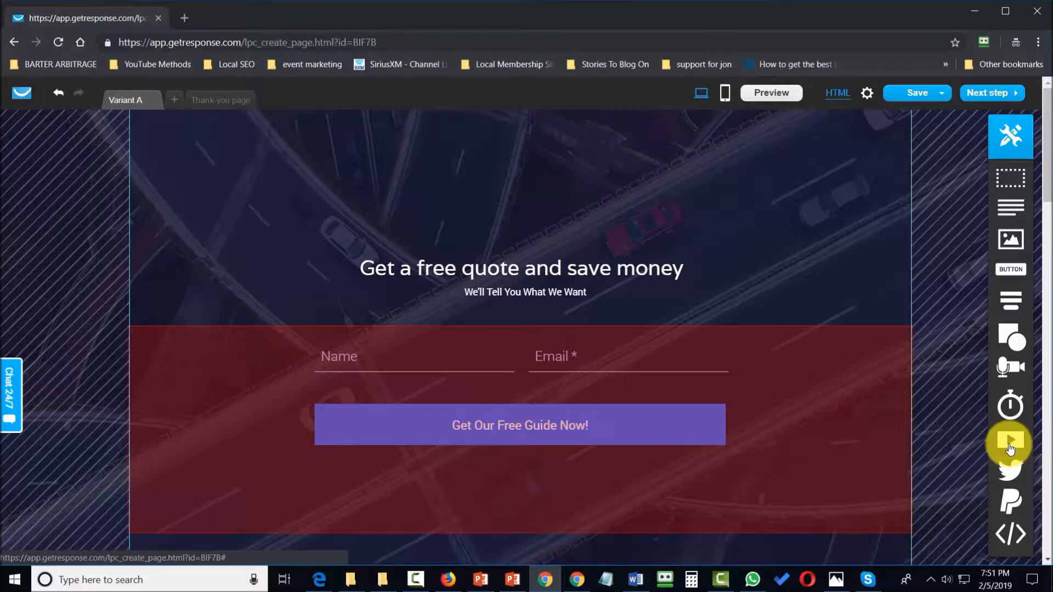
left_click_drag(1010, 448, 834, 453)
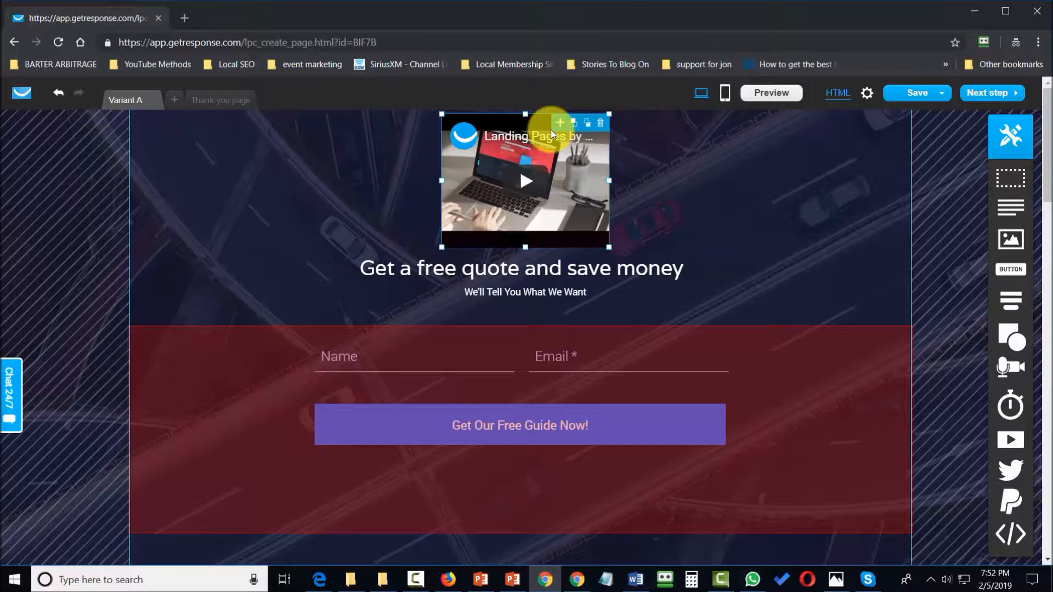
left_click(640, 160)
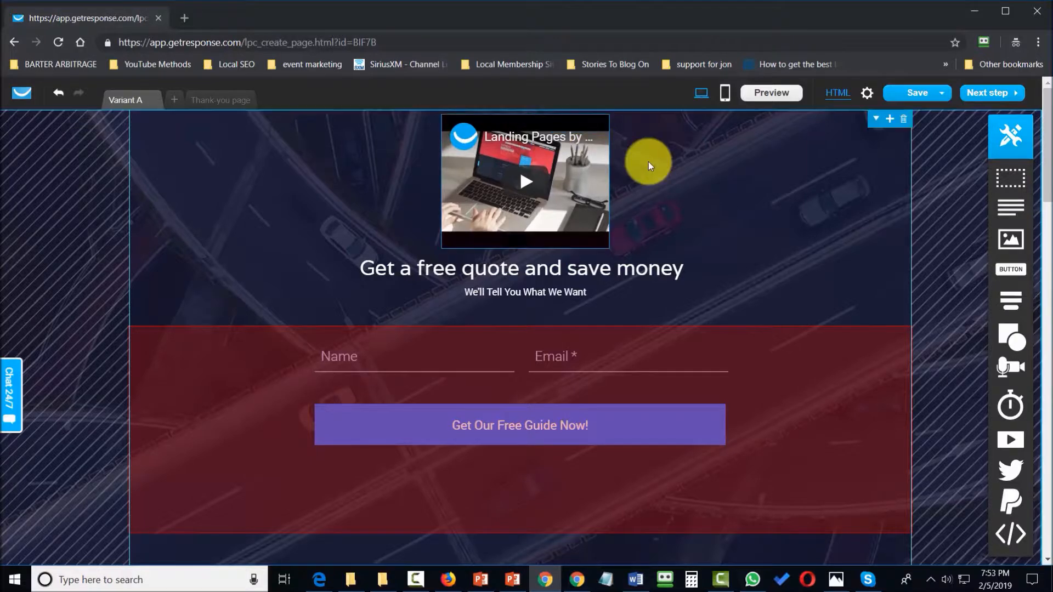
left_click(555, 208)
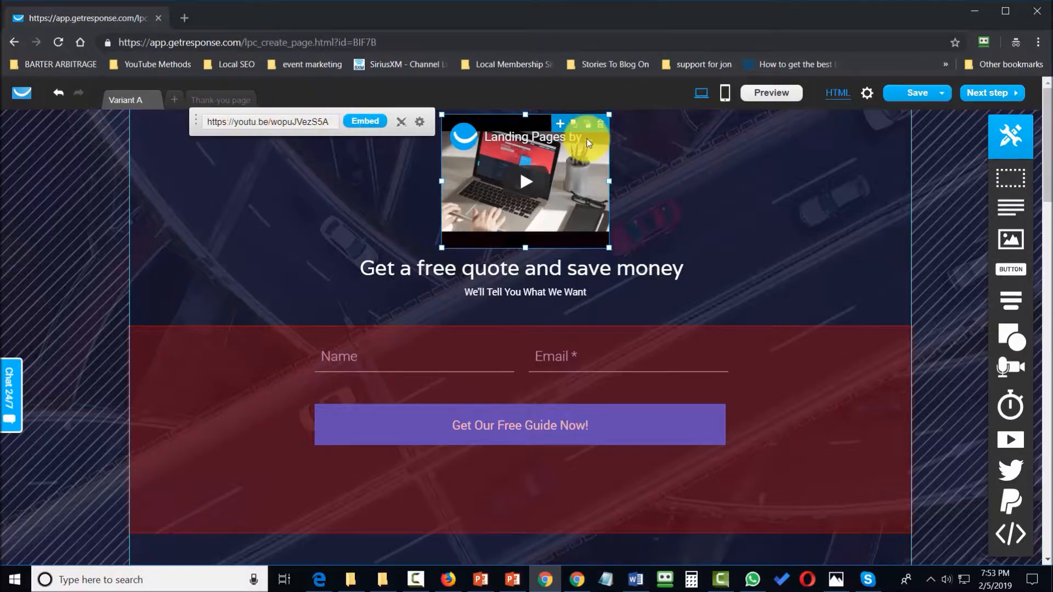
left_click(948, 239)
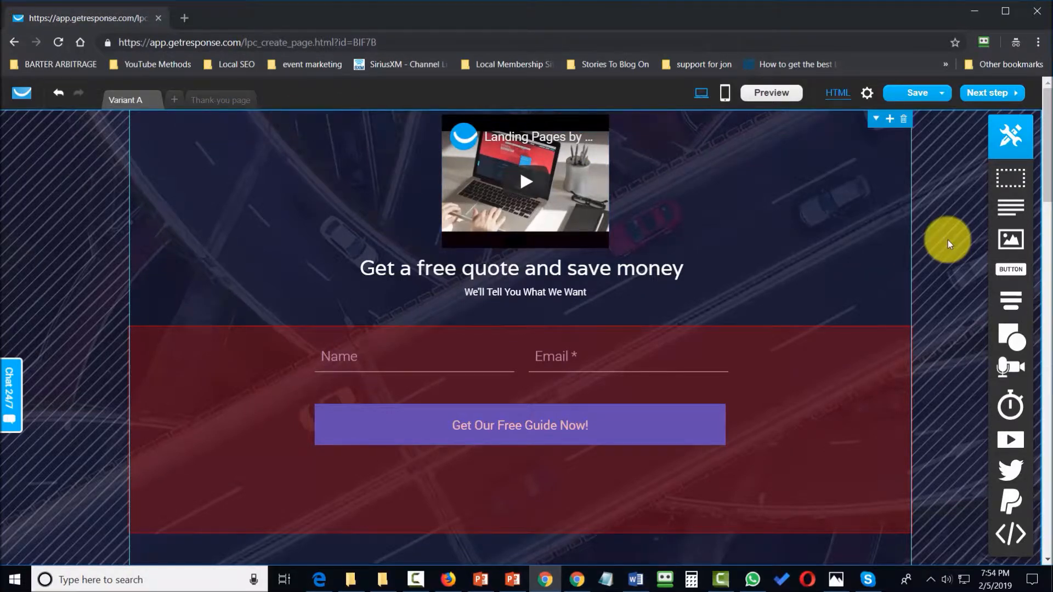
- Delete all sections below the sign-up form: coverage and rates, features and benefits, discounts, customer reviews, and the closing free quote section
scroll(792, 232, "down", 9)
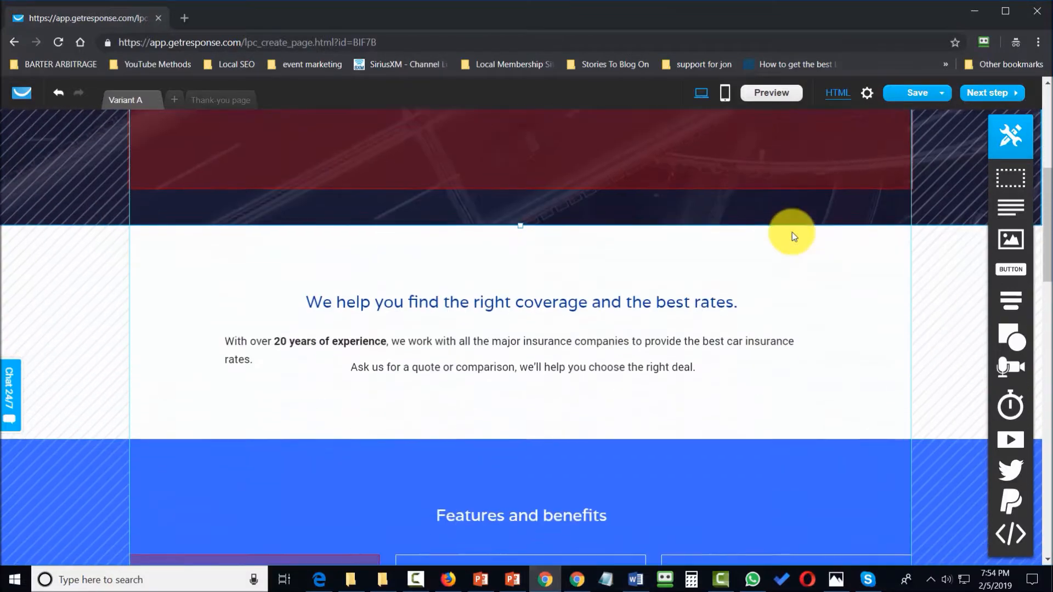
scroll(791, 232, "up", 3)
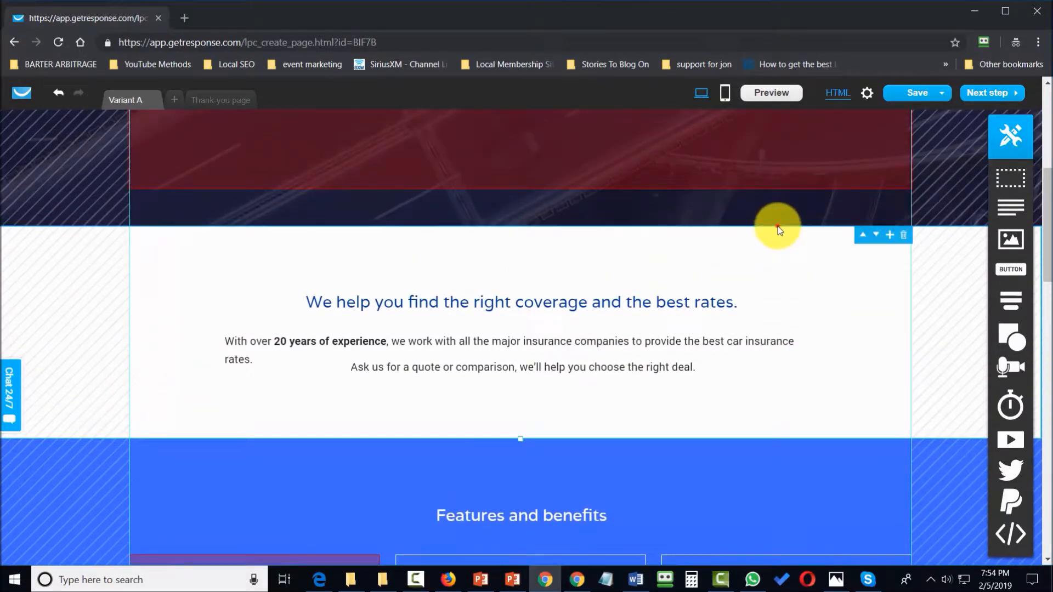
left_click(903, 236)
left_click(635, 235)
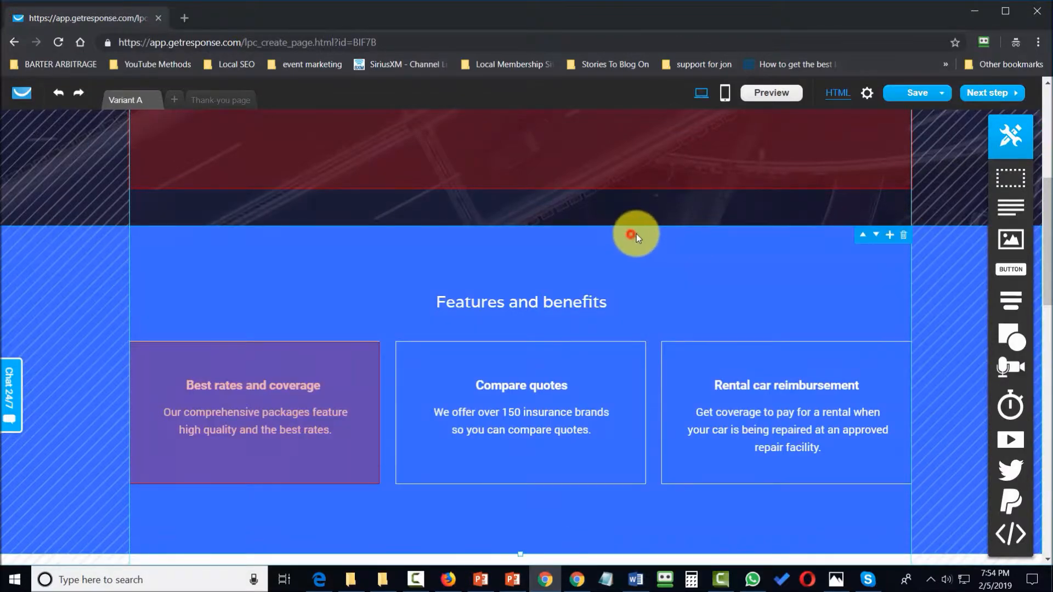
left_click(903, 236)
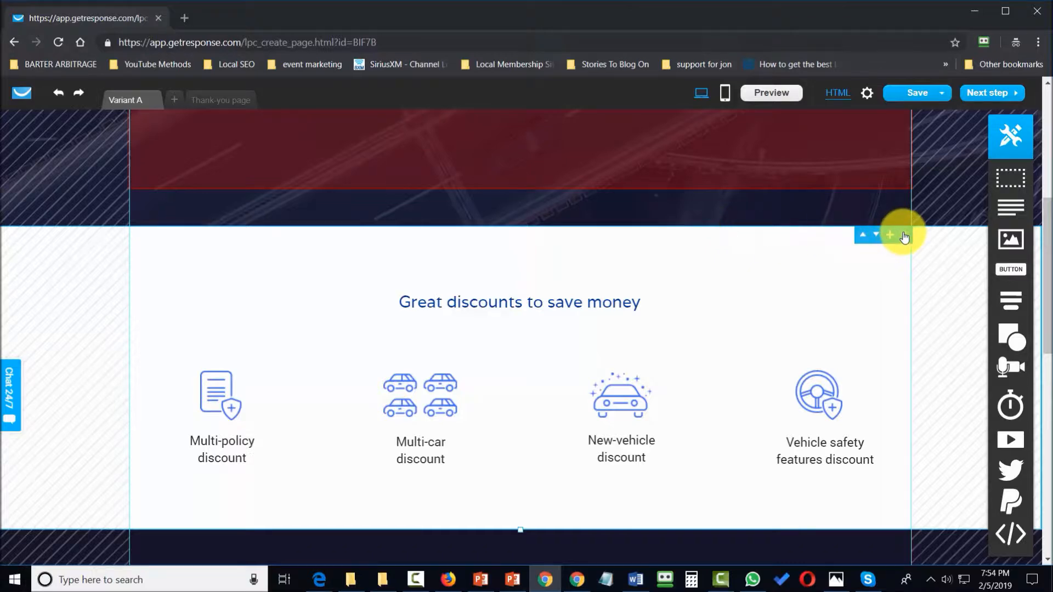
left_click(903, 236)
left_click(660, 234)
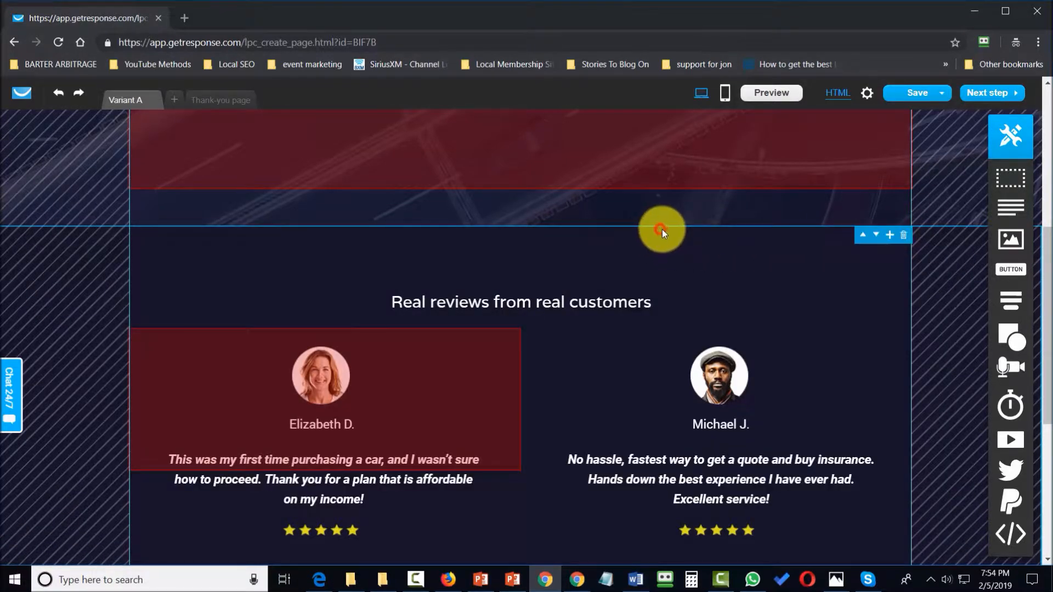
left_click(901, 235)
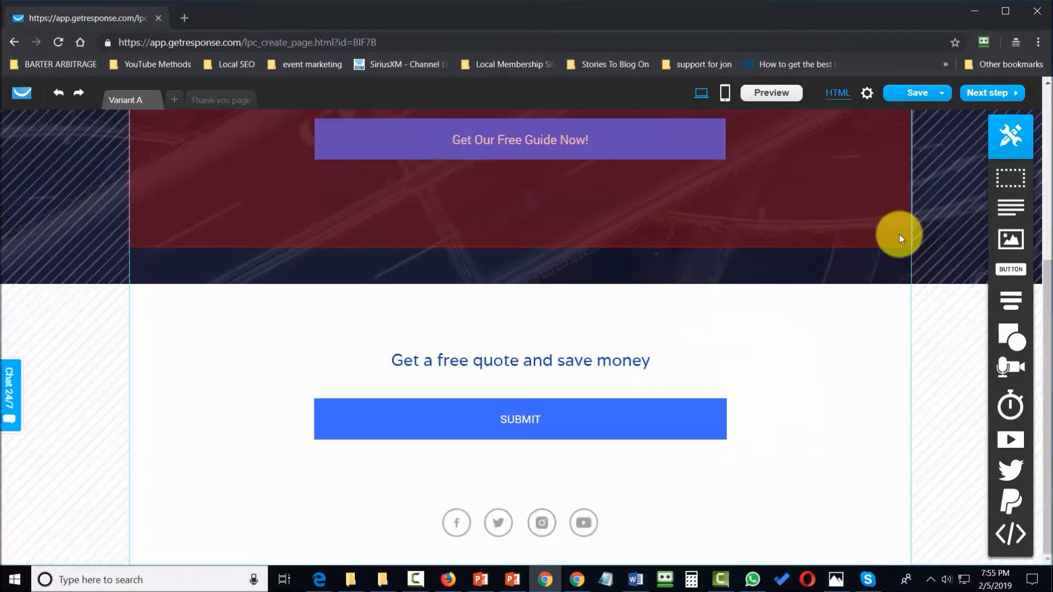
left_click(807, 296)
left_click(903, 293)
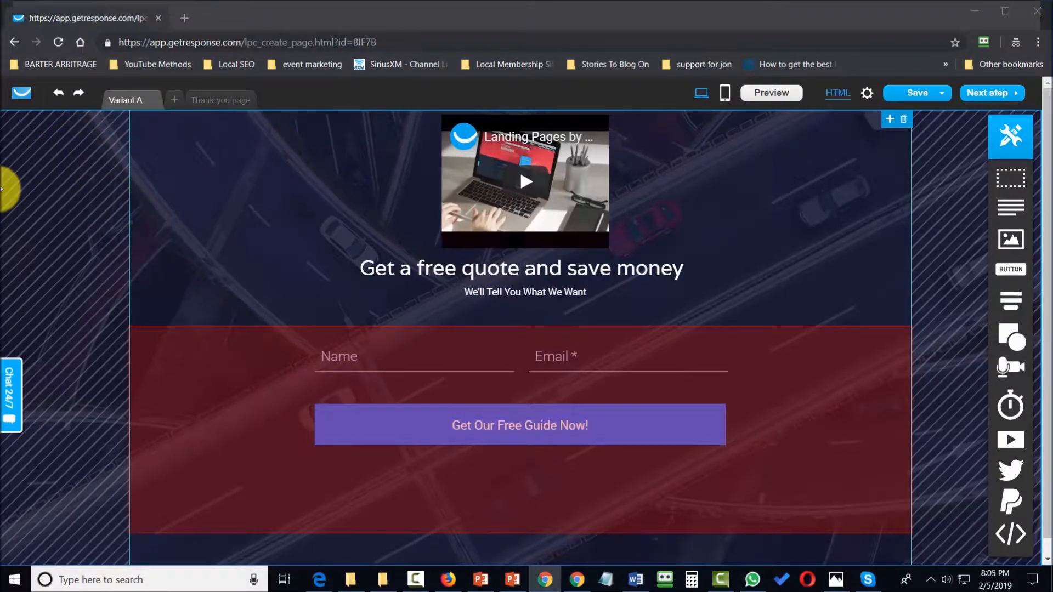
- Switch to the thank-you page and delete its Auto Insurance Experts logo
left_click(222, 102)
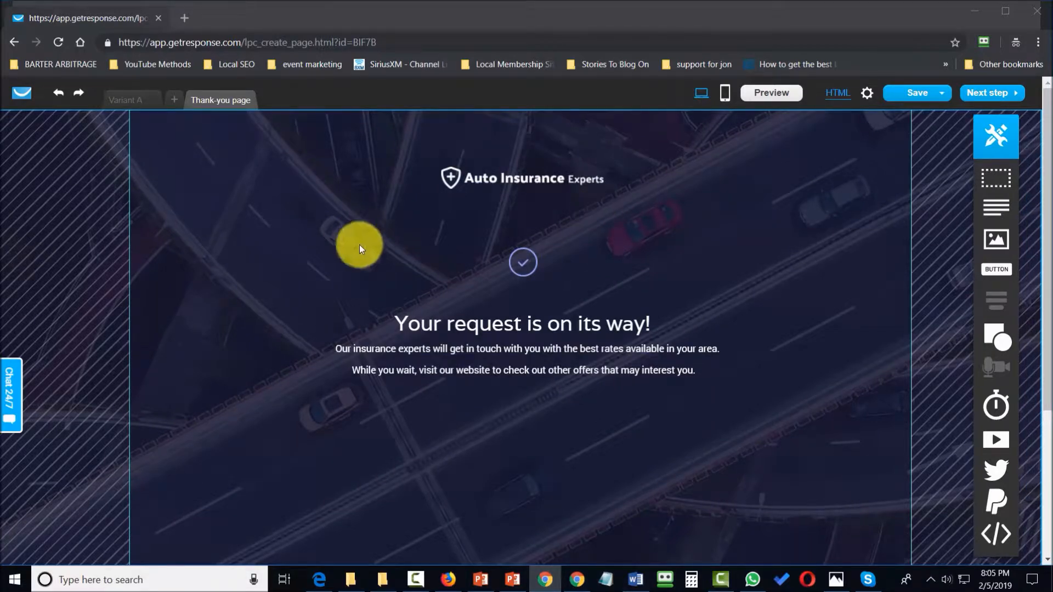
left_click(583, 175)
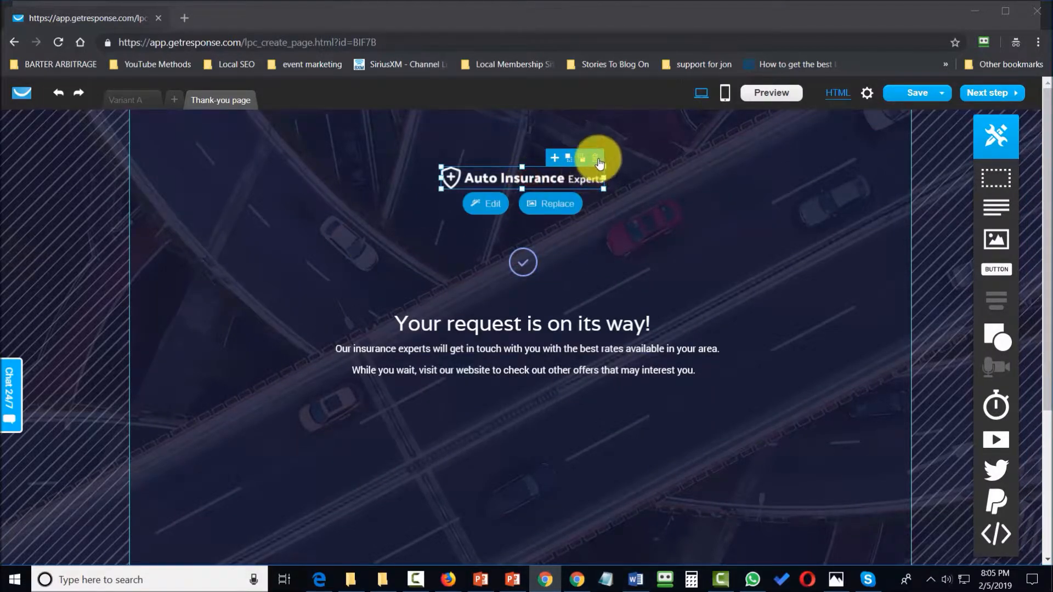
left_click(595, 158)
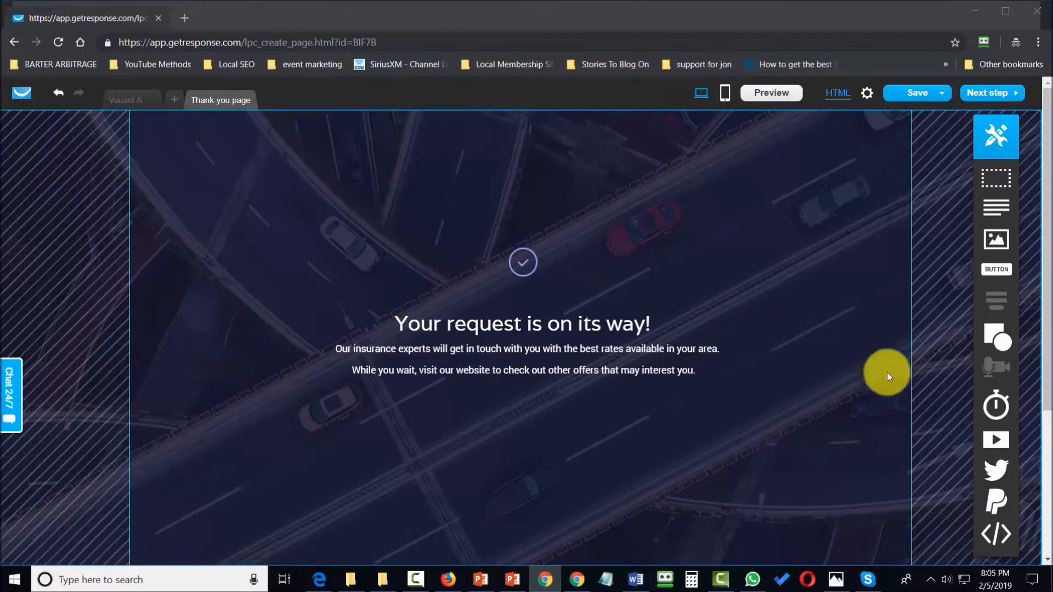
- Place a video block above the "Your request is on its way!" headline, covering the checkmark icon, with the default YouTube video
left_click(994, 440)
left_click_drag(984, 435, 511, 202)
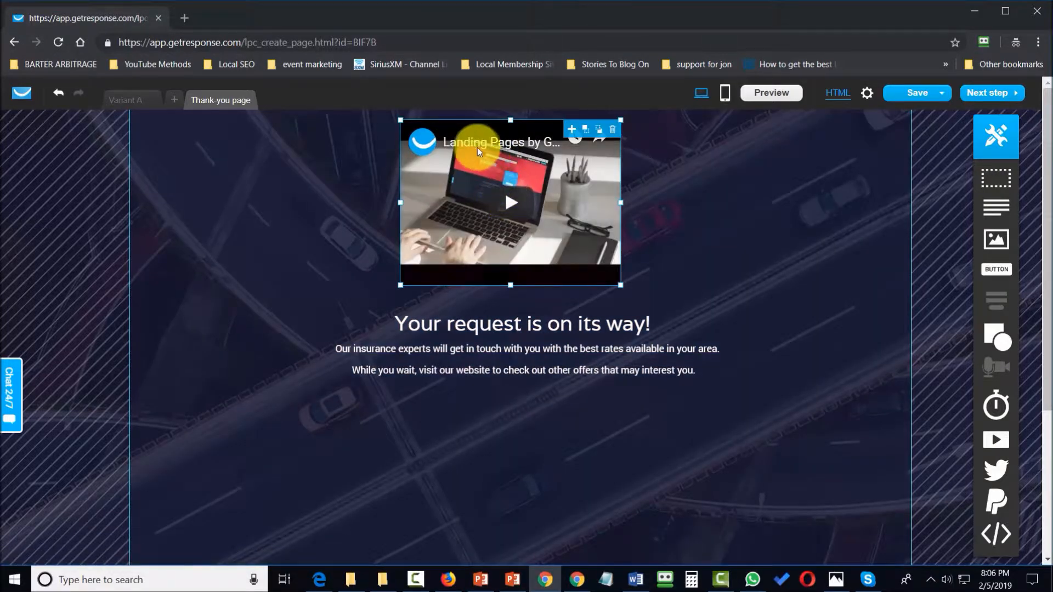
left_click(497, 127)
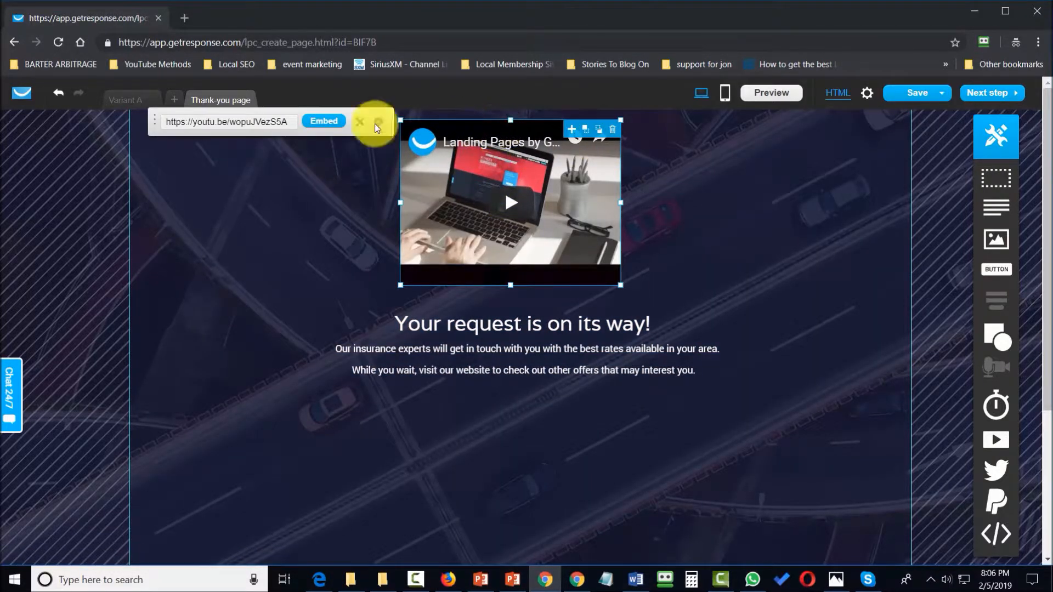
left_click(321, 166)
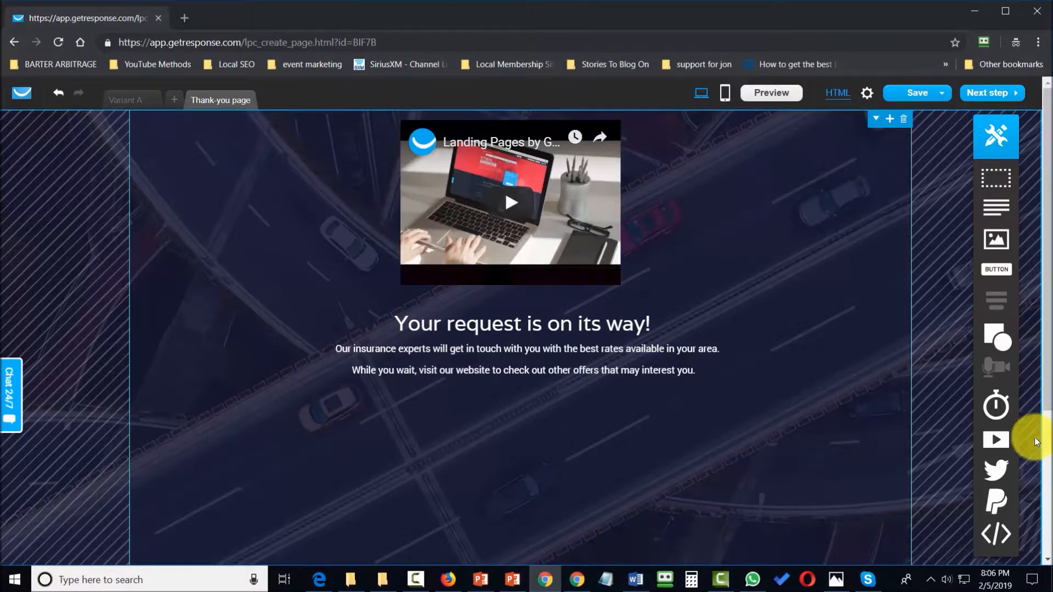
- Add Facebook Like, Tweet, Pin it, Google +1 and LinkedIn Share buttons in a row below the thank-you text
mouse_move(996, 470)
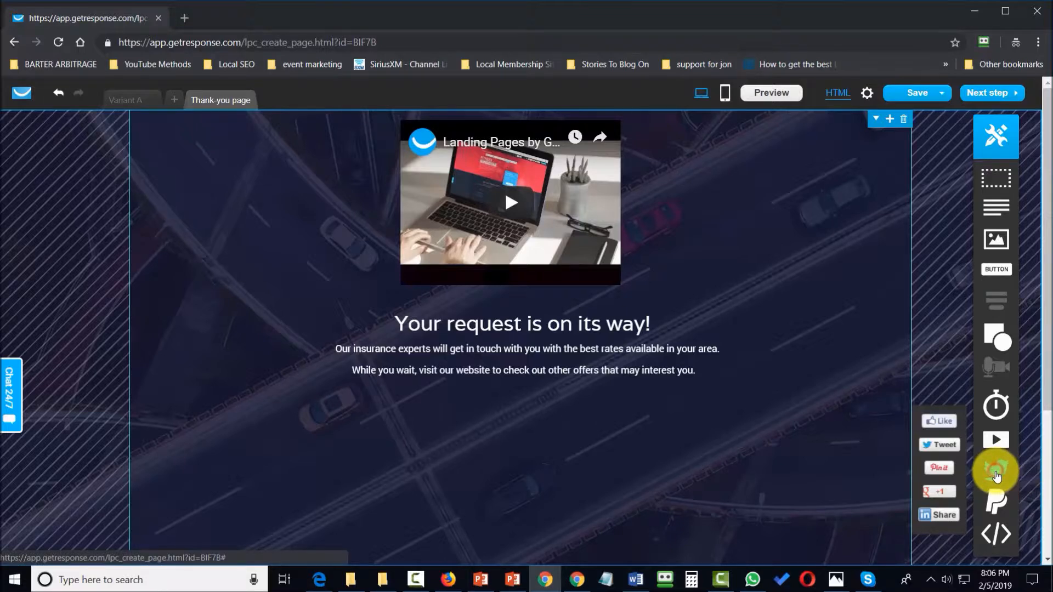
left_click_drag(939, 421, 363, 446)
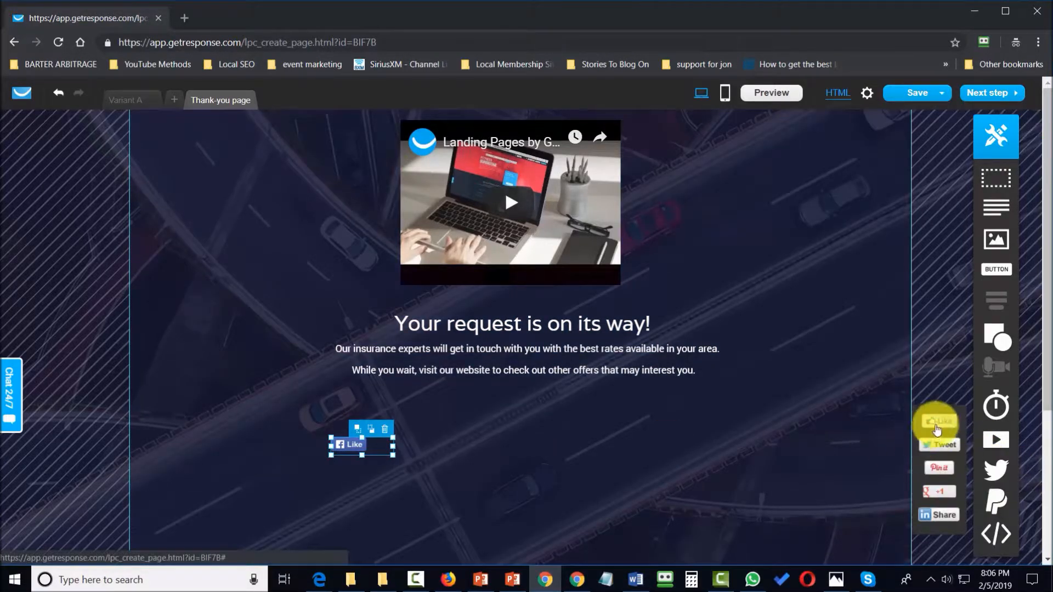
left_click_drag(930, 444, 458, 445)
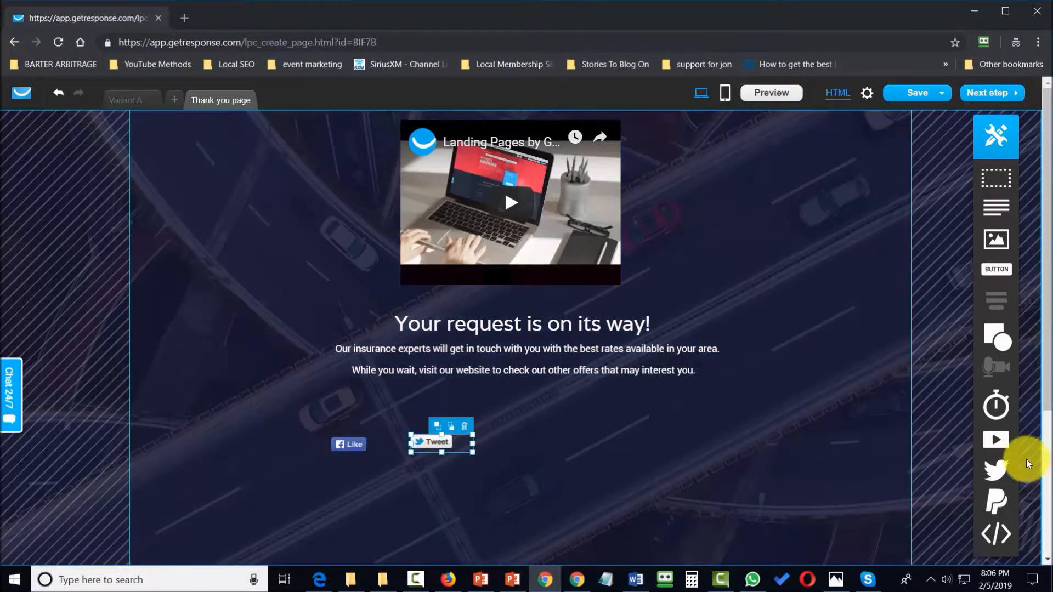
mouse_move(992, 468)
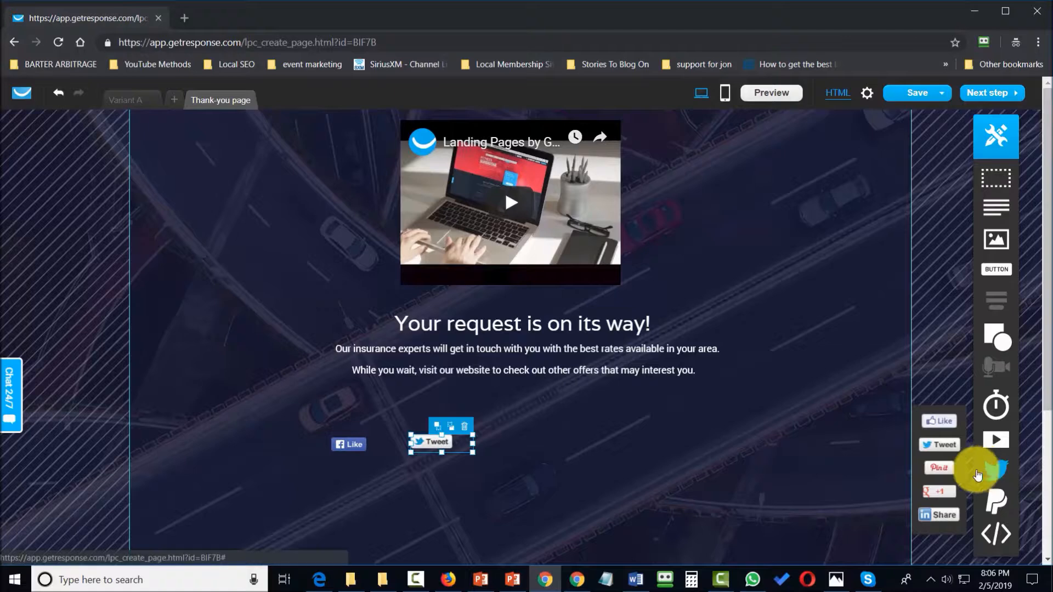
left_click_drag(949, 475, 542, 440)
mouse_move(995, 470)
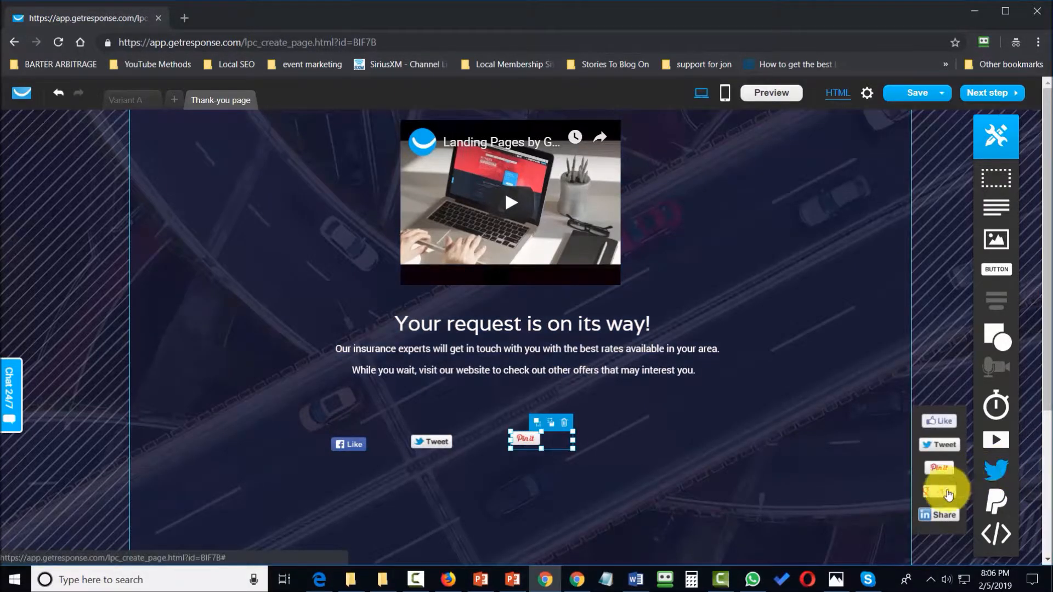
left_click_drag(936, 496, 647, 443)
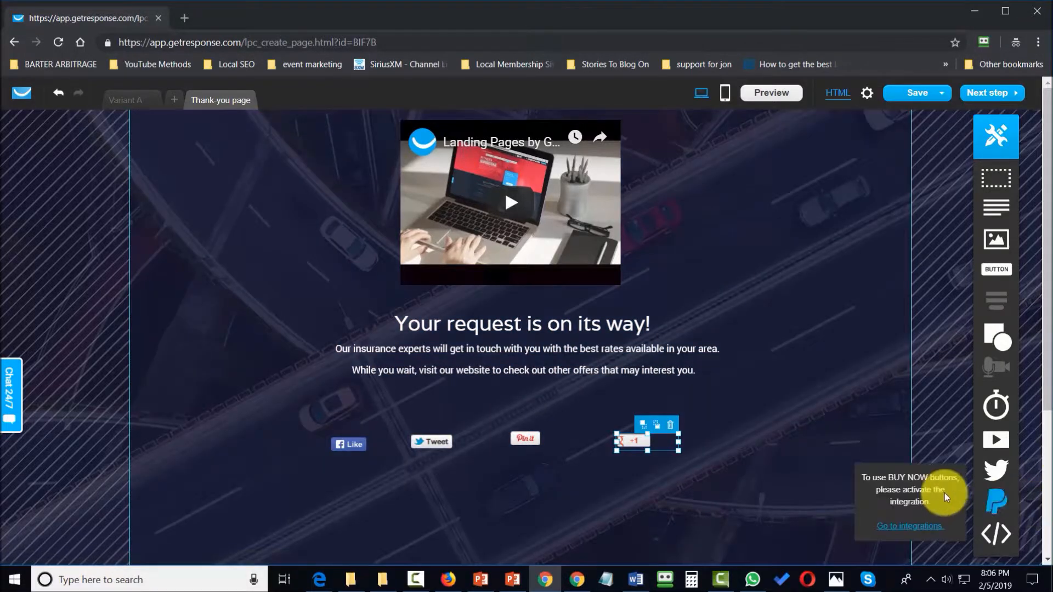
mouse_move(1012, 473)
left_click_drag(939, 513, 771, 442)
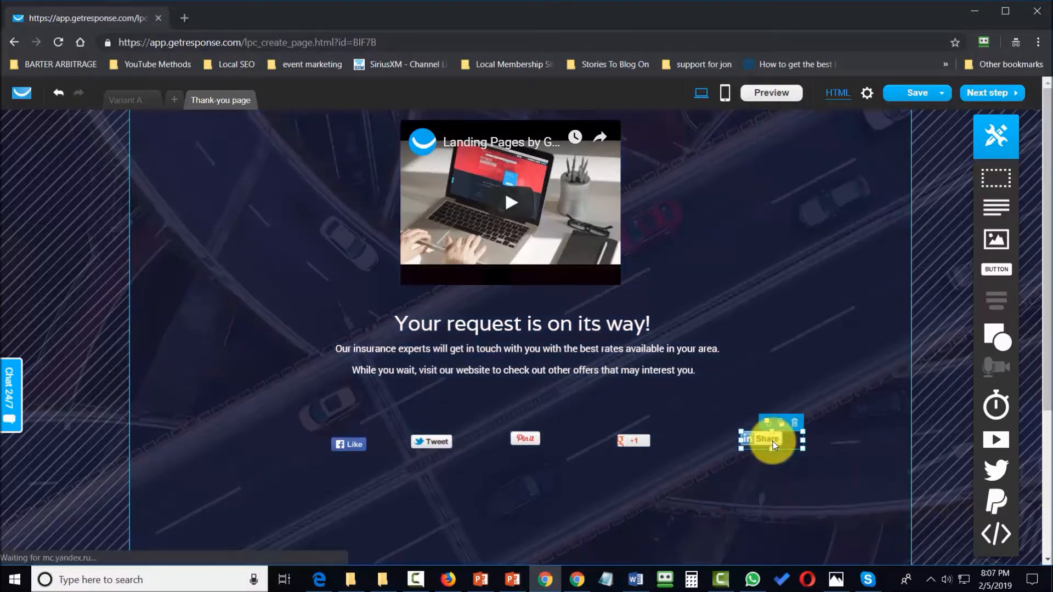
mouse_move(958, 509)
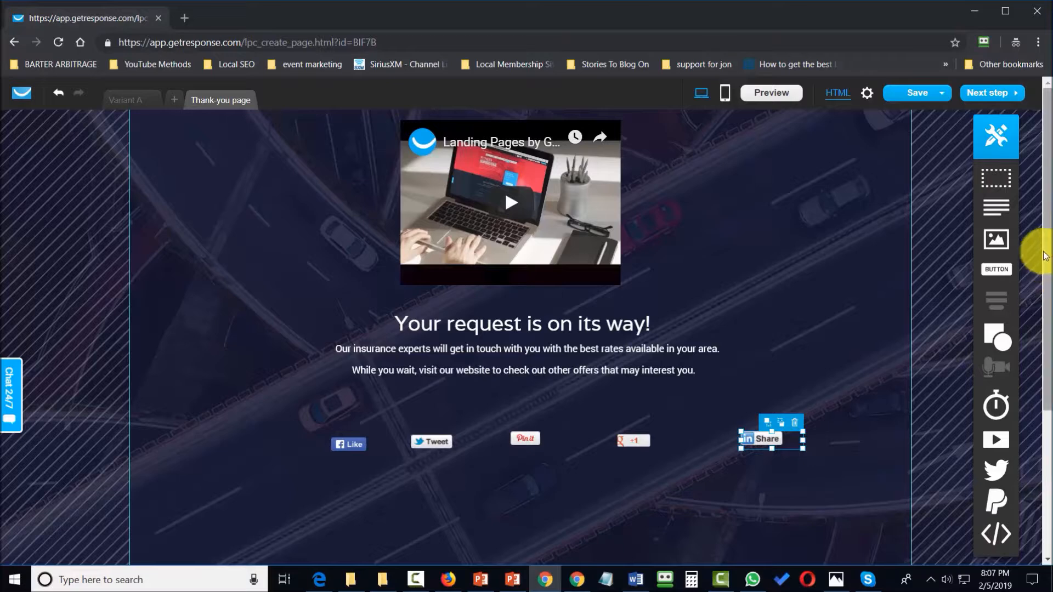
left_click_drag(993, 268, 545, 510)
double_click(562, 514)
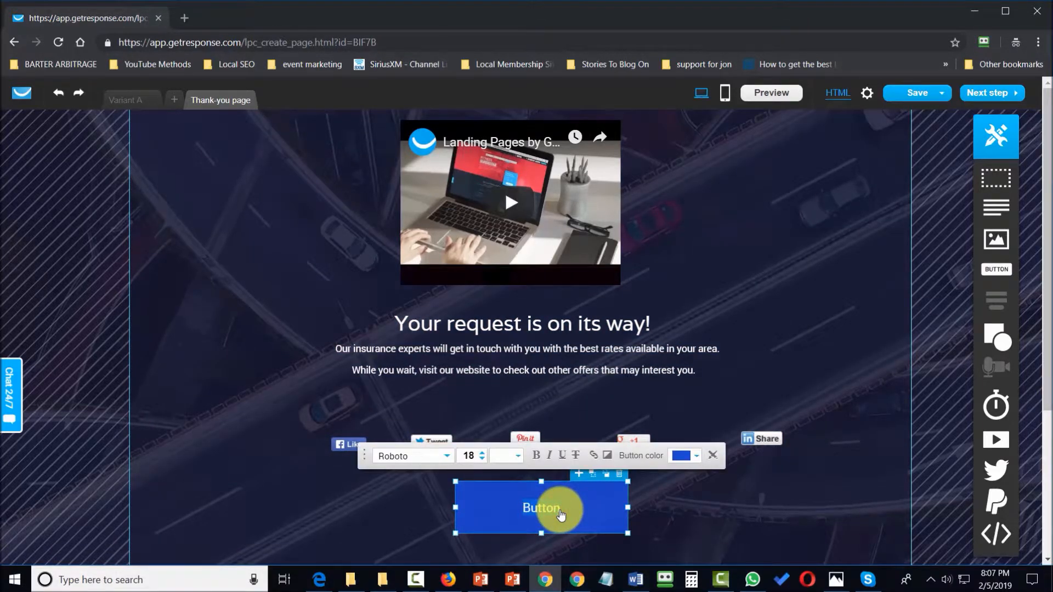
type("Click Here for a Fast Start")
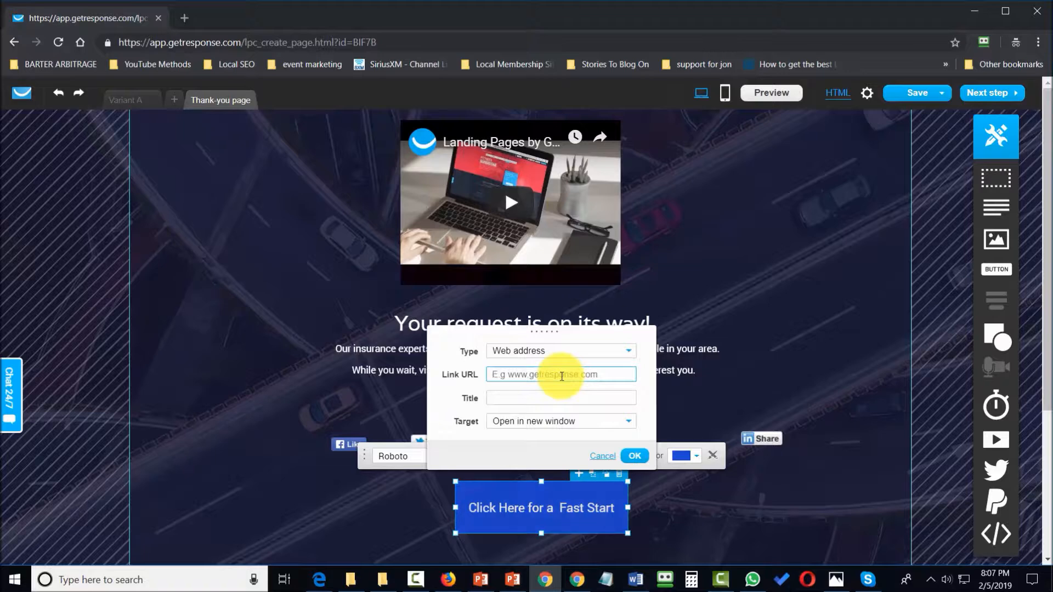
type("http://")
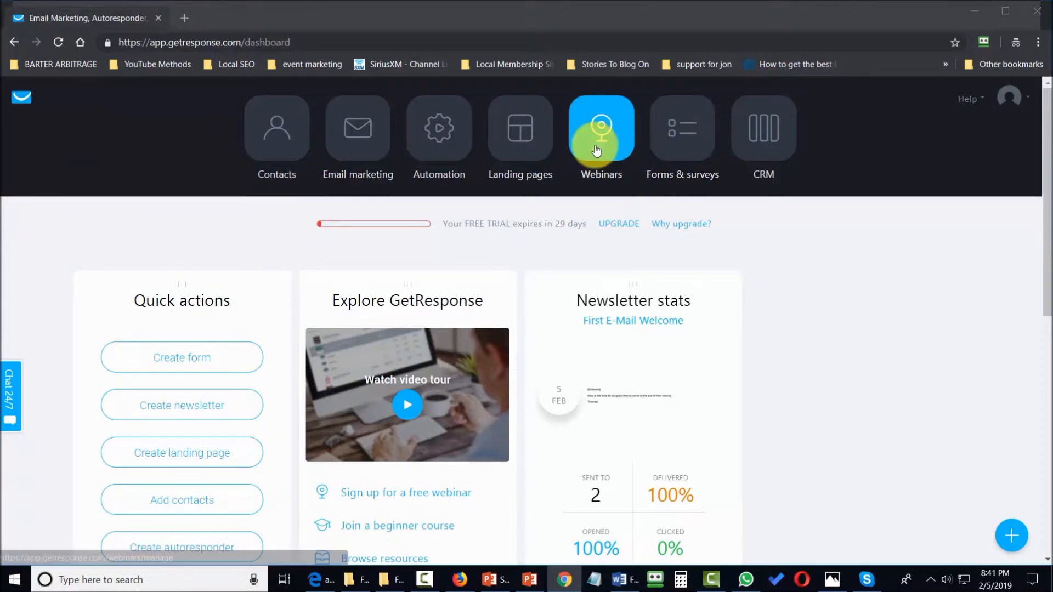
- Start a new survey named "howtowatchtutorials", titled "How Do You Use GetResponse", with the description "Survey on how people use get response"
left_click(674, 134)
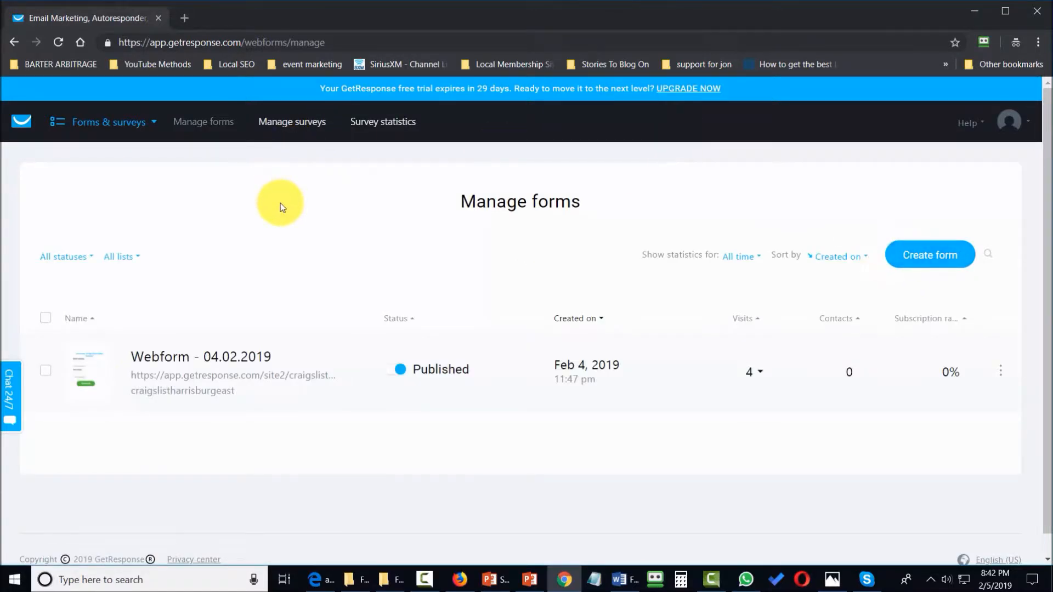
left_click(291, 122)
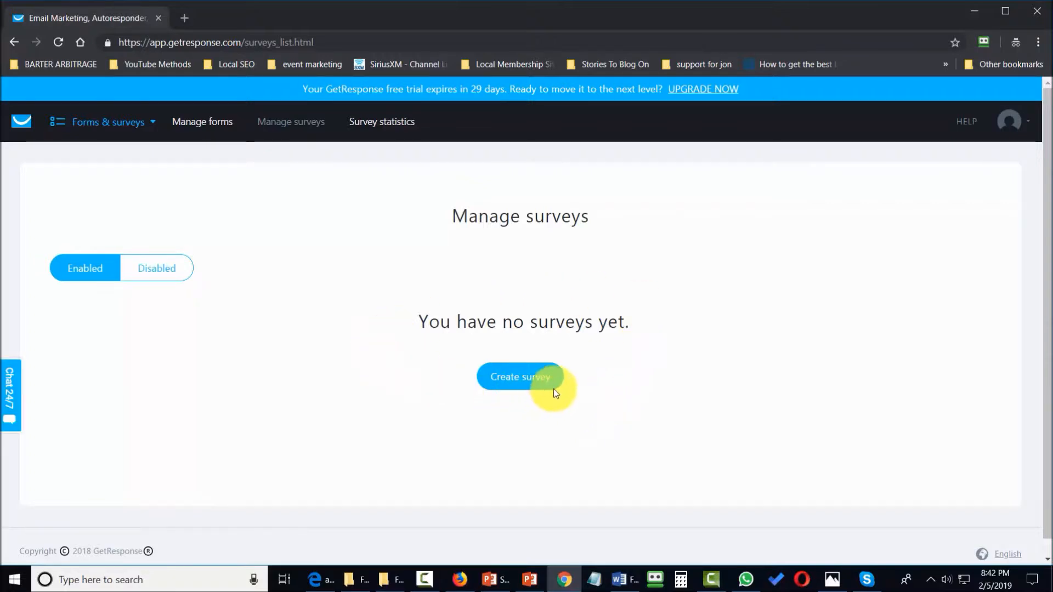
left_click(525, 385)
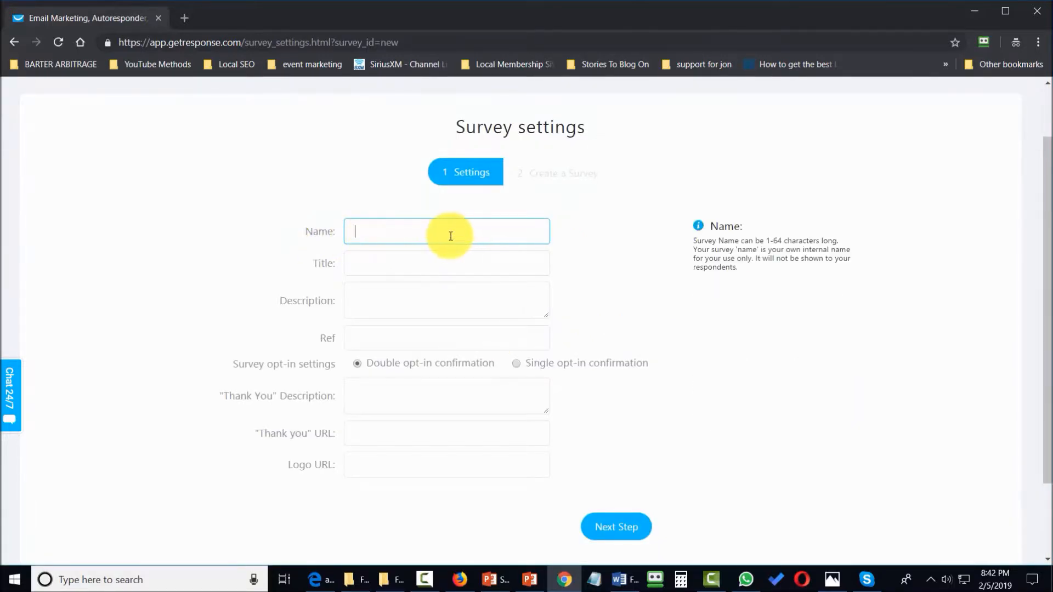
type("howtowatchtutorials")
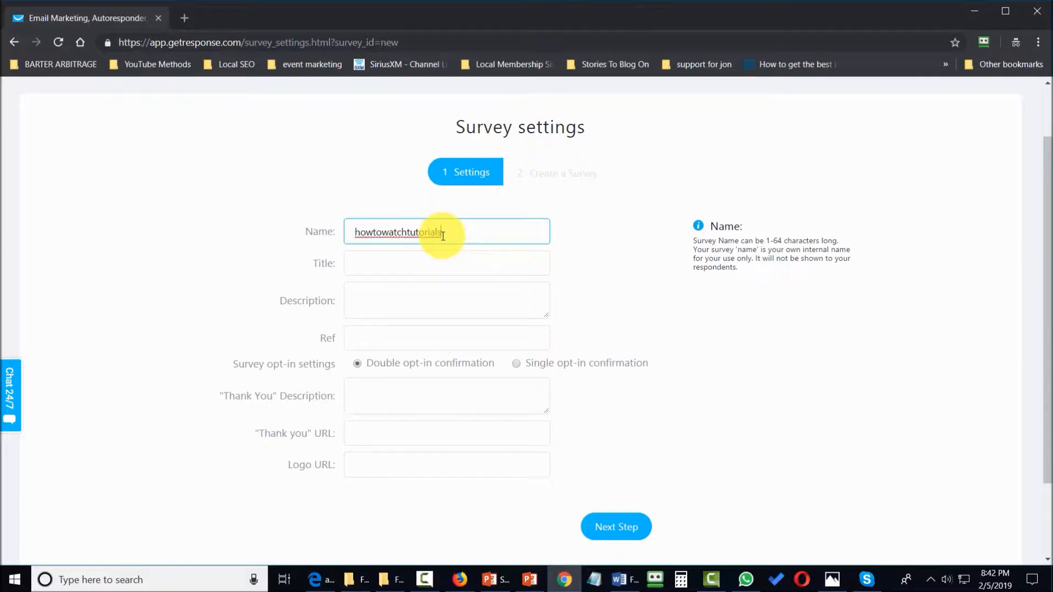
left_click(369, 263)
type("How Do You Use GetResponse")
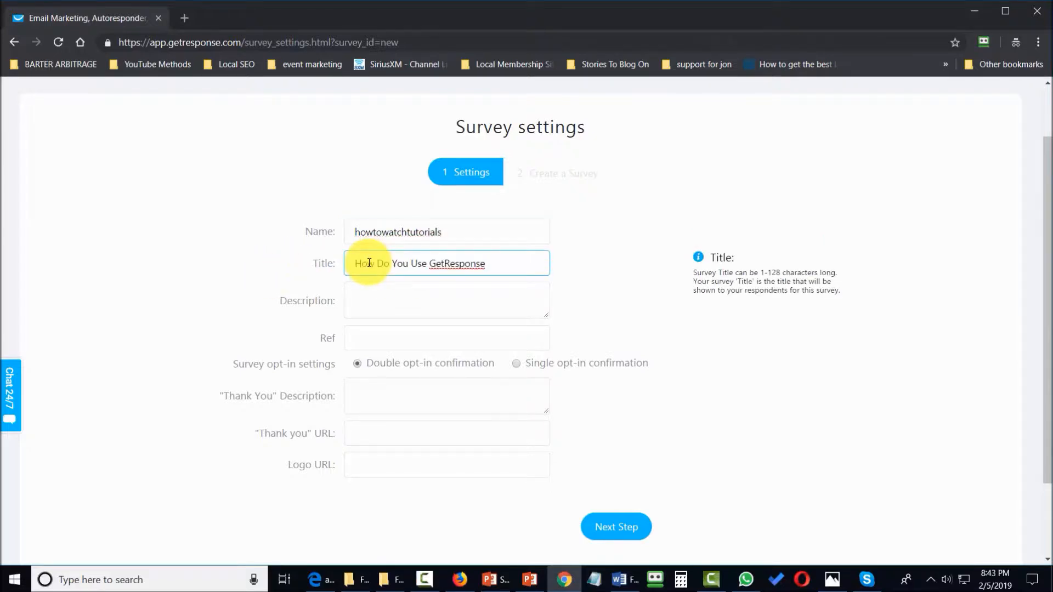
left_click(355, 294)
type("Survey on how people use get response")
- Set the survey's Ref to "survey0001" and choose single opt-in confirmation
mouse_move(348, 345)
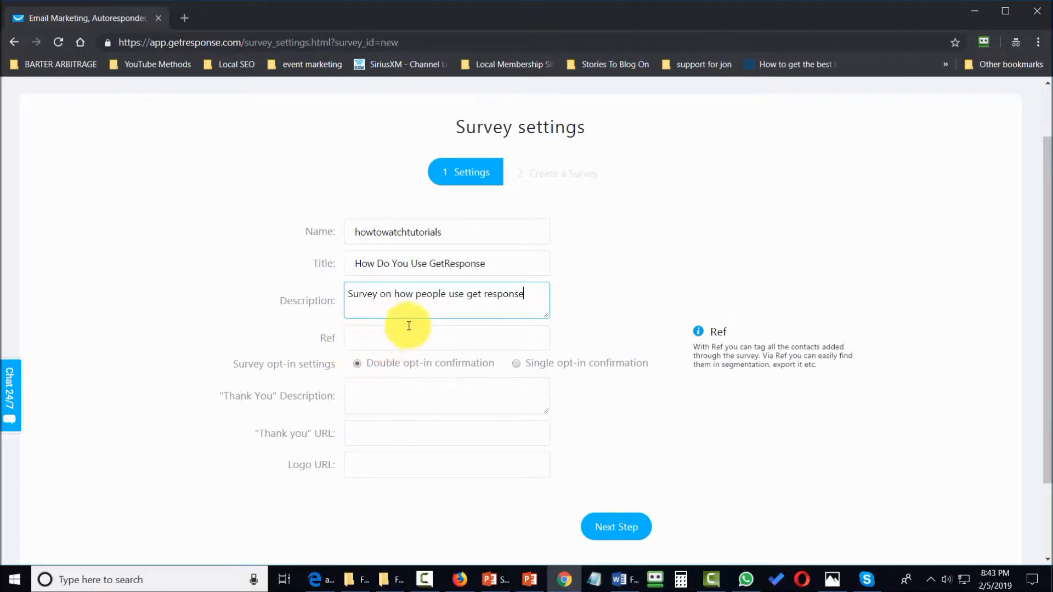
left_click(363, 329)
type("survey0001")
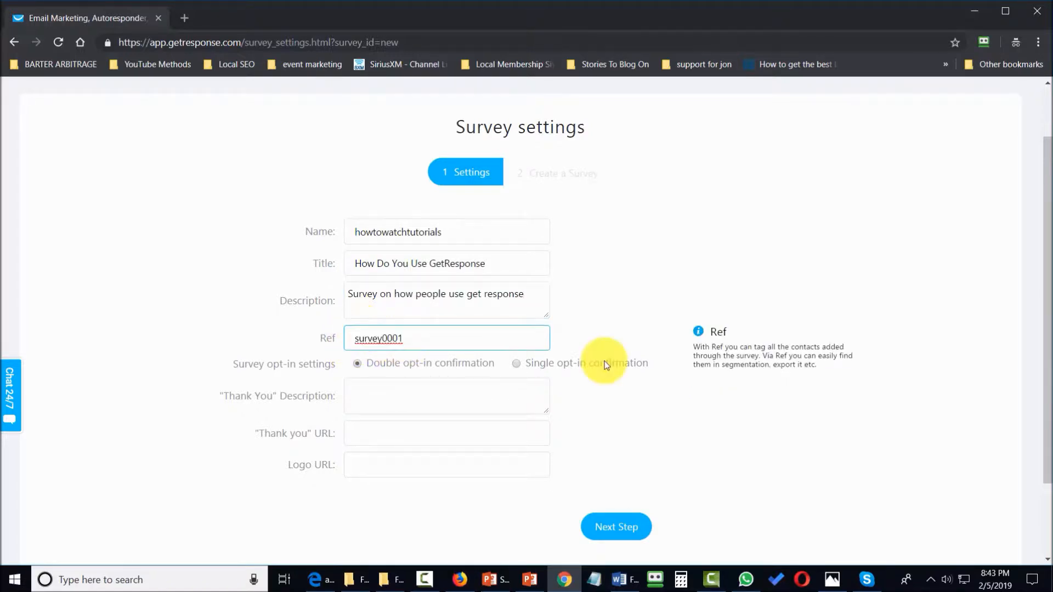
mouse_move(447, 371)
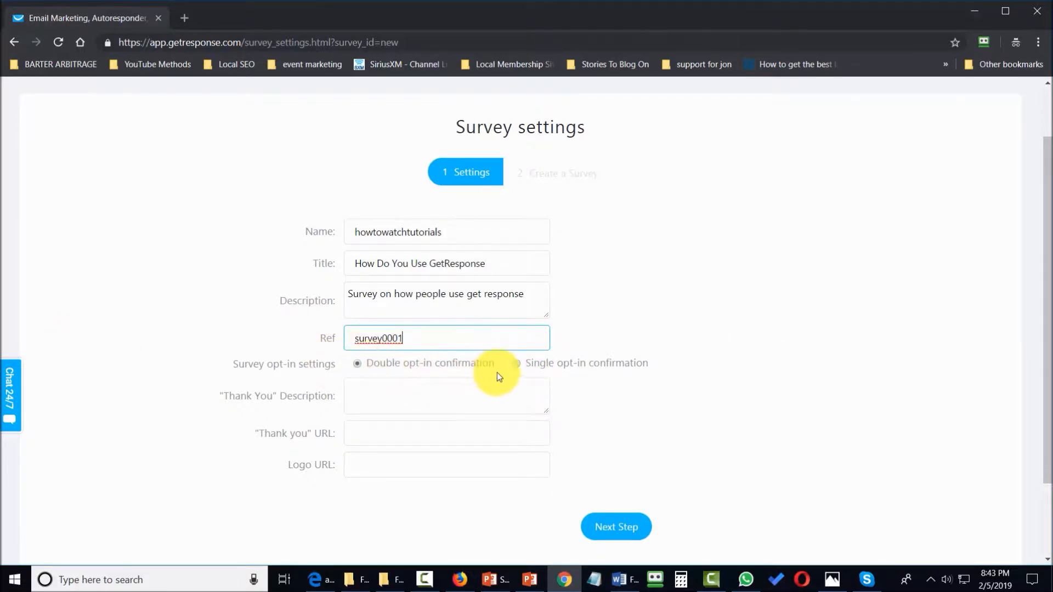
left_click(518, 362)
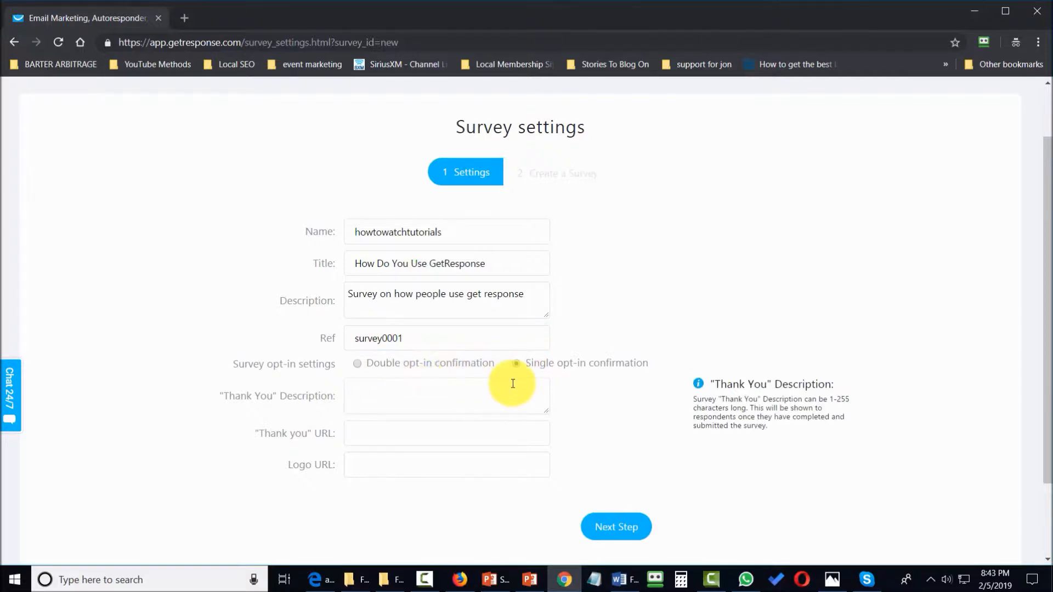
left_click(375, 388)
type("Thanks for completing the survey.  We now have a special gift for you.")
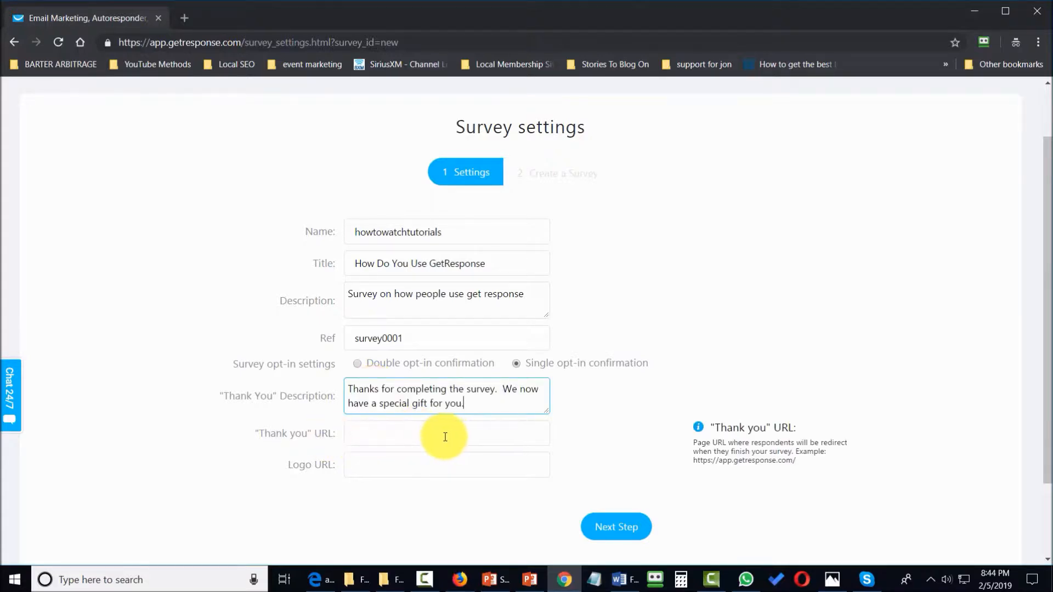
left_click(388, 437)
type("http://haon.biz")
mouse_move(378, 465)
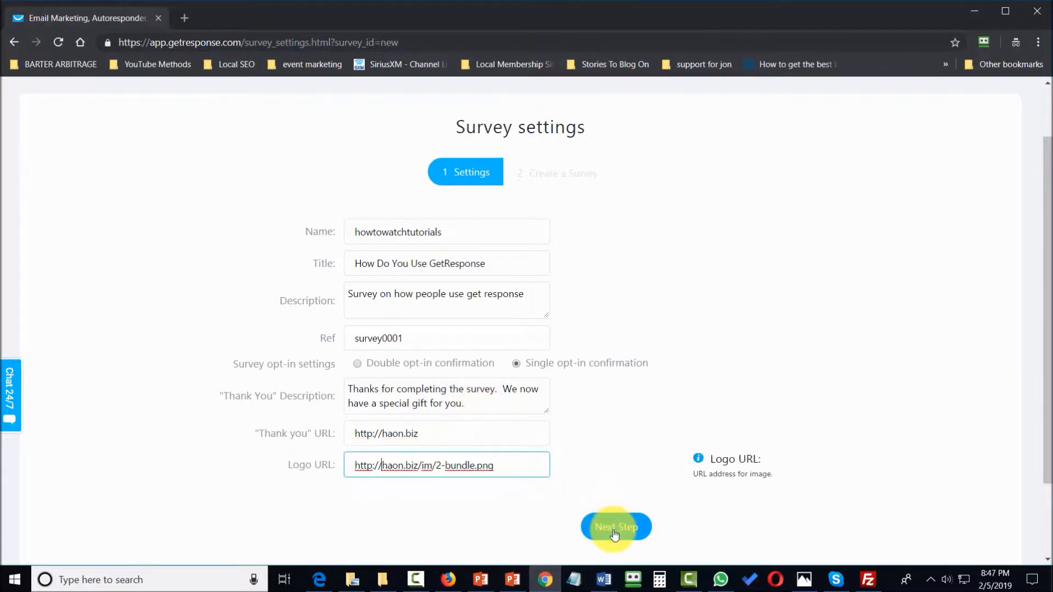
left_click(614, 530)
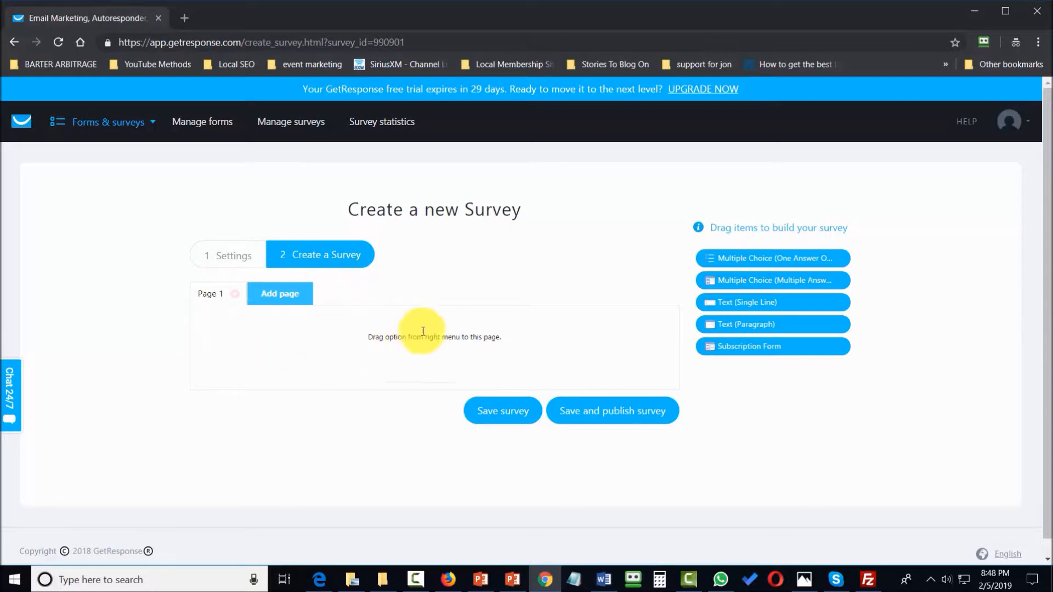
- Add the one-answer multiple-choice question "How Do You Use Getresponse" to page 1, with the options Surveys, Landing Pages and Webinar
left_click_drag(730, 259, 368, 337)
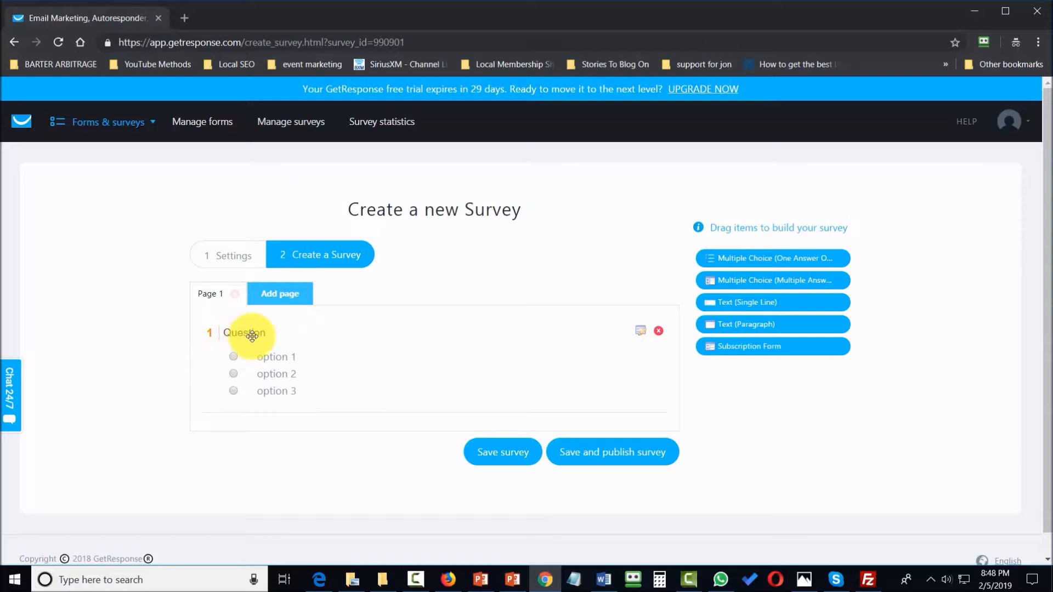
left_click(641, 331)
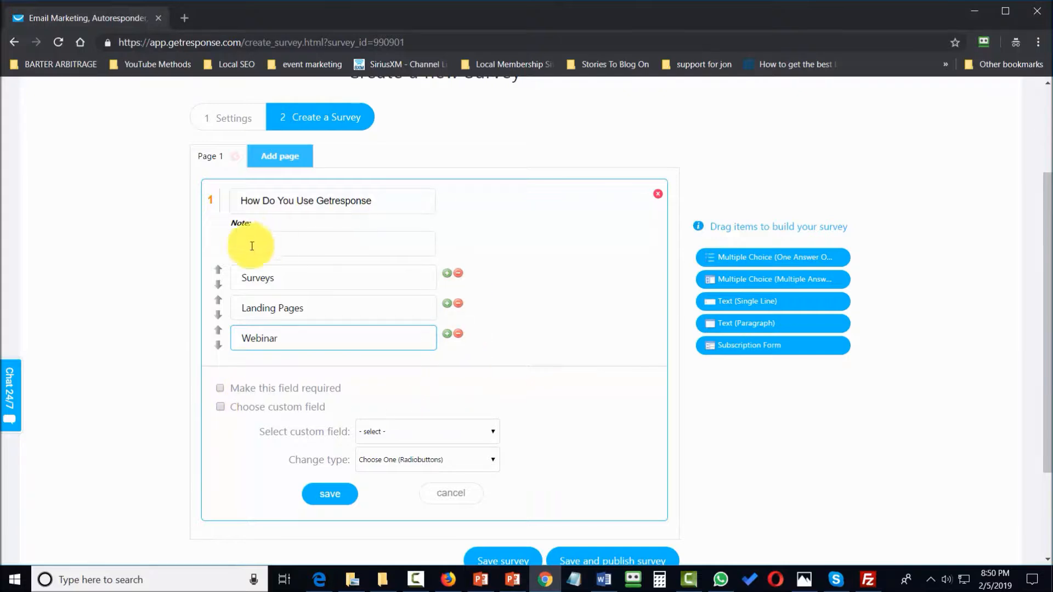
left_click(323, 494)
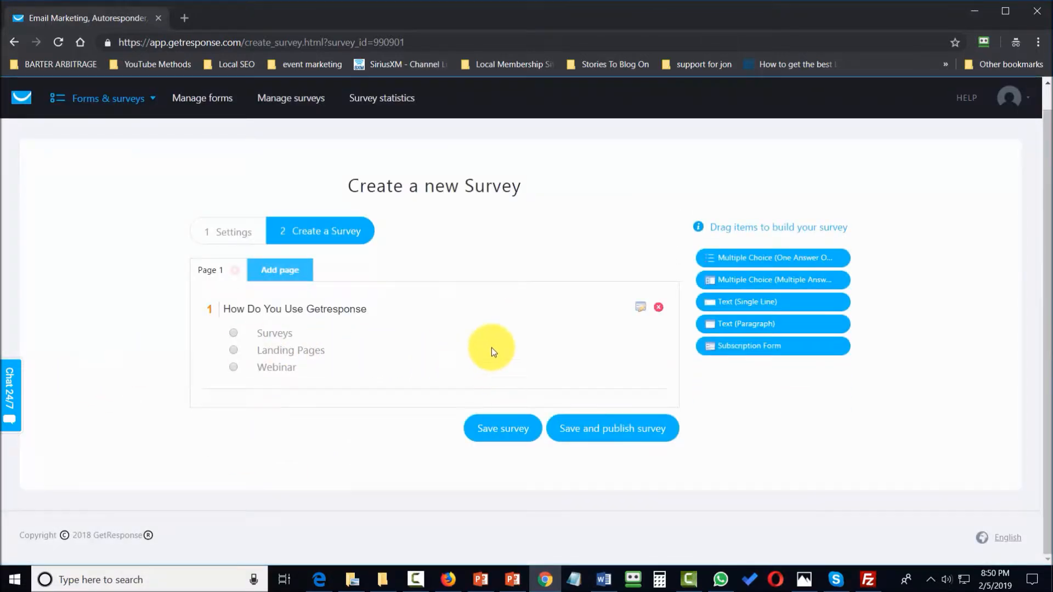
- Add page 2 with the choose-one question "What is the First Thing You Should Do With Geresponse", offering Broadcast, Follow Ups and Set Up
left_click(287, 274)
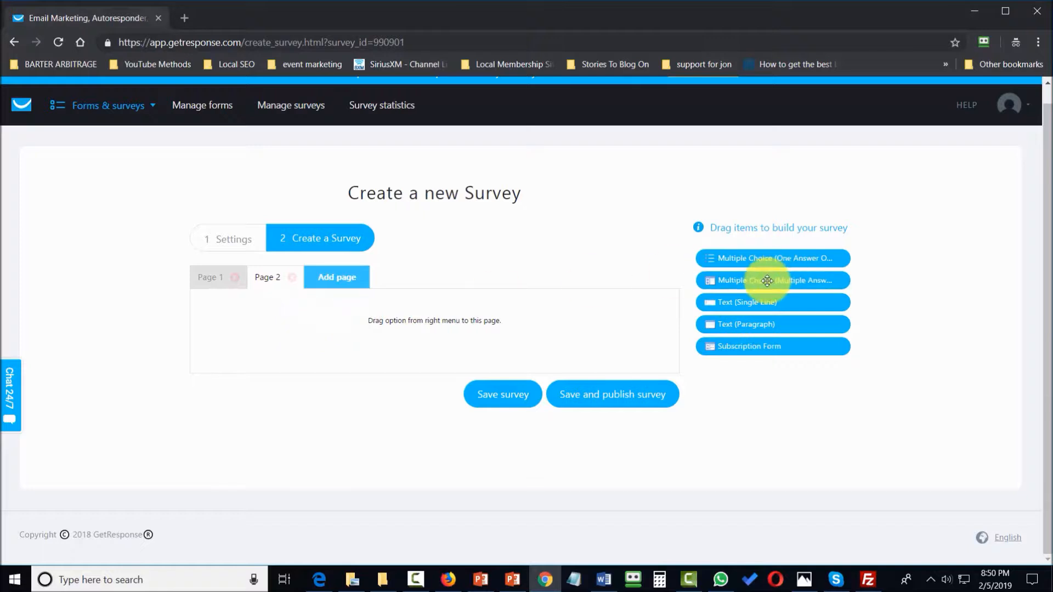
left_click_drag(766, 280, 314, 323)
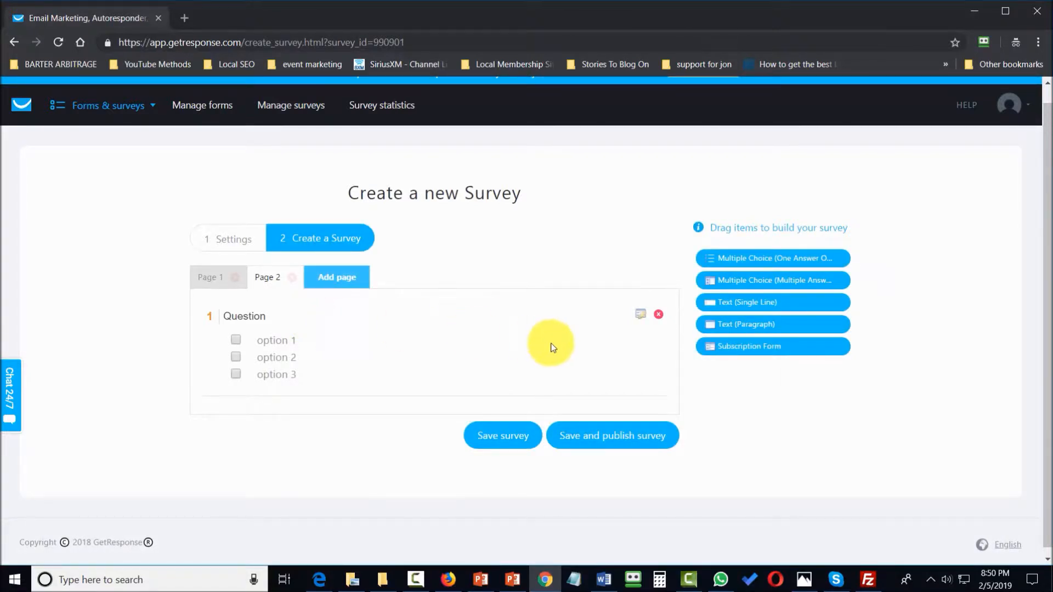
left_click(642, 315)
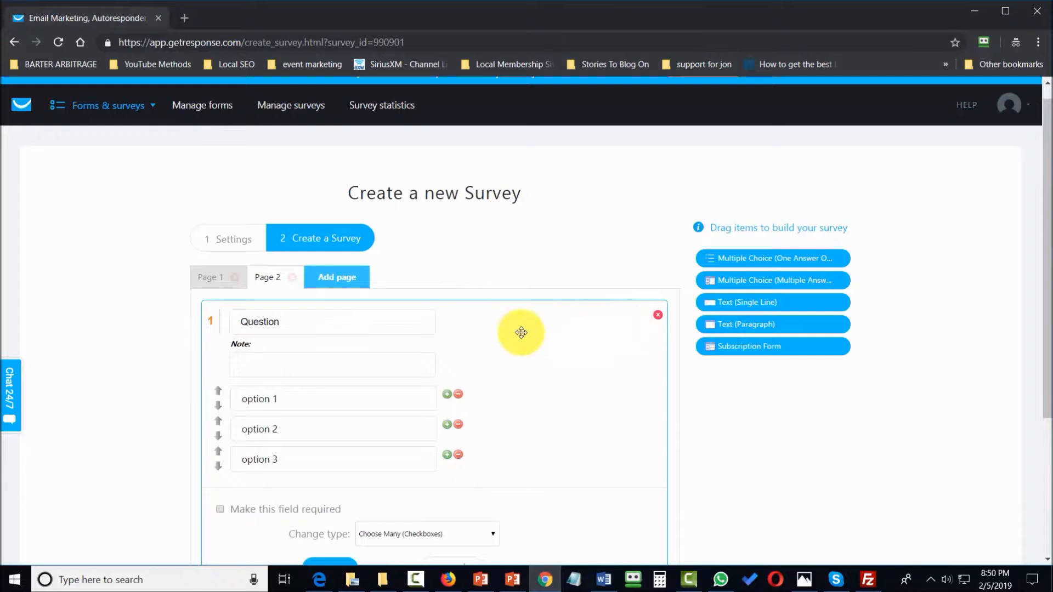
scroll(501, 332, "down", 1)
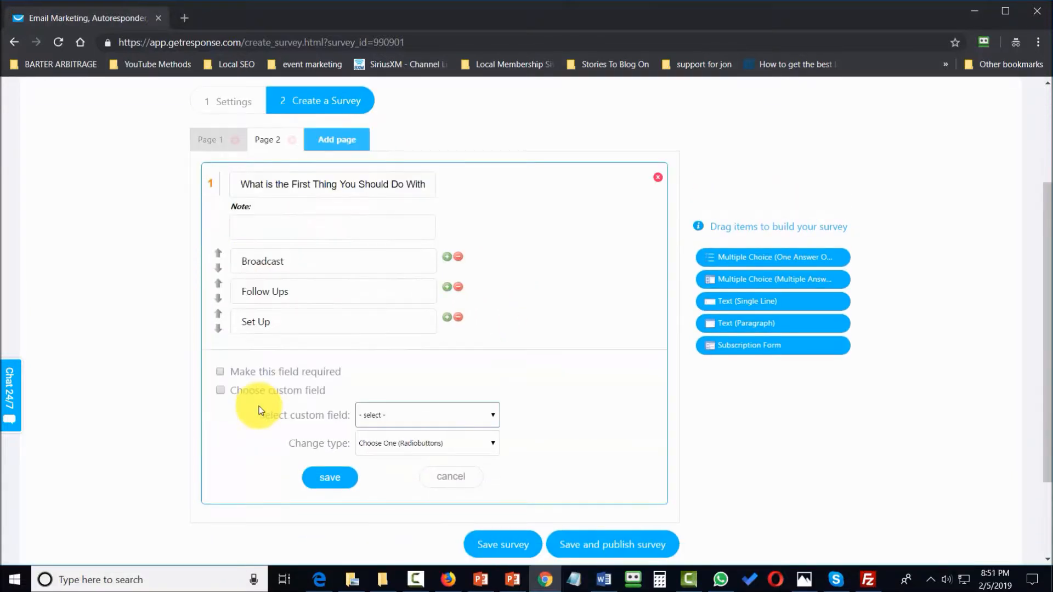
left_click(340, 483)
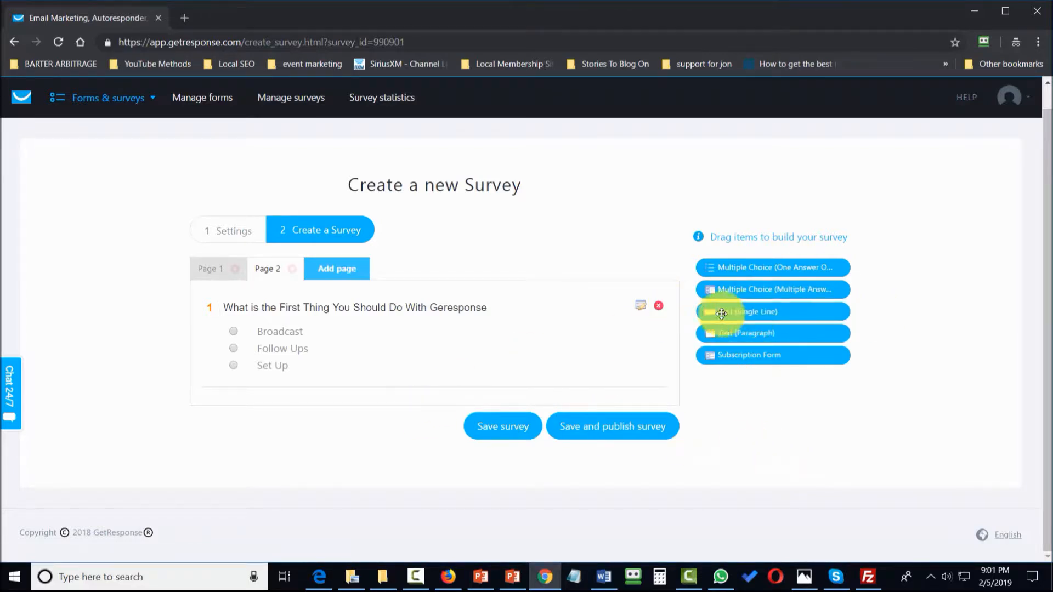
- Add page 3 with the single-line question "How Do You Plan to Use Getresponse" and note "In one word, how do you plan to use Getresponse?"
left_click(340, 268)
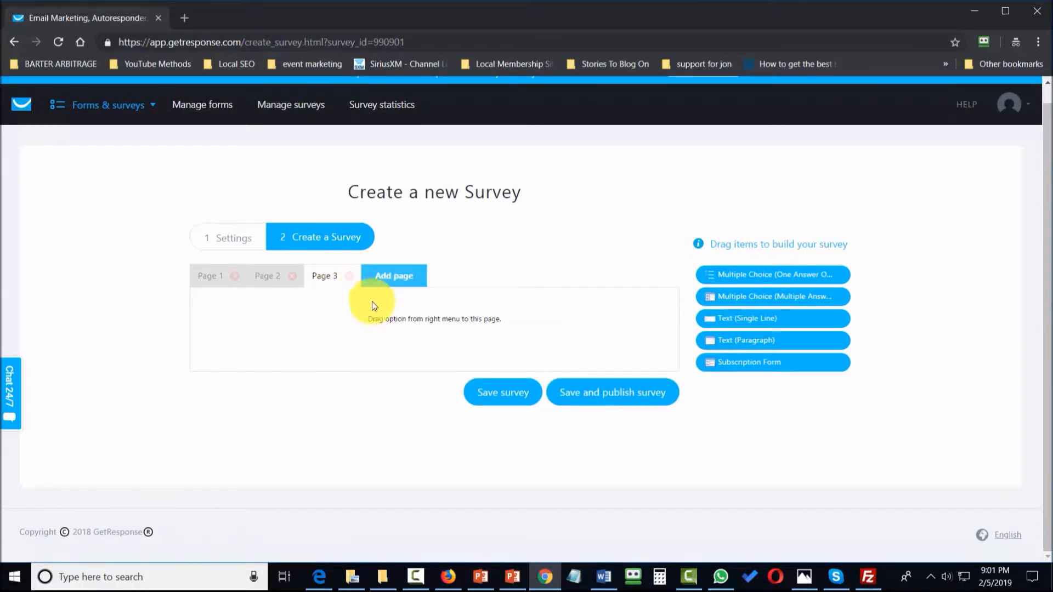
left_click_drag(746, 318, 379, 319)
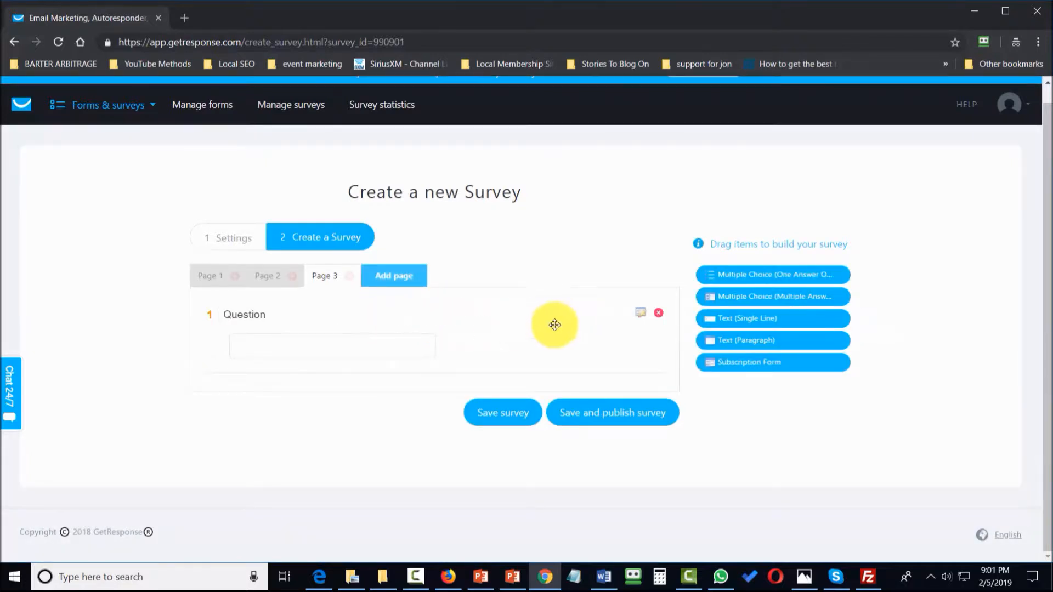
left_click(639, 312)
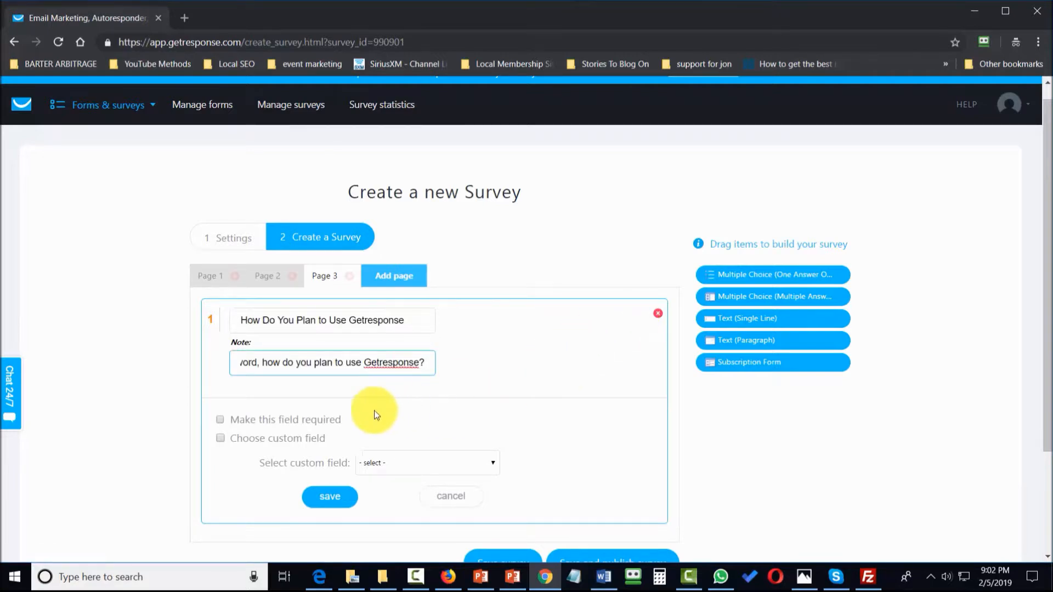
- Make the page 3 question a required field and save the survey without publishing it
left_click(221, 420)
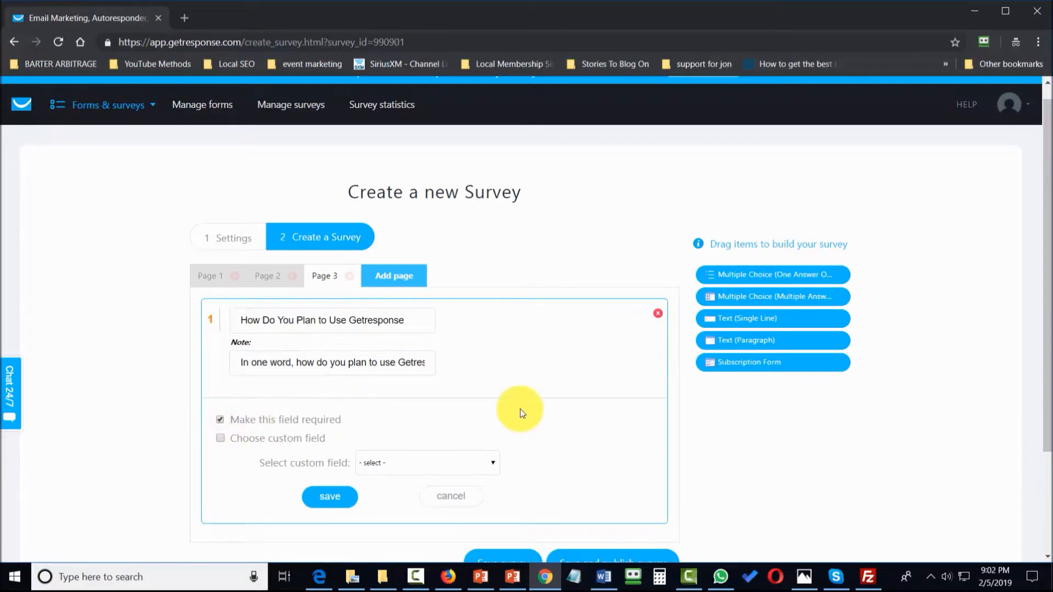
scroll(519, 409, "down", 1)
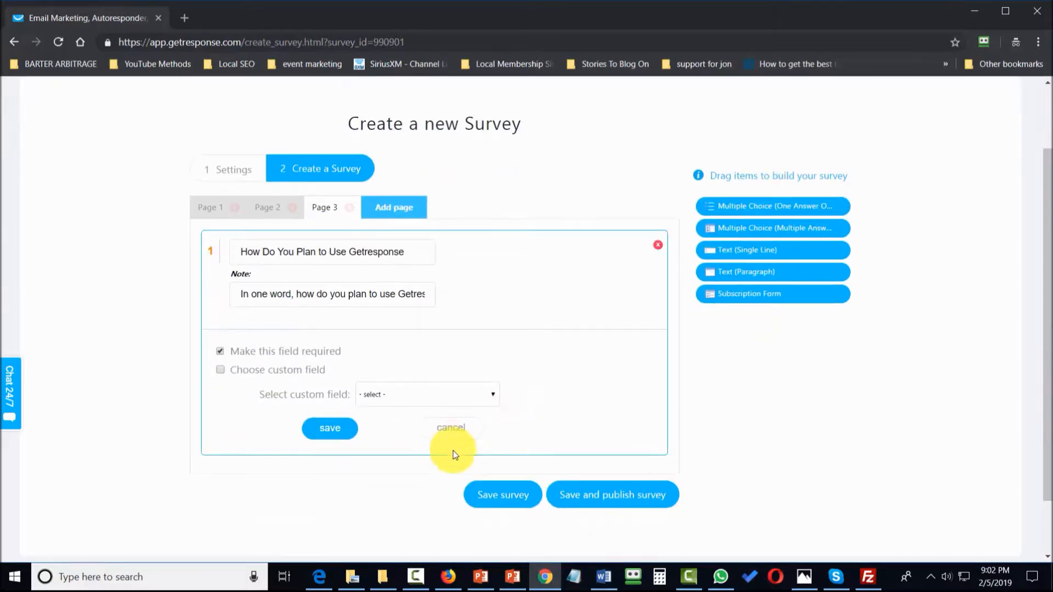
left_click(489, 502)
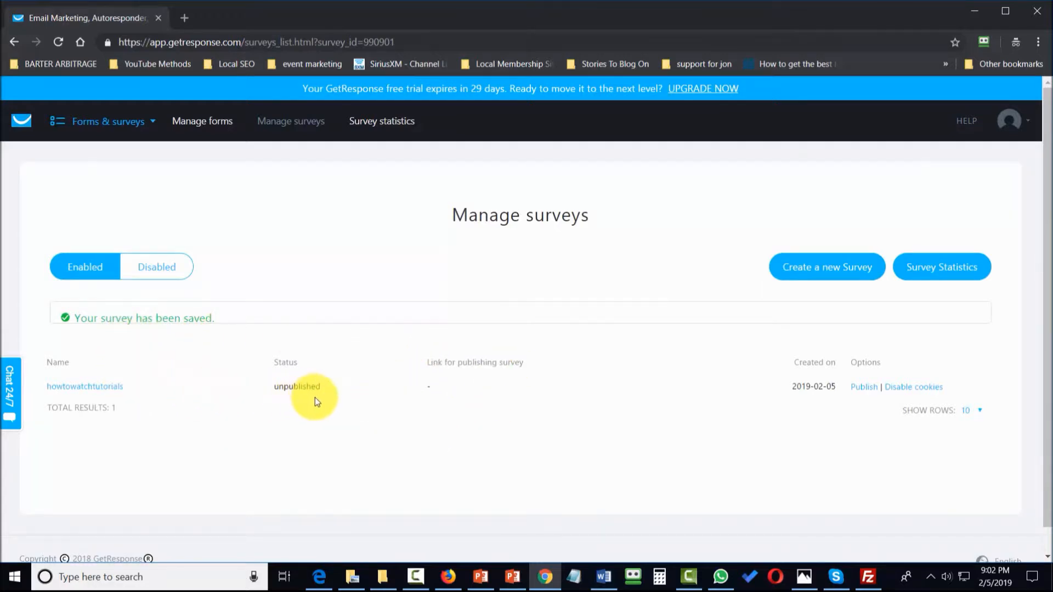
- To howtowatchtutorials, add page 4 with paragraph question "How Do You think Getresponse should be used?" and note "In one paragraph, how can you see yourself using Getresponse?"
left_click(87, 388)
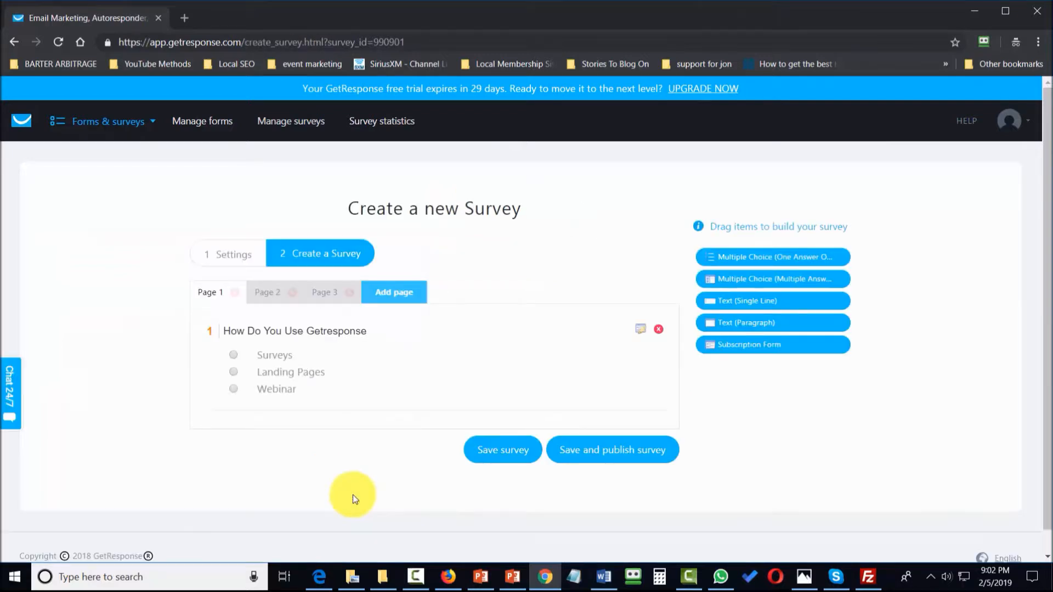
left_click(398, 291)
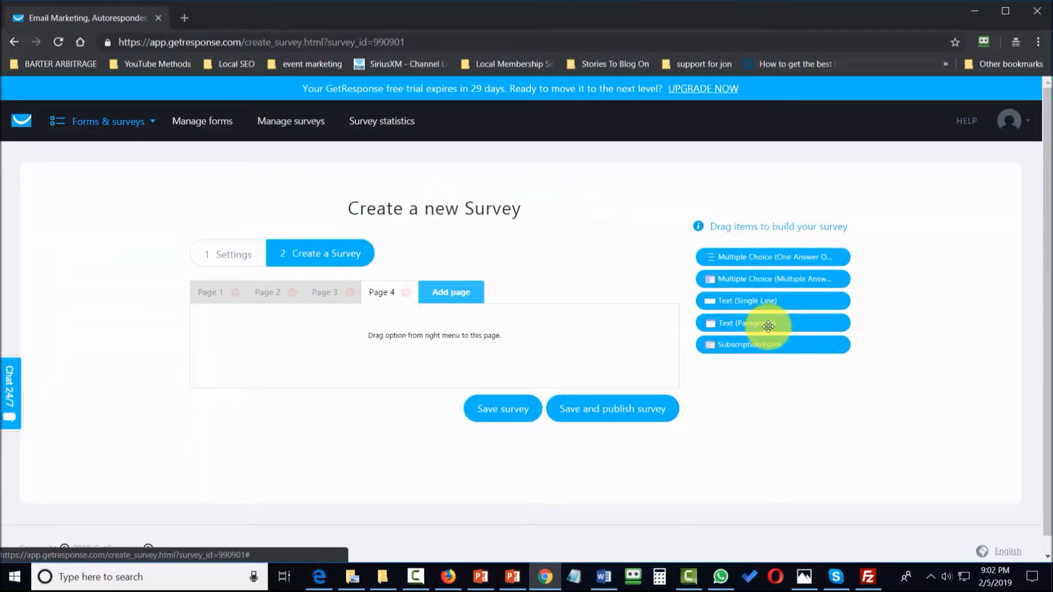
left_click_drag(765, 323, 319, 333)
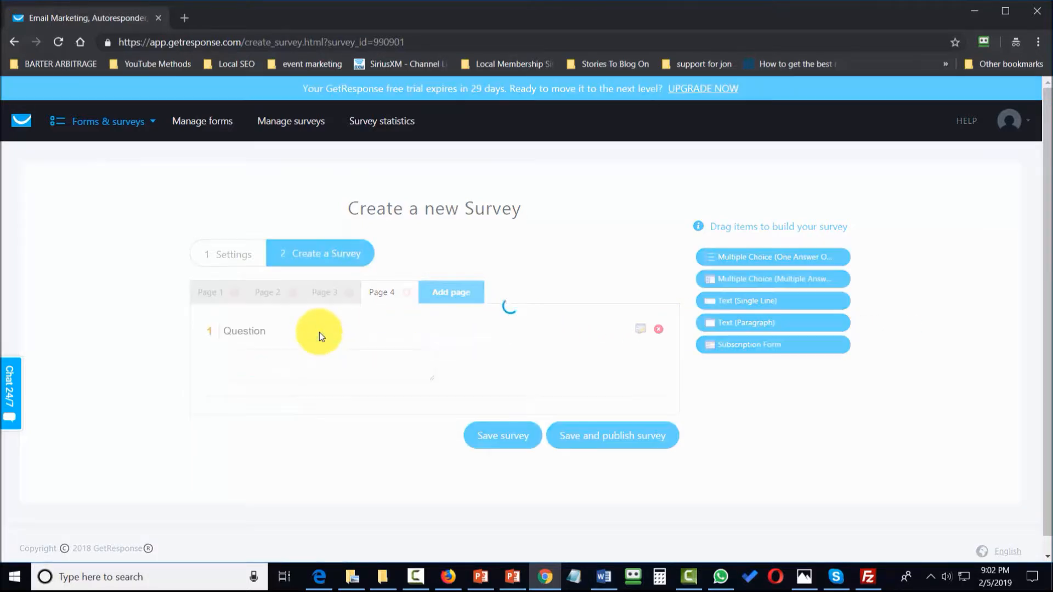
left_click(641, 330)
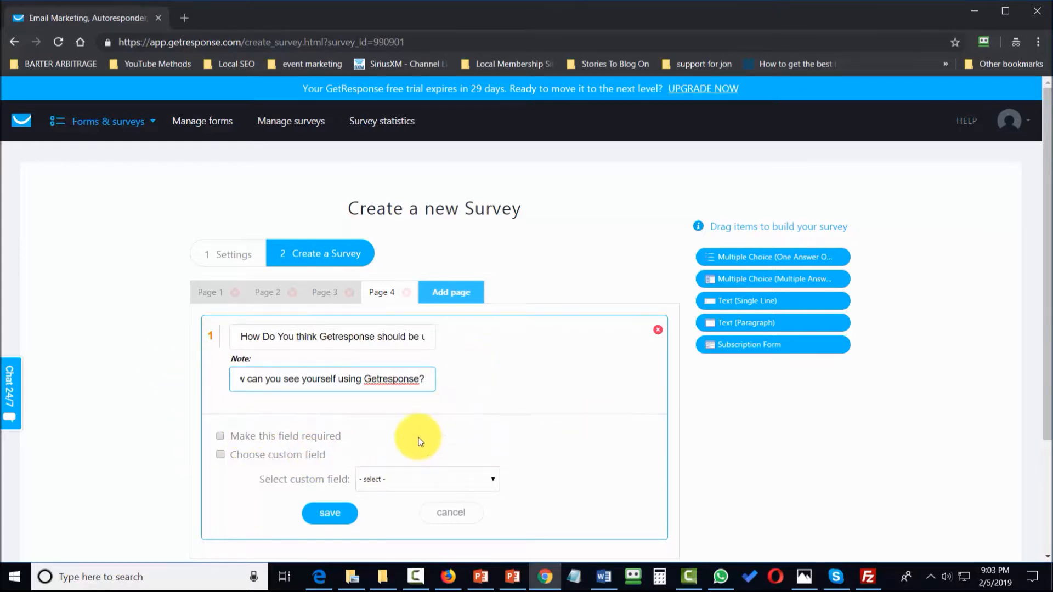
left_click(338, 517)
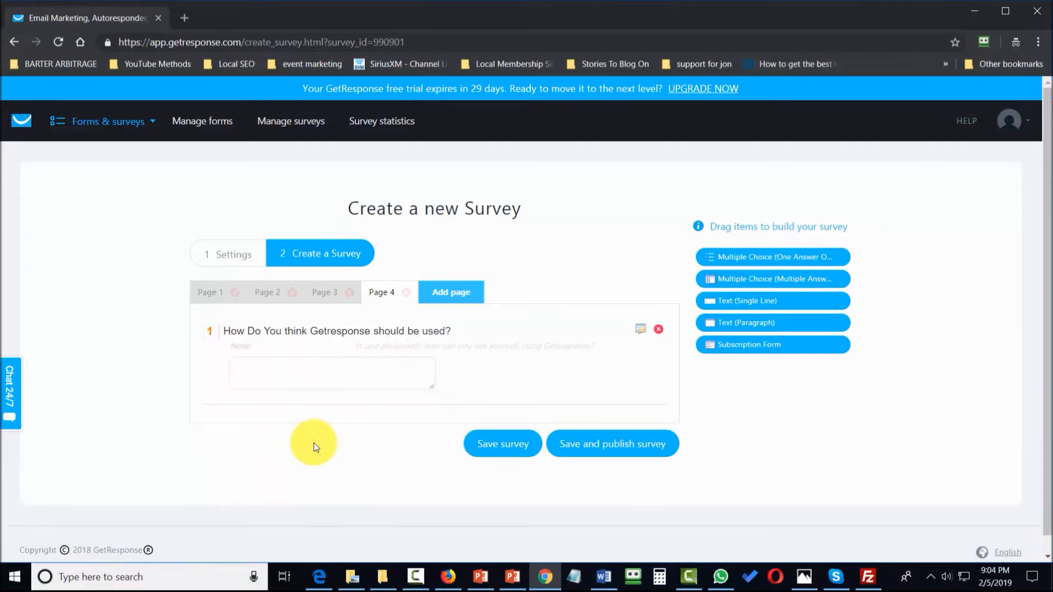
- Add page 5 with a subscription form headed "To get tutorials on how to use Getresponse, Please Enter Your Name and E-Mail Address" and a 20-videos note
left_click(460, 299)
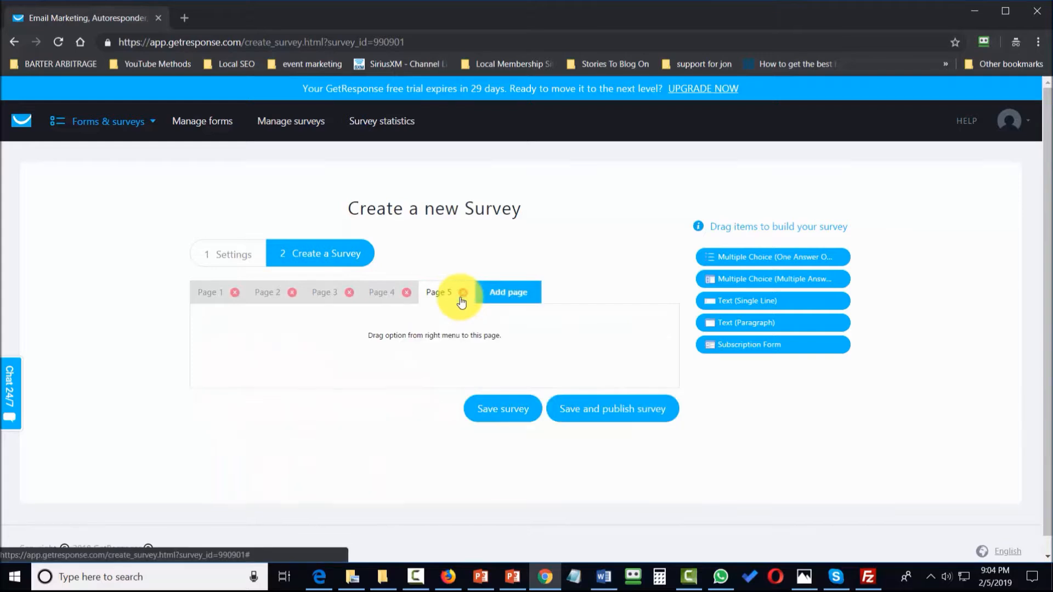
left_click_drag(765, 346, 346, 332)
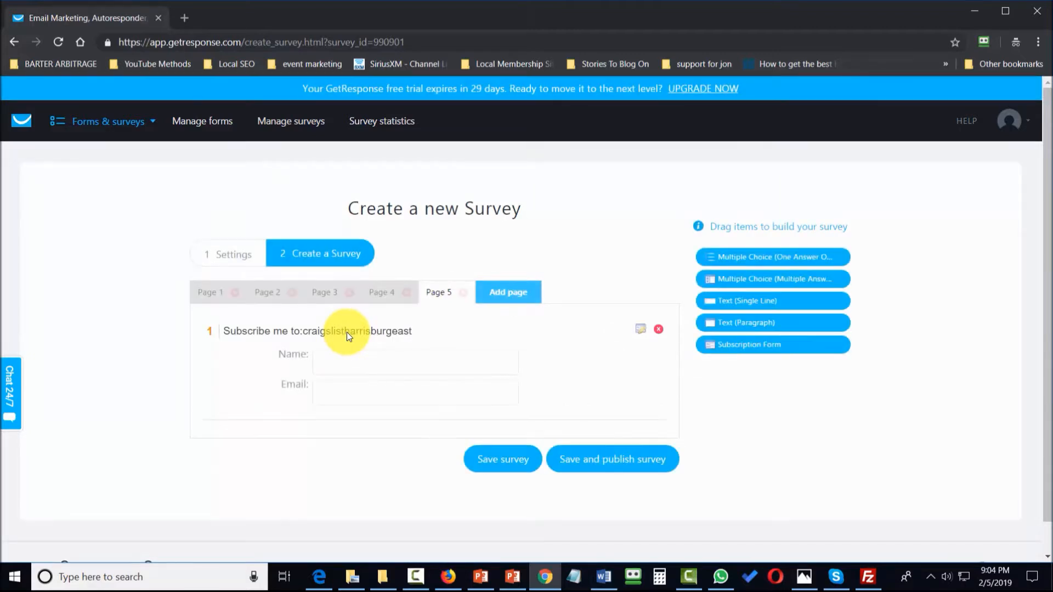
left_click(641, 333)
left_click_drag(240, 341, 425, 349)
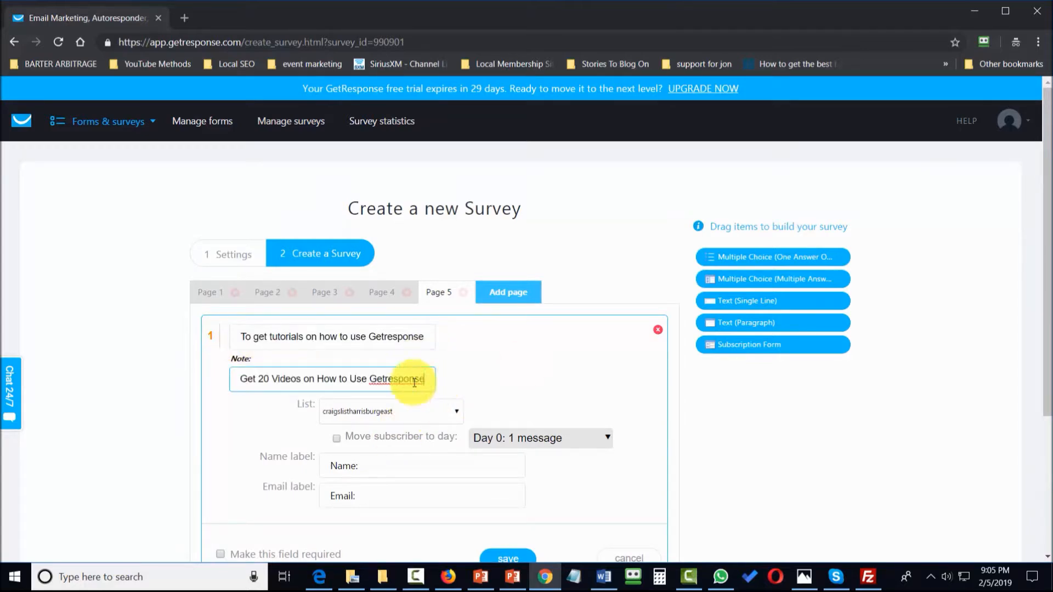
scroll(392, 405, "down", 1)
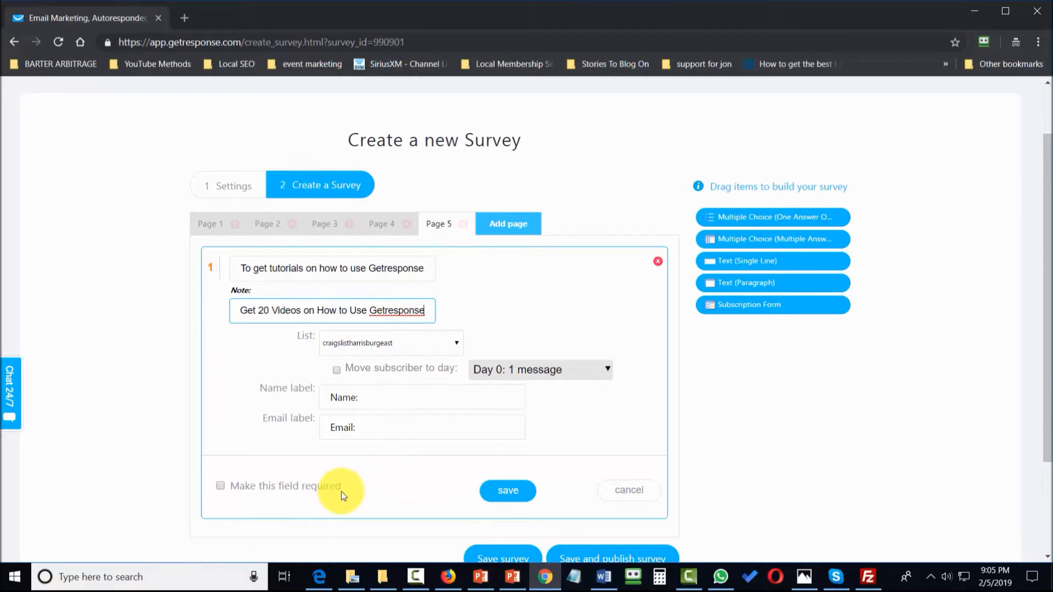
left_click(526, 503)
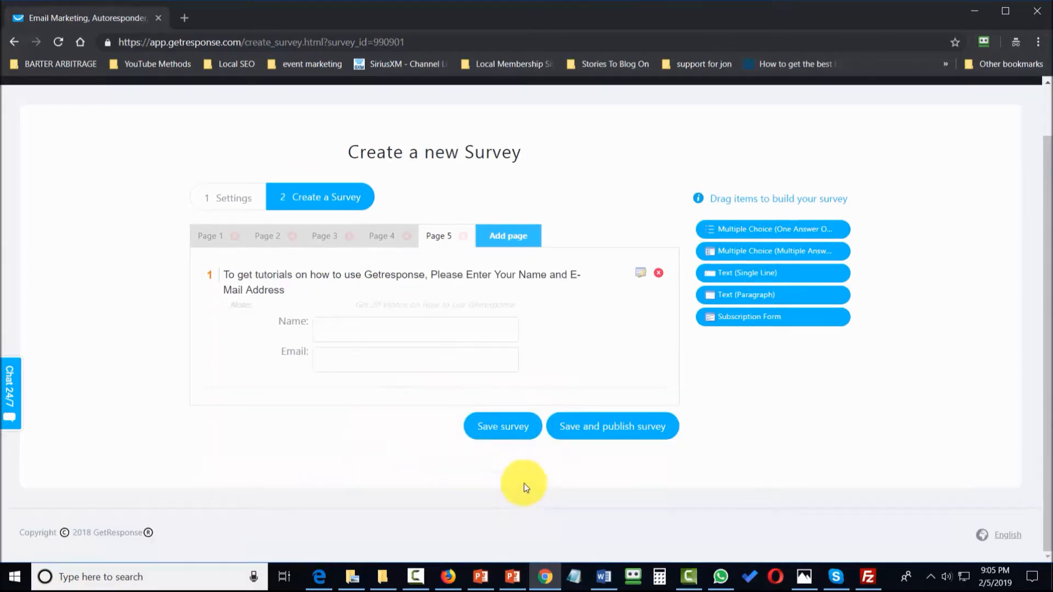
- Save and publish the survey, and answer Surveys to the first question on its public page
left_click(605, 427)
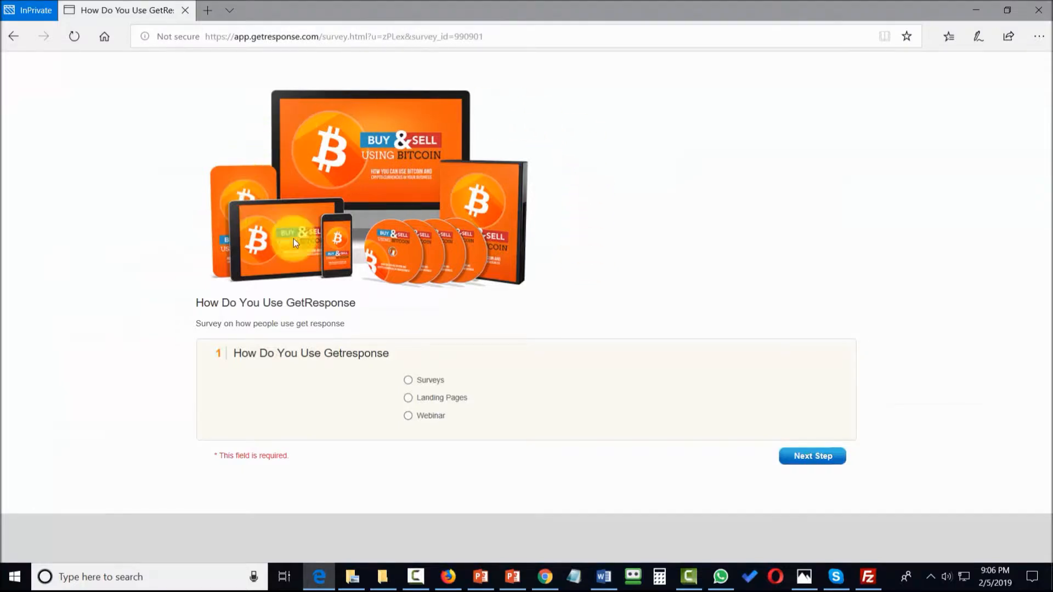
left_click(408, 380)
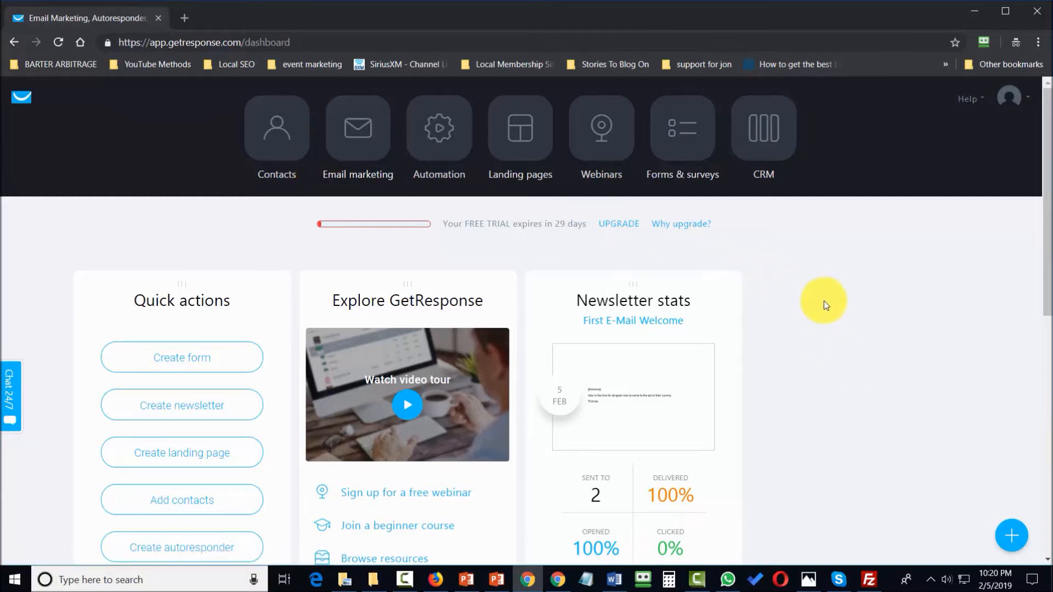
- In Preload Messages, select the craigslistharrisburgeast autoresponders "Second E-Mail Get Started Training" and "Day Two E-Mail" as the source messages
left_click(358, 128)
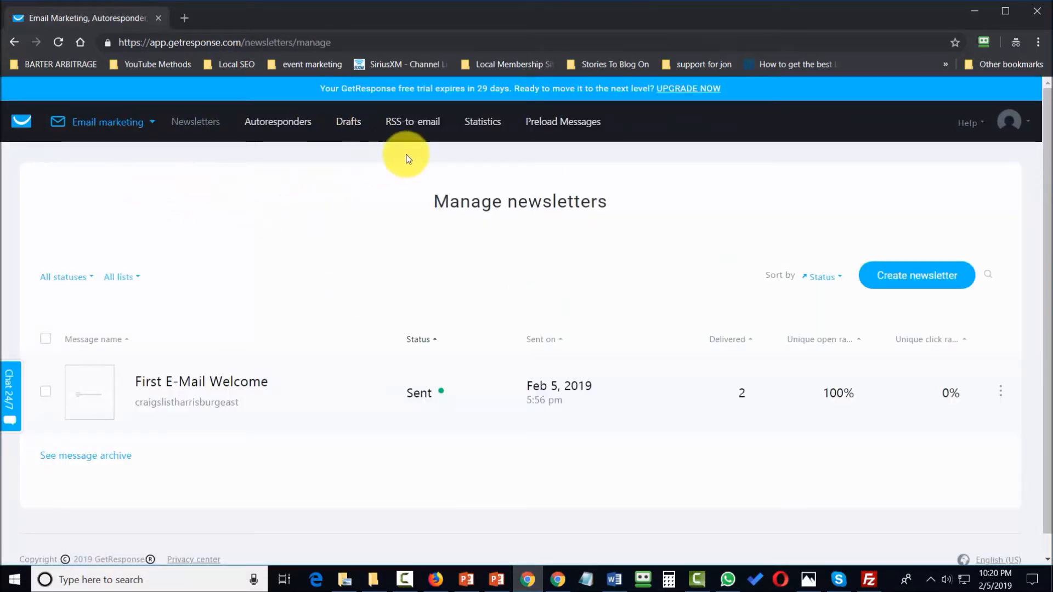
left_click(546, 123)
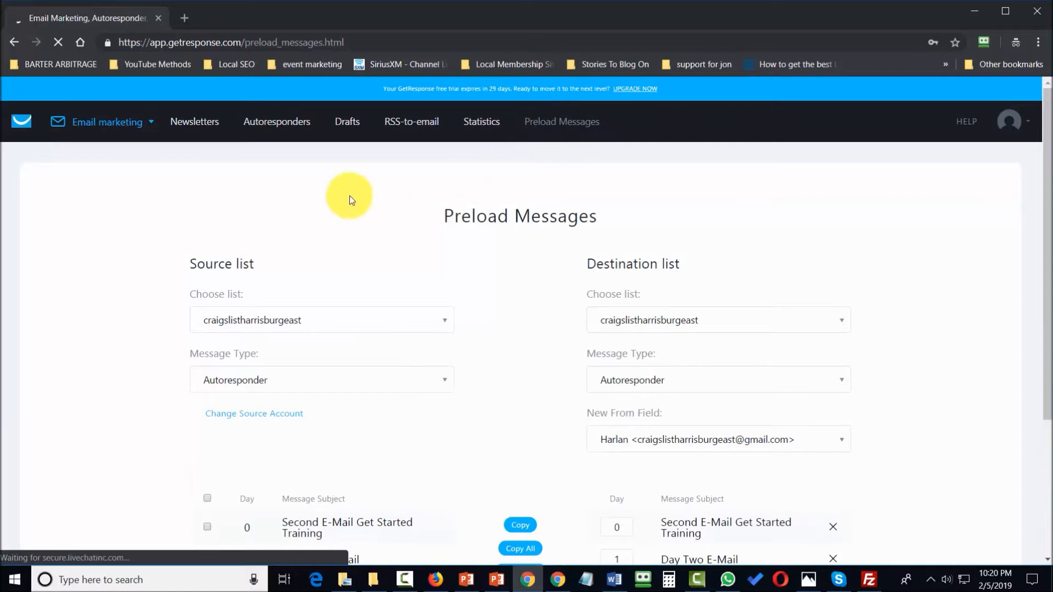
scroll(417, 191, "down", 1)
scroll(417, 191, "up", 1)
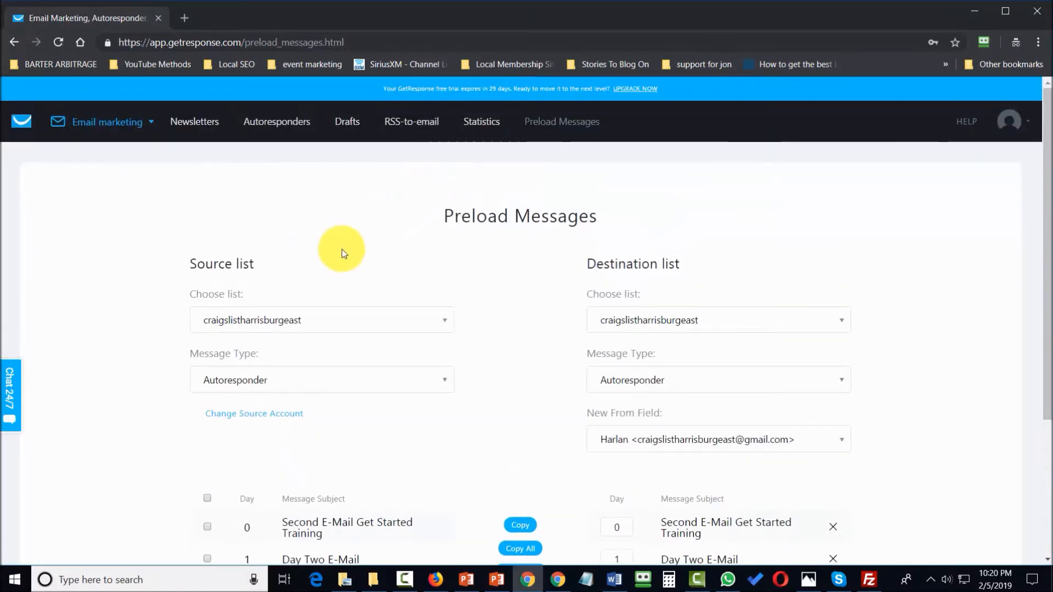
left_click(448, 320)
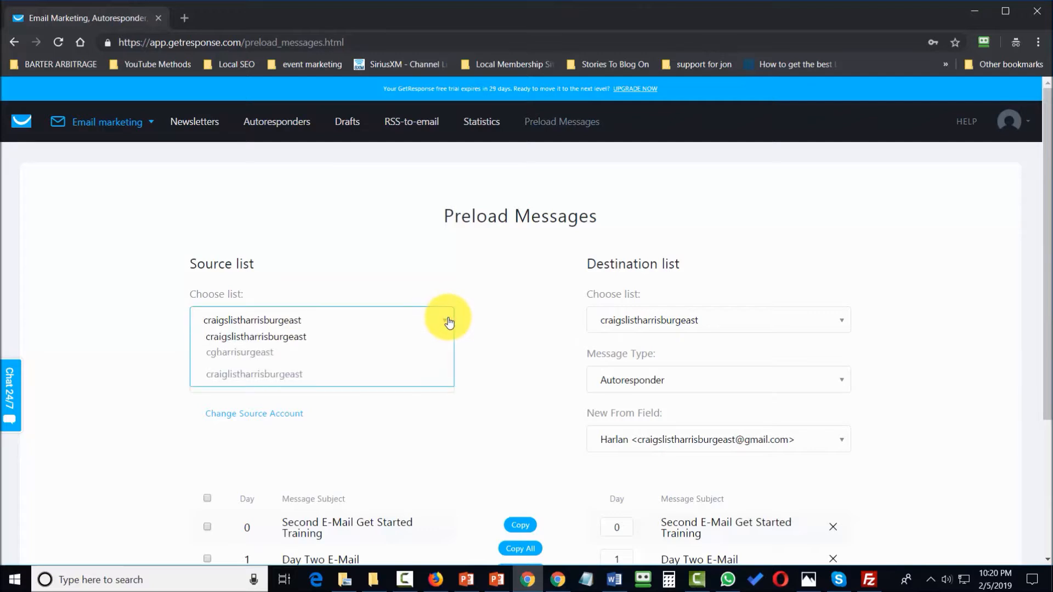
left_click(447, 290)
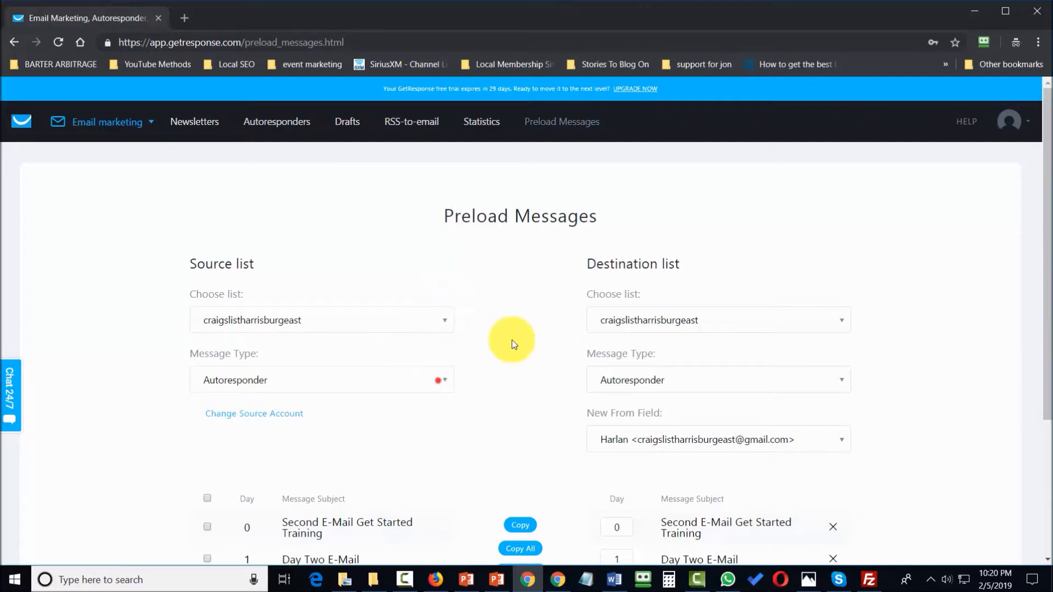
left_click(444, 381)
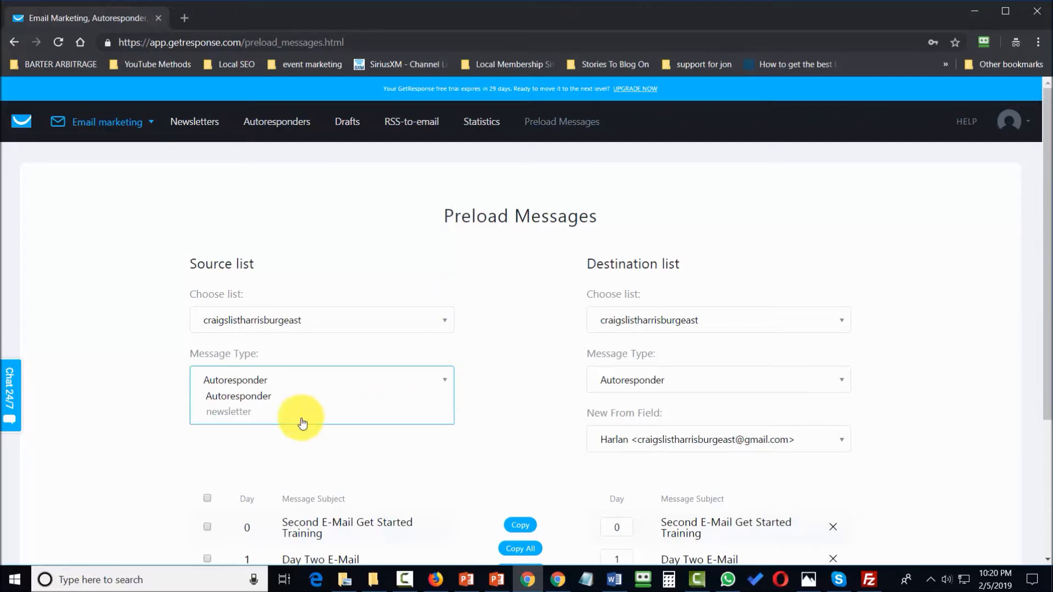
left_click(474, 378)
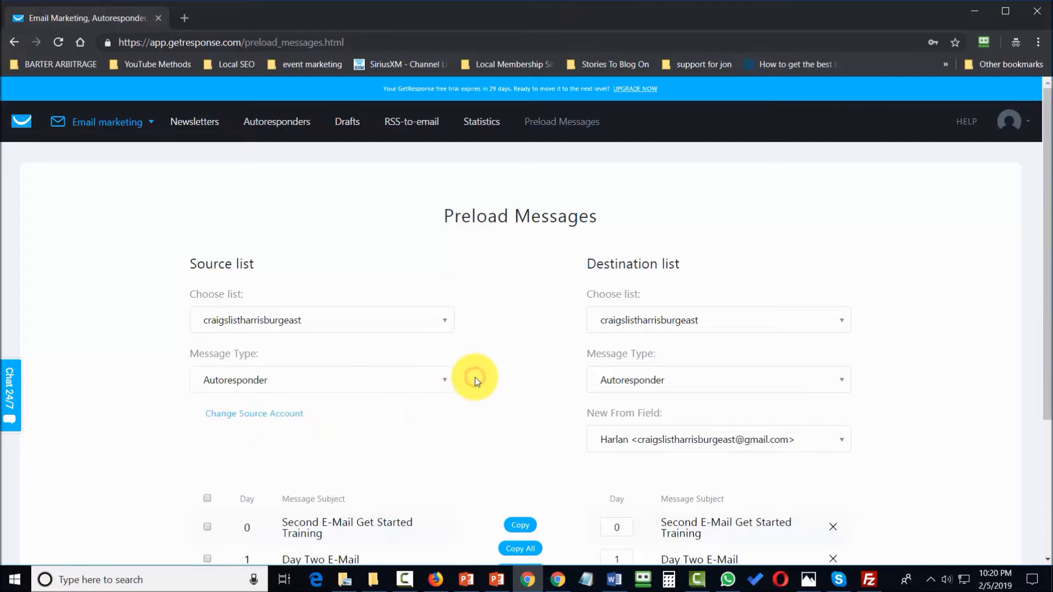
scroll(475, 377, "down", 3)
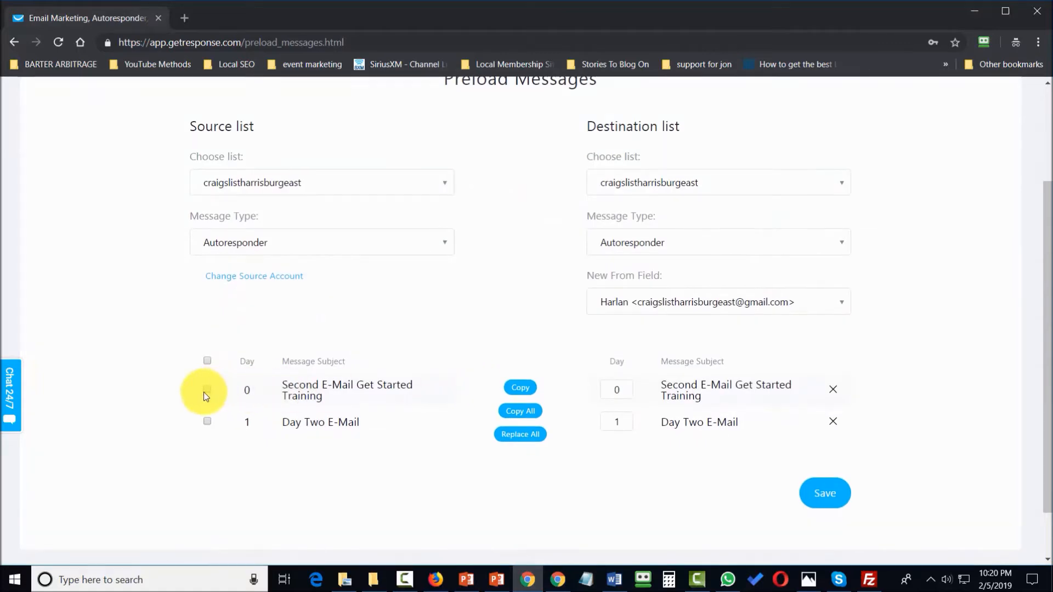
left_click(206, 422)
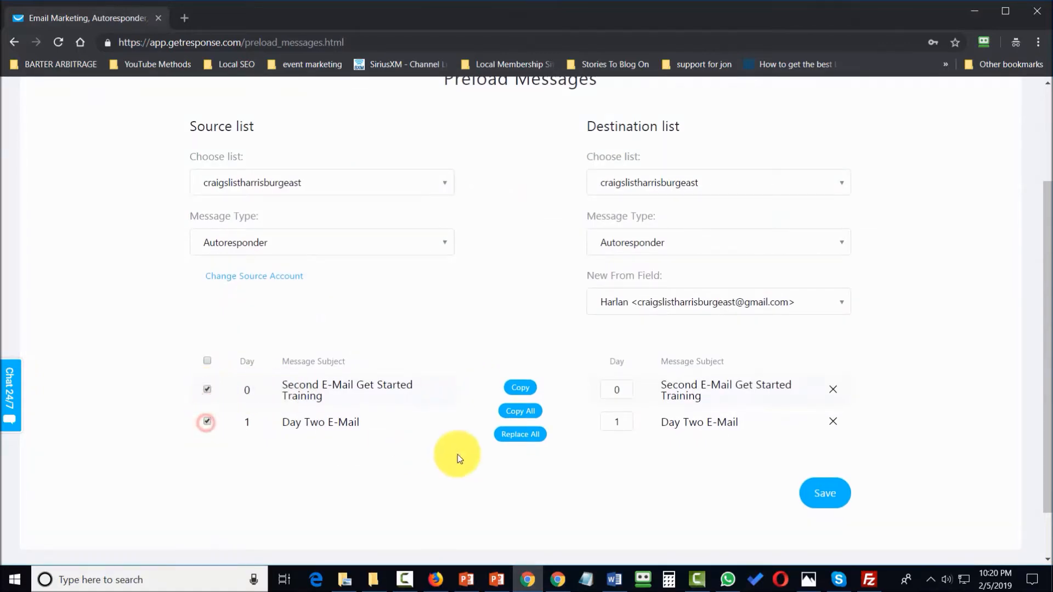
- Set the destination list to cgharrisurgeast and its message type to Newsletter draft
scroll(469, 456, "up", 2)
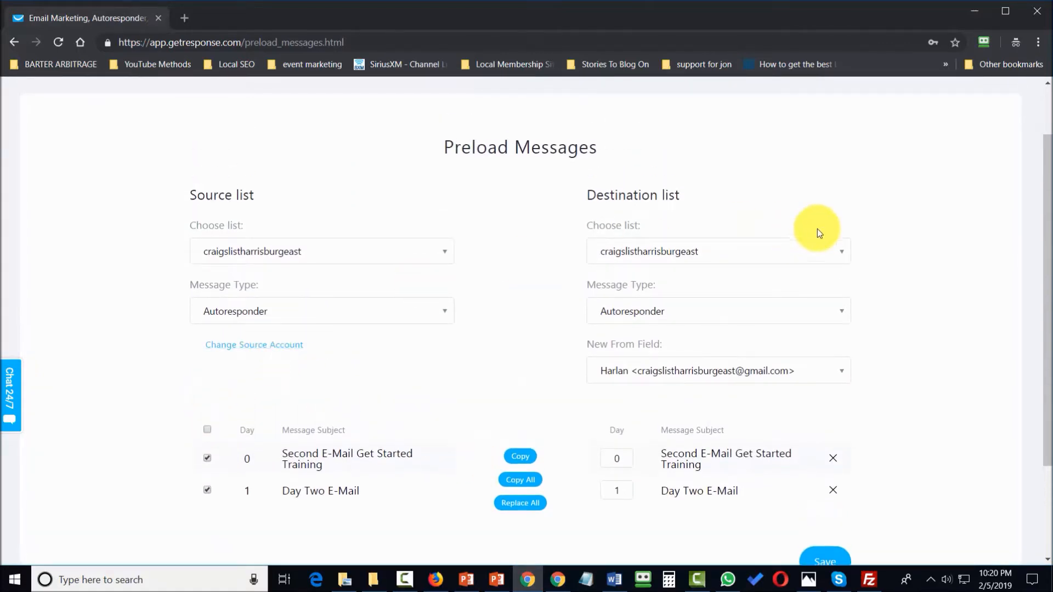
left_click(840, 256)
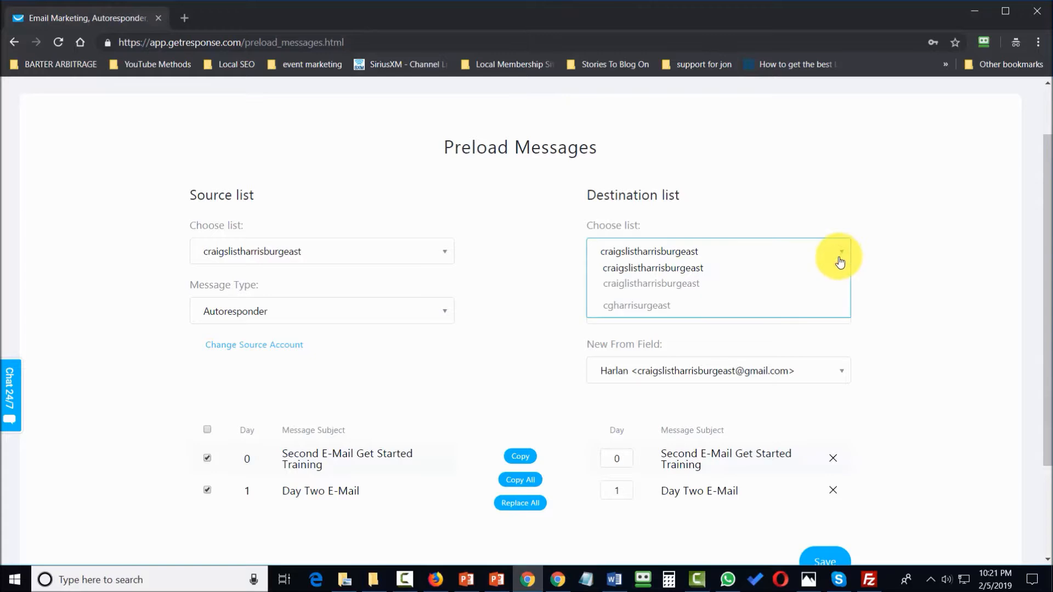
left_click(663, 306)
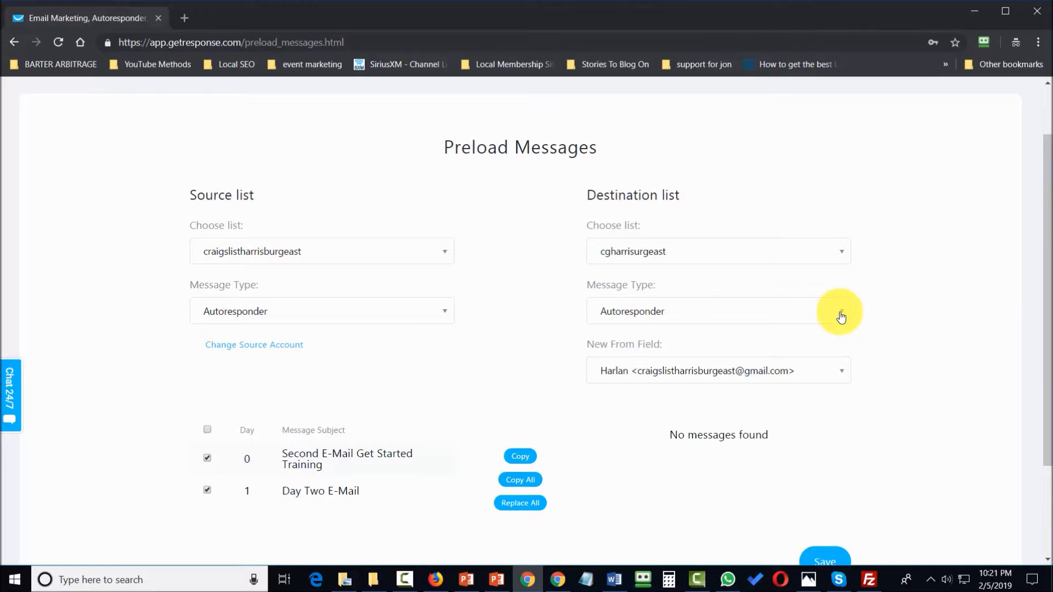
left_click(840, 317)
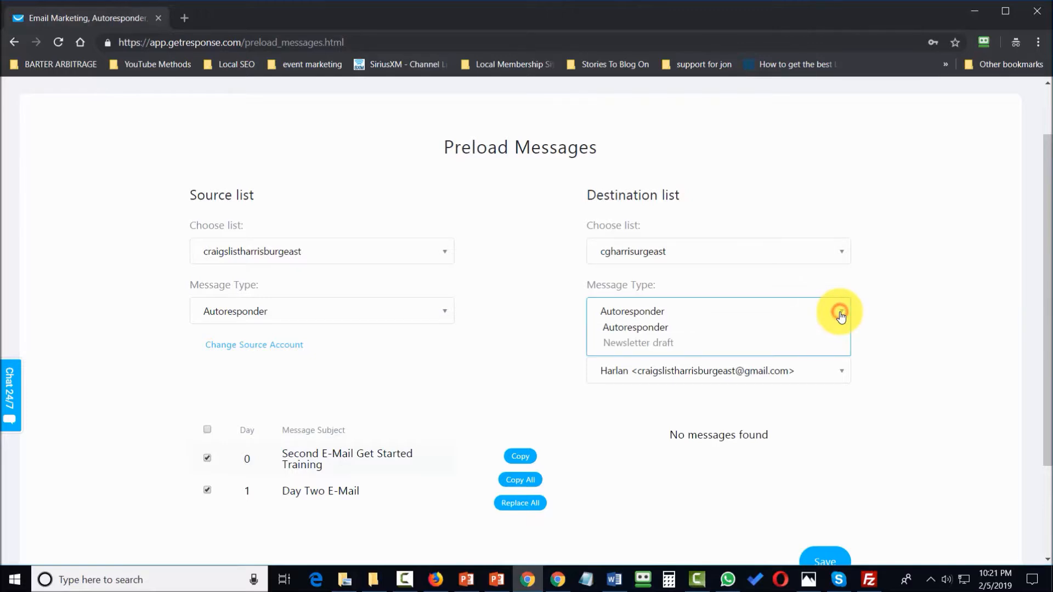
left_click(663, 344)
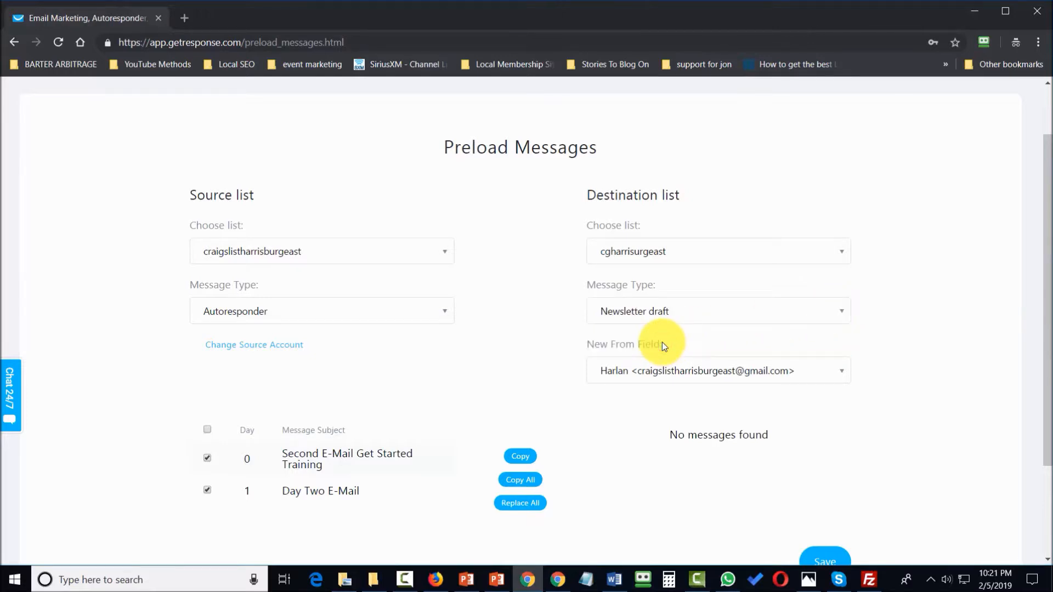
- Copy the two selected messages to the cgharrisurgeast newsletter drafts and save
scroll(542, 377, "down", 2)
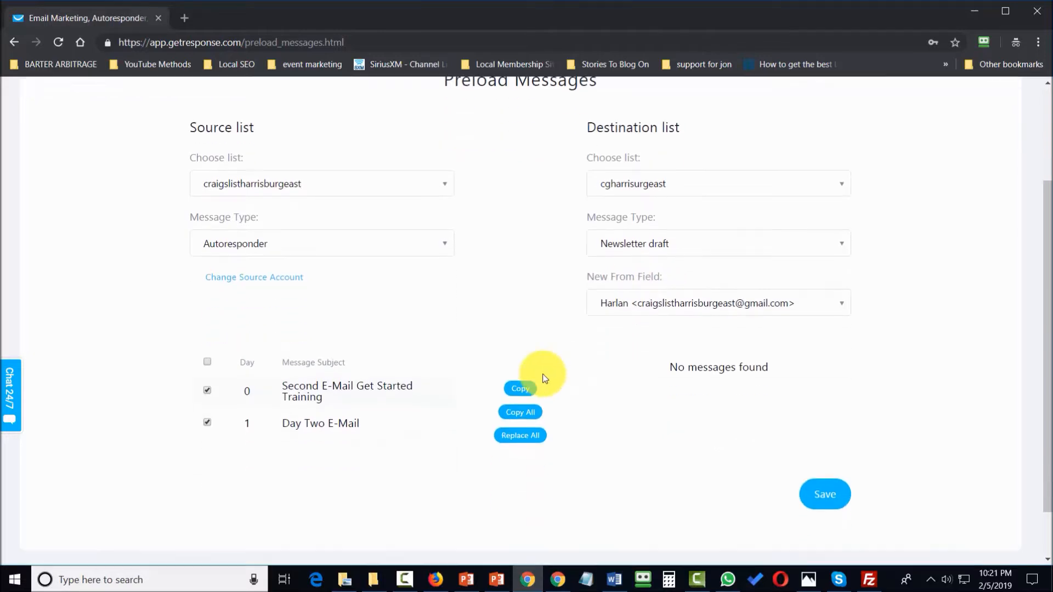
left_click(519, 390)
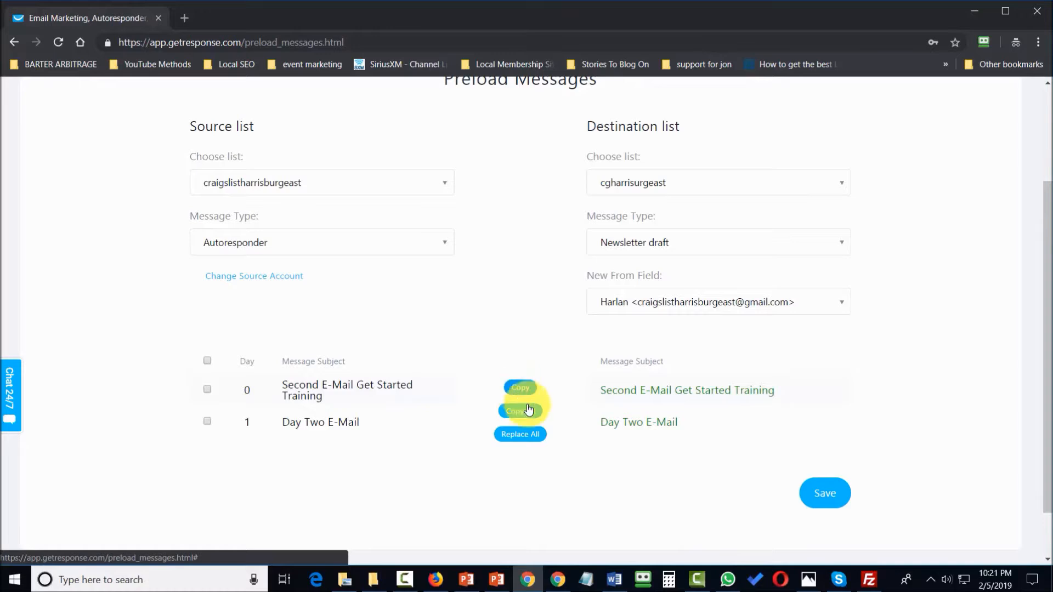
left_click(824, 496)
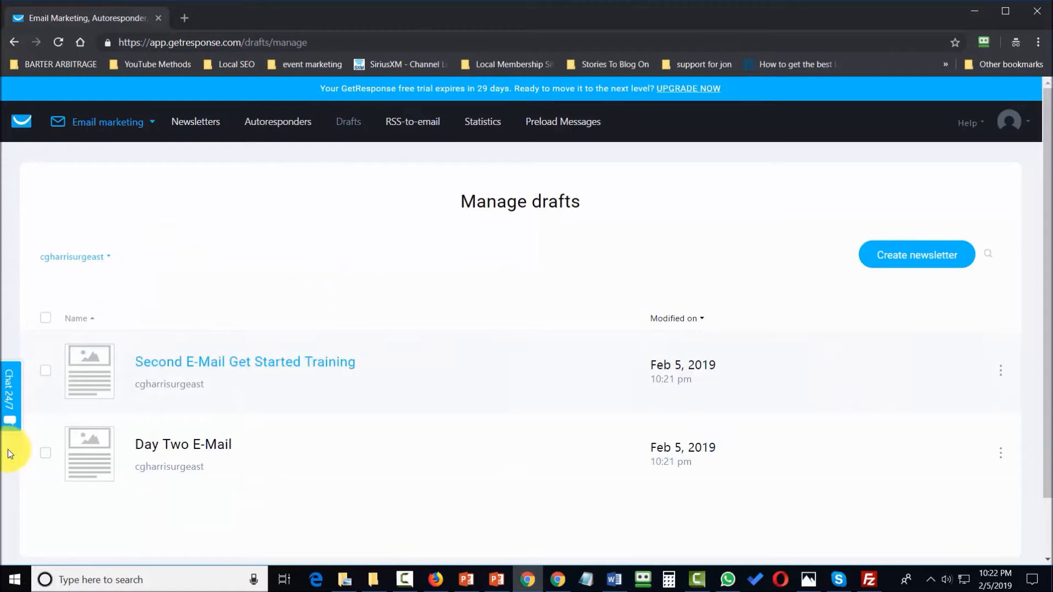
- In Preload Messages, change the source to another account and log in with its account name and account password
left_click(562, 121)
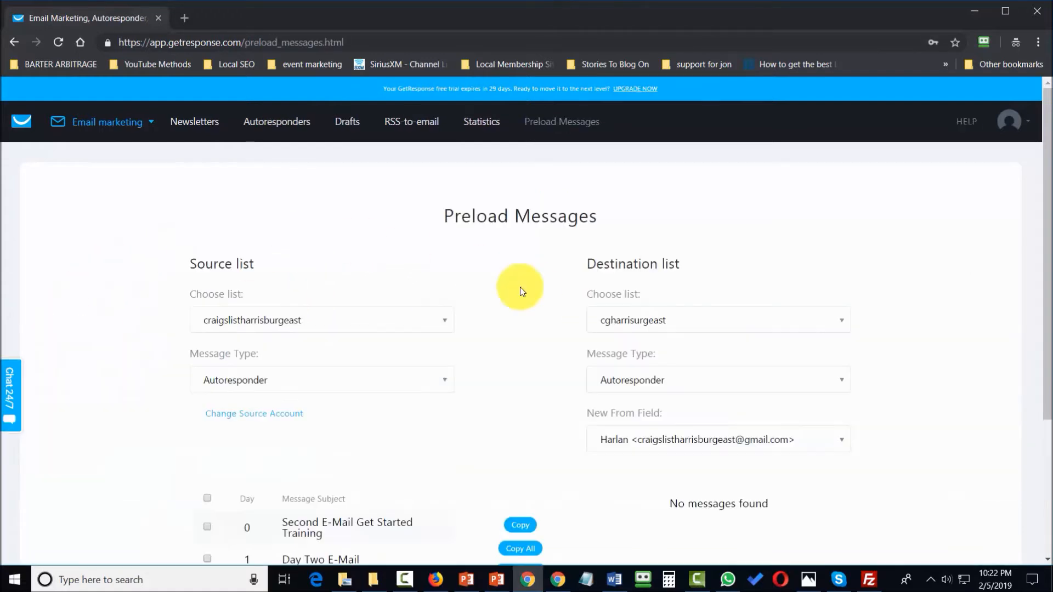
left_click(268, 416)
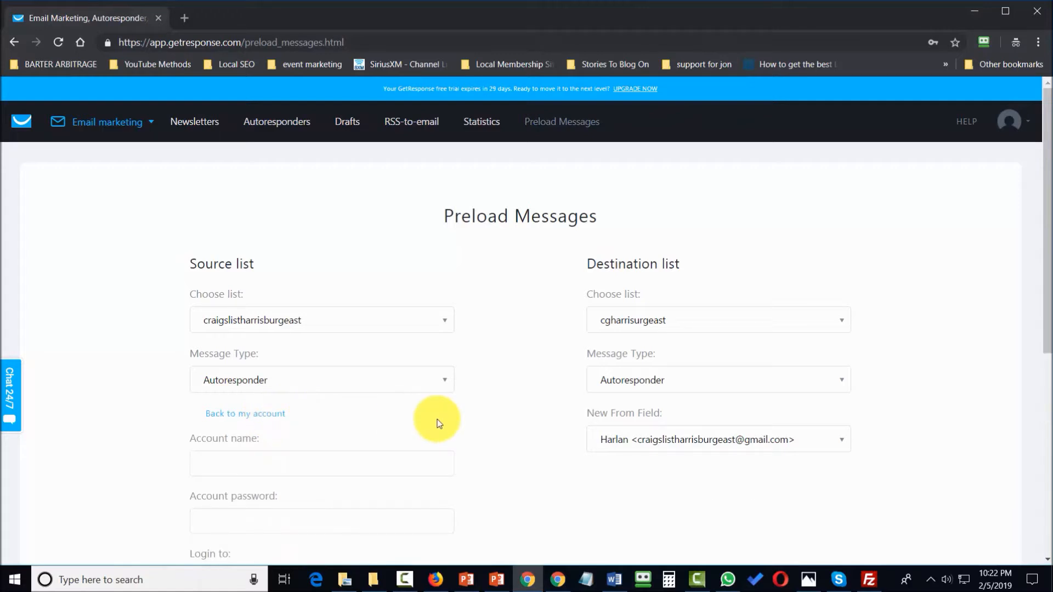
scroll(437, 420, "down", 1)
scroll(437, 422, "down", 1)
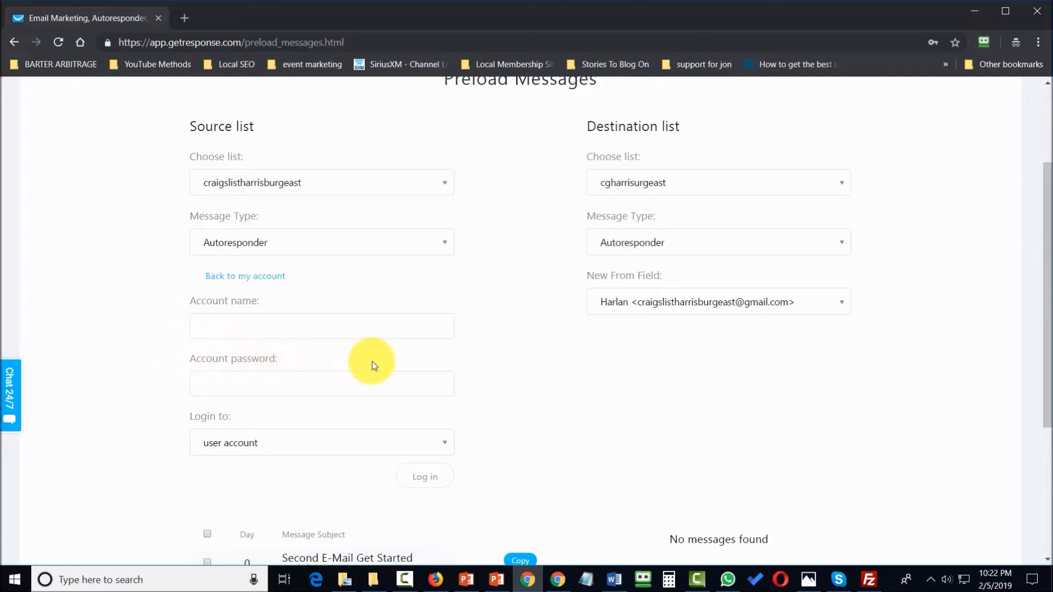
left_click(425, 476)
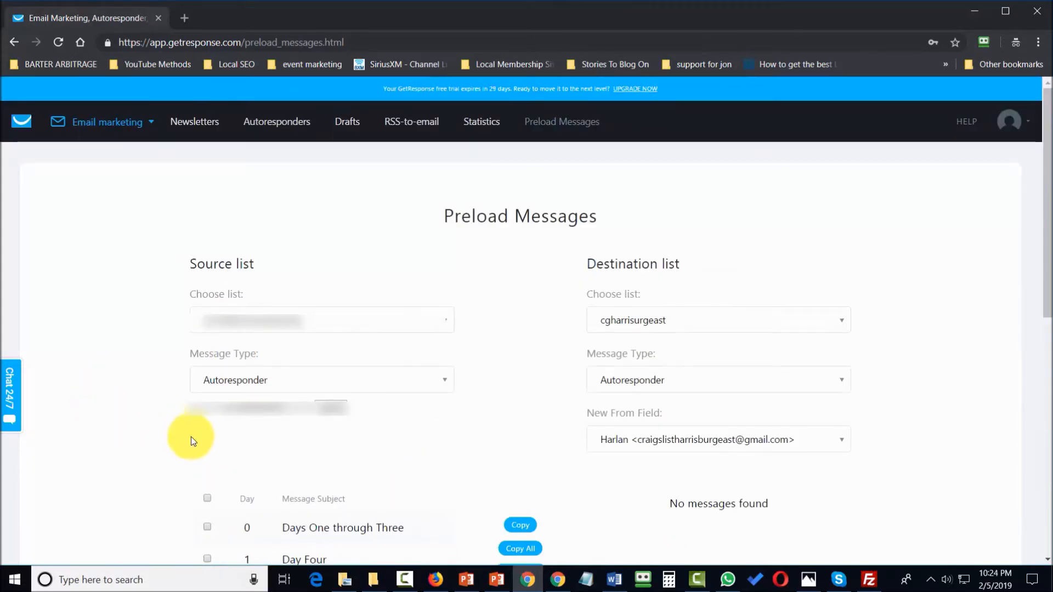
- Select all autoresponder messages of the other account's oneofflinearticleperday list and copy them to cgharrisurgeast's autoresponders
left_click(206, 498)
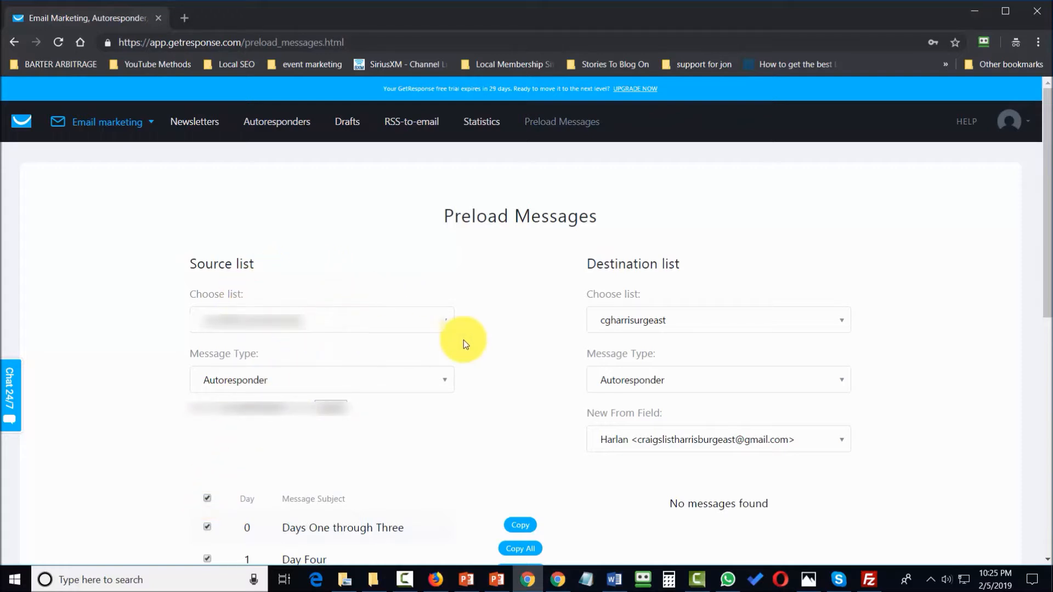
left_click(518, 525)
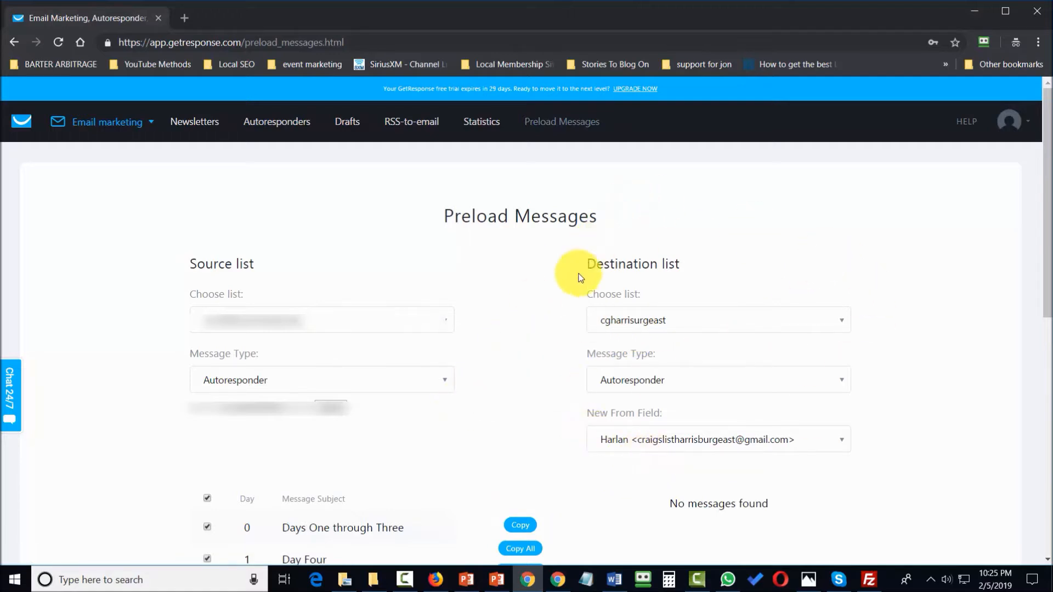
left_click(520, 527)
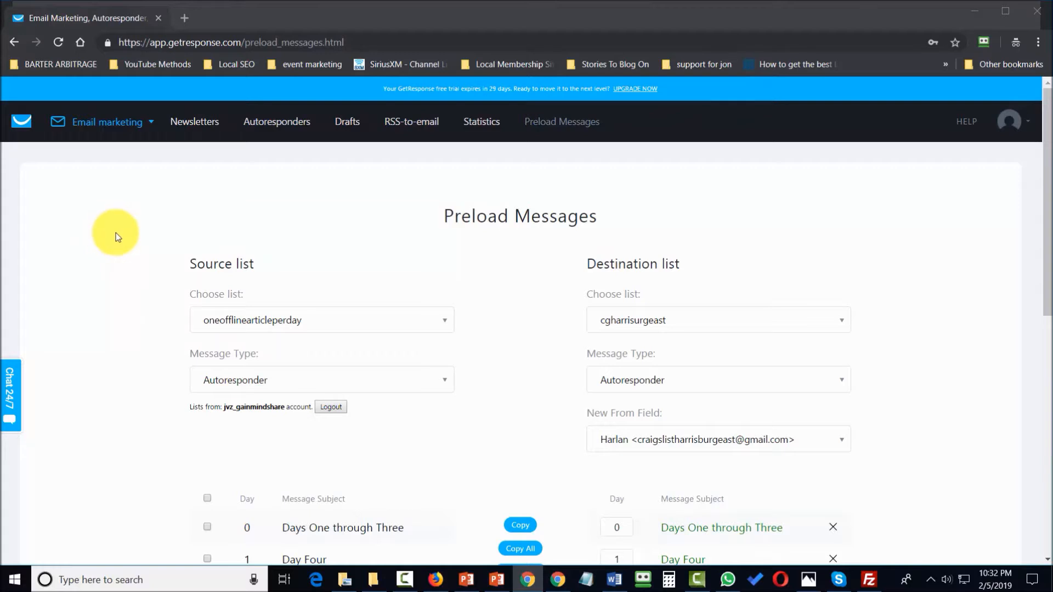
- Open the email marketing statistics and check which lists the newsletter analytics can be filtered by
left_click(136, 122)
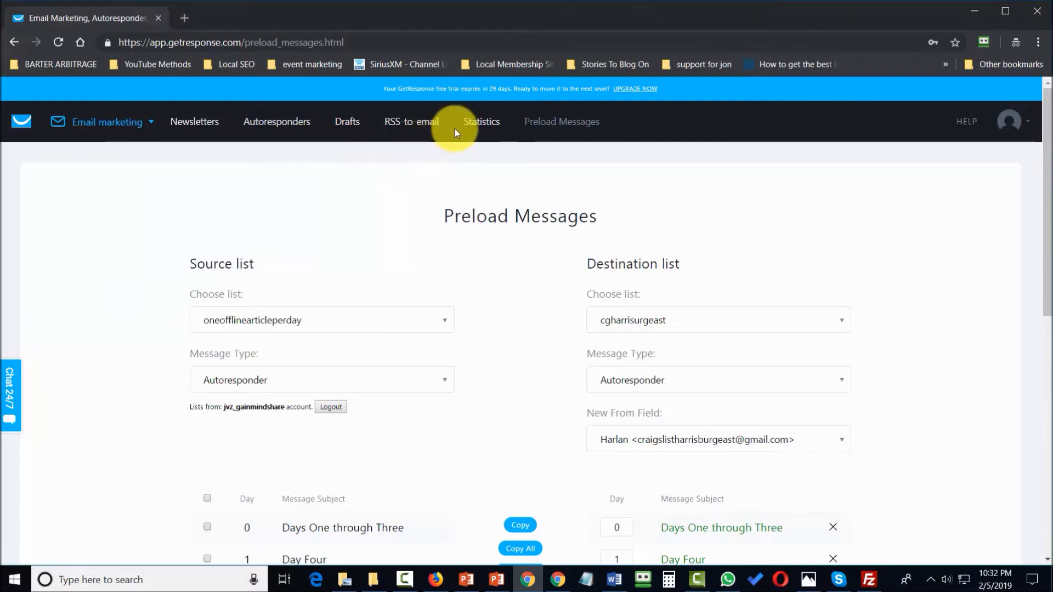
left_click(487, 128)
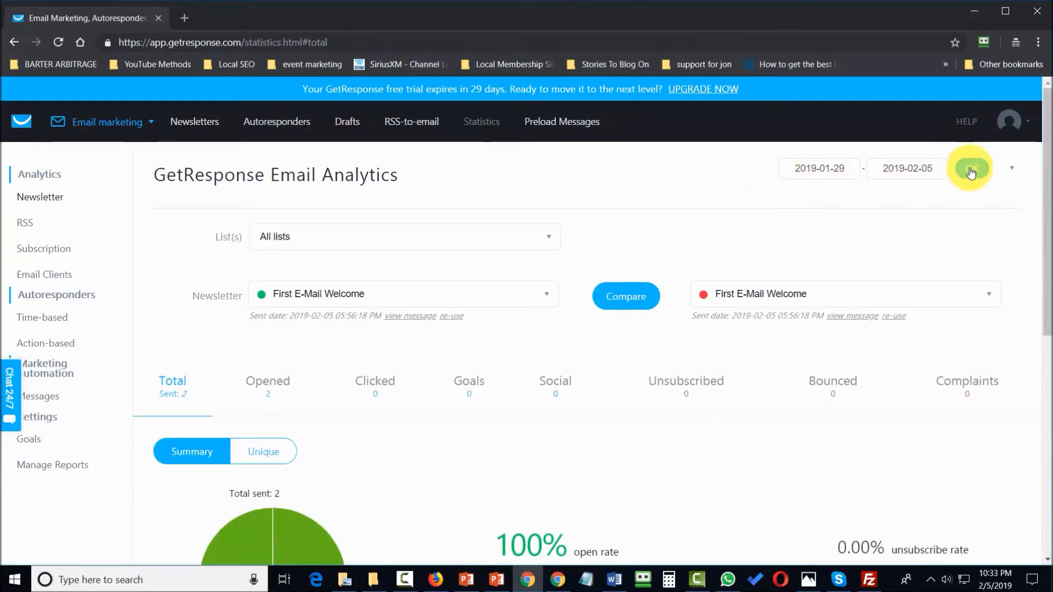
left_click(549, 236)
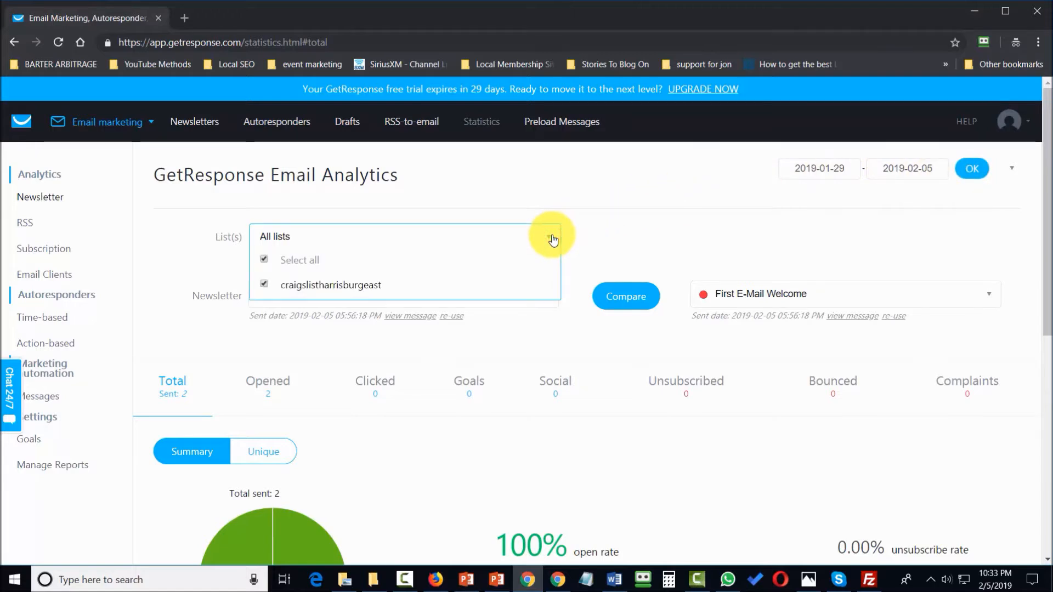
left_click(564, 184)
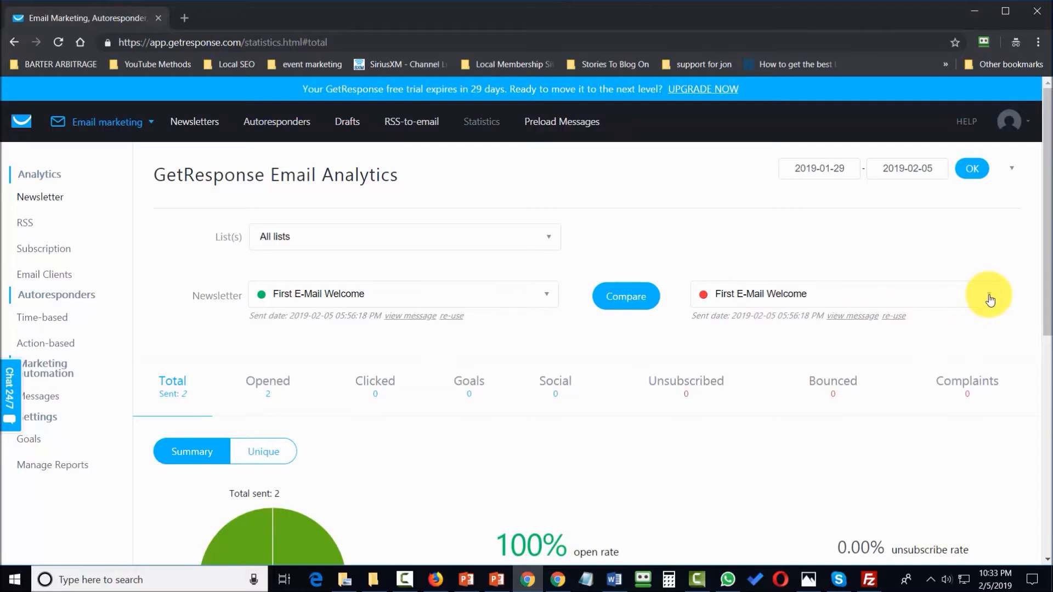
- Review the newsletter's delivery statistics and go to creating a message for the group of contacts who opened it
scroll(575, 287, "down", 8)
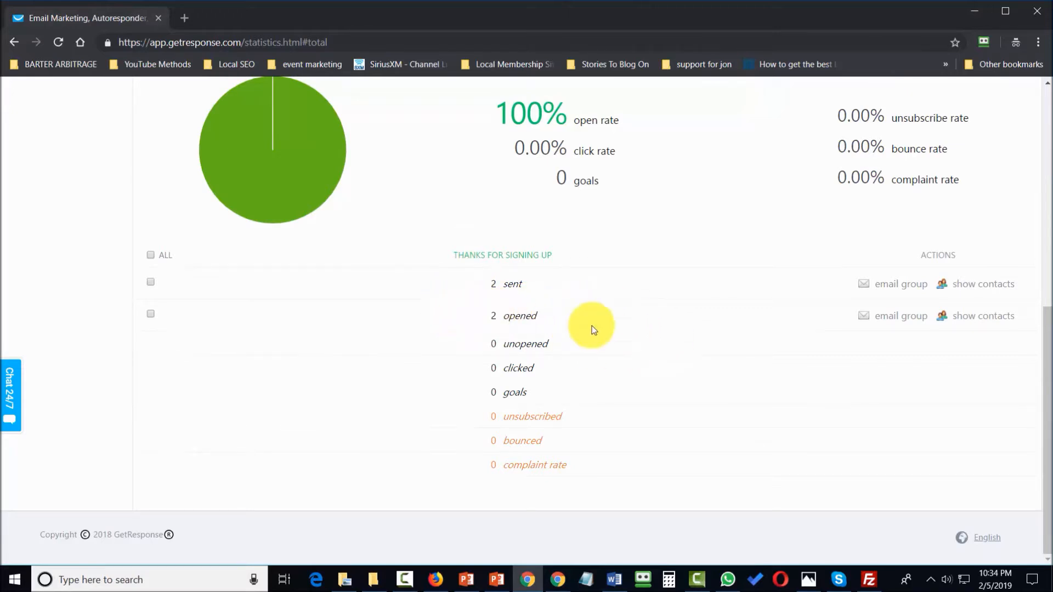
left_click(893, 322)
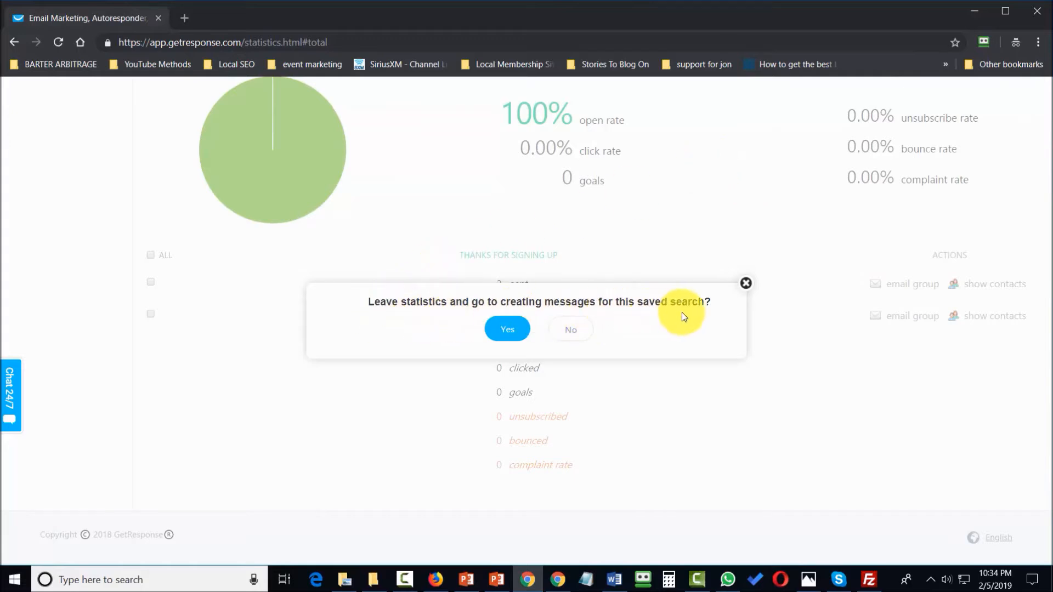
left_click(507, 329)
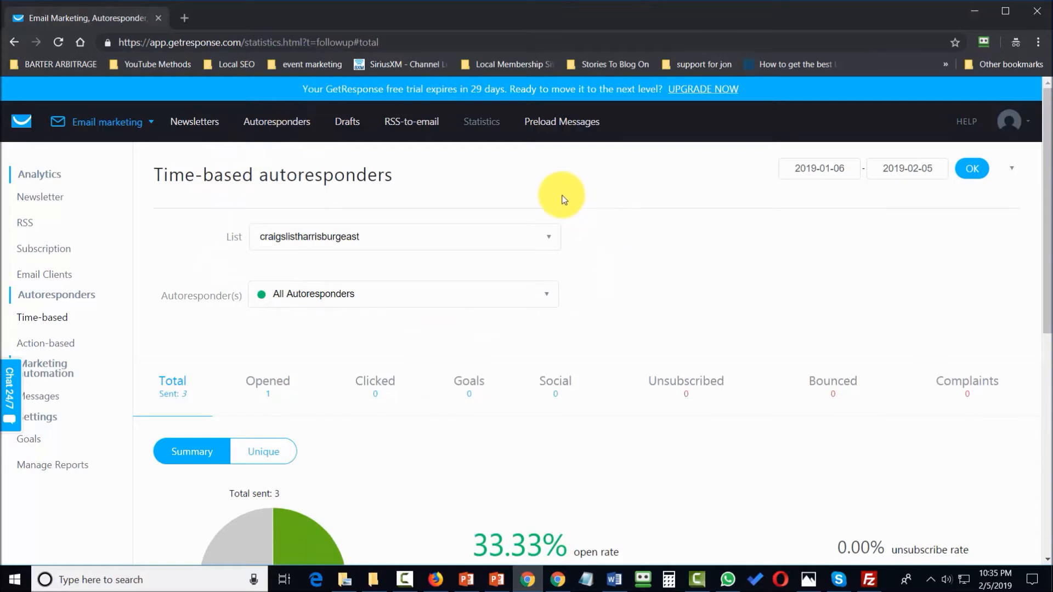
- Examine the time-based autoresponder statistics and the First E-Mail Welcome newsletter's opens by device and email client
scroll(560, 196, "down", 8)
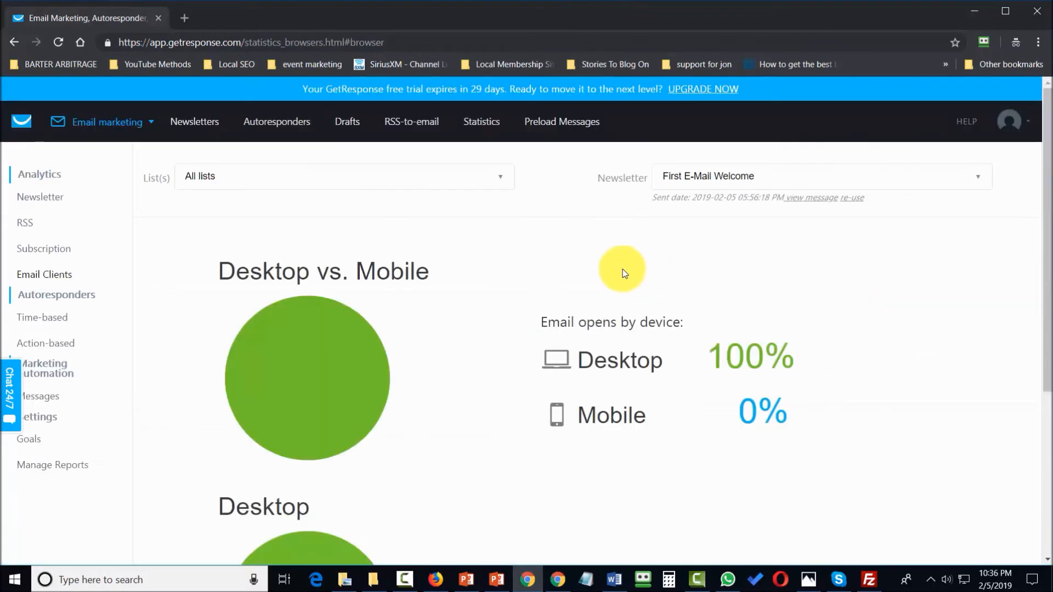
scroll(548, 261, "down", 3)
scroll(551, 262, "down", 2)
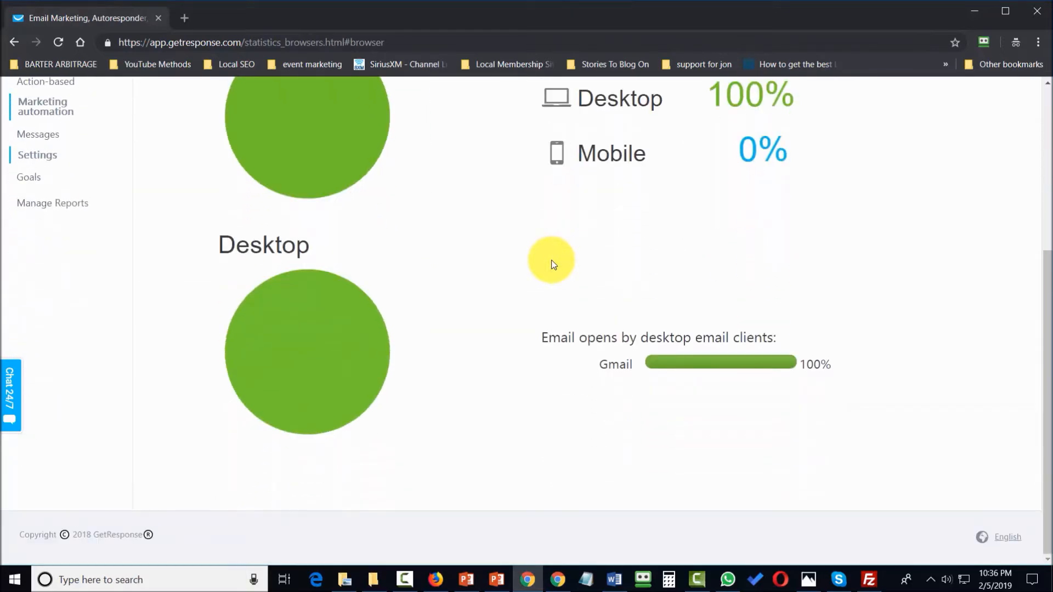
scroll(547, 258, "up", 5)
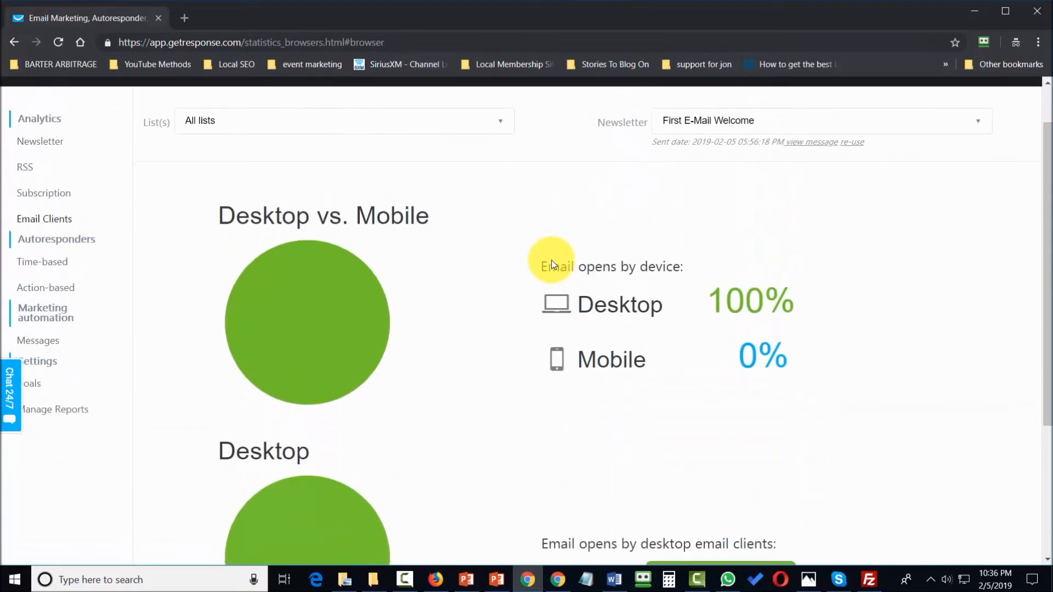
left_click(47, 226)
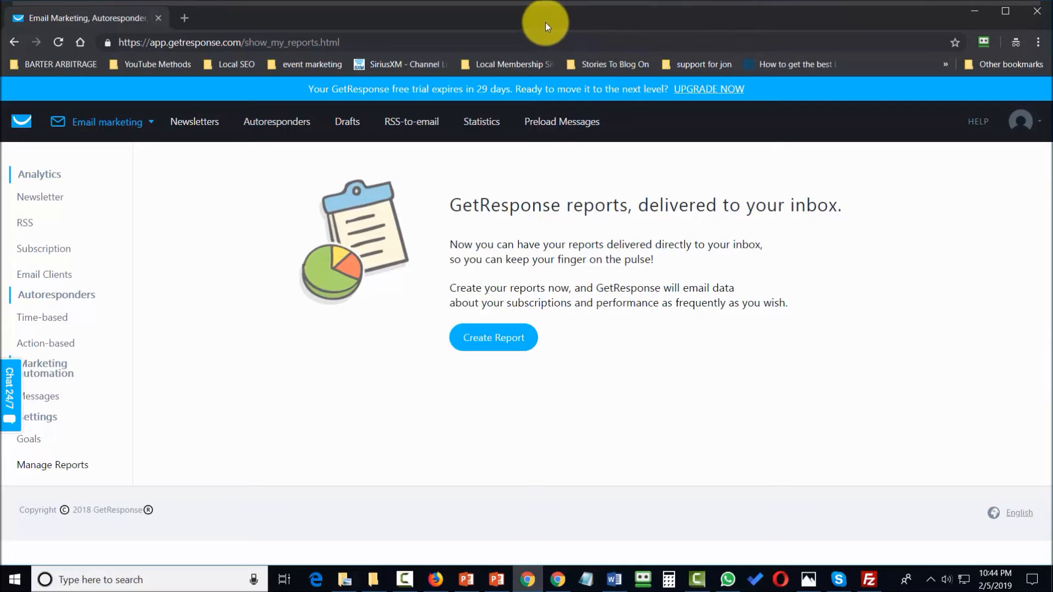
- Open the account's Integrations & API page, look through the available service integrations, and view the API section
left_click(1034, 121)
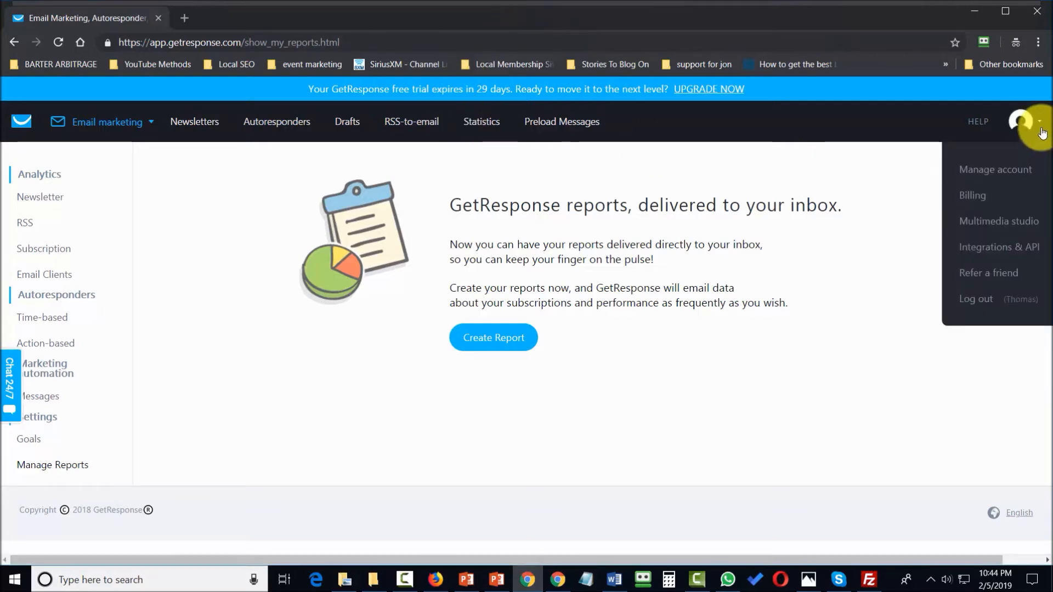
left_click(1012, 248)
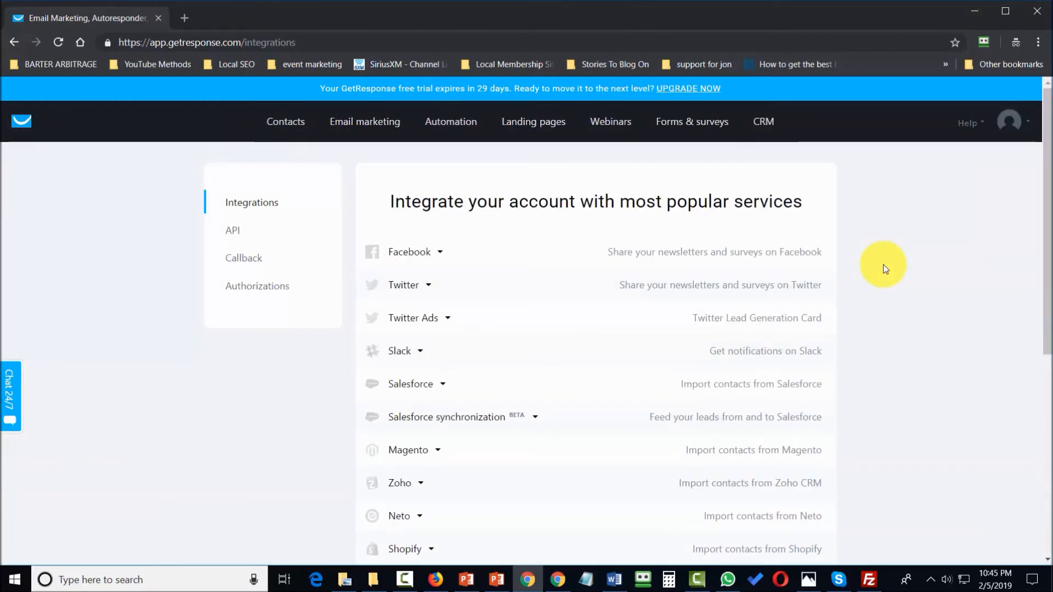
scroll(887, 232, "down", 5)
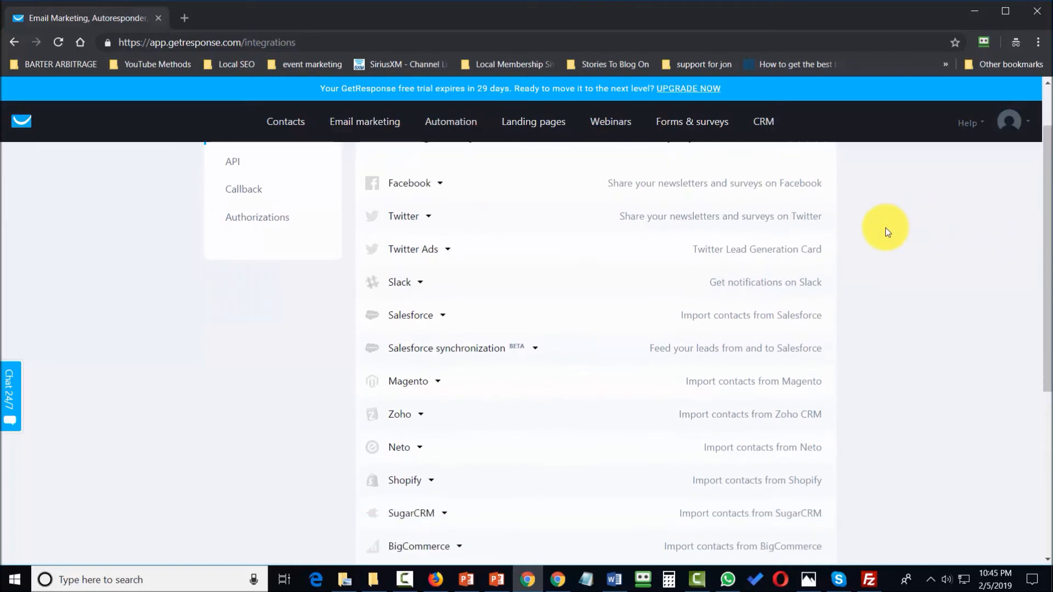
scroll(886, 232, "up", 5)
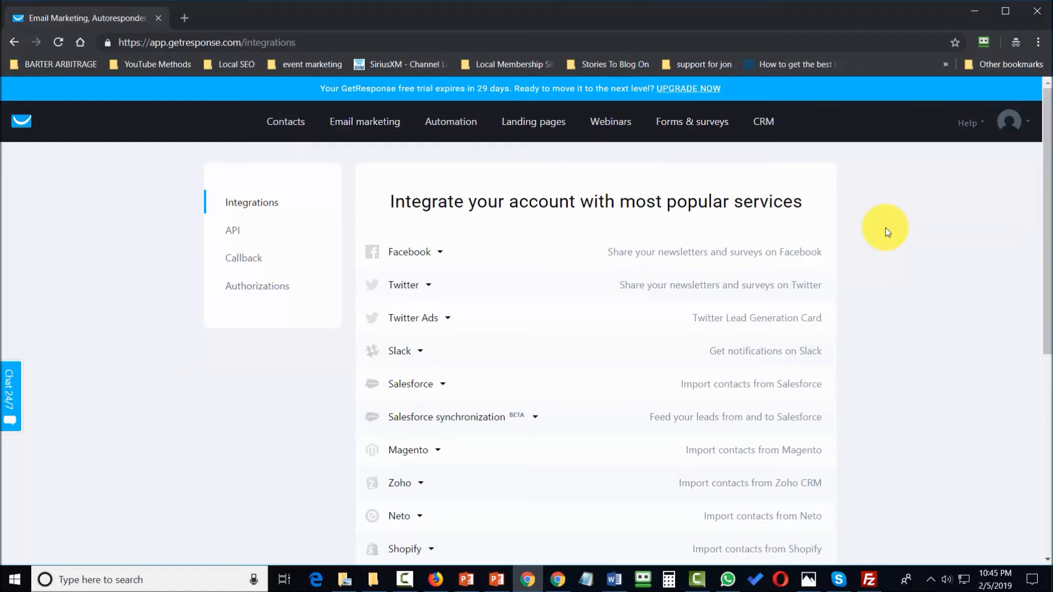
left_click(231, 232)
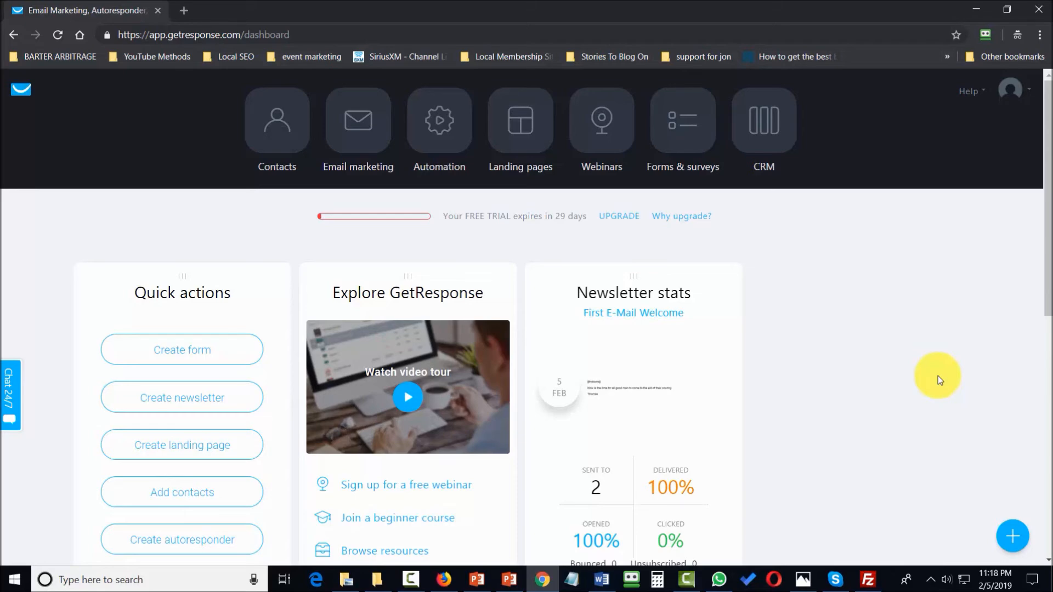
- Create a first webinar named How to Use Getresponse, starting 2019-02-05 at 11:30 PM
left_click(598, 121)
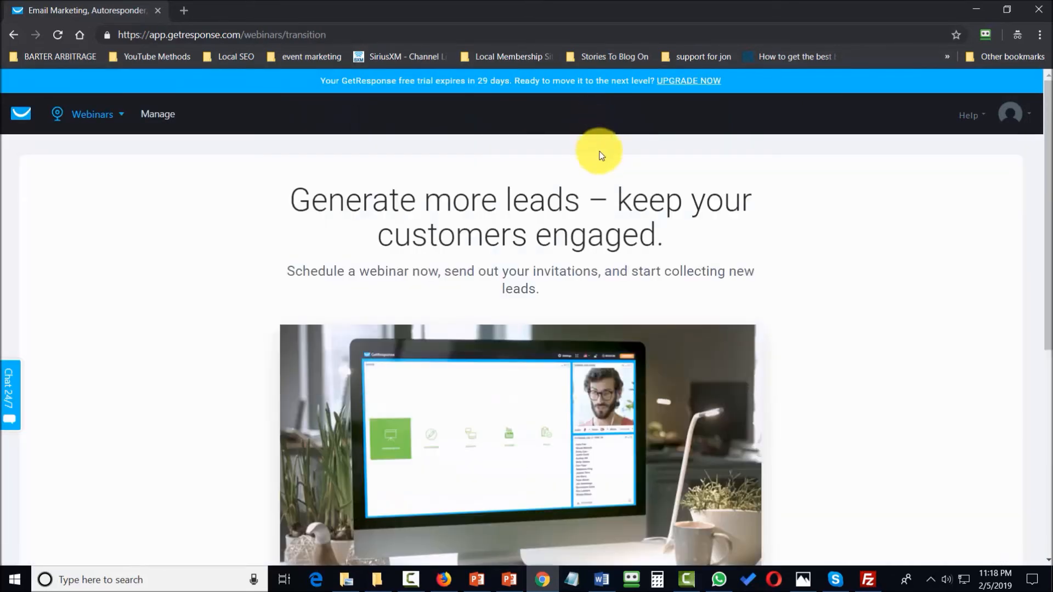
scroll(693, 308, "down", 7)
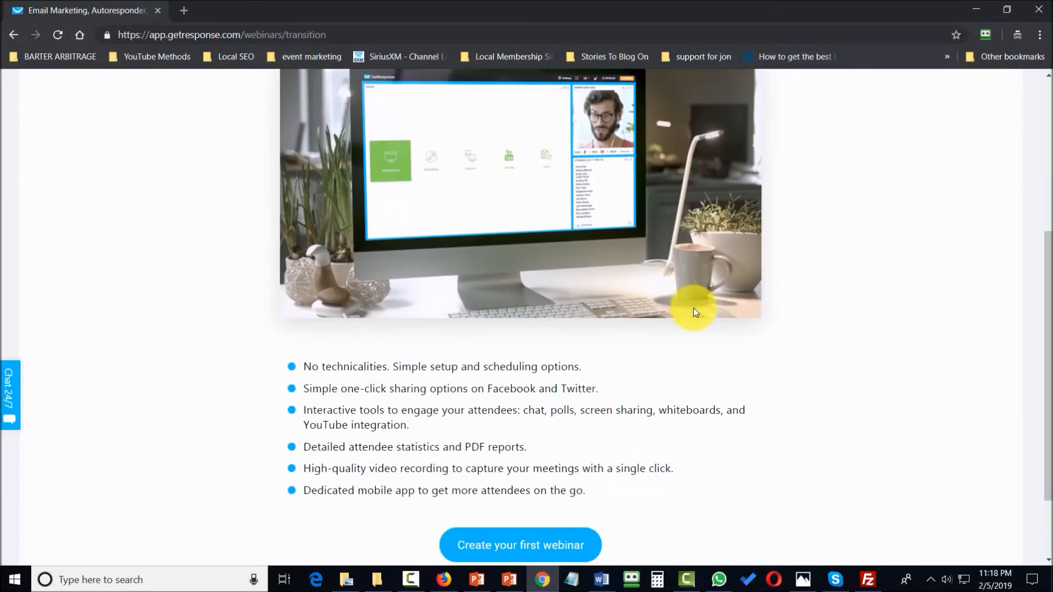
left_click(514, 447)
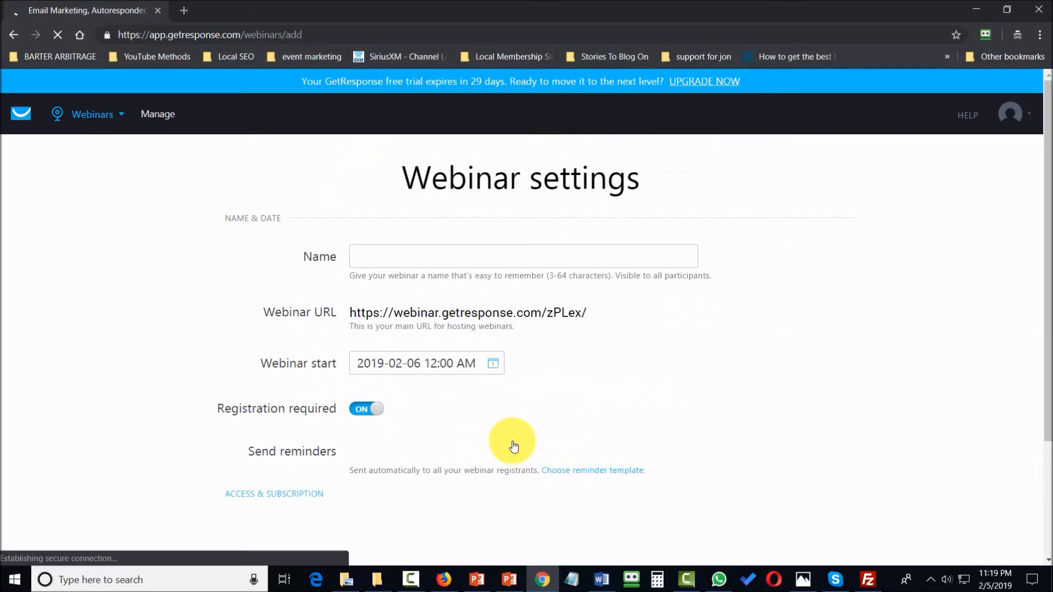
left_click(442, 260)
type("How to Use Getresponse")
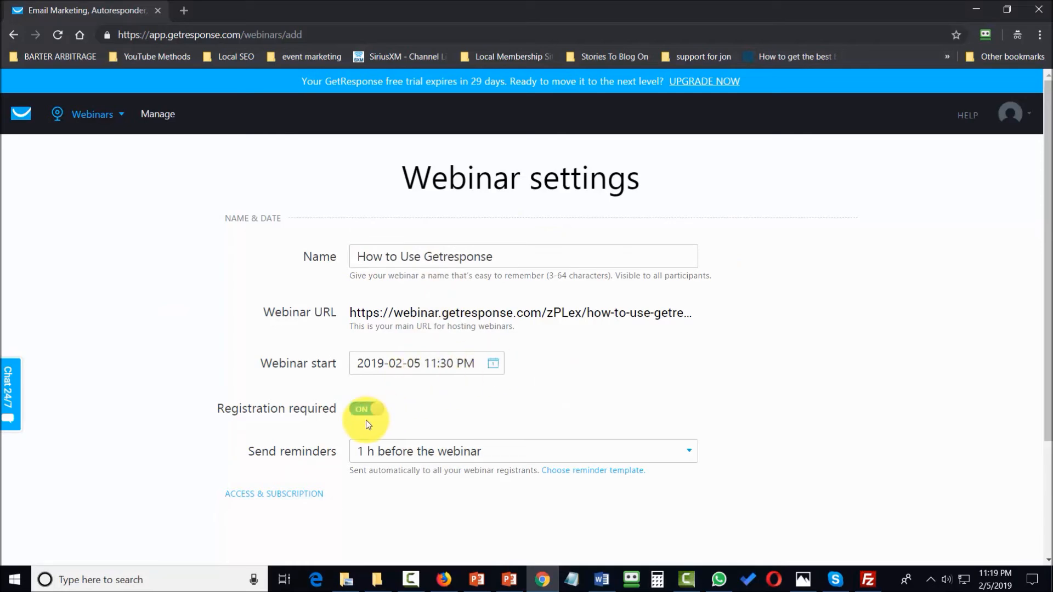
- Check the webinar's registration and reminder settings, then save it and proceed to sending the invitation
scroll(627, 385, "down", 3)
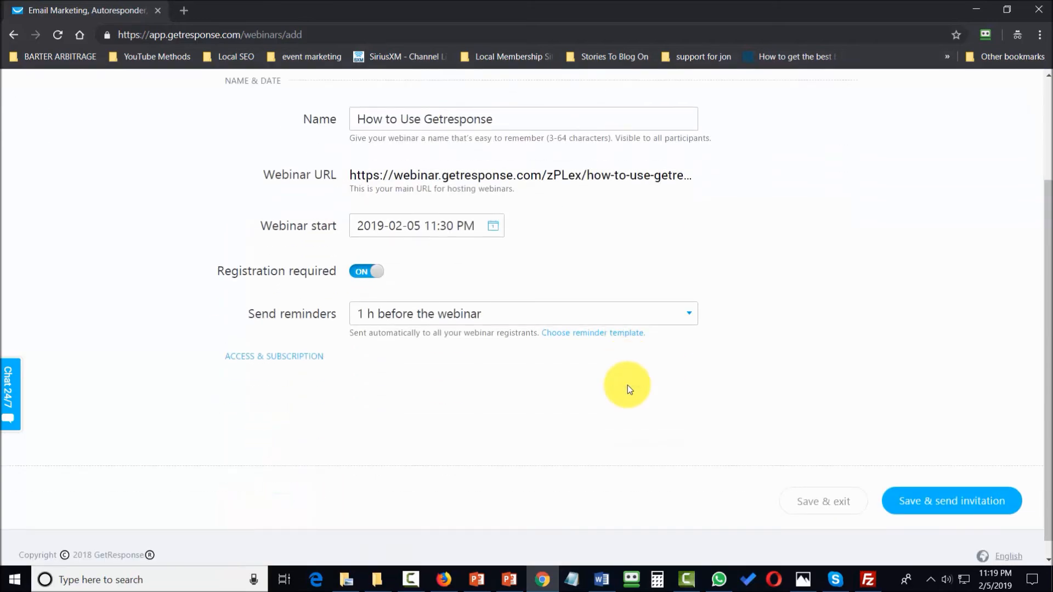
scroll(627, 384, "up", 2)
scroll(625, 383, "down", 2)
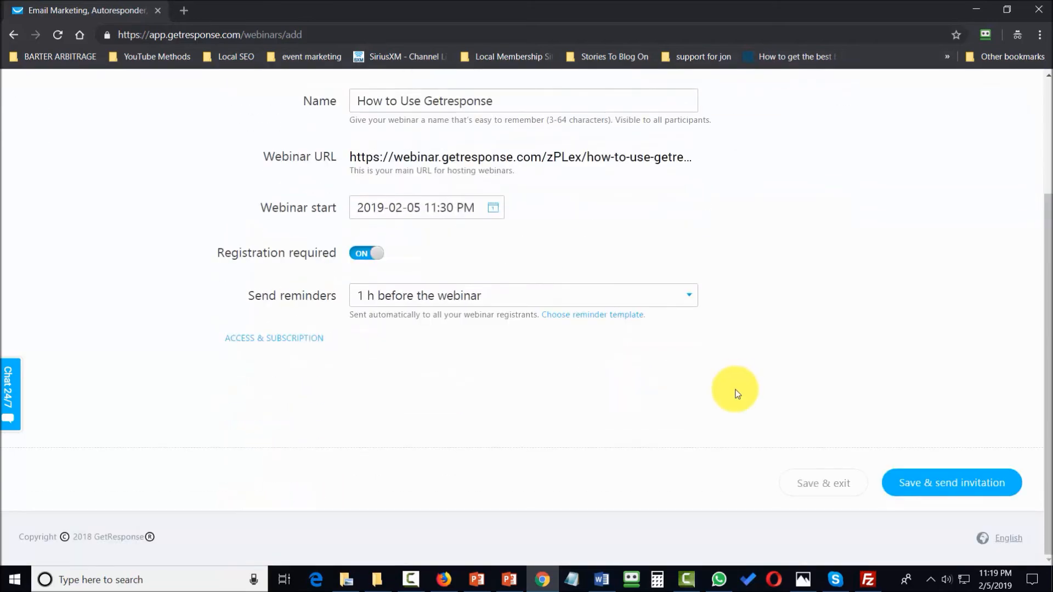
left_click(911, 487)
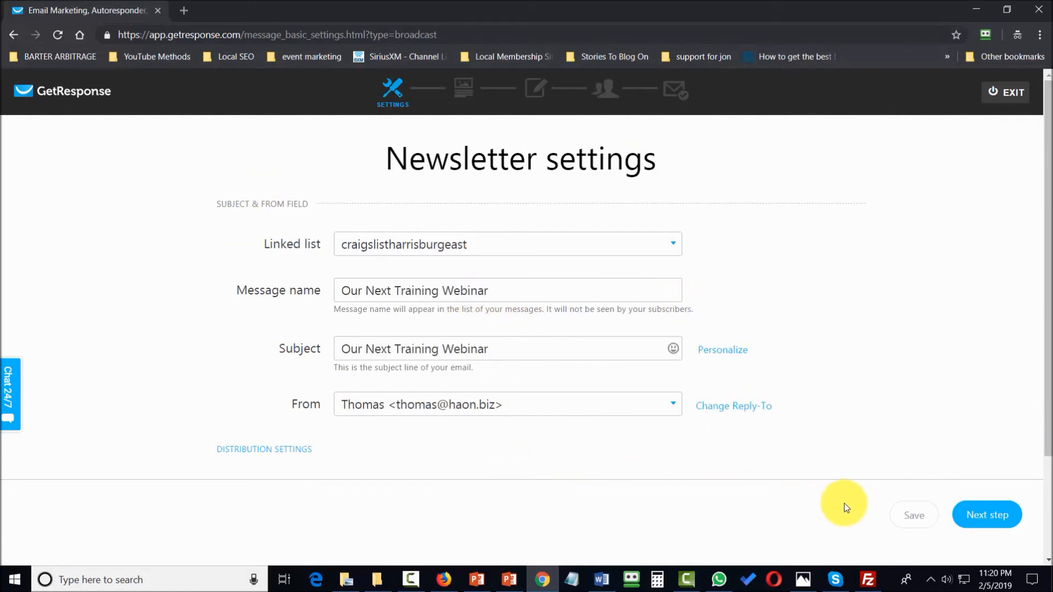
- Confirm the settings of the Our Next Training Webinar newsletter and start it from scratch with the blank template
left_click(976, 520)
mouse_move(610, 267)
left_click(96, 149)
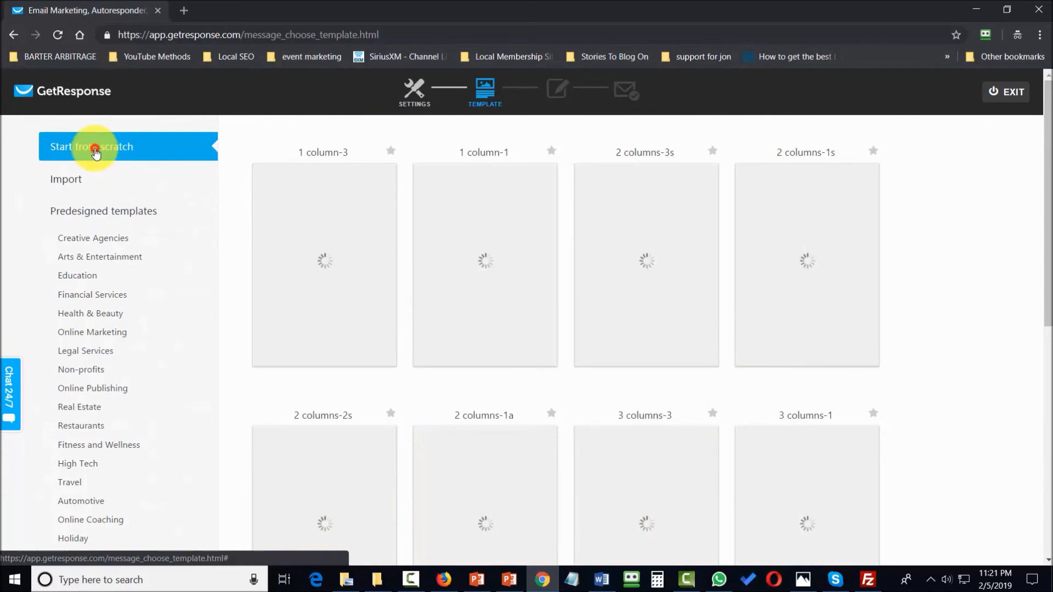
scroll(411, 324, "down", 6)
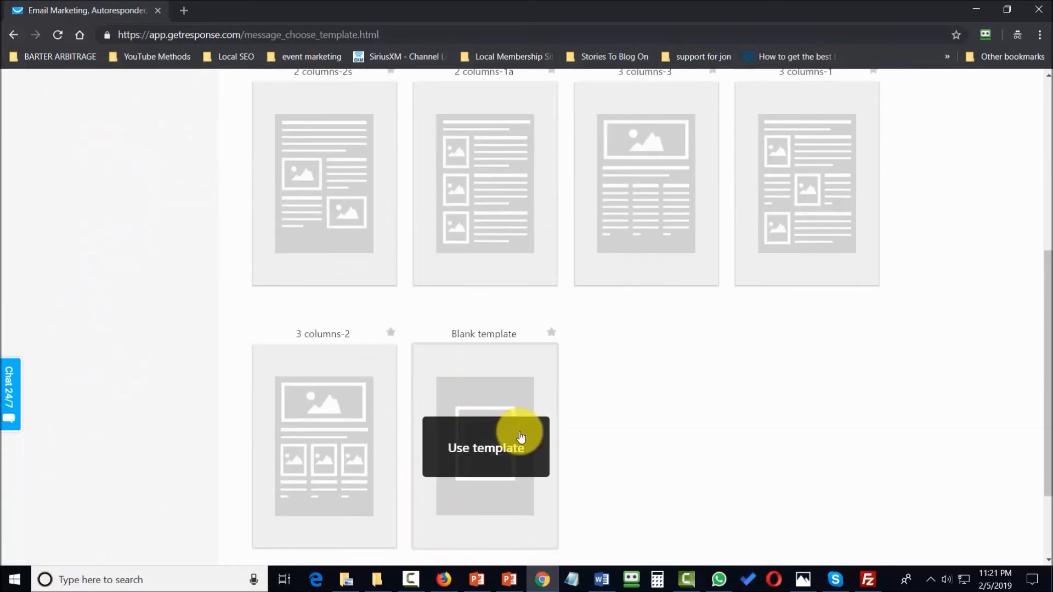
left_click(505, 437)
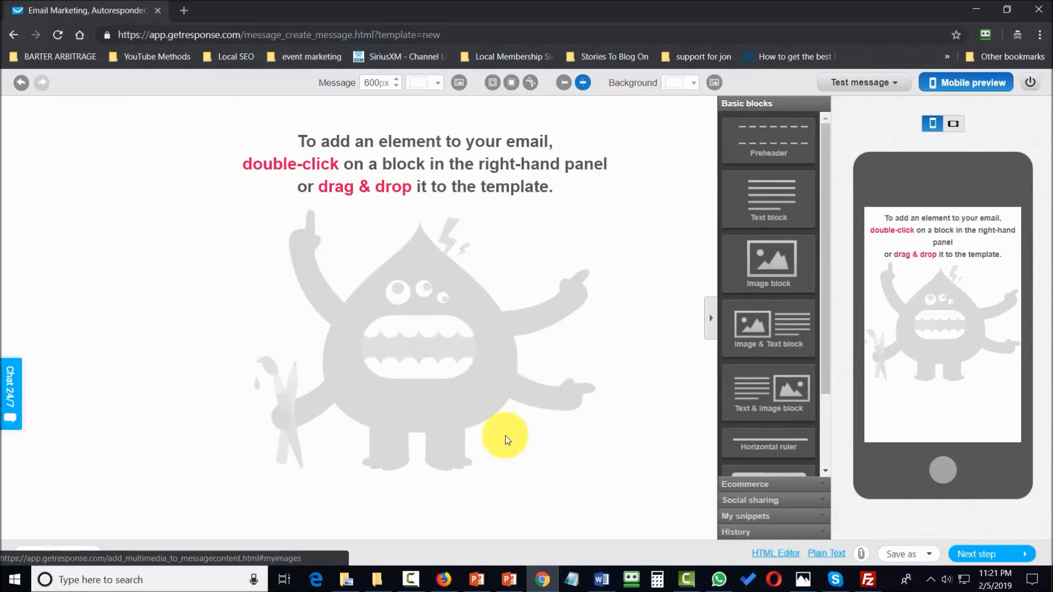
- Add a text block with the heading Register for Our Next Webinar and the How to Use Getresponse webinar's registration link below it
left_click_drag(774, 198, 430, 155)
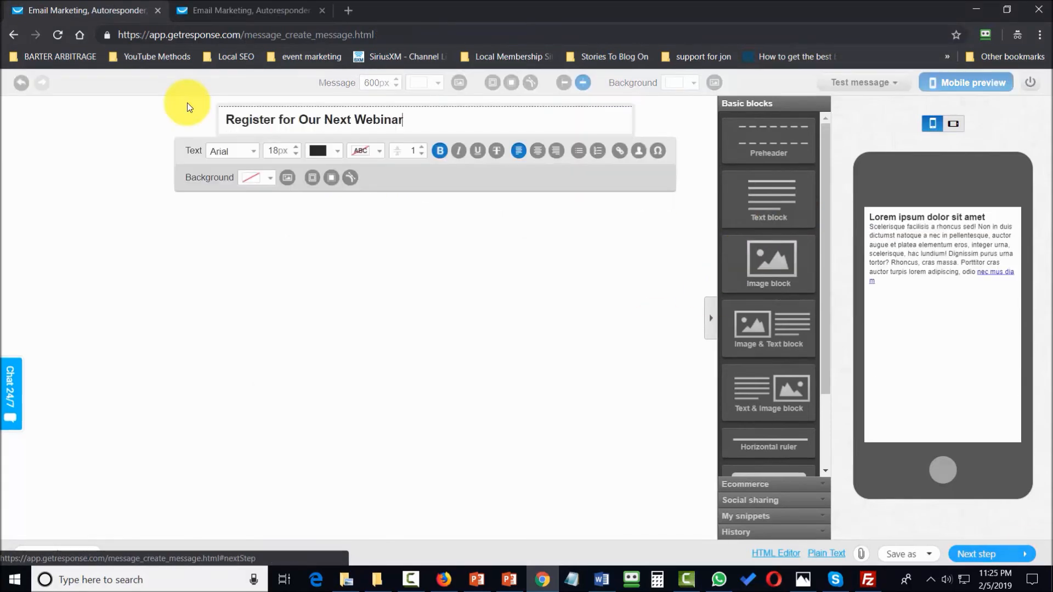
key("Return")
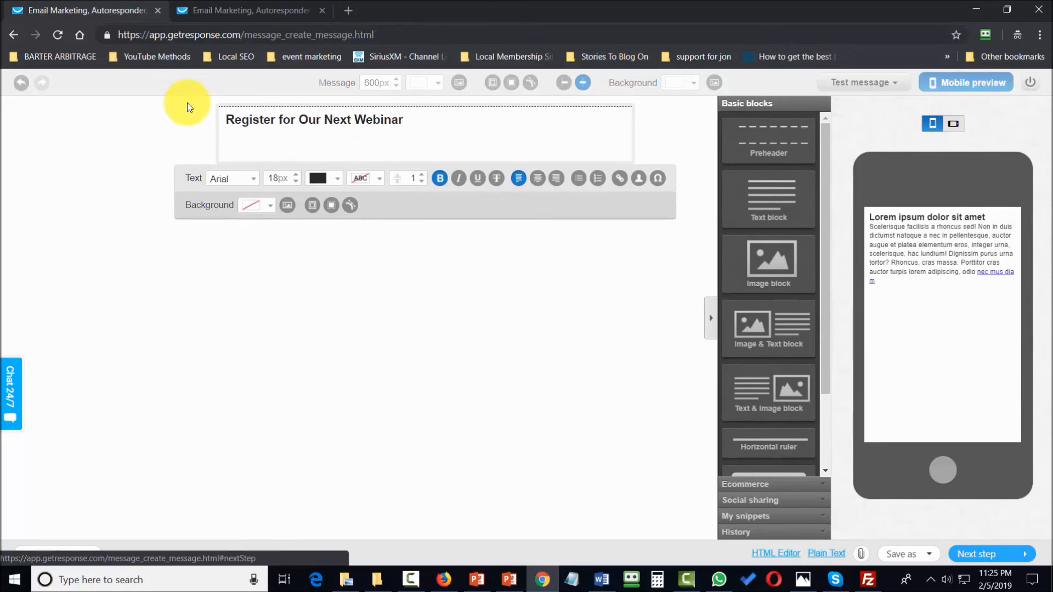
type("https://webinar.getresponse.com/zPLex/how-to-use-getresponse?_ga=2.66870830.1490852056.1549316731-630386571.1549316731")
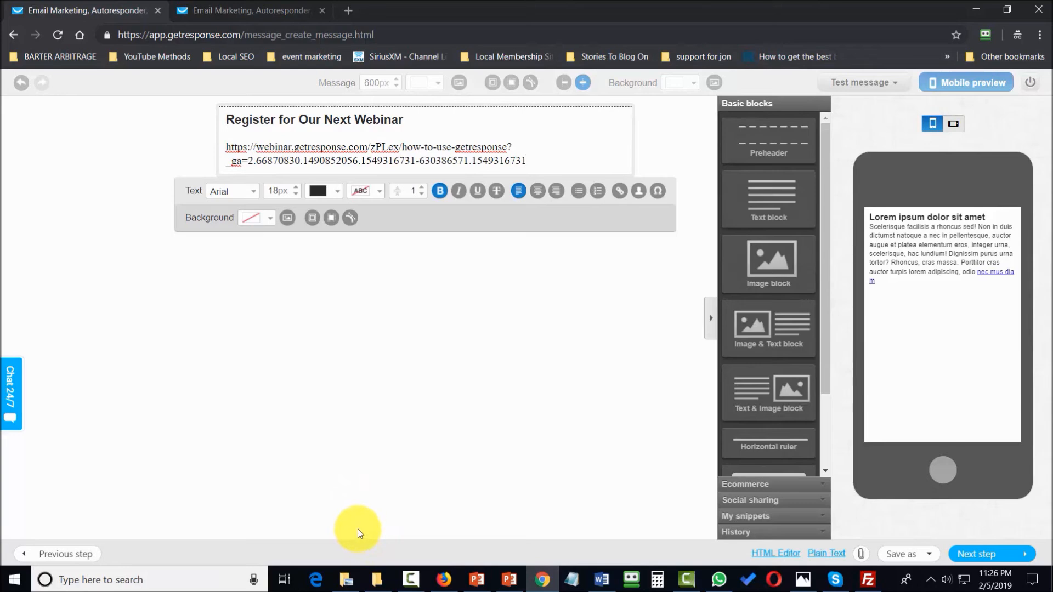
left_click(596, 480)
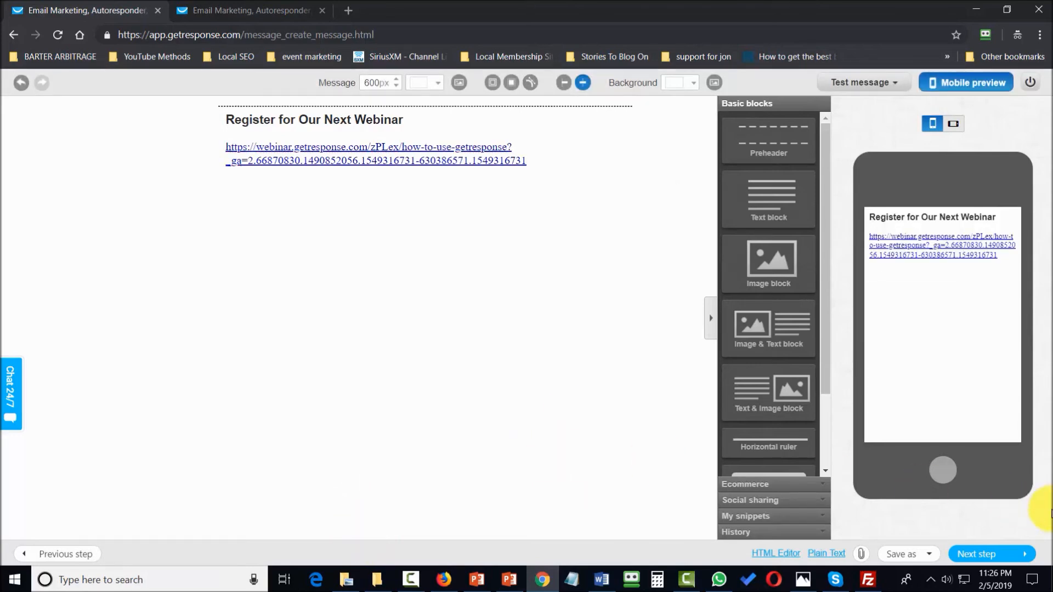
- Include both the craigslistharrisburgeast and craiglistharrisburgeast lists as the newsletter's recipients and continue to the summary
left_click(1026, 554)
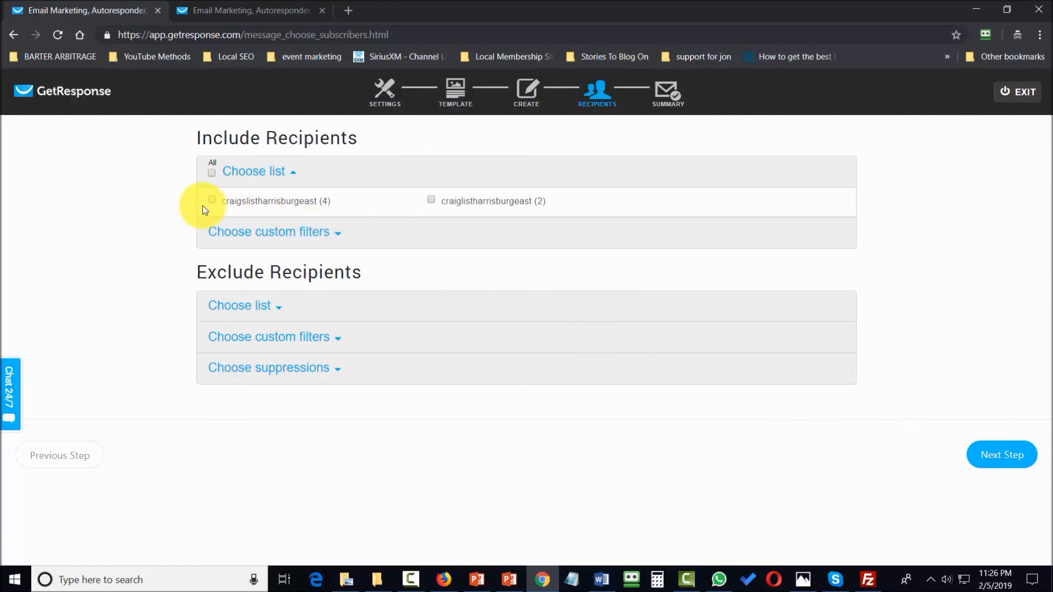
left_click(211, 199)
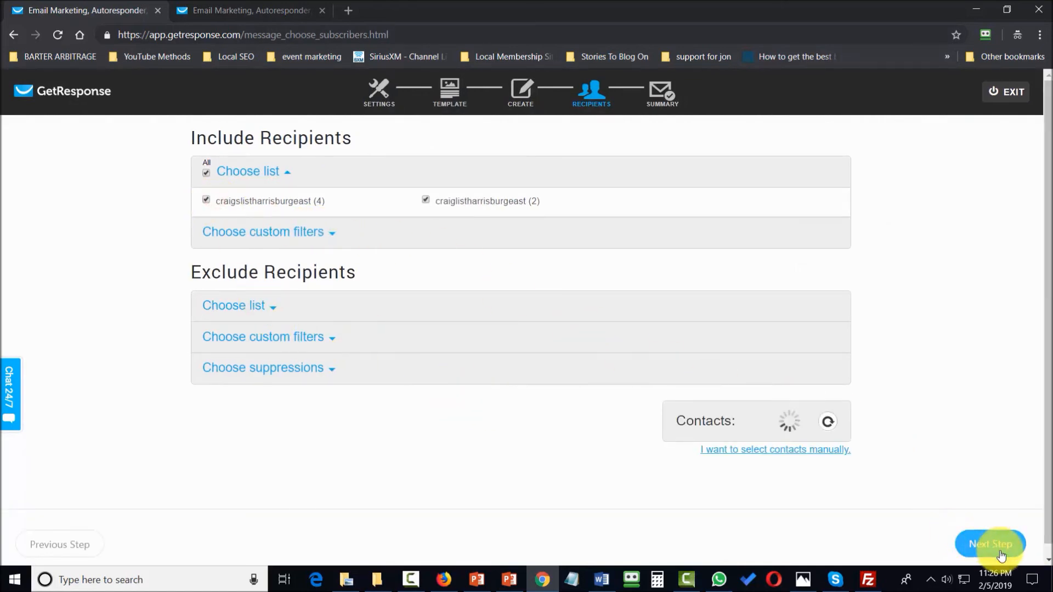
left_click(998, 545)
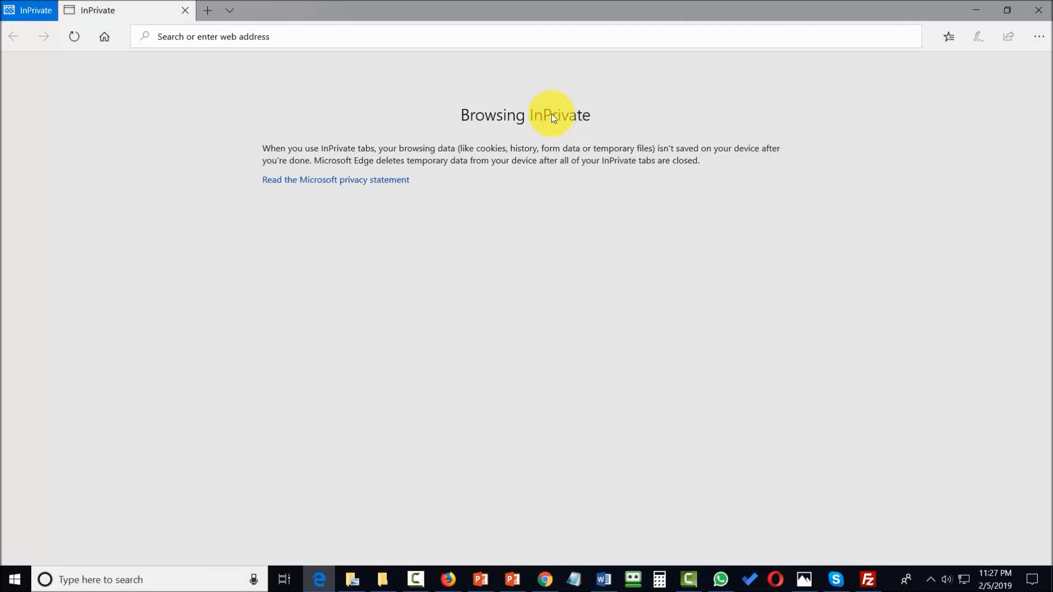
- In an Edge InPrivate window, open the How to Use Getresponse webinar's registration page from the copied link
left_click(261, 36)
right_click(261, 36)
left_click(278, 67)
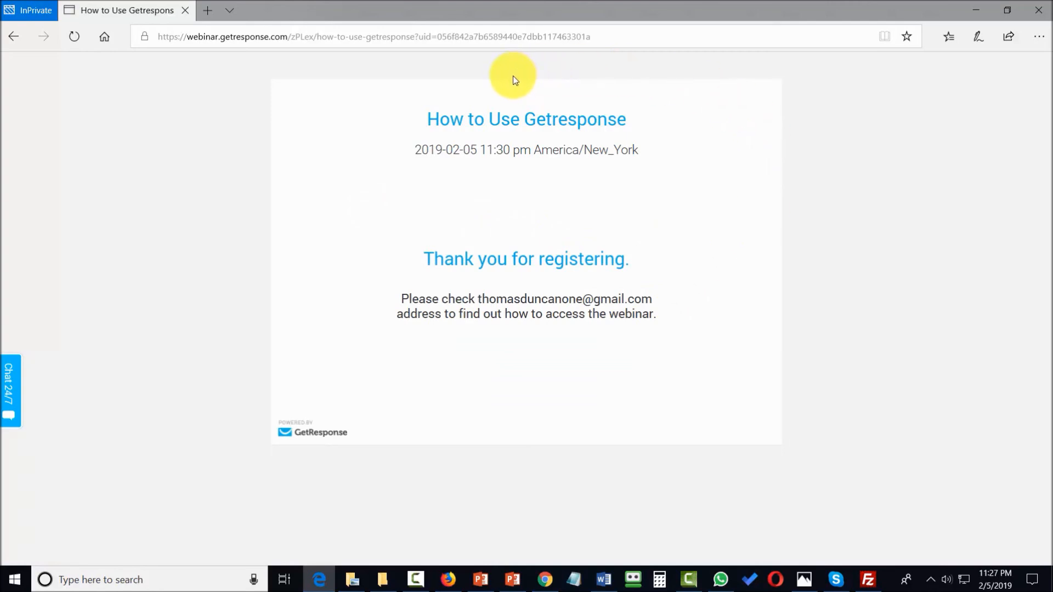
- Switch back to GetResponse in Chrome, join the How to Use Getresponse webinar as presenter, and start the event now
key("alt+Tab")
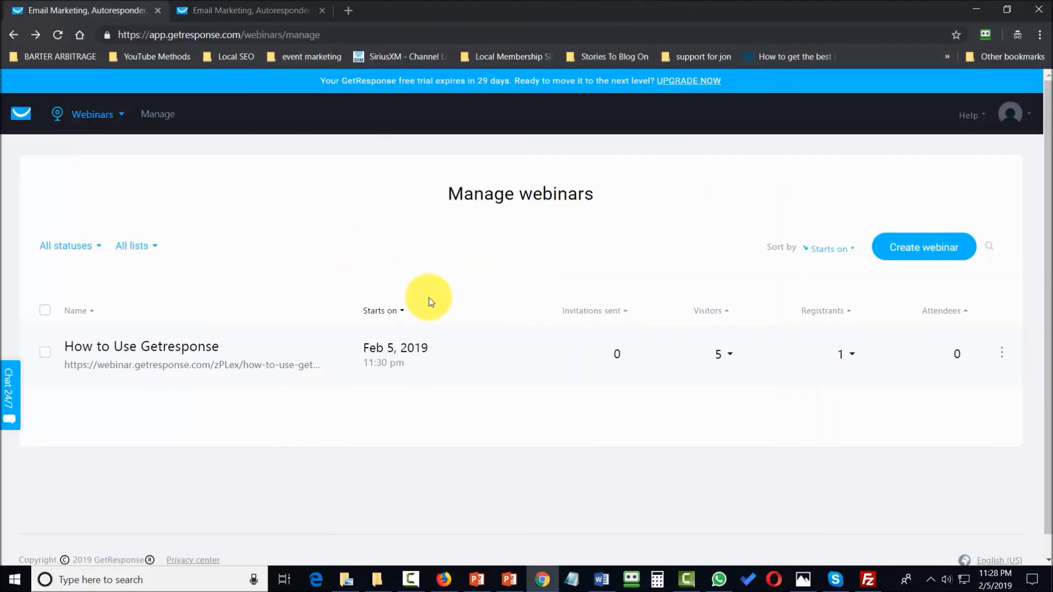
left_click(1005, 355)
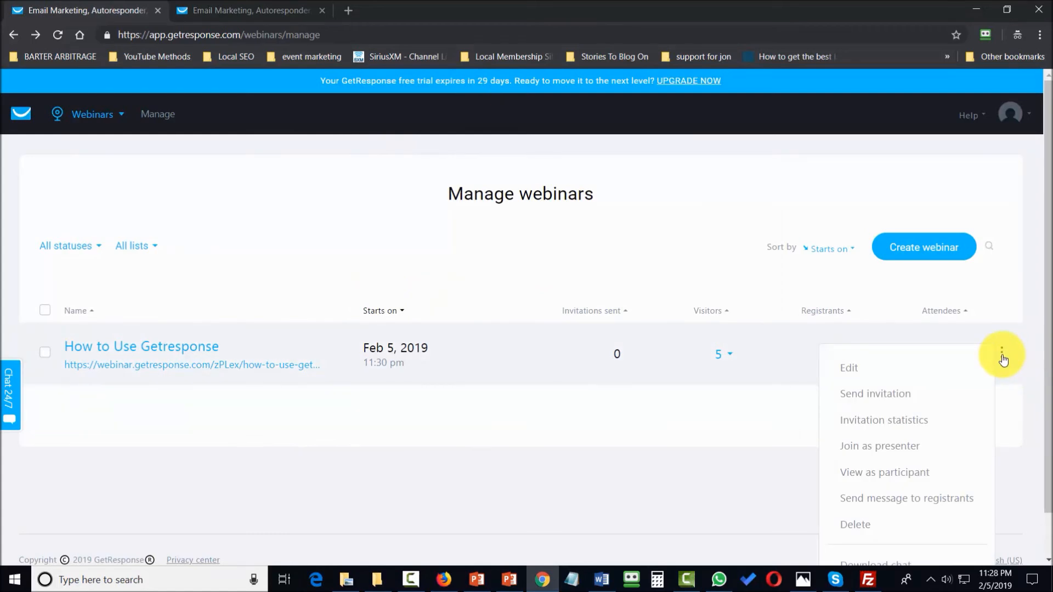
left_click(880, 450)
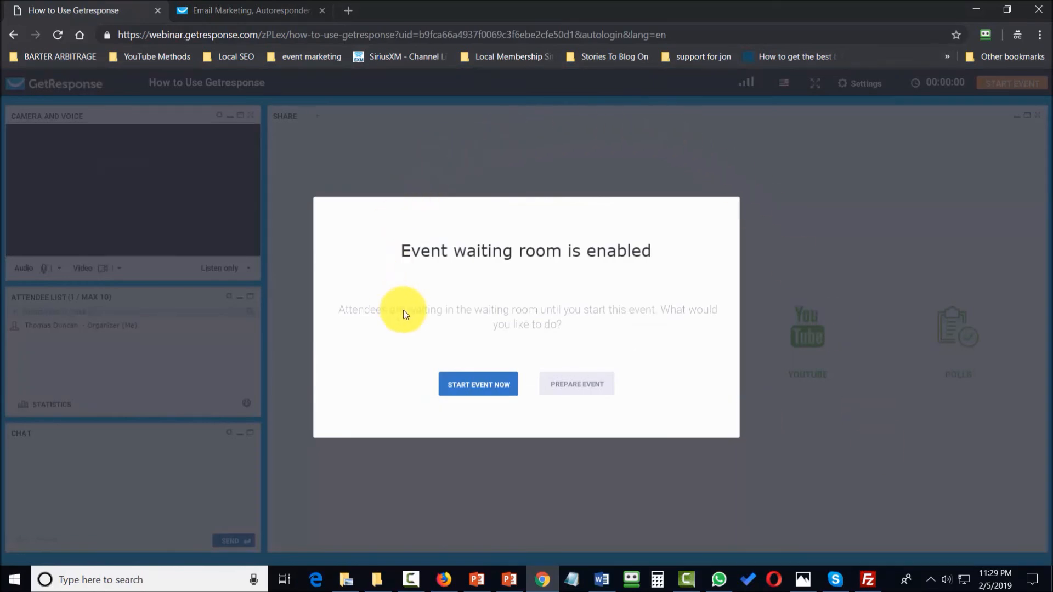
left_click(483, 388)
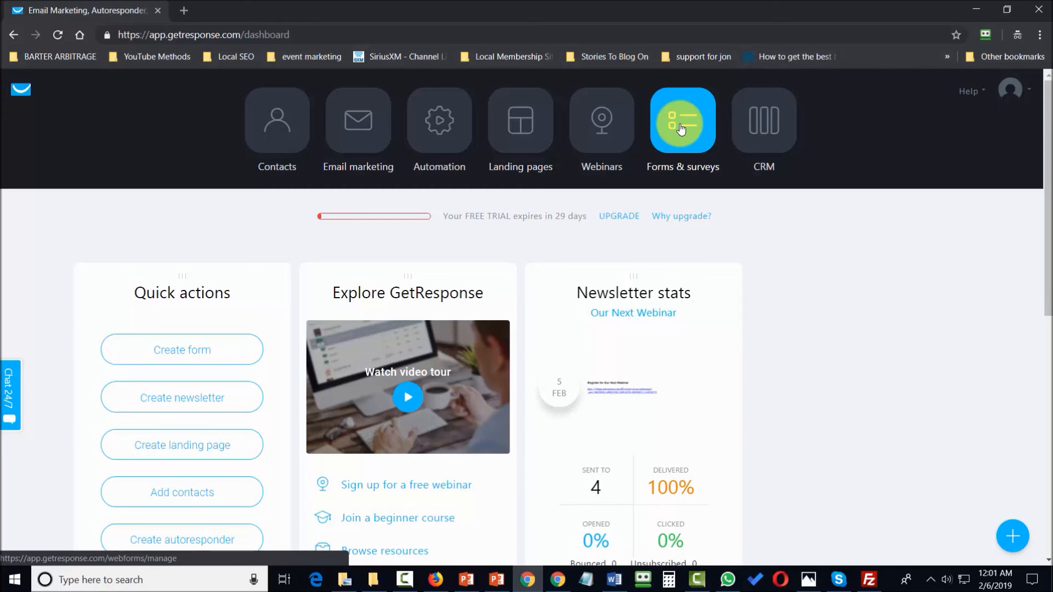
- Open the marketing automation section and look through its overview down to the conditions, actions and filters
left_click(442, 126)
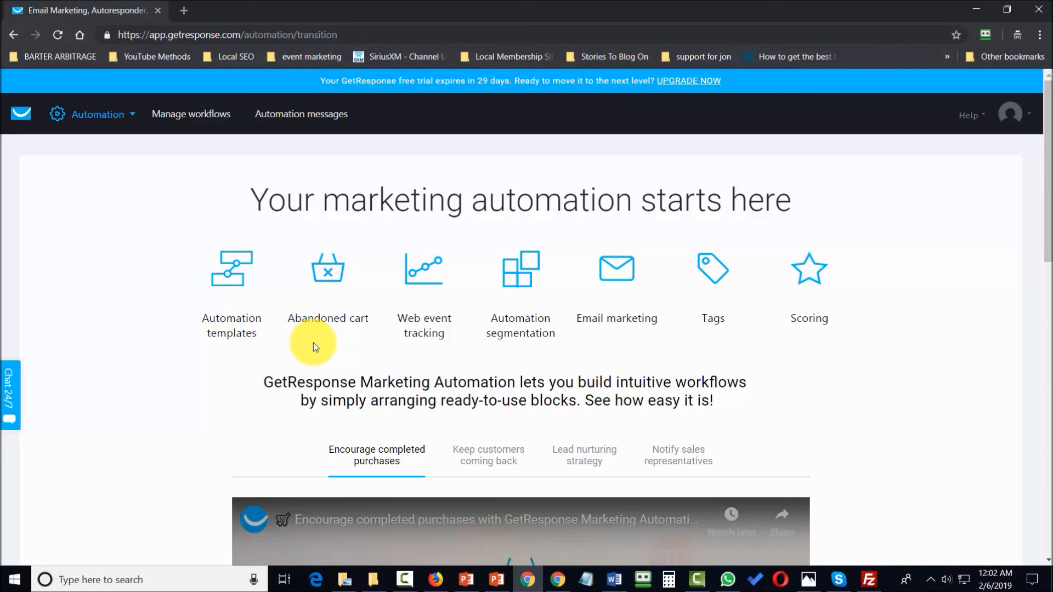
scroll(313, 343, "down", 10)
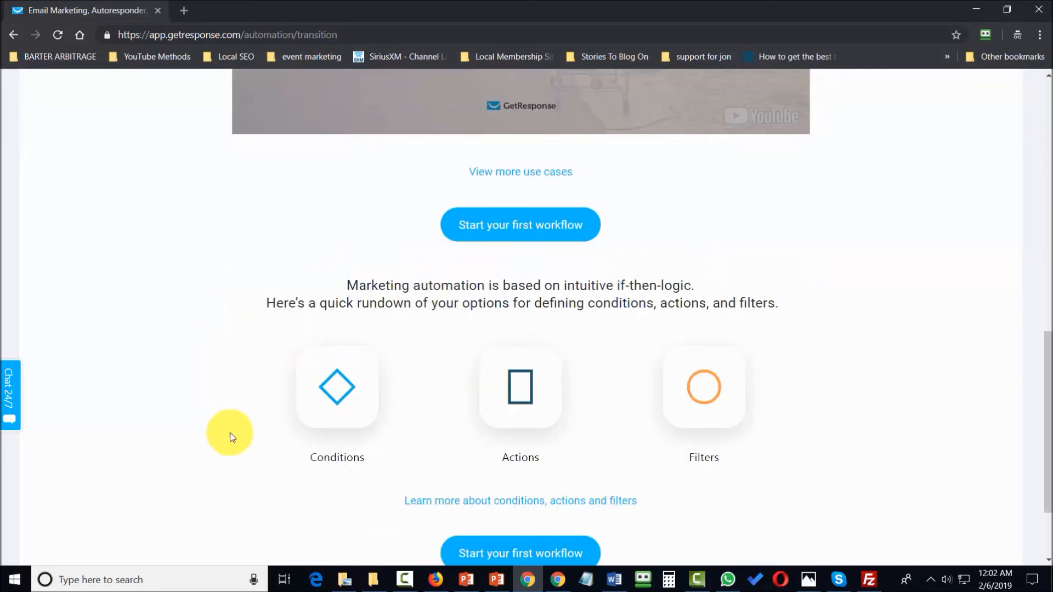